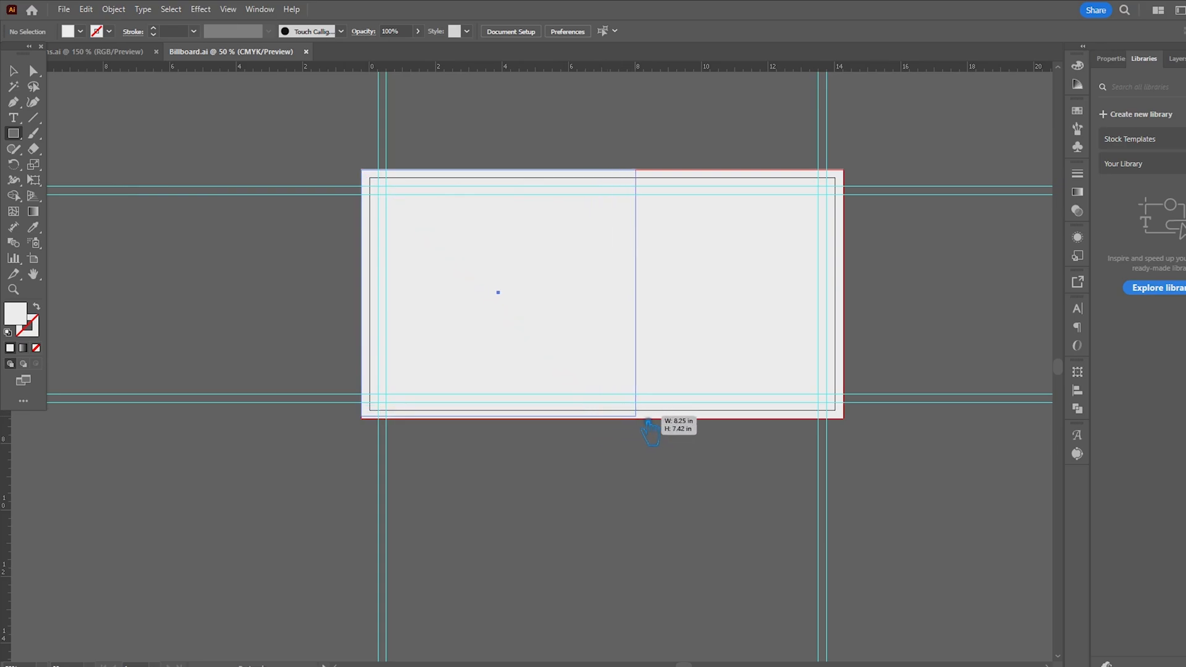
- Fill the new full-height rectangle on the billboard's left part with a pale grey-green
double_click(29, 318)
click(666, 246)
click(965, 236)
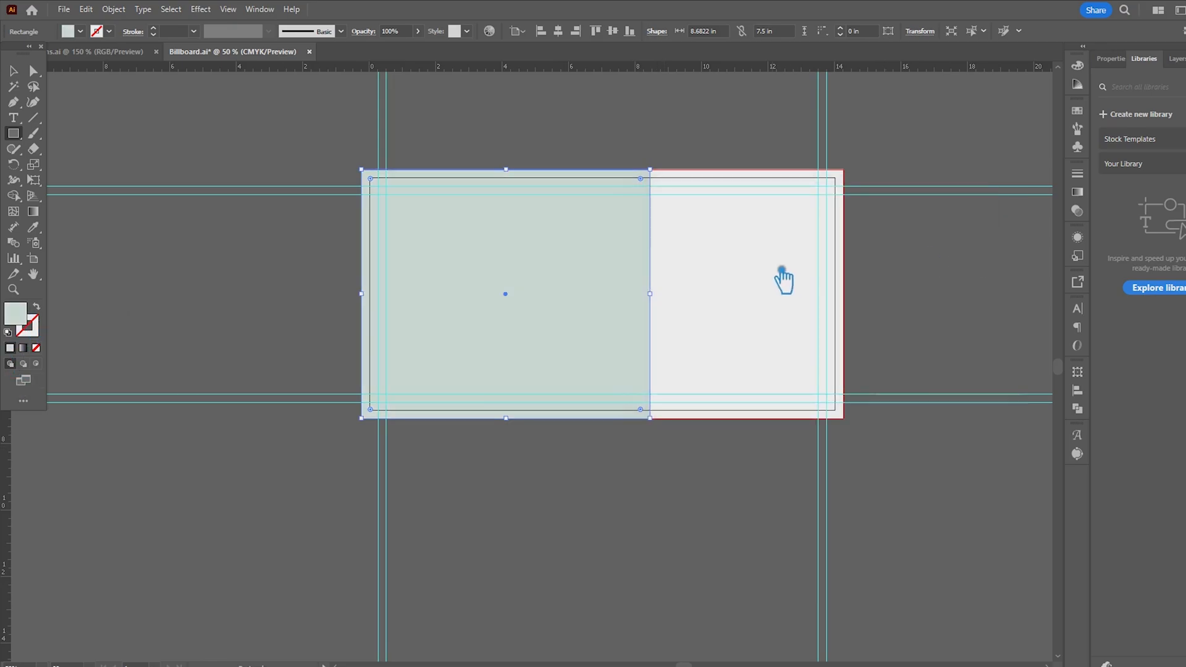
- Slant the green rectangle's right edge by moving its bottom-right anchor point left to X 5.9322 in
key(a)
click(650, 419)
key(shift+Left)
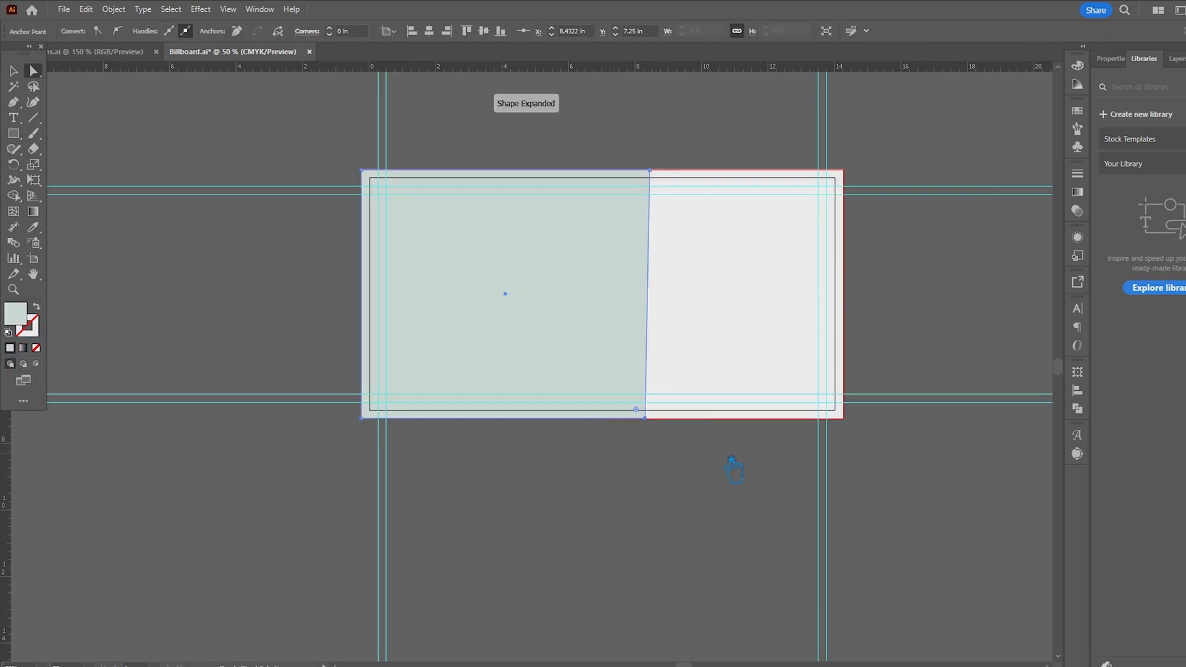
key(shift+Left)
key(shift+Left)
key(shift+Left)
key(shift+Left)
key(shift+Left)
key(shift+Left)
key(shift+Left)
key(shift+Left)
key(shift+Left)
key(shift+Left)
key(shift+Left)
key(shift+Left)
key(shift+Left)
key(shift+Left)
key(shift+Left)
key(shift+Left)
key(shift+Left)
key(shift+Left)
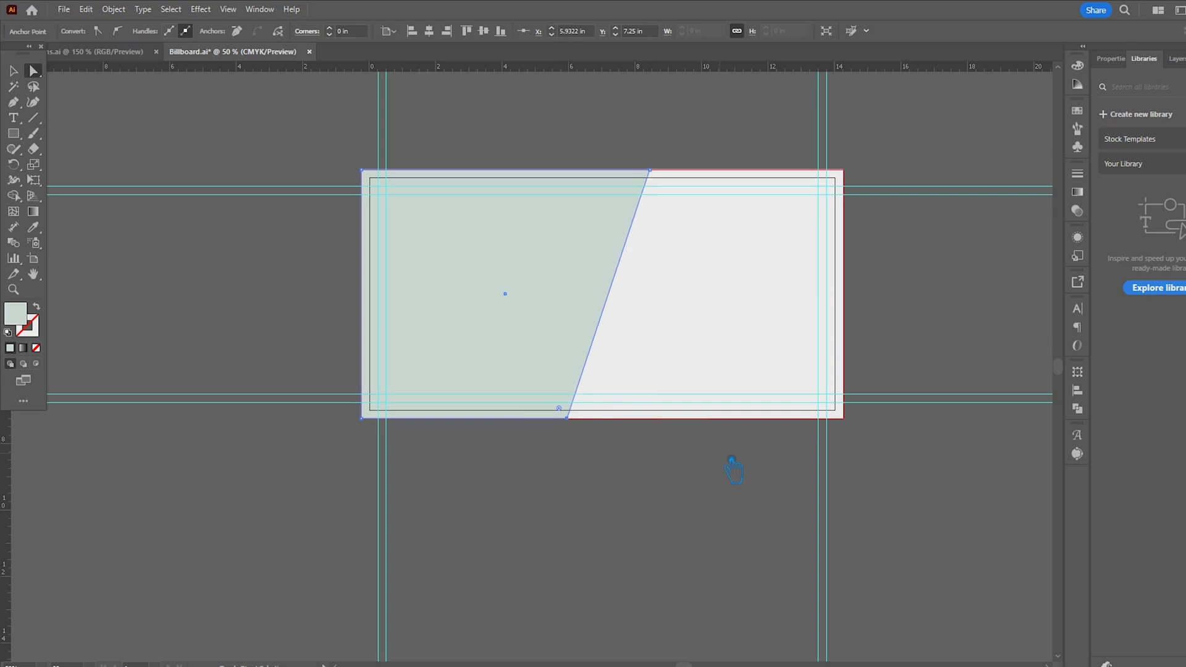
click(679, 514)
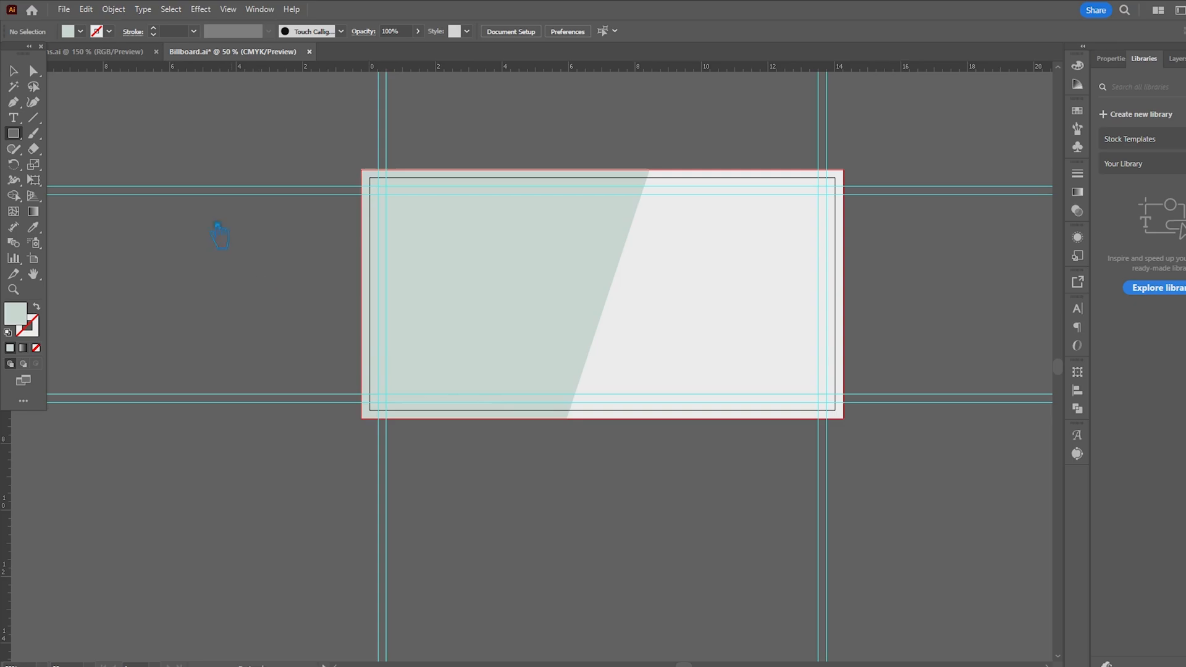
key(v)
click(563, 362)
click(791, 540)
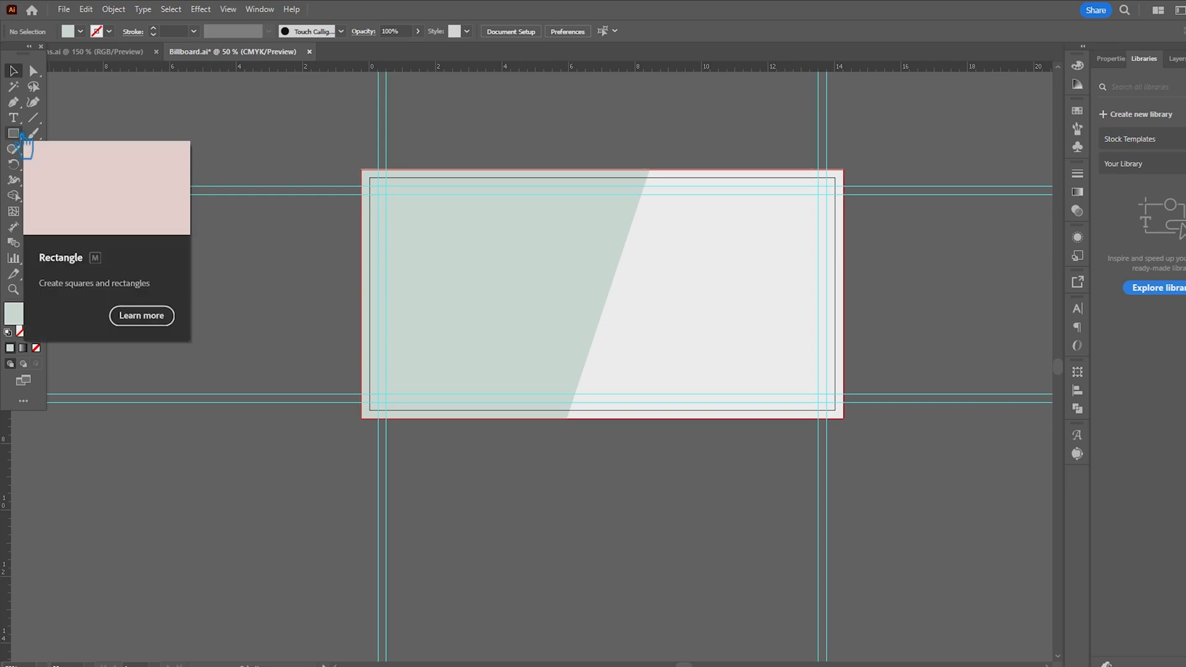
click(529, 271)
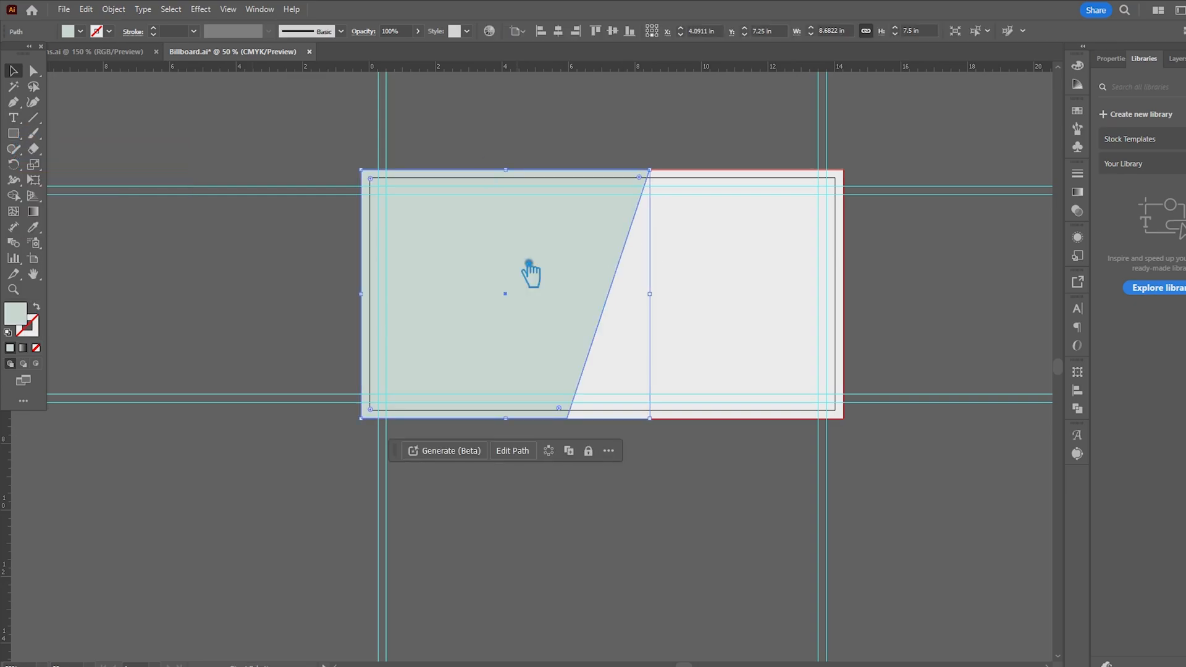
click(151, 297)
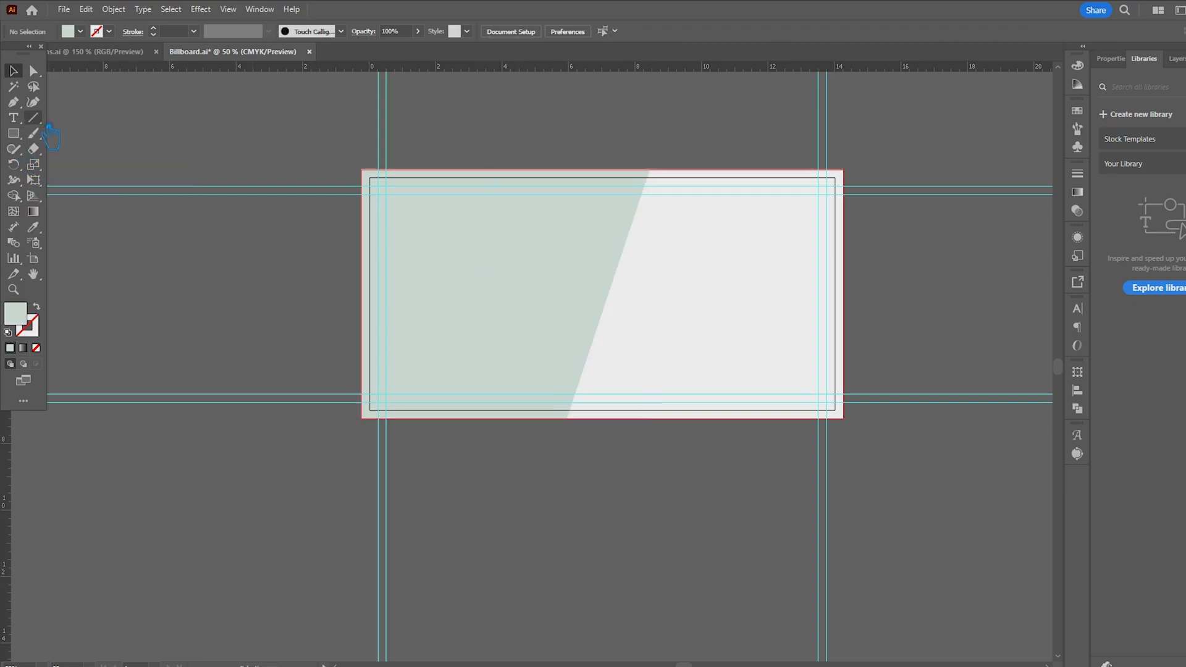
- Place a horizontal line about 10.75 in long across the lower part of the green shape, extending past both of its side edges
key(backslash)
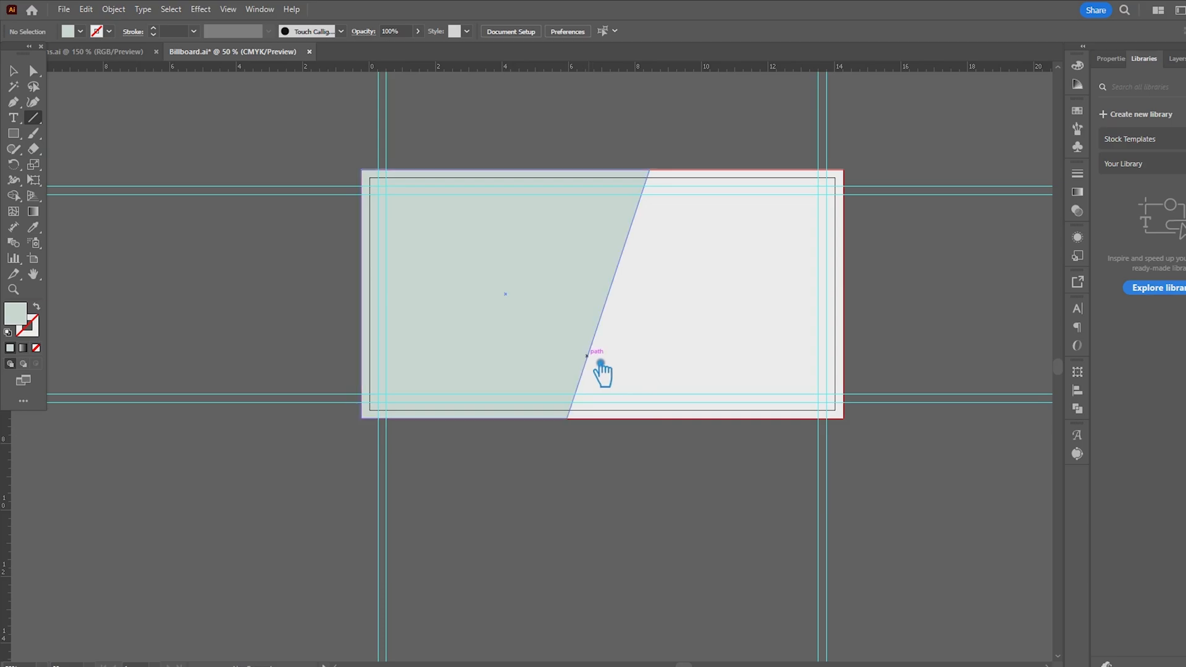
drag(587, 356, 230, 355)
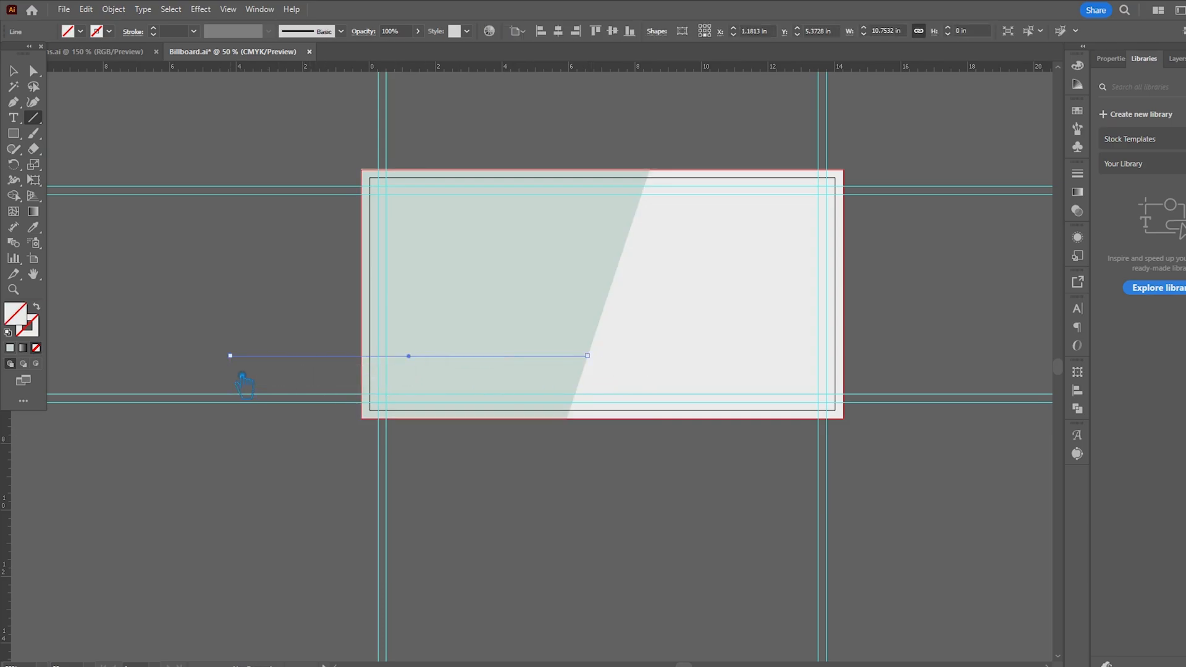
click(15, 73)
key(shift+Right)
key(shift+Right)
key(shift+Right)
key(shift+Right)
key(shift+Right)
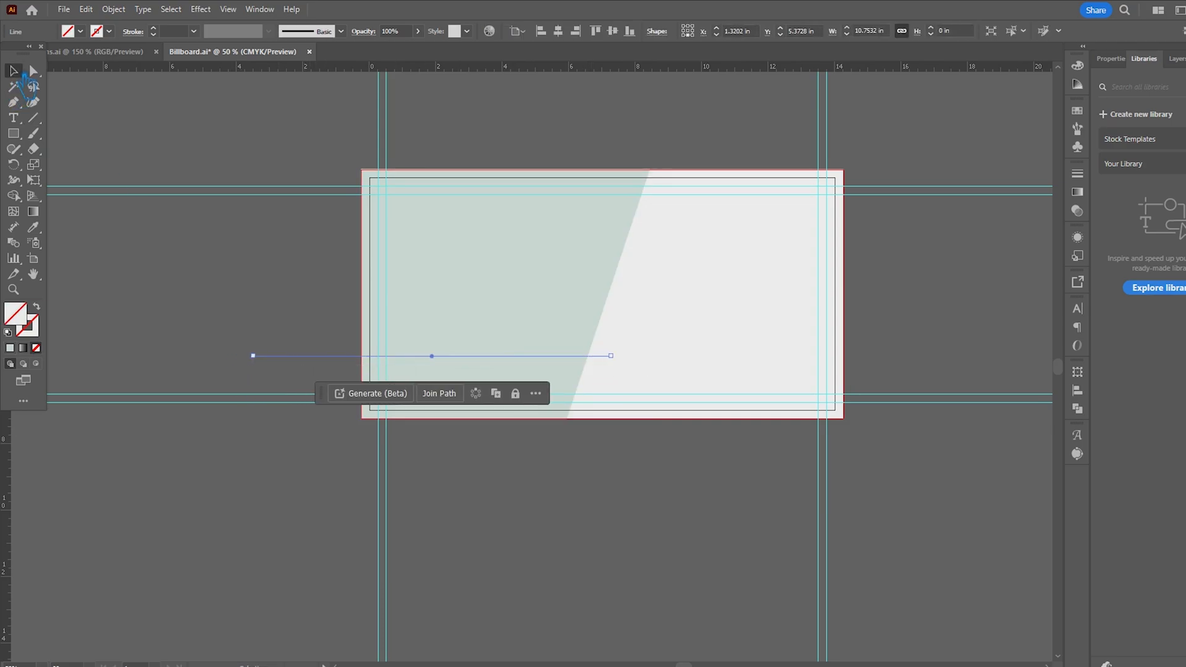
key(shift+Up)
key(shift+Up)
key(shift+Up)
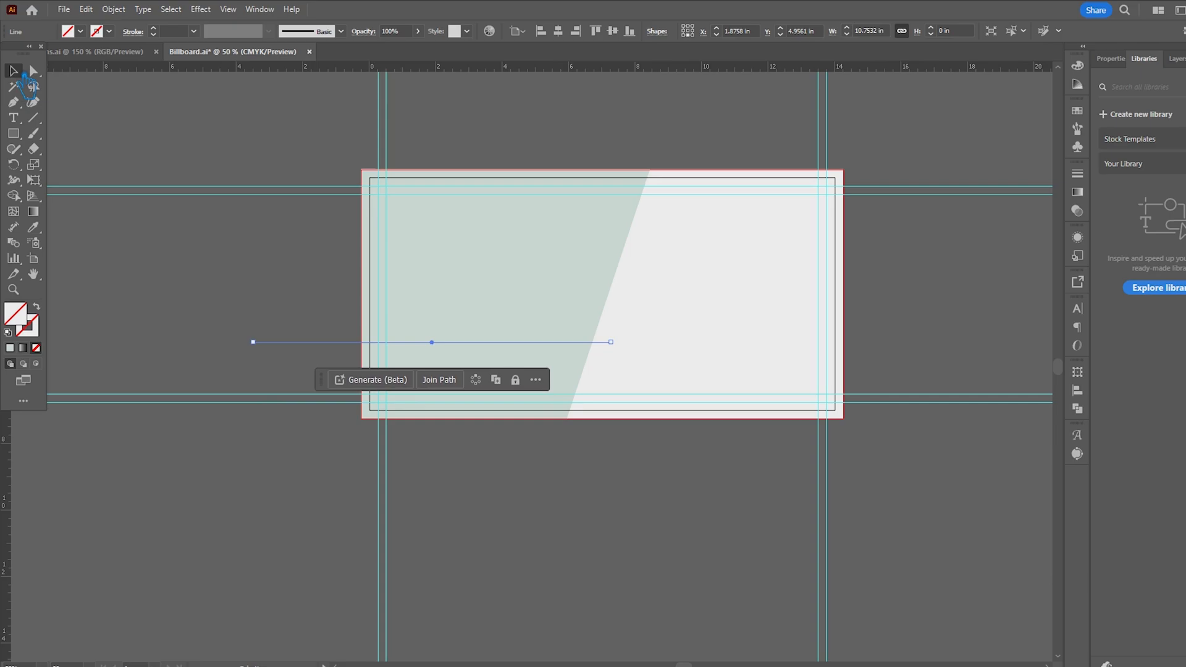
key(shift+Down)
- Divide the green shape along the horizontal line with Pathfinder and ungroup the resulting pieces
shift+click(584, 369)
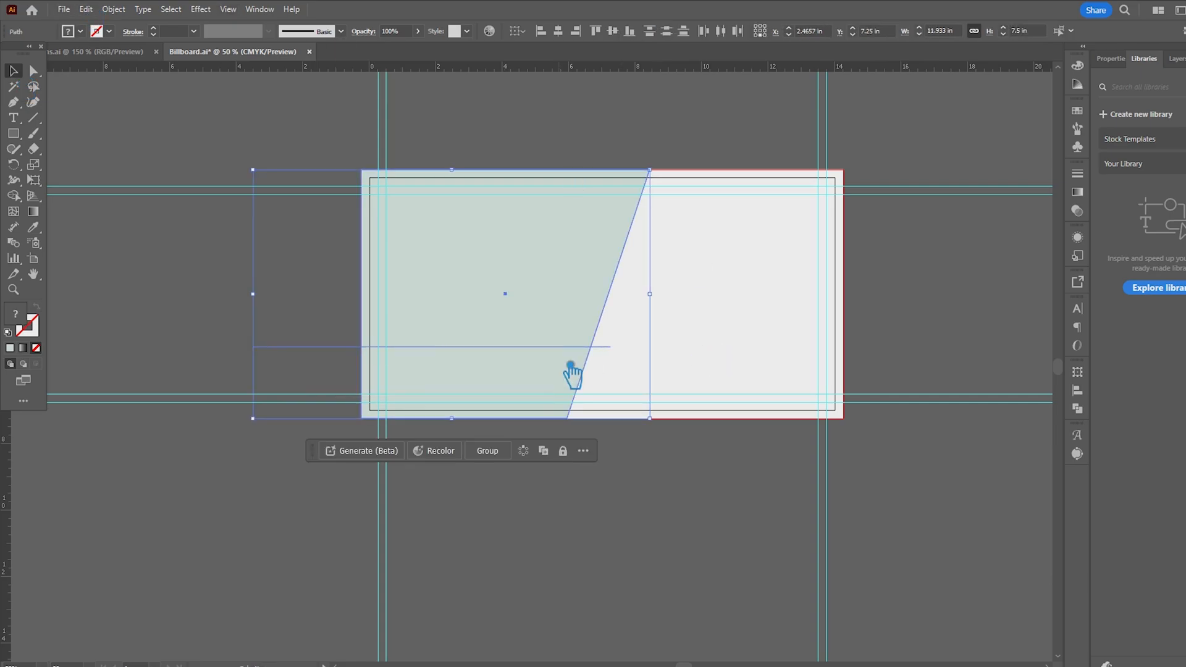
click(1077, 408)
click(940, 441)
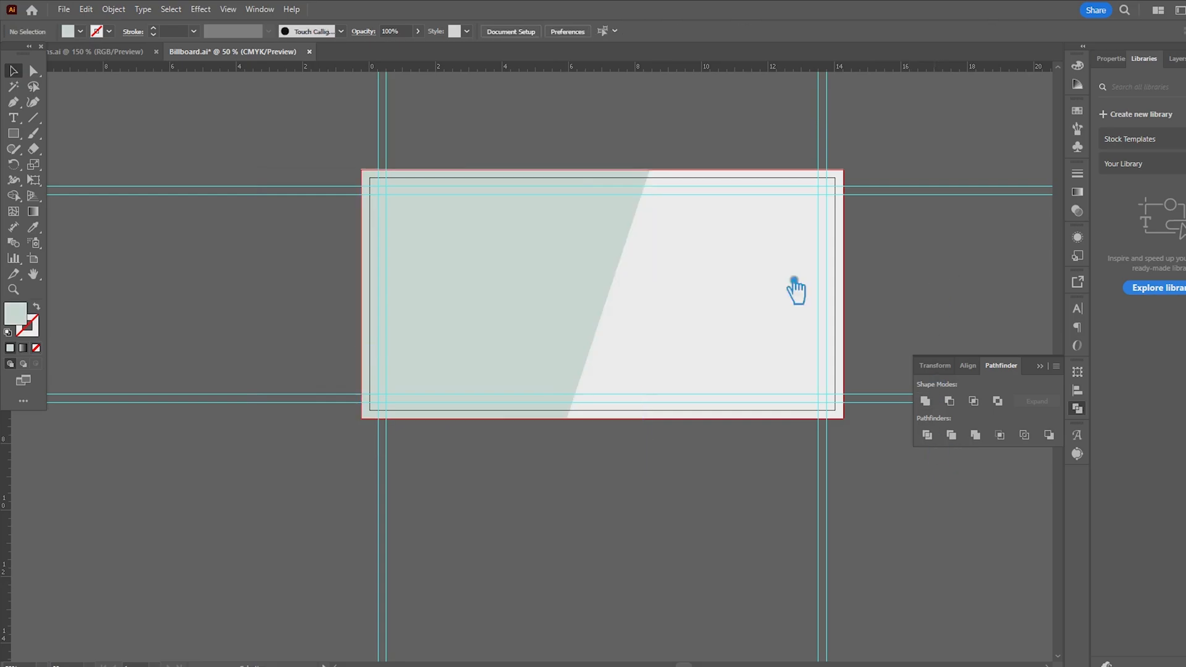
right_click(548, 256)
click(617, 460)
click(572, 268)
- Fill the lower piece of the divided shape with the darker grey-green ACBFB7
click(532, 379)
double_click(19, 318)
click(672, 273)
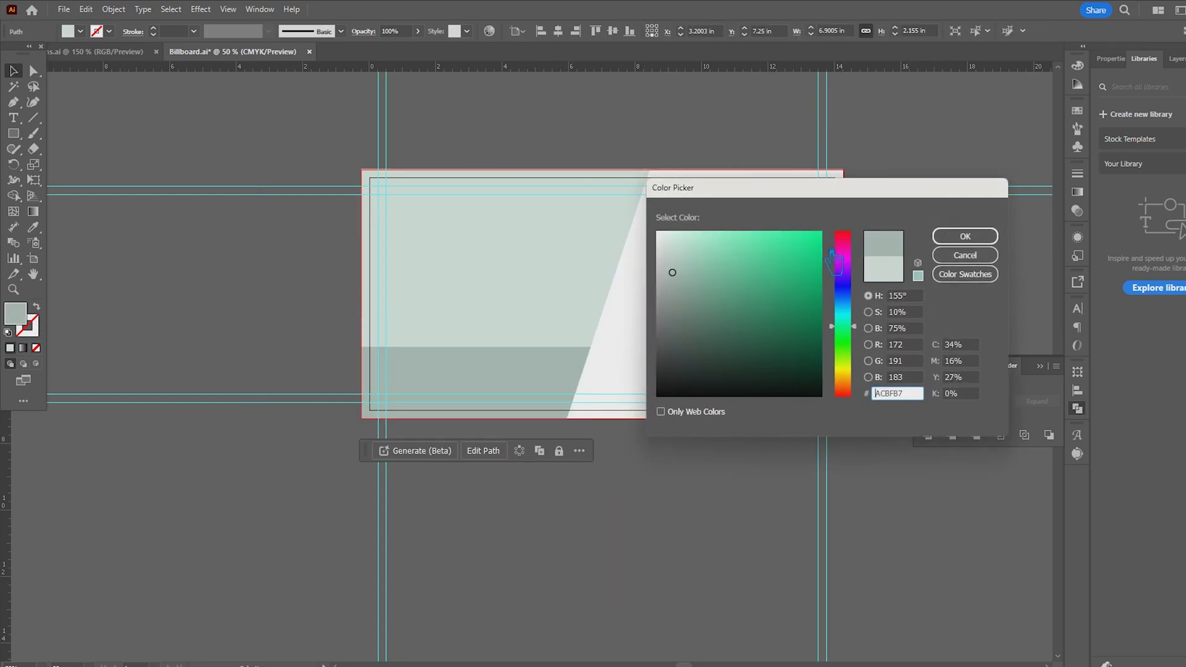
click(966, 235)
click(657, 531)
drag(657, 532, 481, 541)
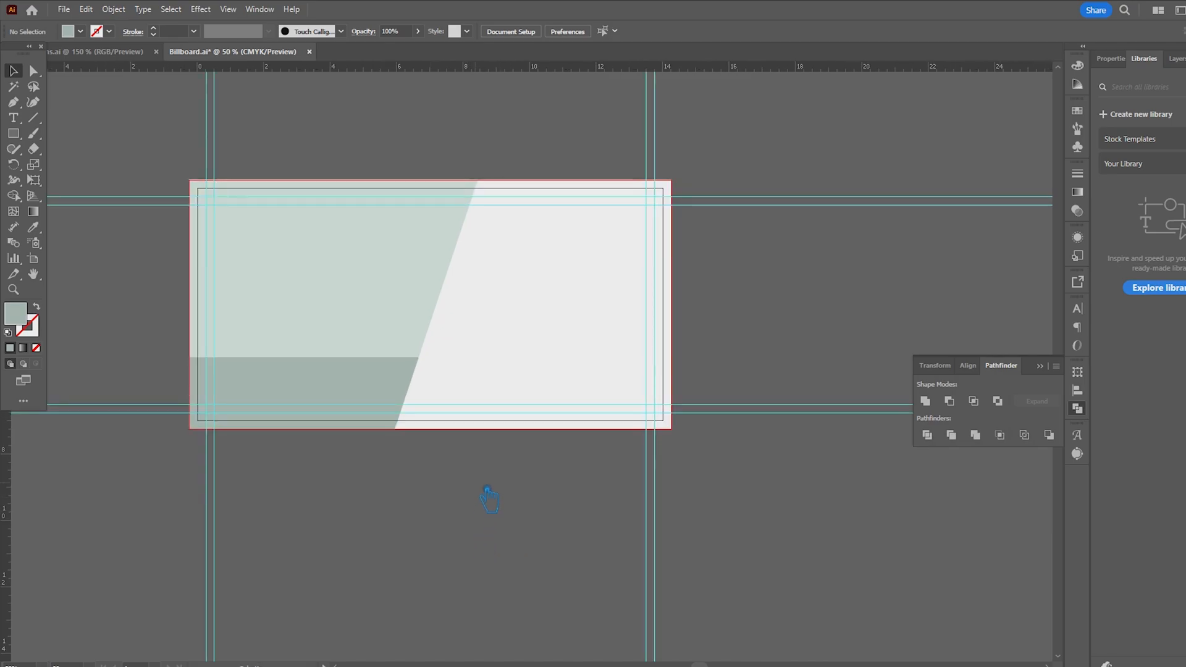
- Draw a rectangle from the billboard's top-left corner across its full width, covering the area above the darker strip
click(13, 133)
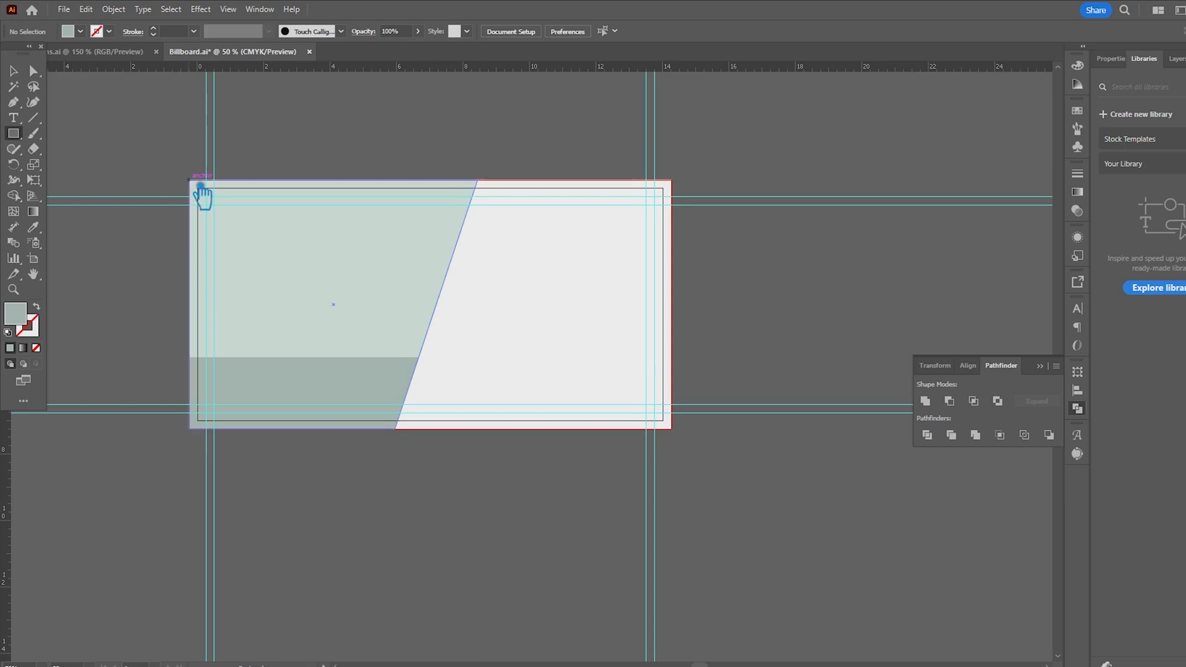
drag(190, 181, 685, 365)
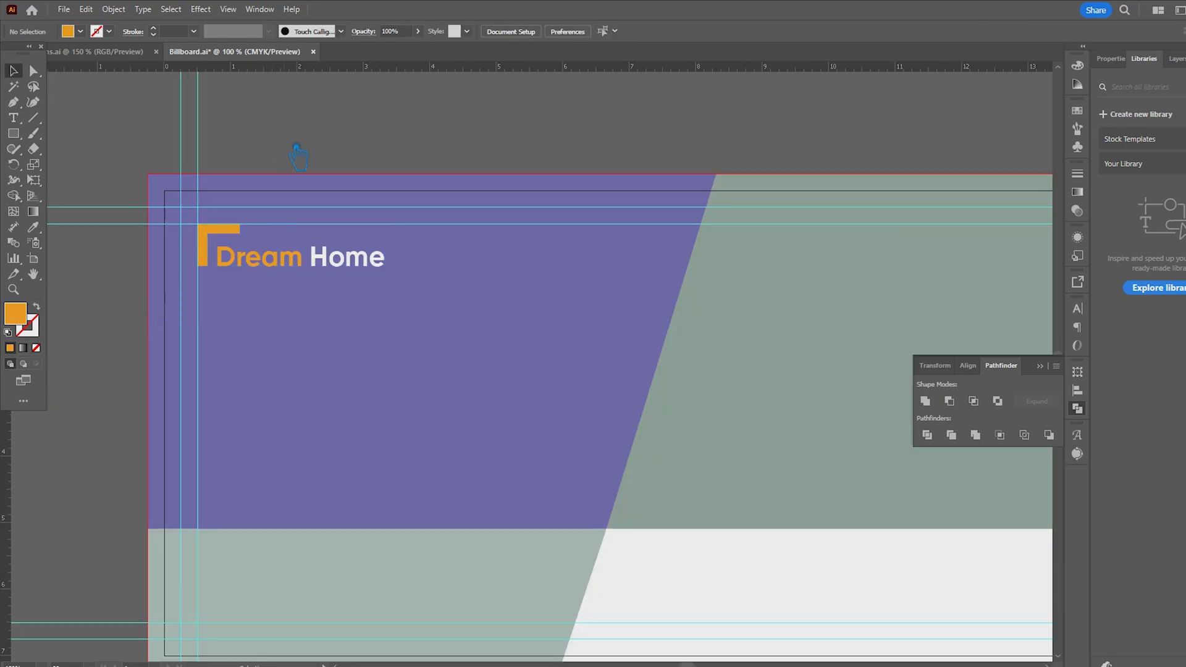
- Nudge the Dream Home lettering slightly upward beside the orange corner mark
key(ctrl+minus)
key(ctrl+minus)
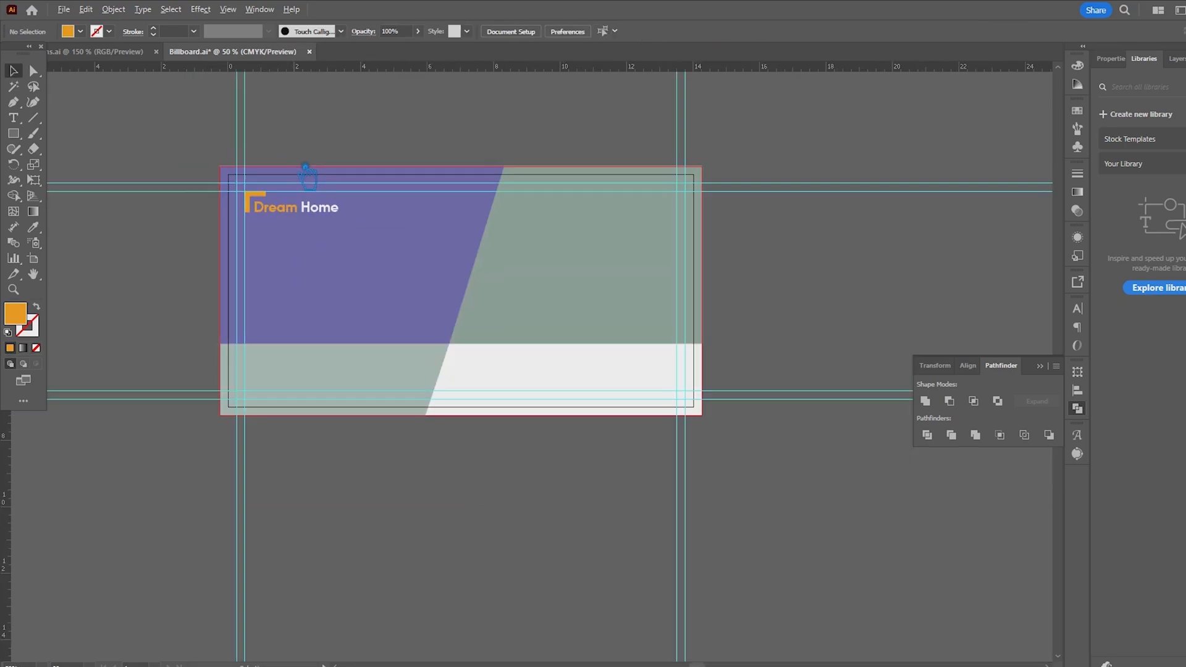
key(a)
drag(306, 213, 302, 218)
click(319, 161)
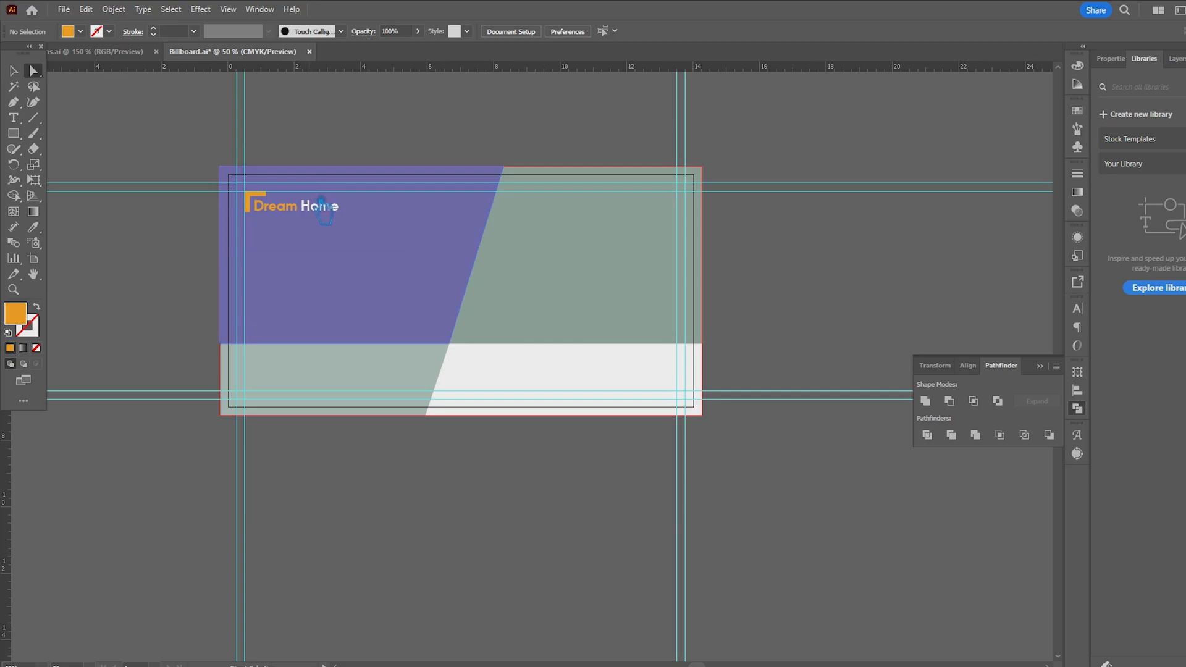
- Scale the grouped Dream Home logo down slightly, keeping its top-left corner on the margin guides
click(321, 211)
click(13, 71)
click(100, 96)
click(252, 204)
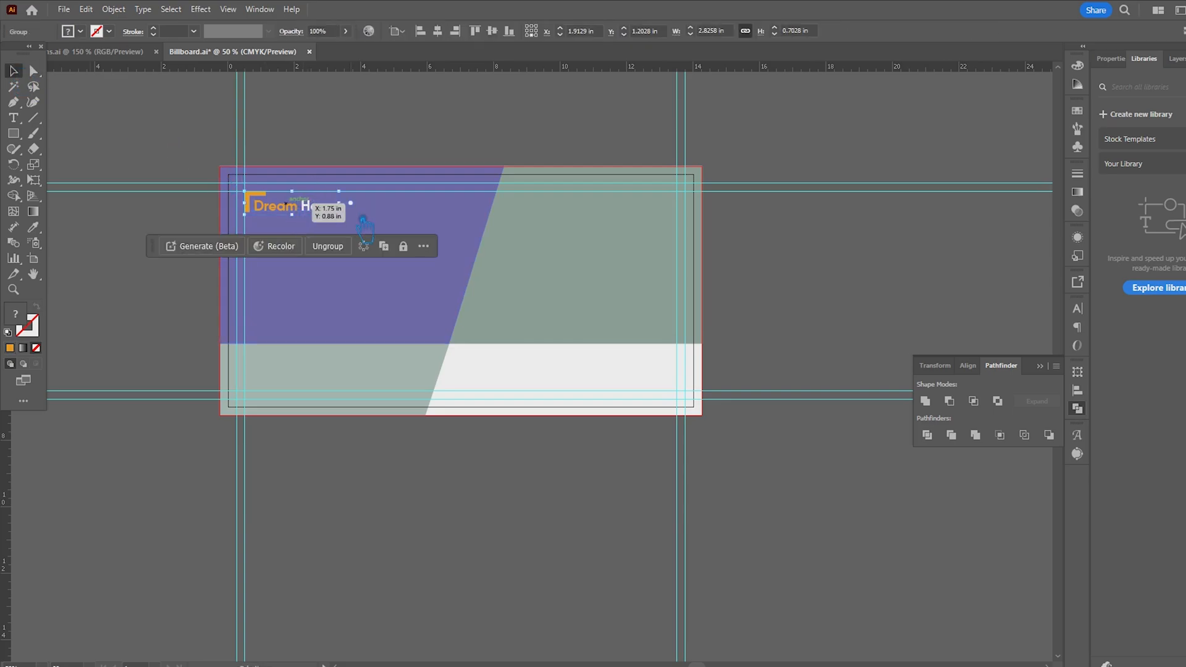
drag(344, 215, 334, 215)
click(193, 219)
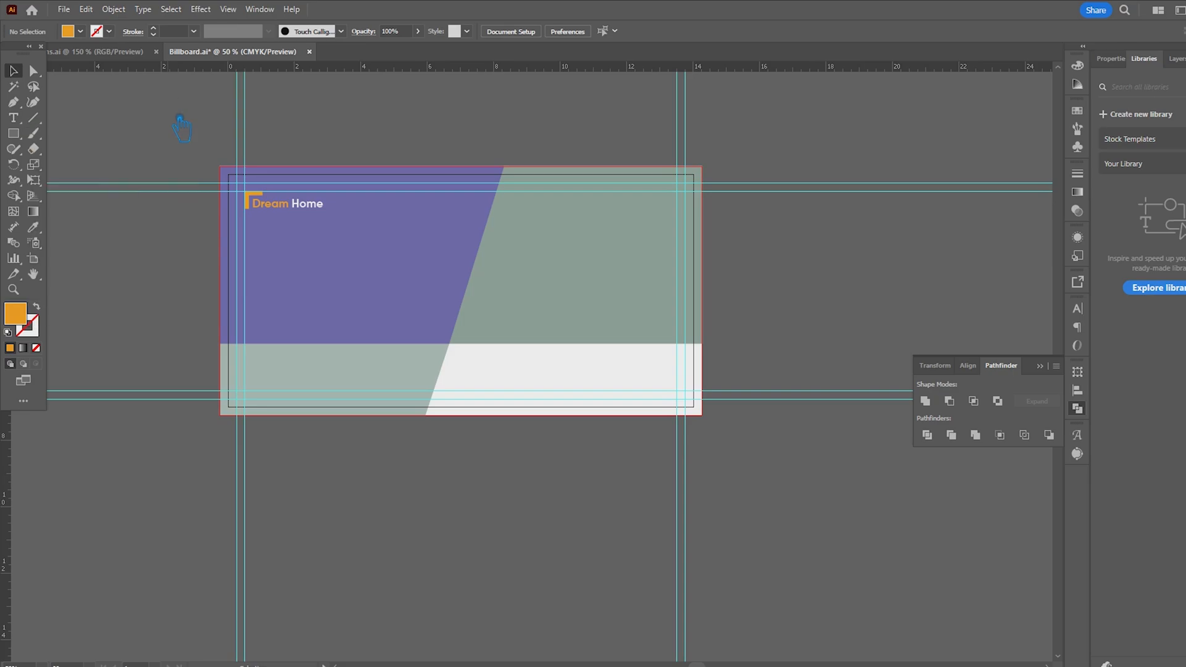
- Copy the first column of phone, mail, globe and location icons from the icons file into Billboard.ai and park them below the artboard
scroll(183, 136, up, 1)
scroll(188, 144, down, 1)
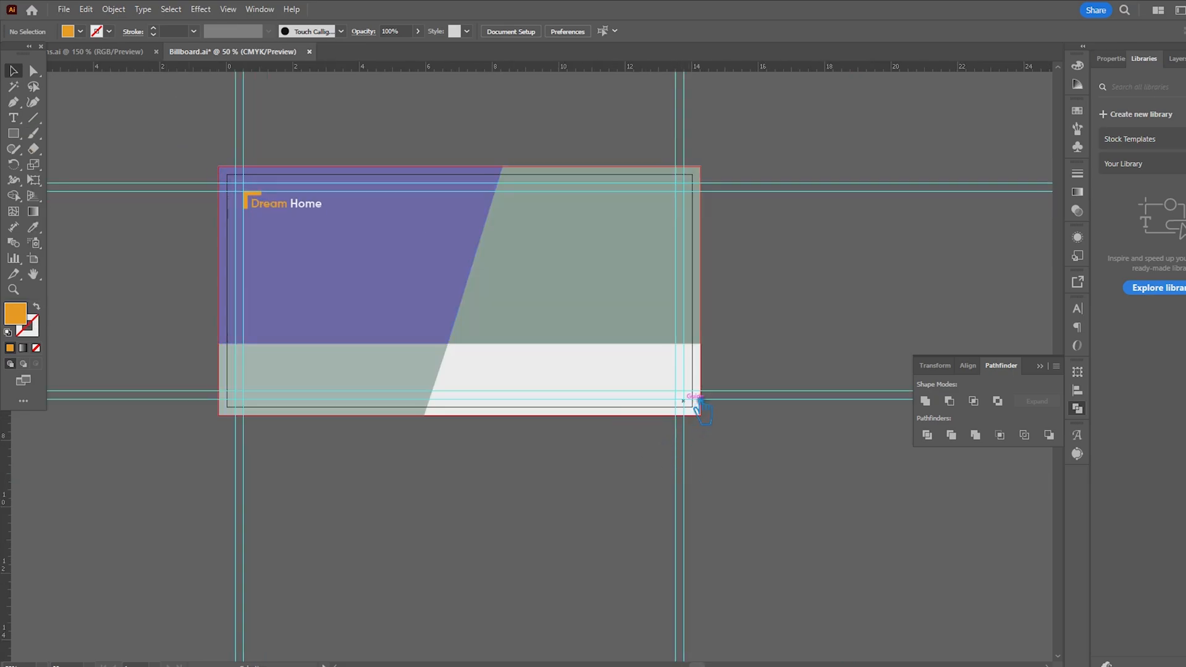
click(95, 51)
click(460, 522)
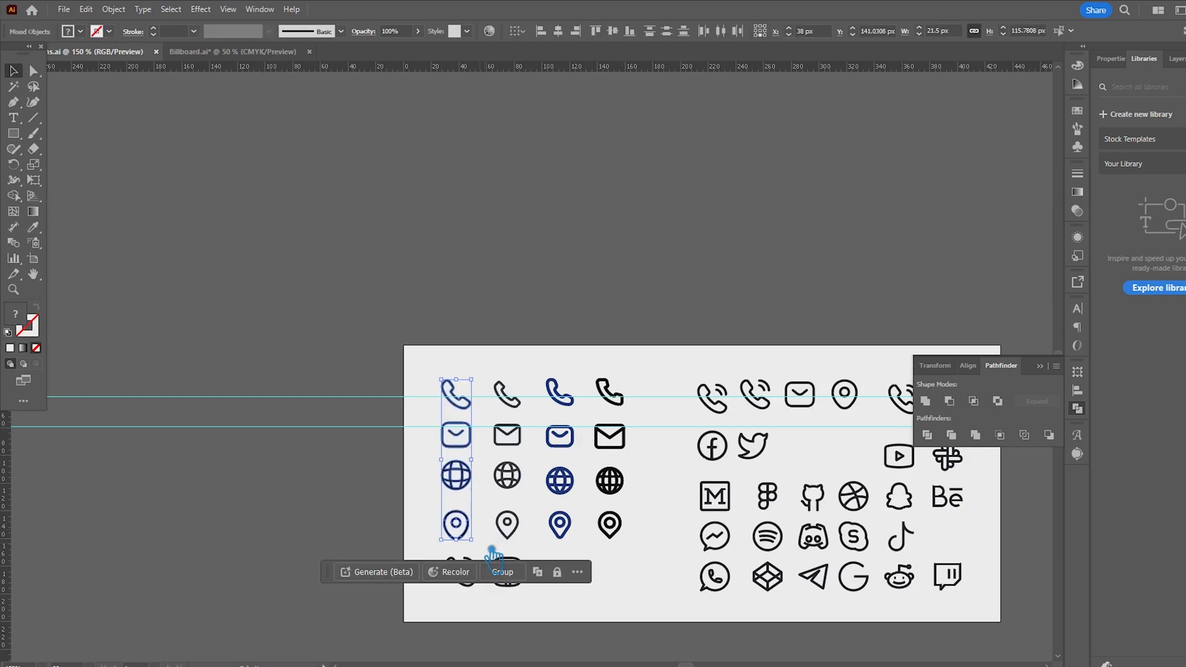
click(232, 51)
key(ctrl+v)
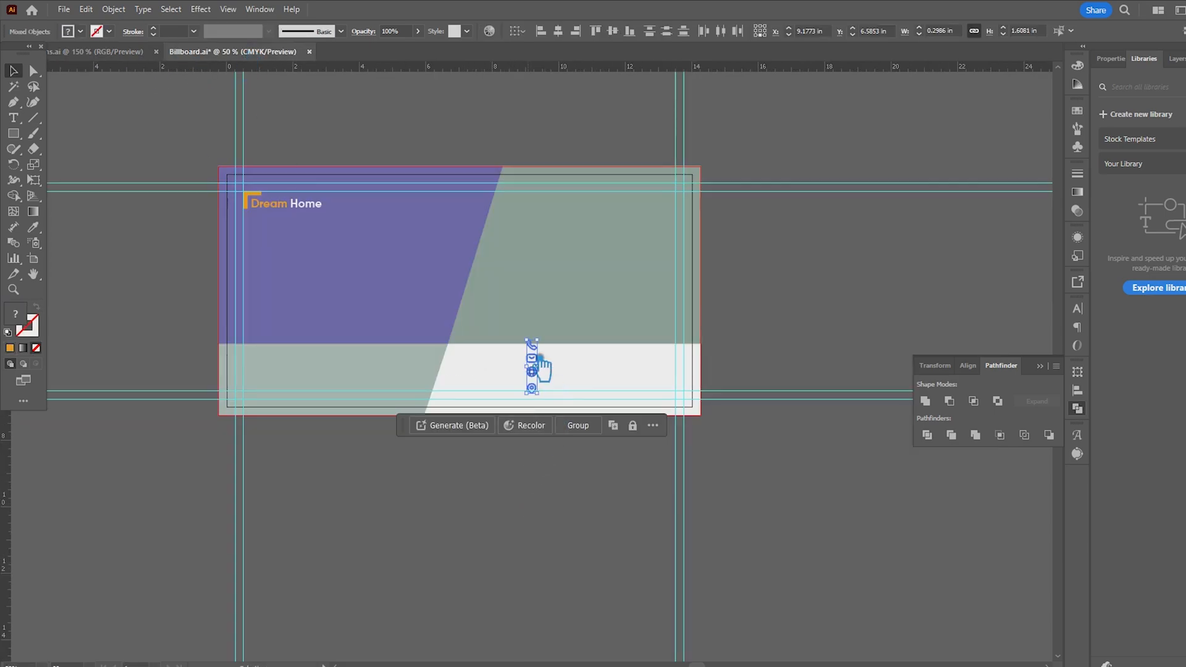
drag(532, 388, 456, 498)
click(530, 462)
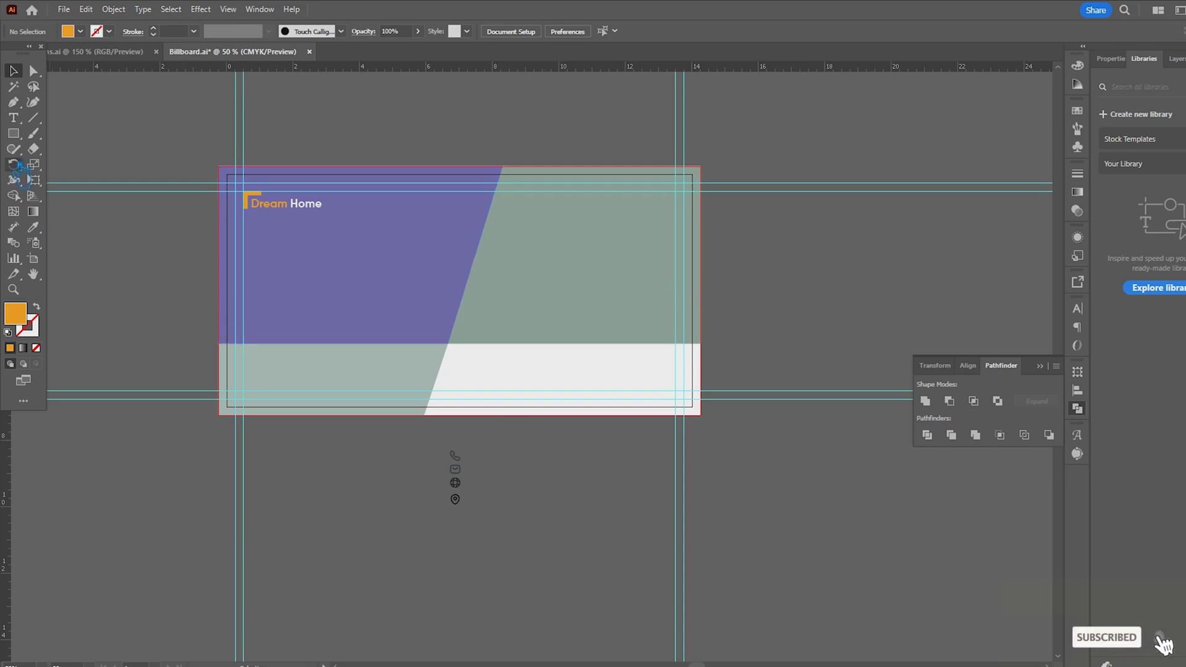
- Draw an orange rectangle about 4.48 × 3.08 in in the bottom-right corner and slant its left edge by moving the top-left anchor to X 10.7377 in
key(m)
drag(712, 421, 562, 320)
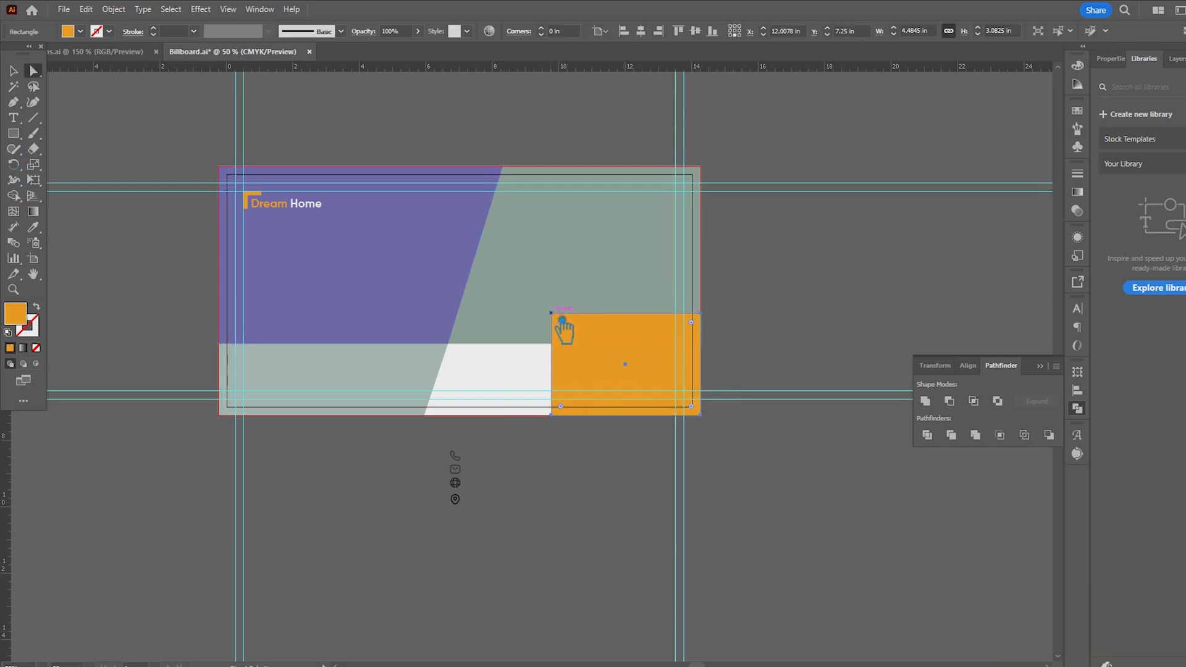
click(552, 314)
key(shift+Right)
key(shift+Right)
key(shift+Right)
key(shift+Right)
key(shift+Right)
key(shift+Right)
key(shift+Right)
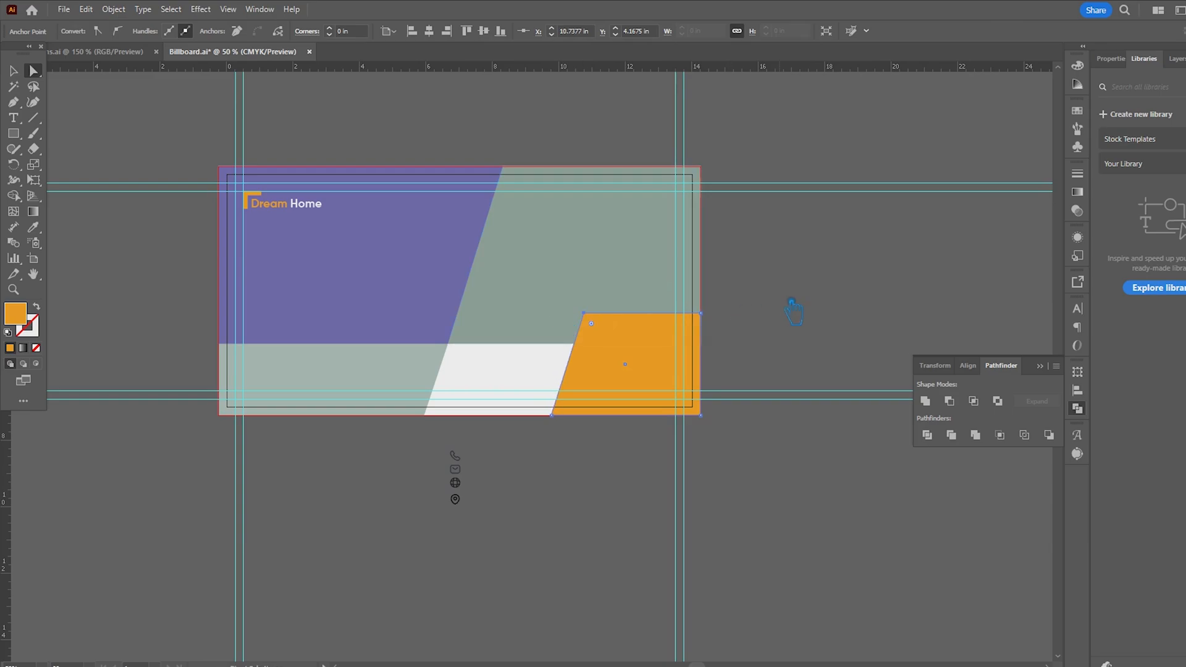
click(793, 312)
- Recolour the slanted bottom-right shape with the purple sampled from the upper-left panel
click(641, 387)
key(i)
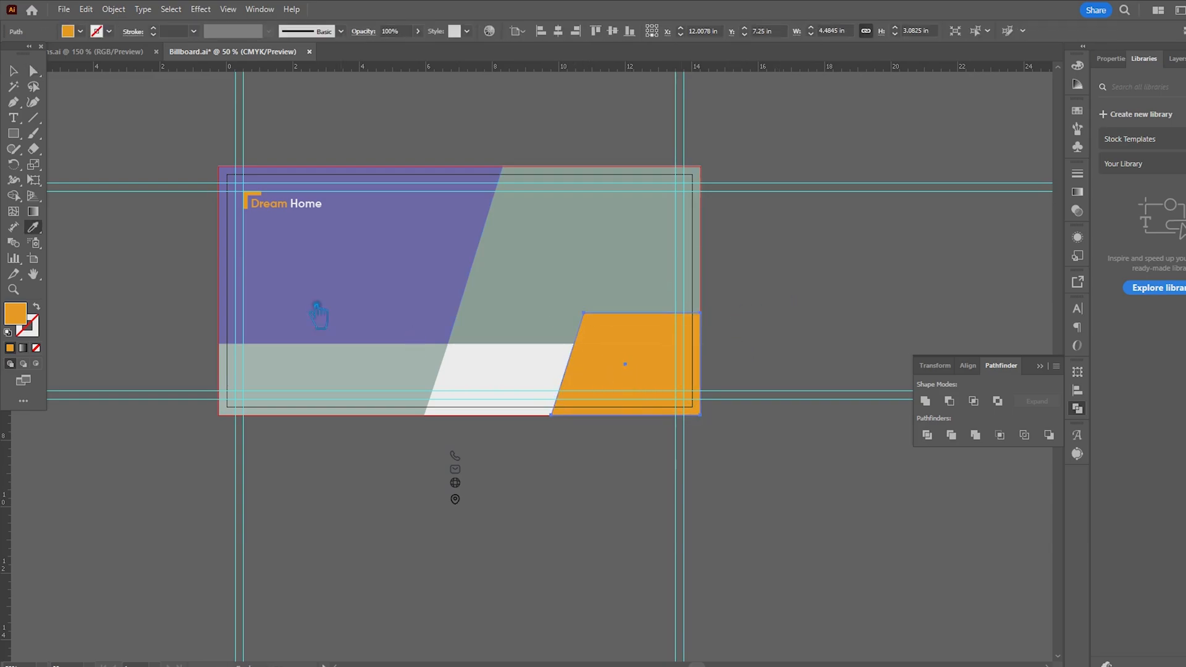
click(317, 313)
click(13, 71)
- Give the bottom-left strip the upper panel's purple and adjust it to a deeper violet with hue 261°
click(357, 397)
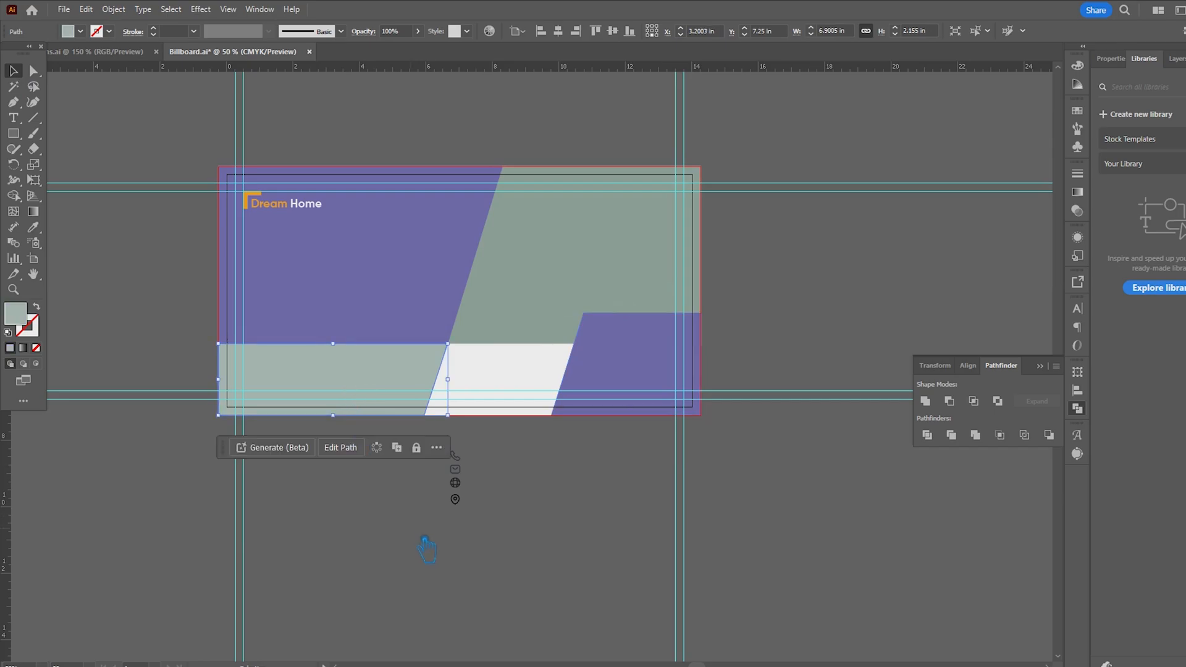
key(i)
click(315, 308)
double_click(18, 315)
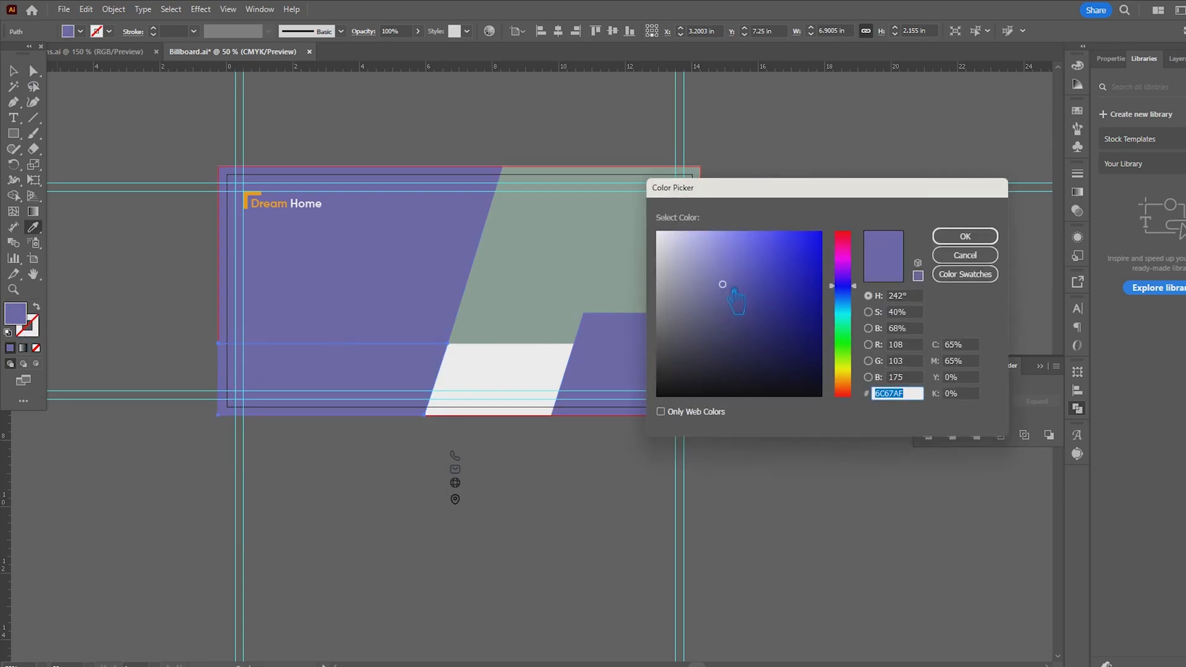
click(752, 306)
drag(766, 310, 779, 294)
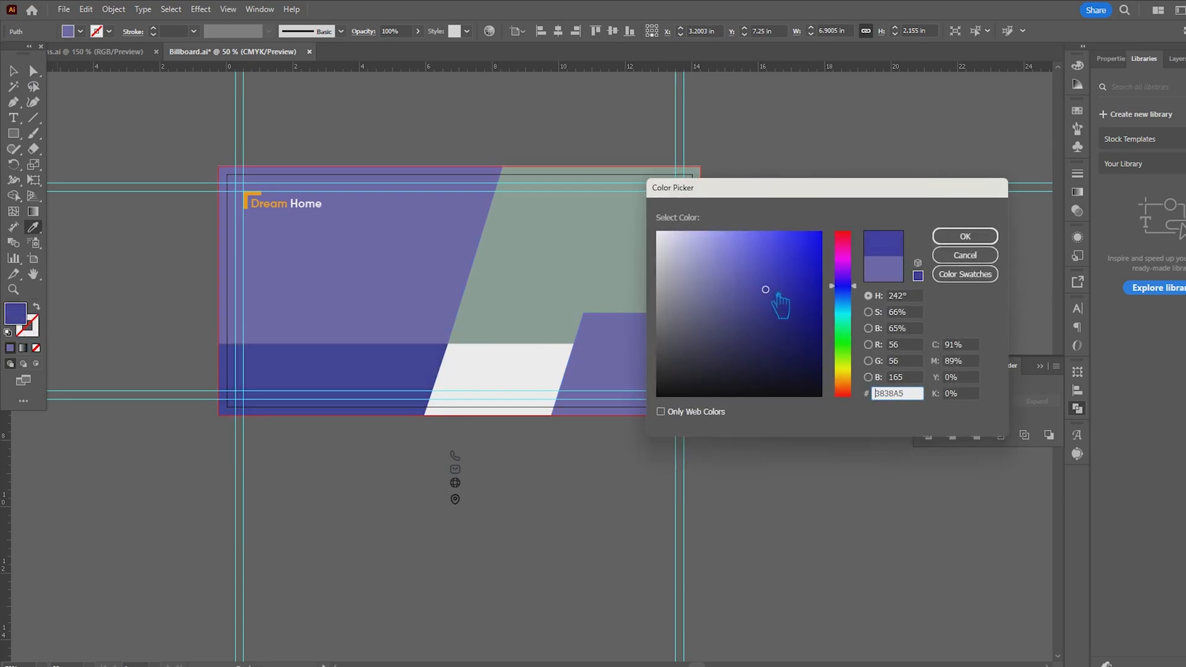
click(853, 273)
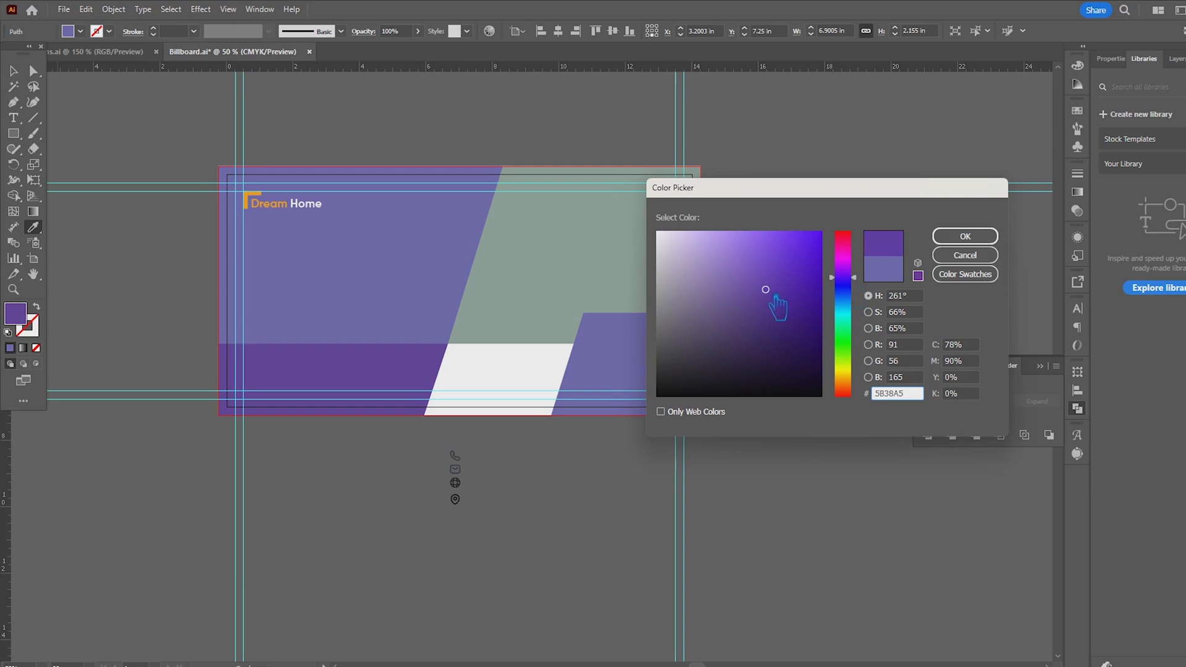
drag(776, 299, 802, 263)
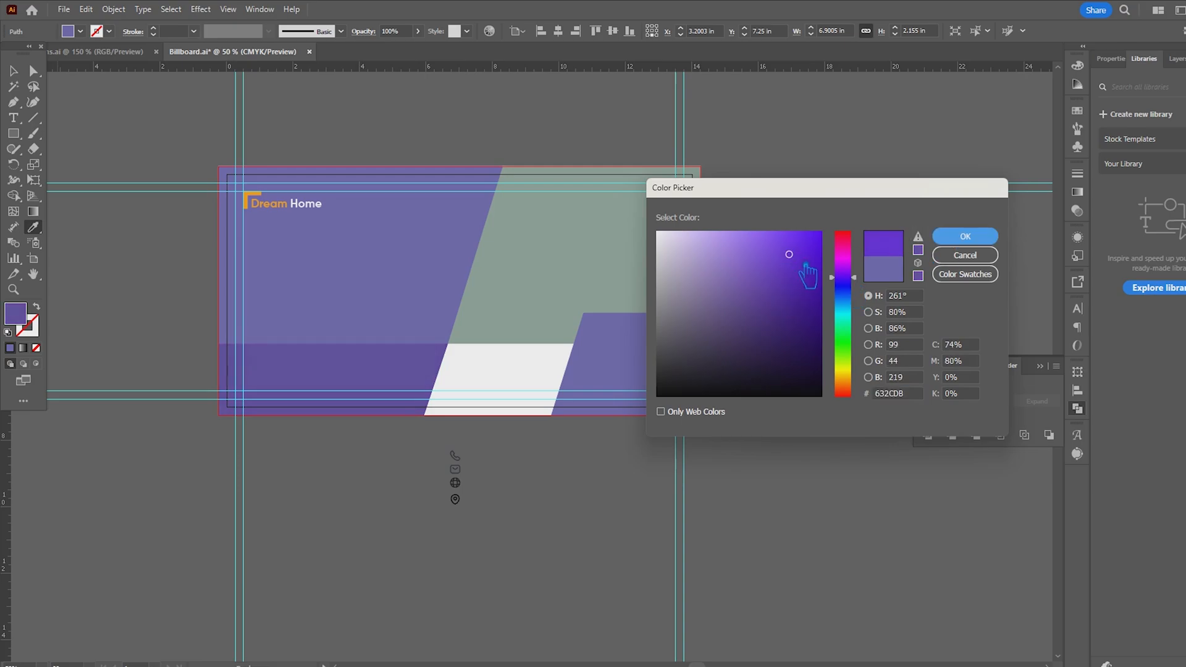
click(803, 251)
click(988, 237)
key(v)
click(98, 137)
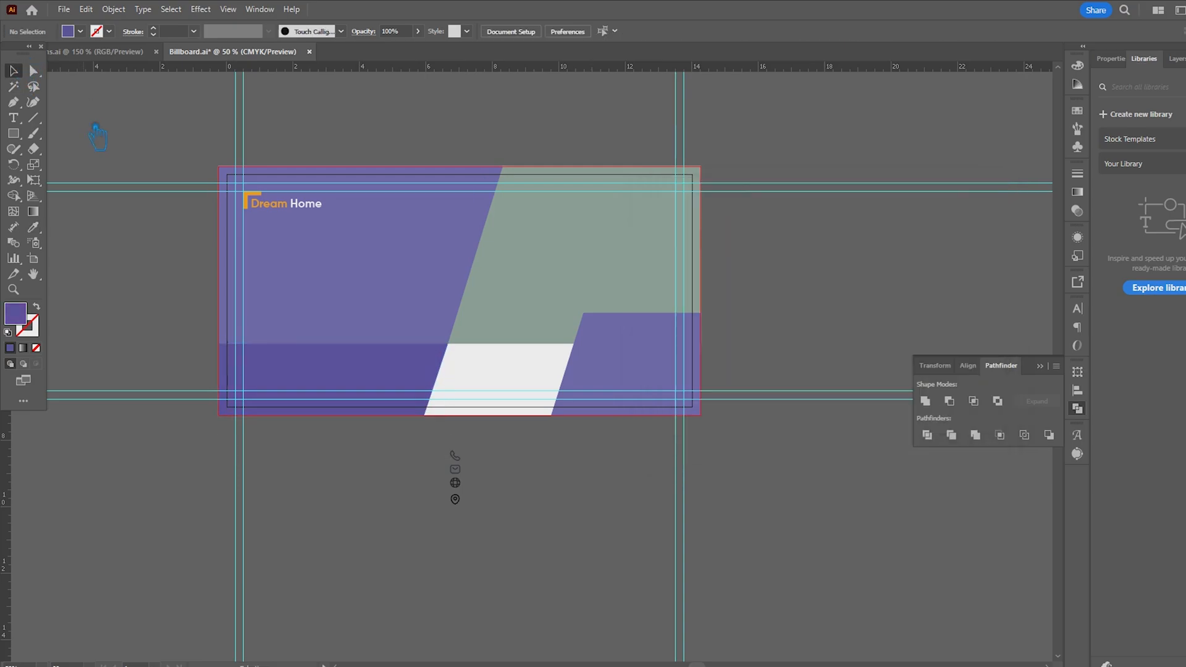
- Apply the bottom-left strip's deeper purple to the upper panel group with the Eyedropper
click(328, 299)
key(i)
click(303, 367)
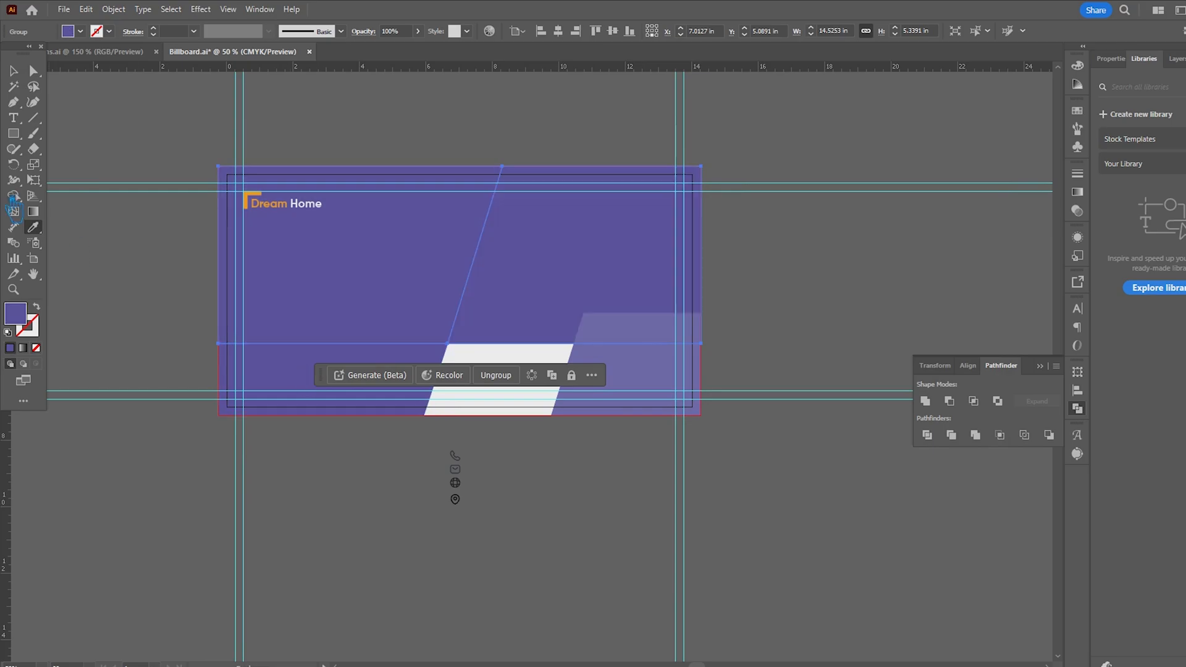
- Undo the Eyedropper recolouring of the upper panel group and ungroup its two slanted panels
key(ctrl+z)
click(13, 71)
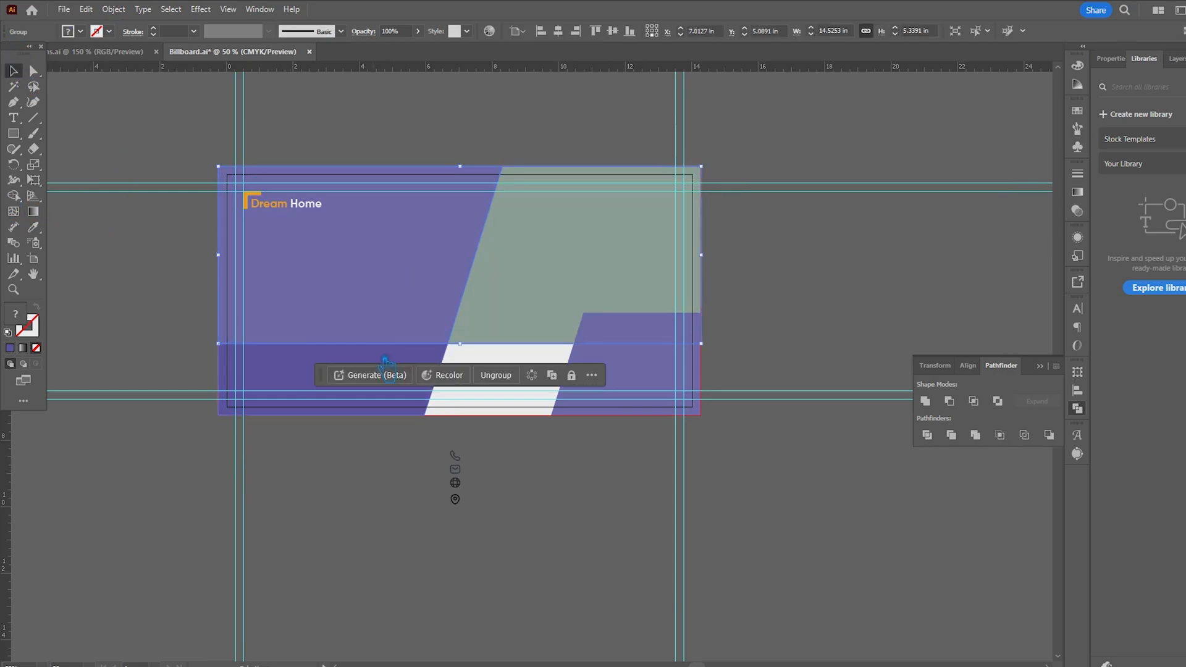
click(287, 378)
click(387, 267)
right_click(387, 266)
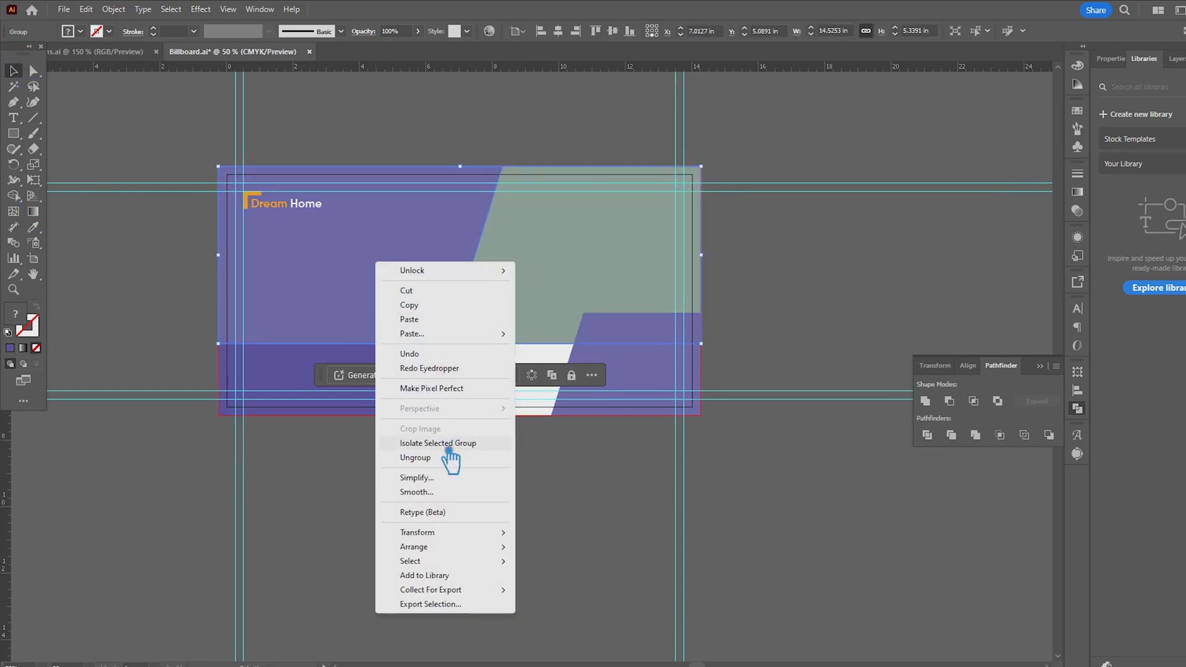
click(442, 457)
- Apply the bottom-left strip's deeper purple to only the upper-left panel with the Eyedropper
key(ctrl+shift+a)
click(395, 290)
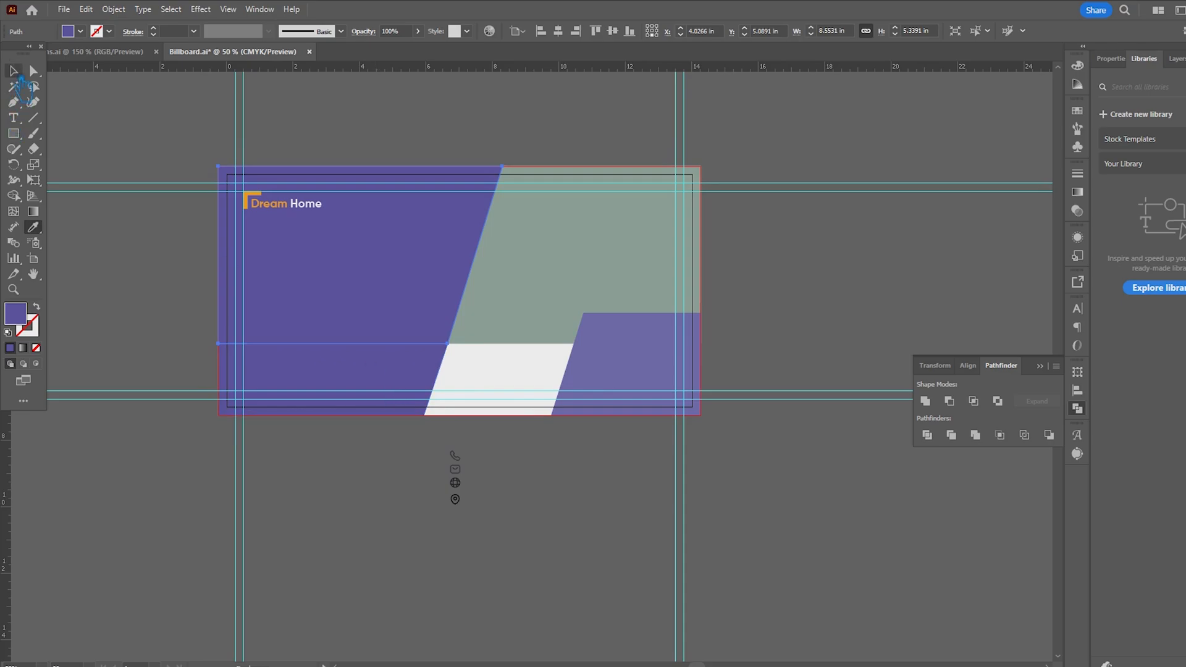
key(ctrl+shift+a)
- Darken the bottom-left strip's fill to a deep blue-violet, about #2A2382
click(396, 384)
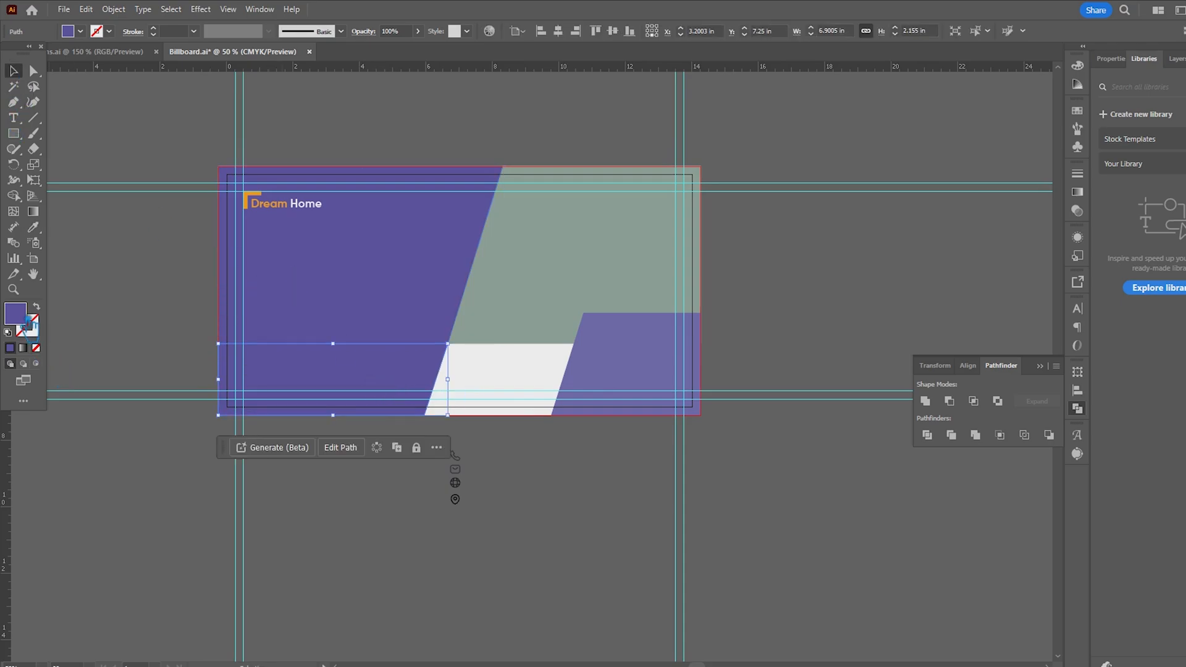
double_click(23, 316)
drag(761, 322, 777, 301)
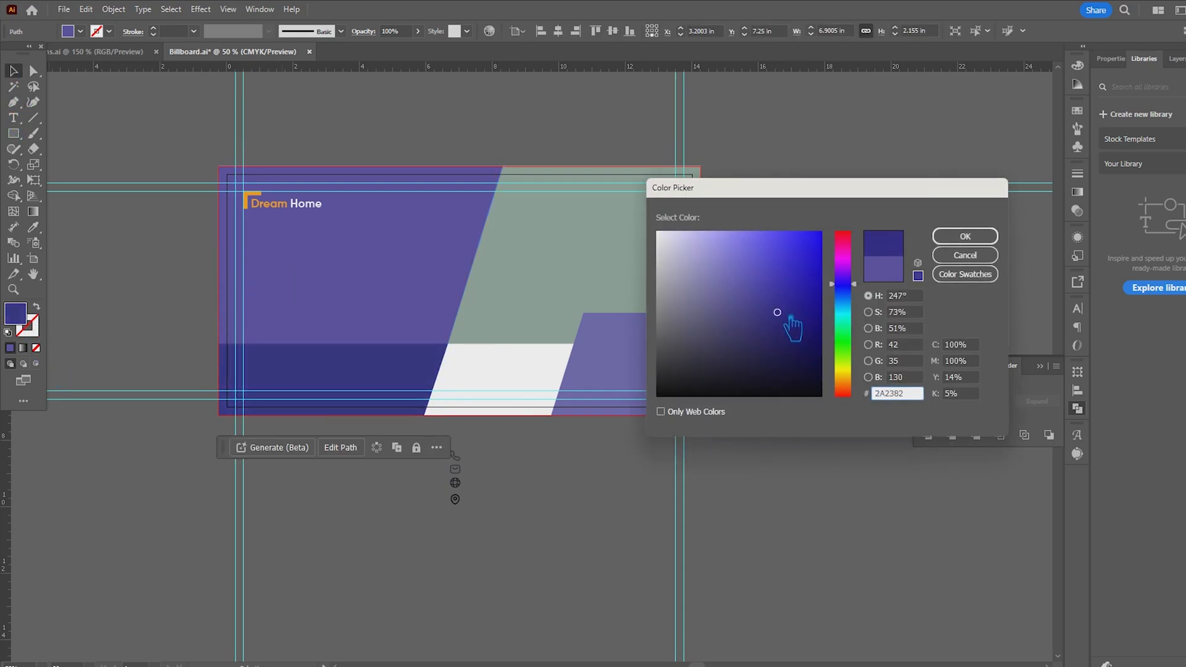
key(Return)
click(795, 297)
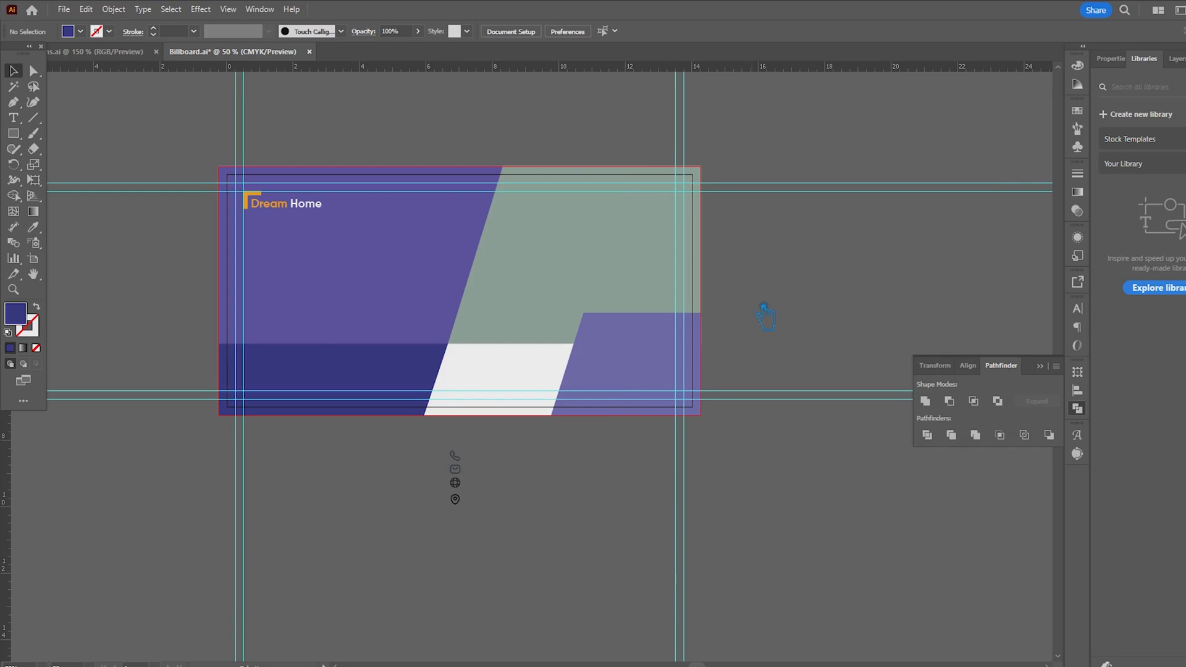
- Nudge the two anchors of the bottom-right shape's slanted edge to the left, widening the shape to about 5.04 in
key(a)
click(609, 324)
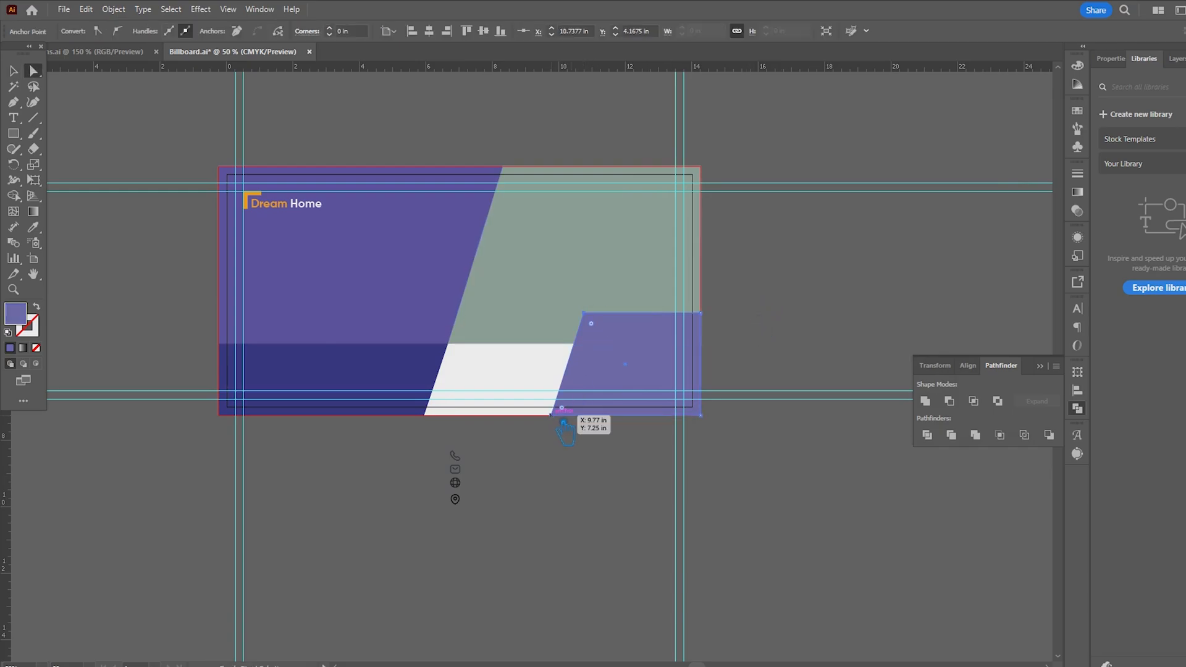
key(shift+Left)
key(shift+Left)
key(shift+Left)
key(shift+Left)
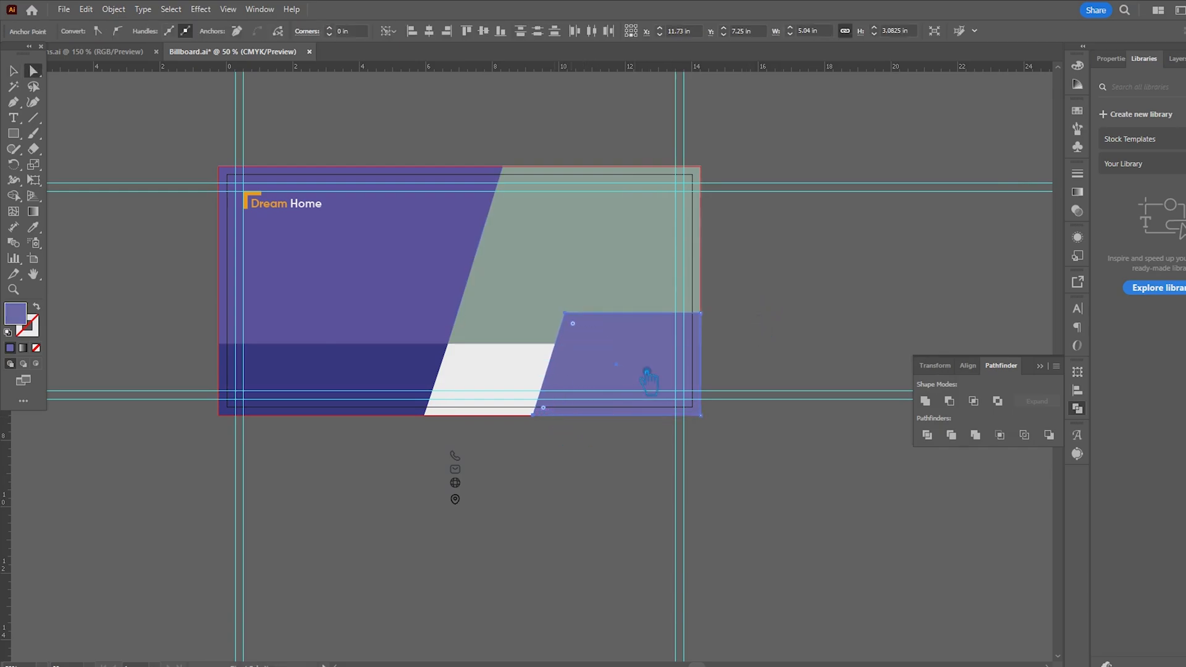
click(789, 340)
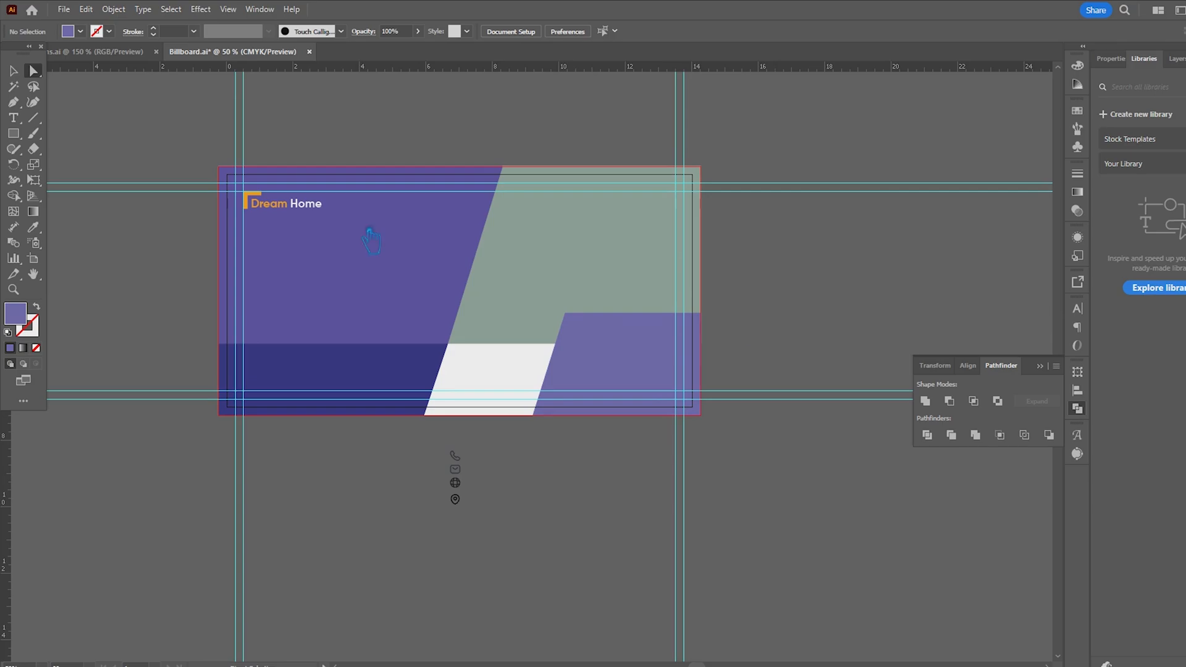
- Draw a rectangle about 2.31 × 3.08 in beside the bottom-right shape's slanted edge and fill it with a darker purple
key(m)
drag(457, 314, 534, 415)
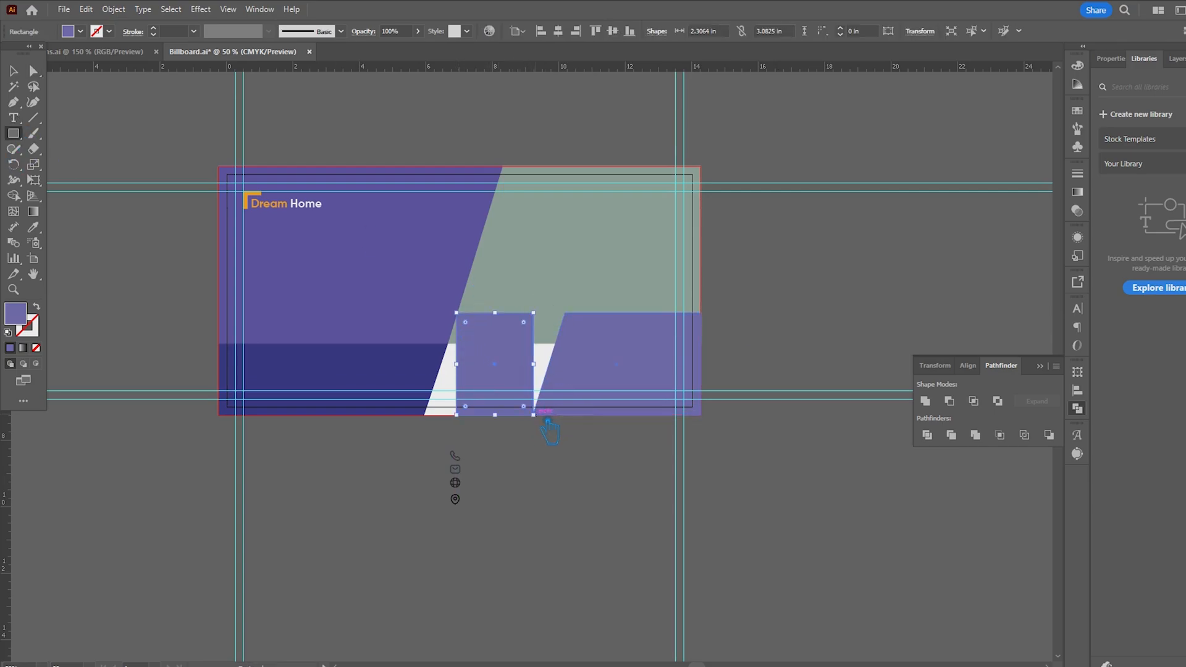
double_click(17, 314)
click(742, 315)
click(964, 236)
- Slant the new rectangle by moving its top-right anchor 0.97 in right and its bottom-left anchor to about X 5.92 in
key(a)
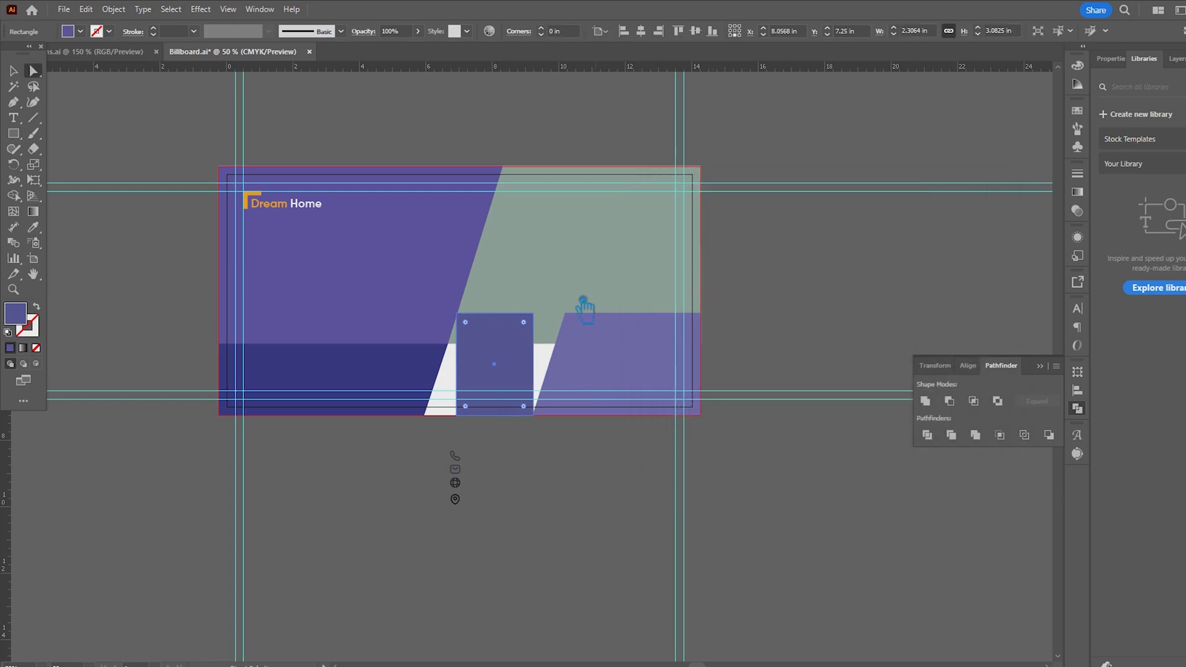
drag(524, 322, 579, 321)
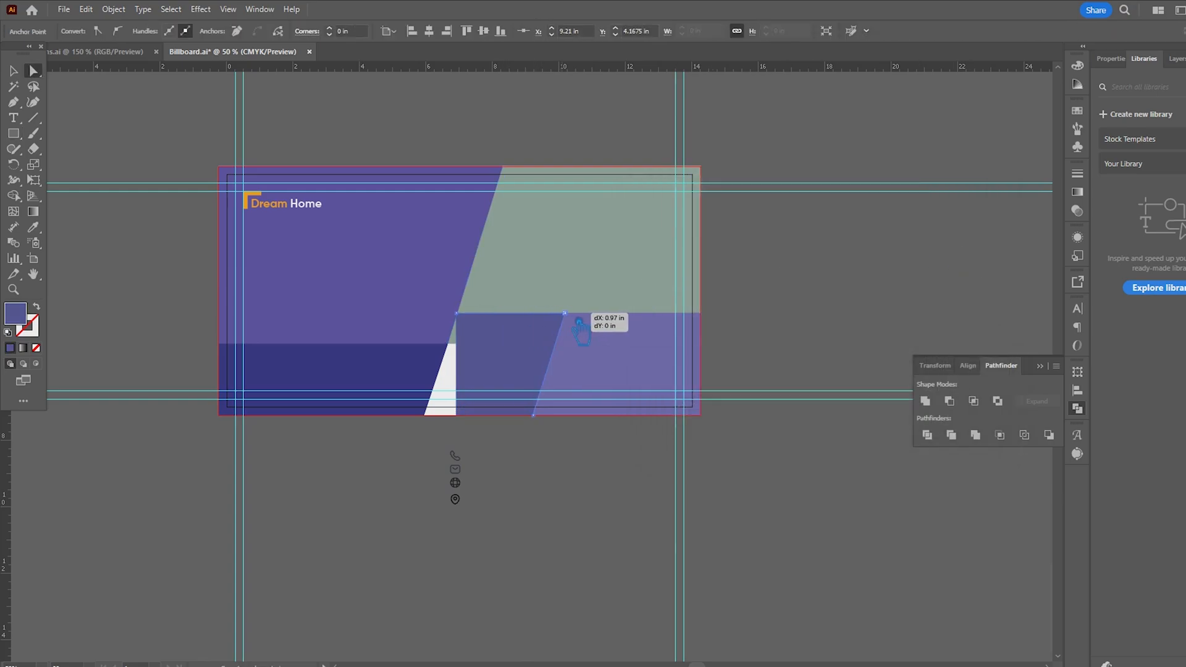
drag(456, 415, 425, 418)
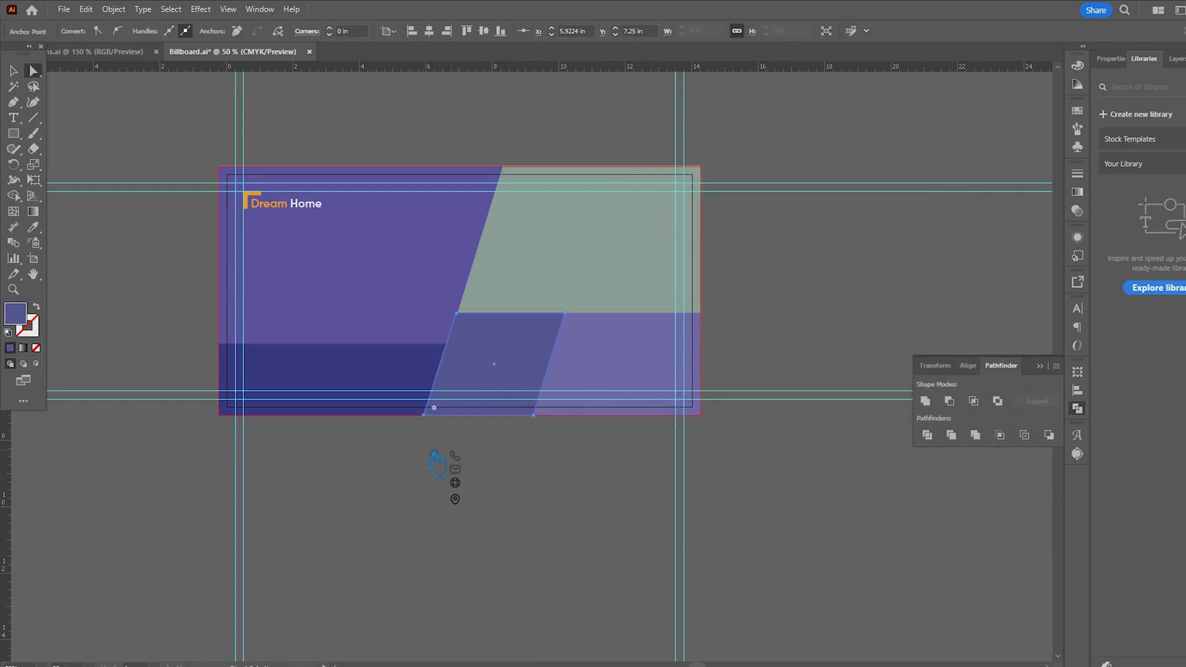
- Give the middle slanted shape the bottom-left strip's colour with the Eyedropper and darken the fill slightly
click(34, 228)
click(365, 389)
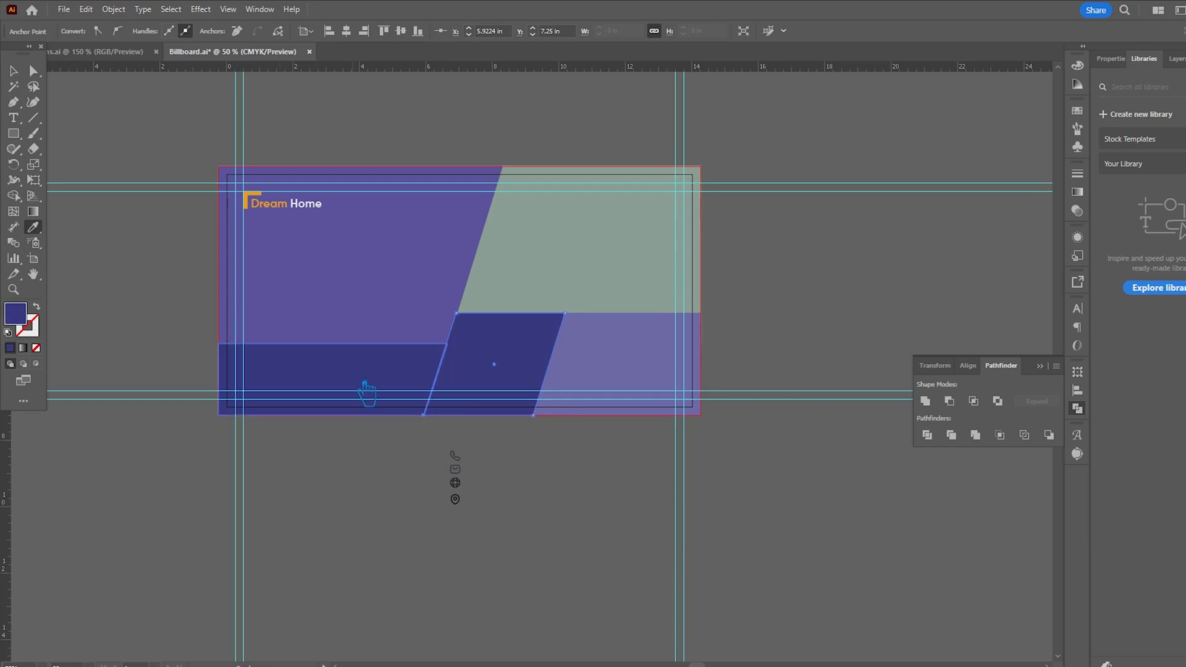
click(14, 71)
click(78, 119)
click(485, 344)
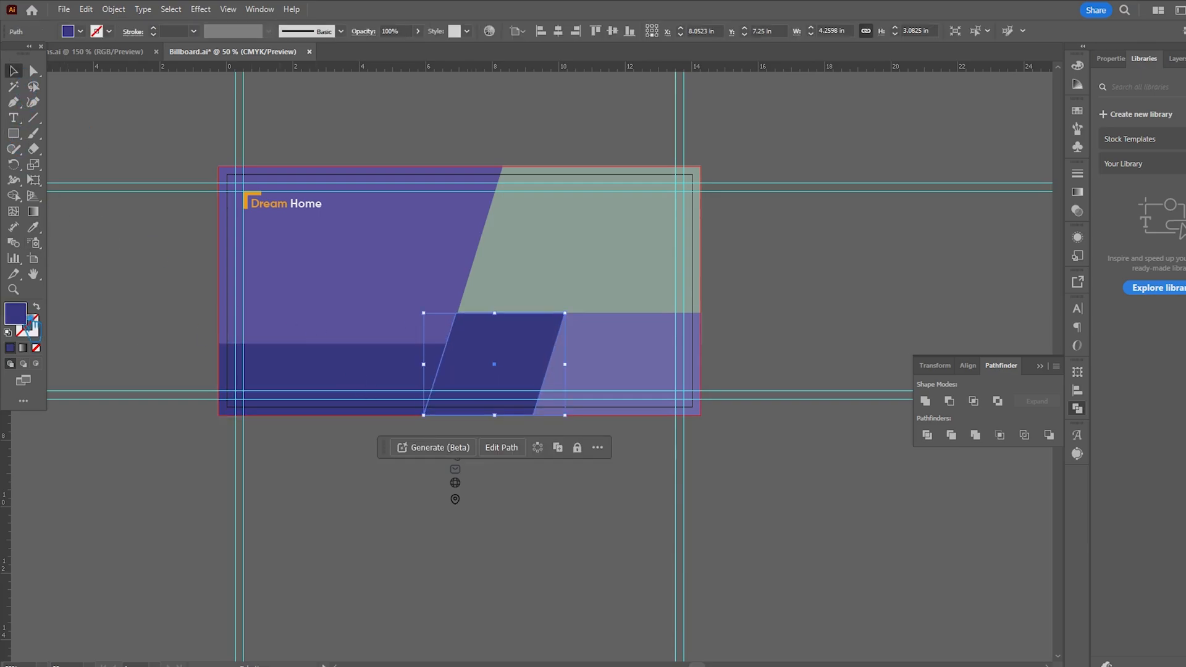
double_click(16, 314)
click(964, 236)
click(787, 534)
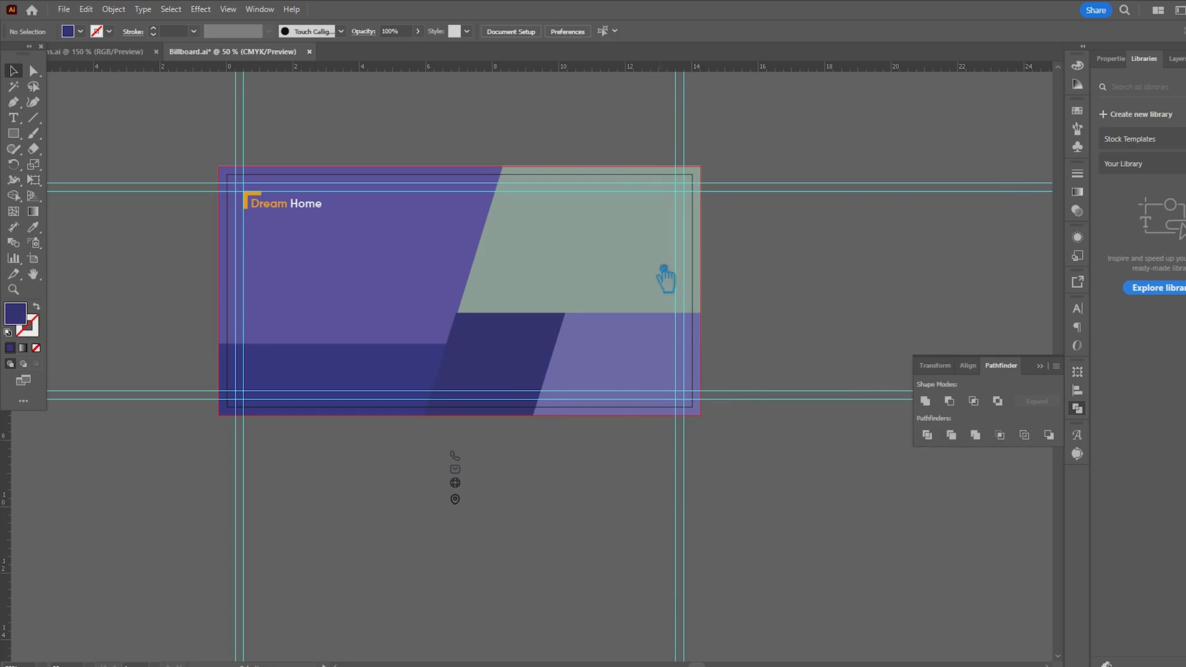
- Place the white Gilroy-Bold headline "COMFORTABLE MODERN HOME FOR YOU!" on two lines below the logo and save the document
click(631, 204)
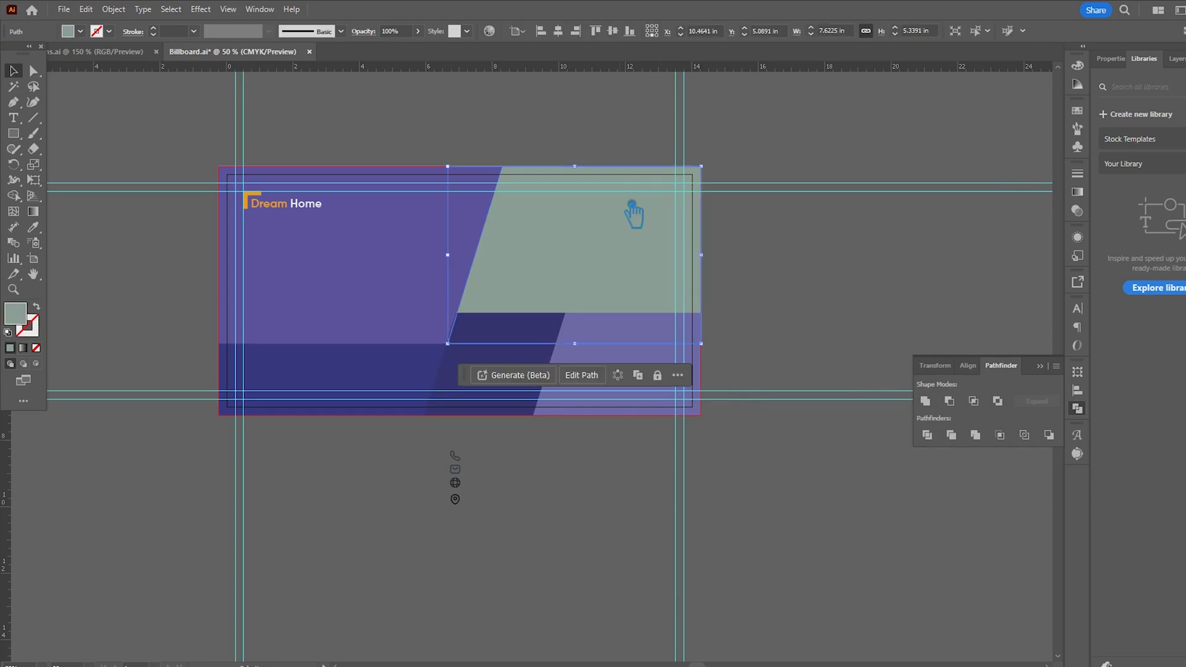
click(357, 528)
scroll(399, 514, down, 1)
drag(479, 510, 649, 384)
click(650, 384)
scroll(650, 384, up, 1)
drag(654, 563, 715, 555)
key(ctrl+s)
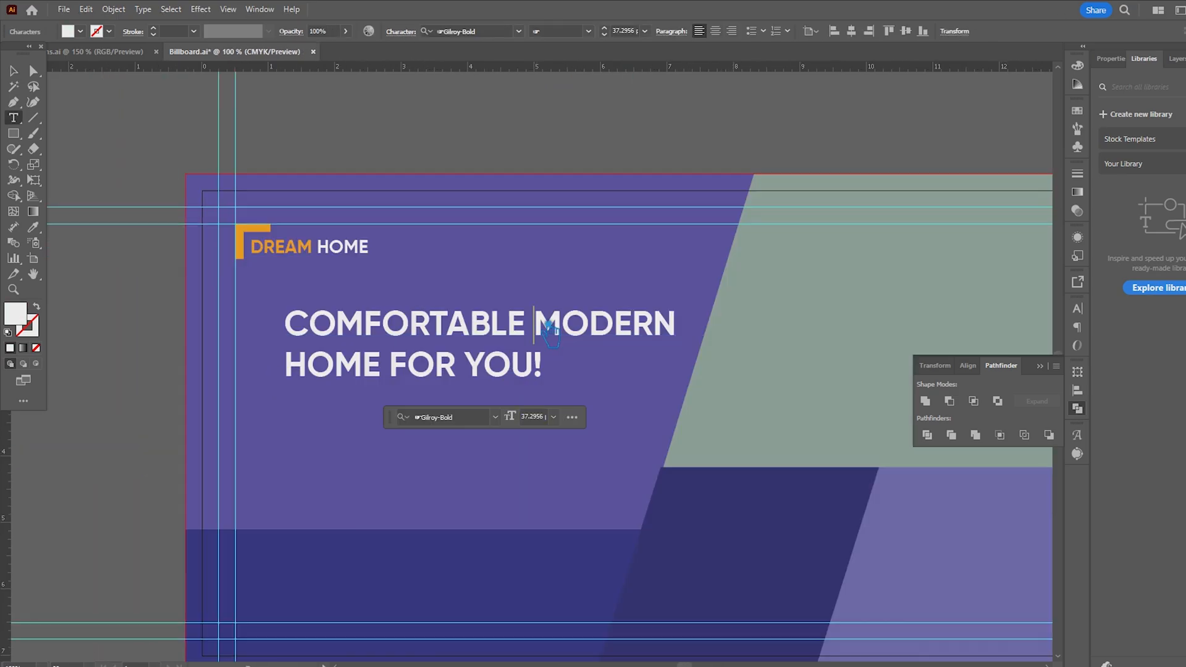
- Break the headline before MODERN onto its own line and replace "YOU!" with "SALE"
click(544, 317)
key(Return)
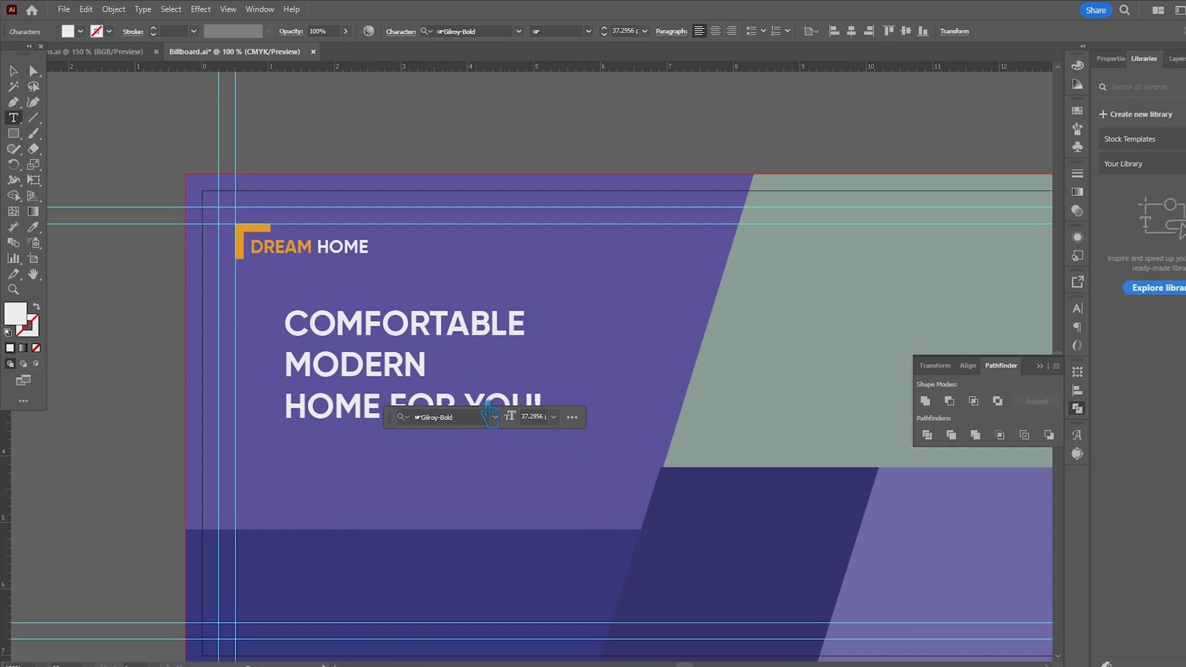
drag(464, 403, 532, 408)
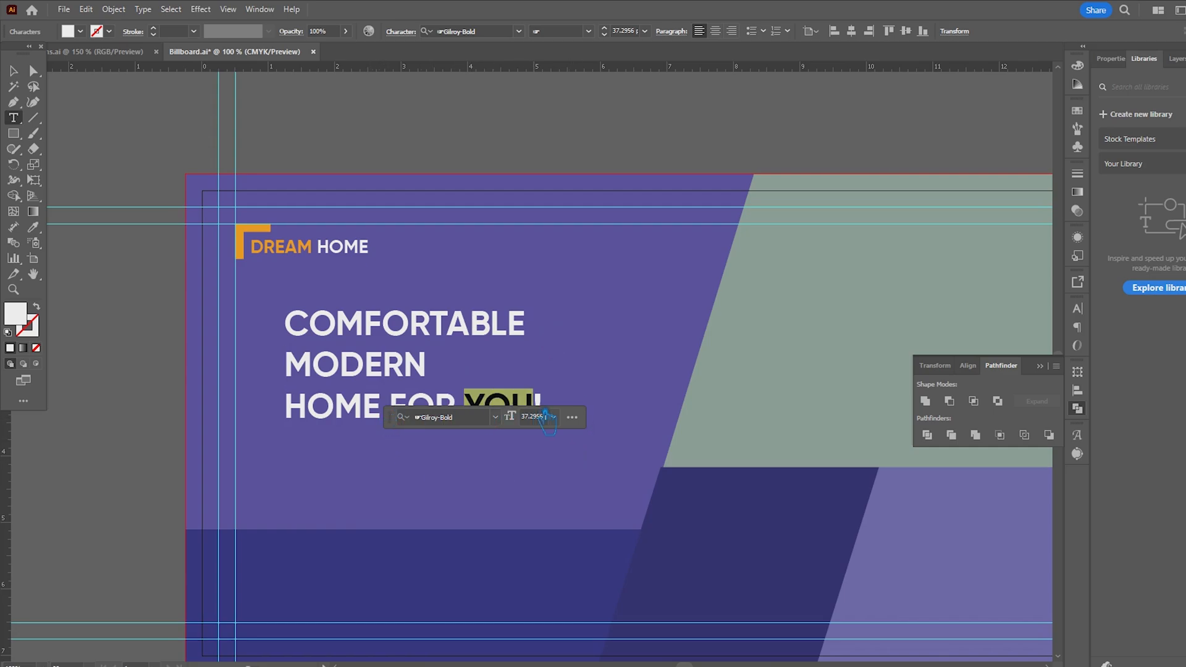
text(SALE)
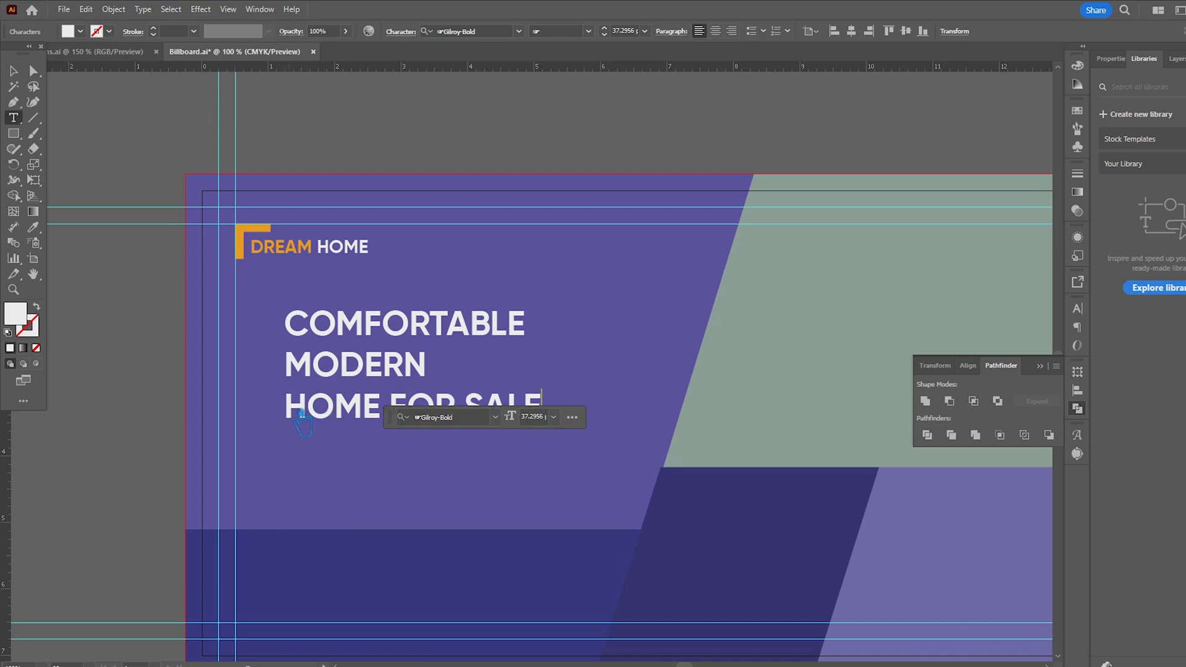
- Change the font of "FOR SALE" in the headline to Gilroy-Regular
drag(401, 407, 588, 411)
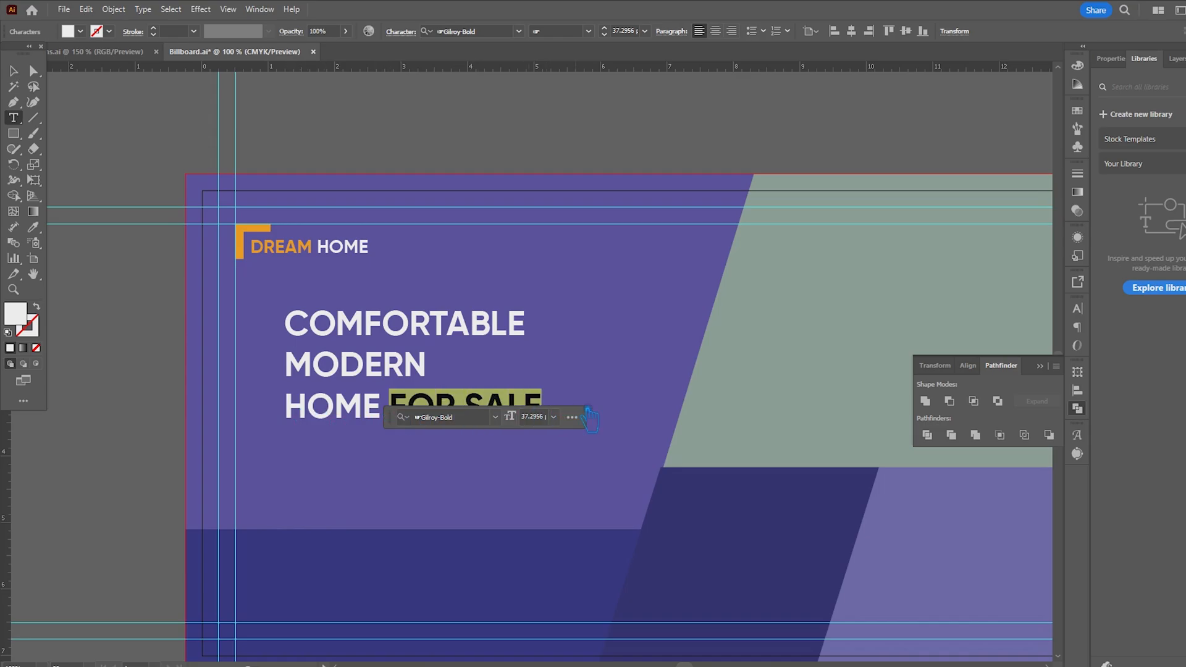
click(520, 32)
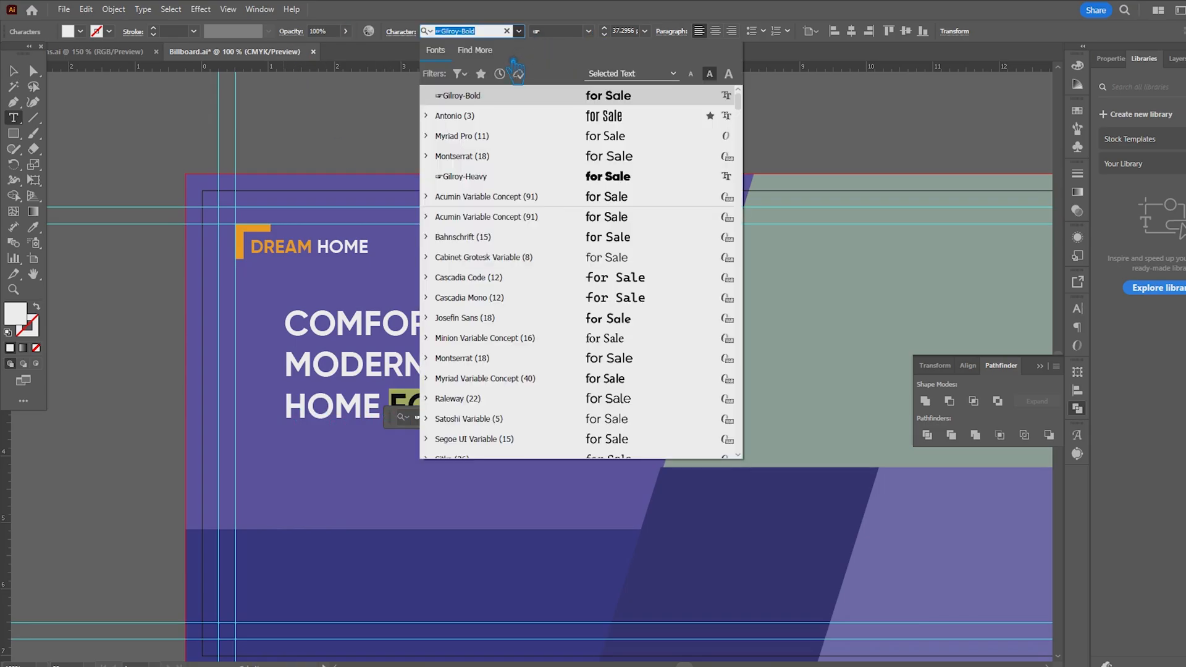
text(gilrou)
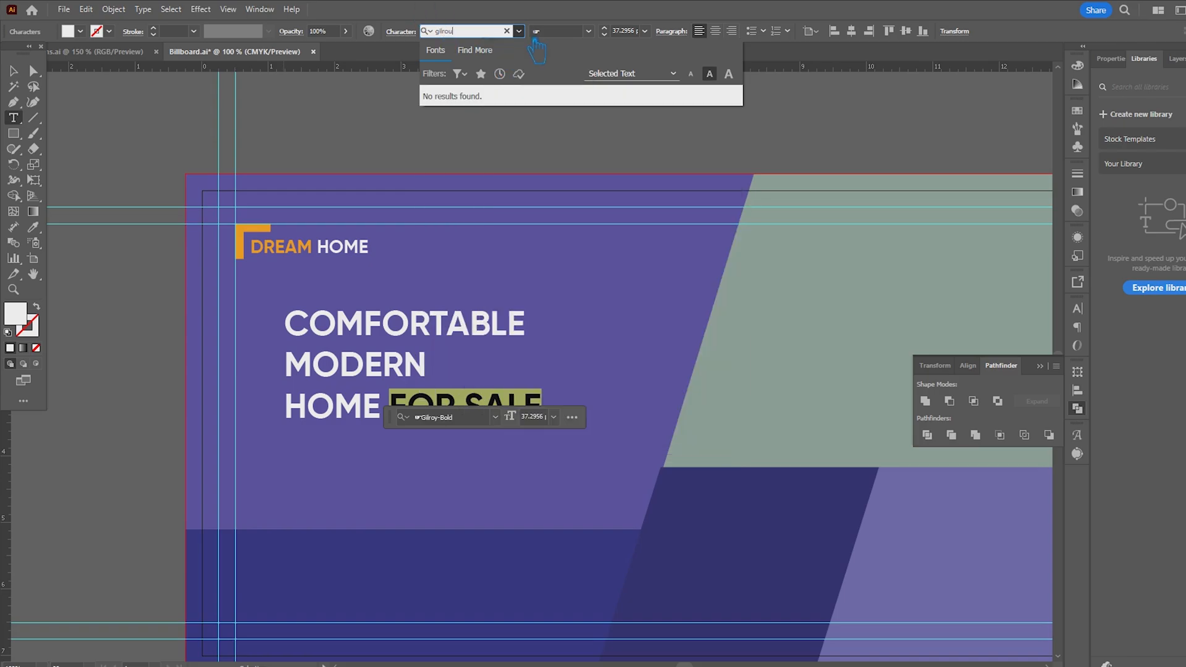
key(BackSpace)
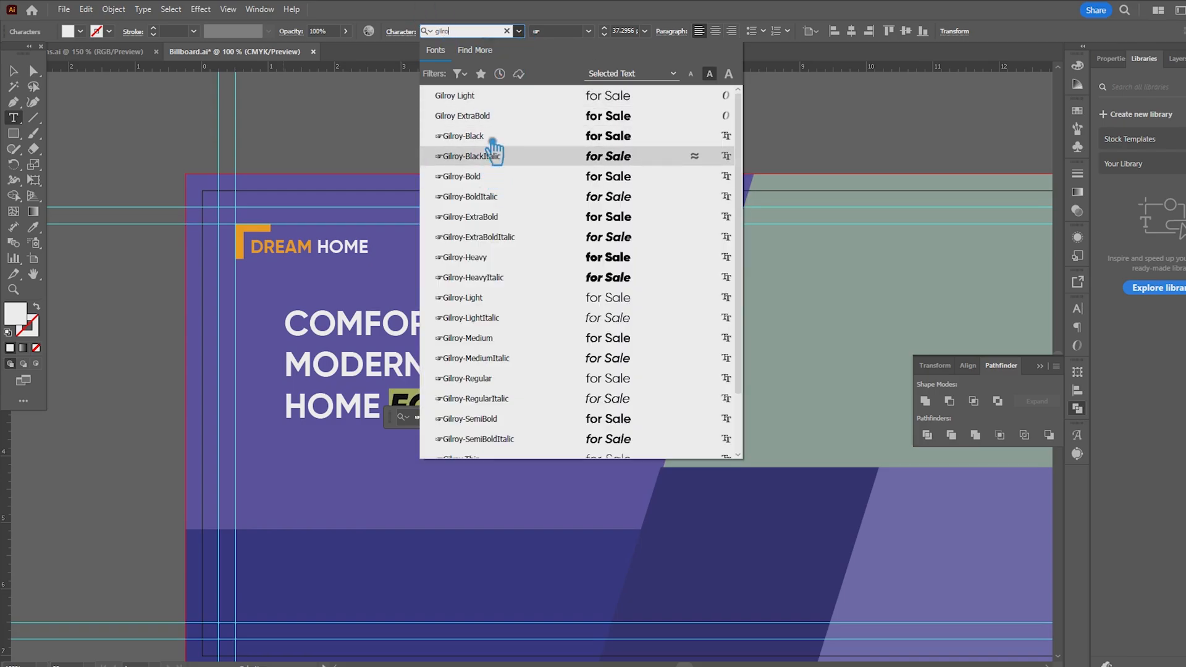
click(498, 378)
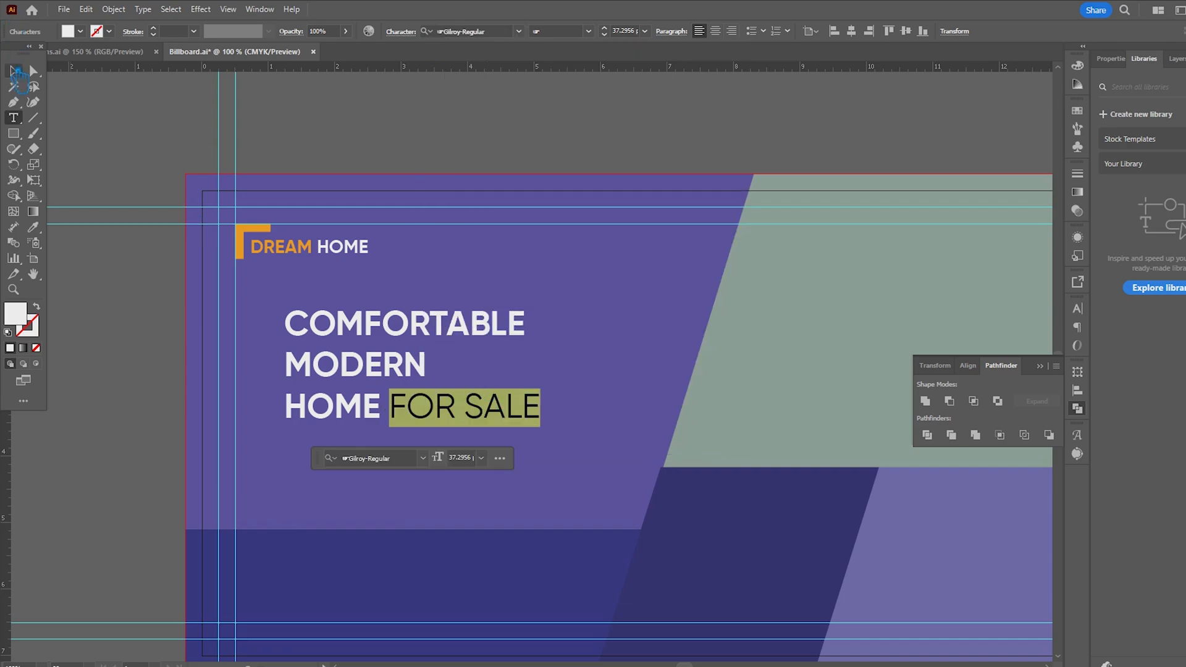
click(14, 71)
click(115, 116)
- Enlarge the word MODERN in the headline to 67 pt
click(14, 118)
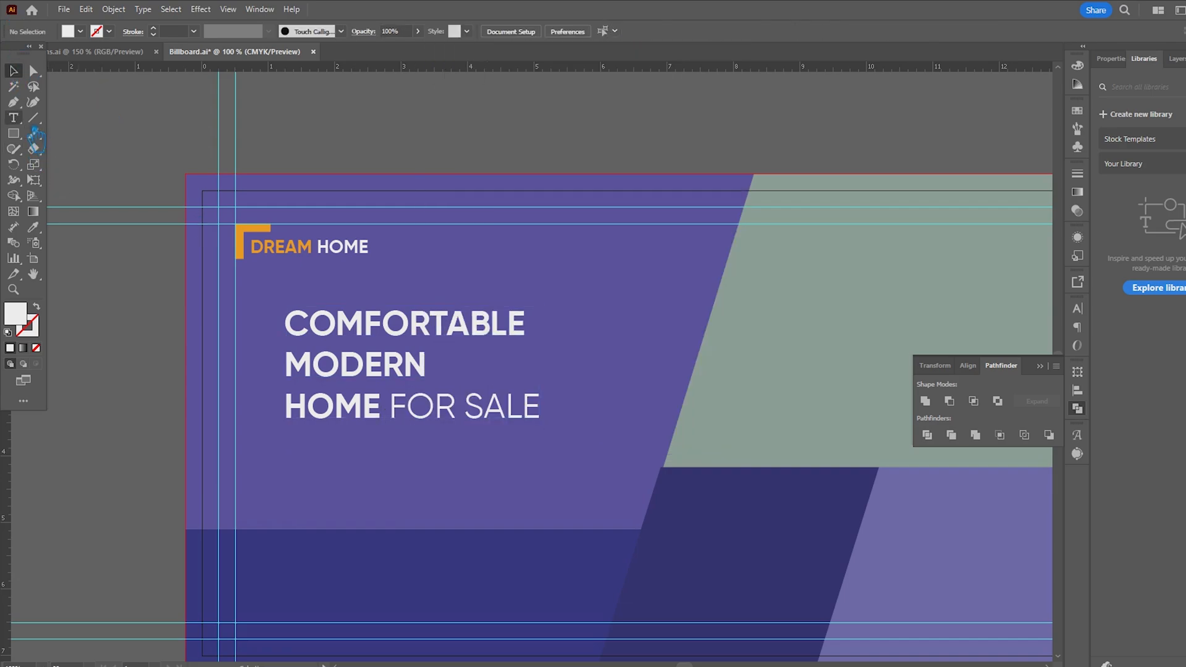
drag(435, 389, 271, 380)
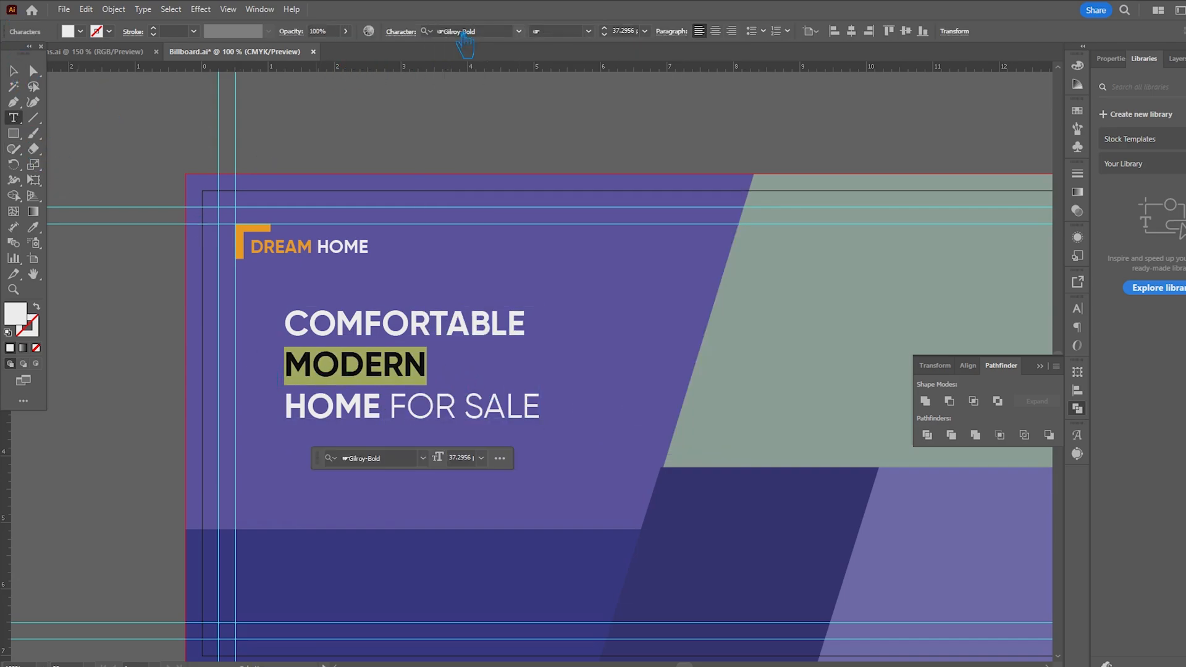
scroll(617, 34, up, 20)
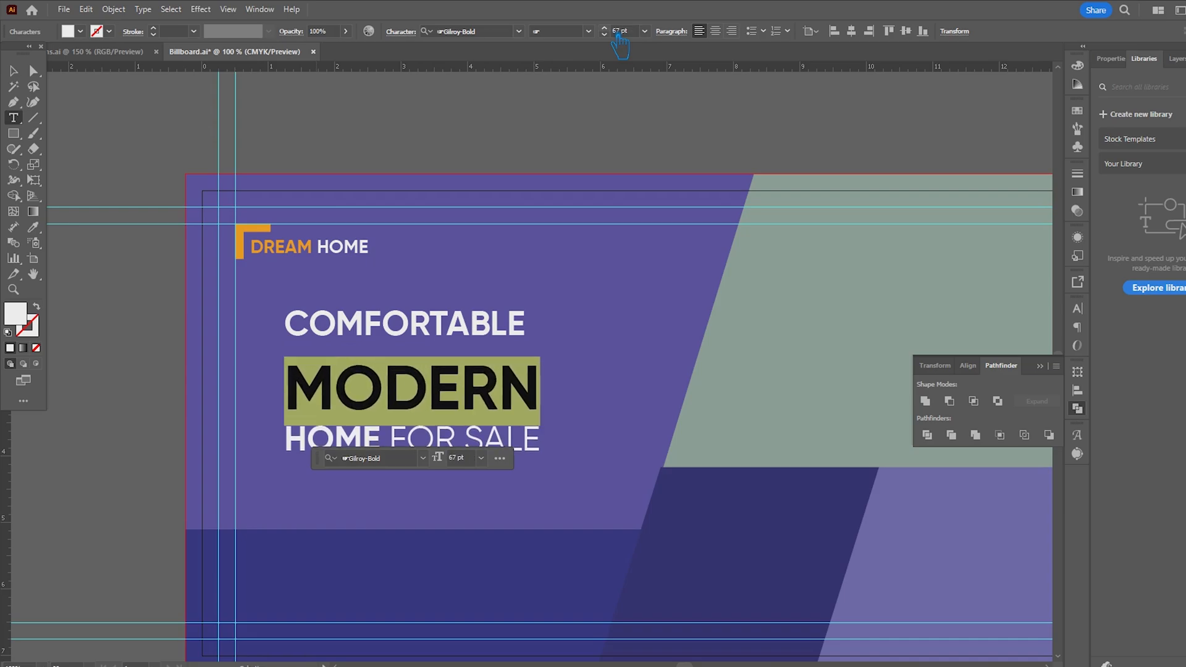
click(15, 71)
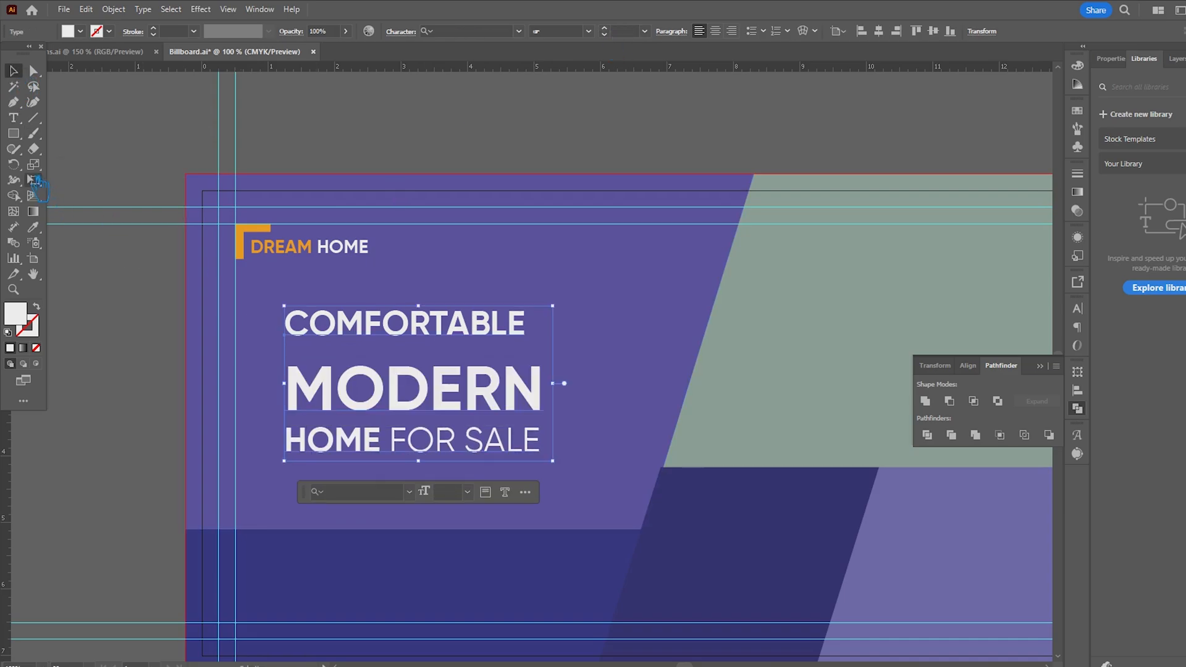
- Select the word MODERN in the headline and open its character settings
key(t)
double_click(303, 331)
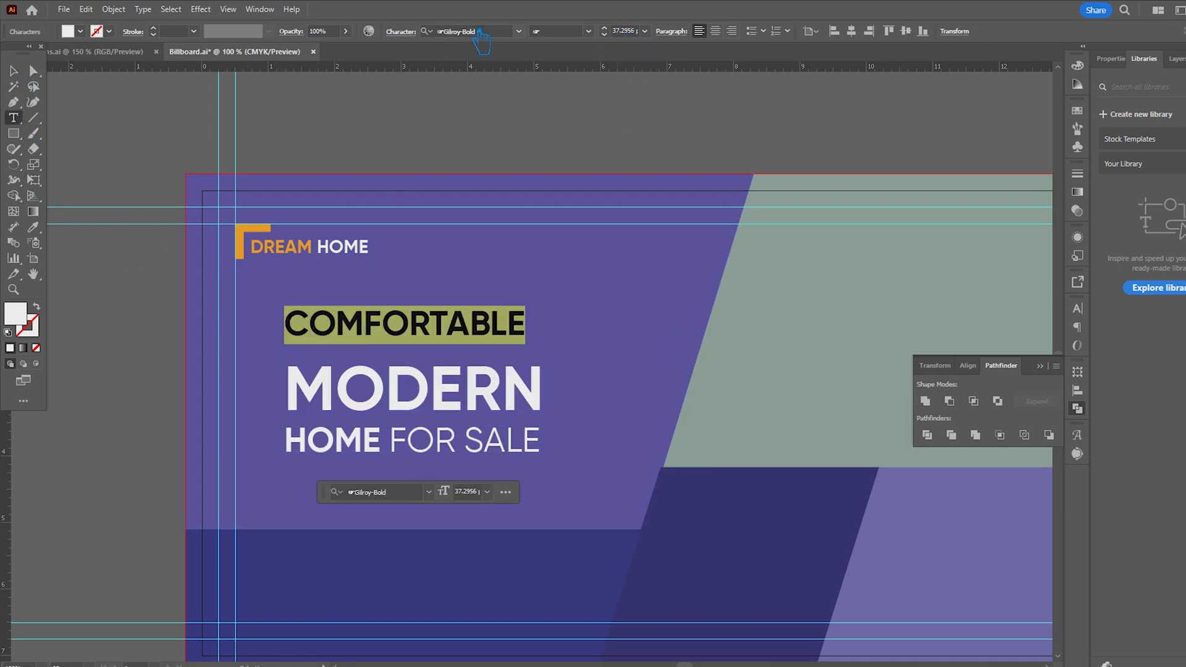
click(405, 34)
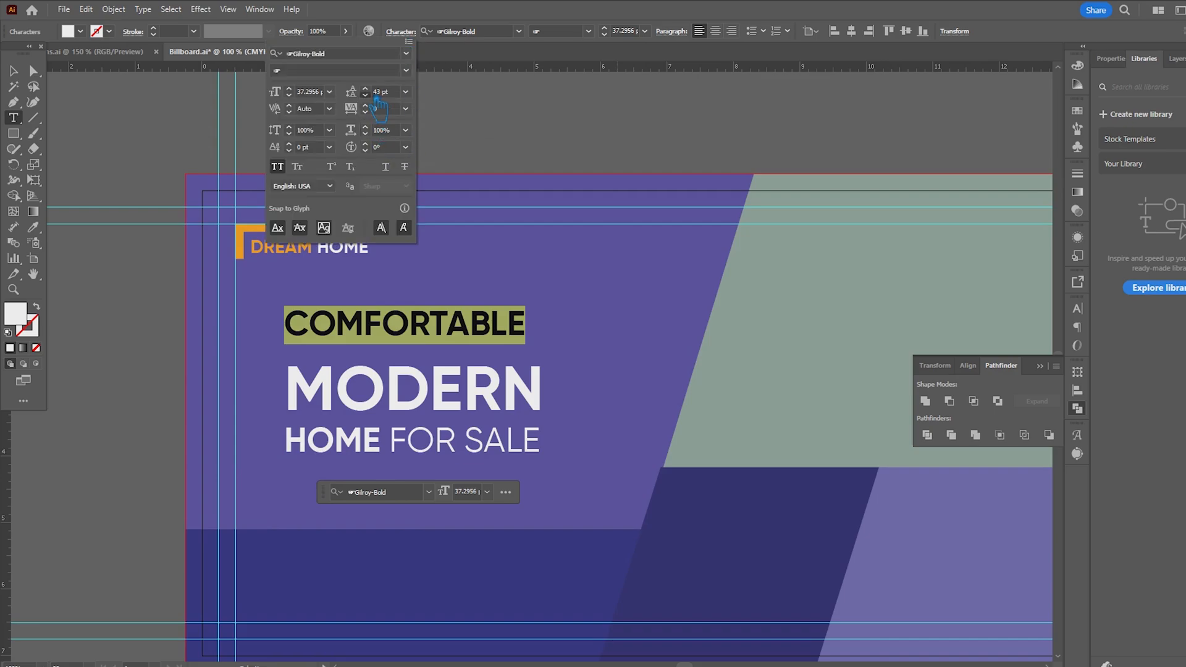
drag(285, 386, 651, 337)
click(411, 34)
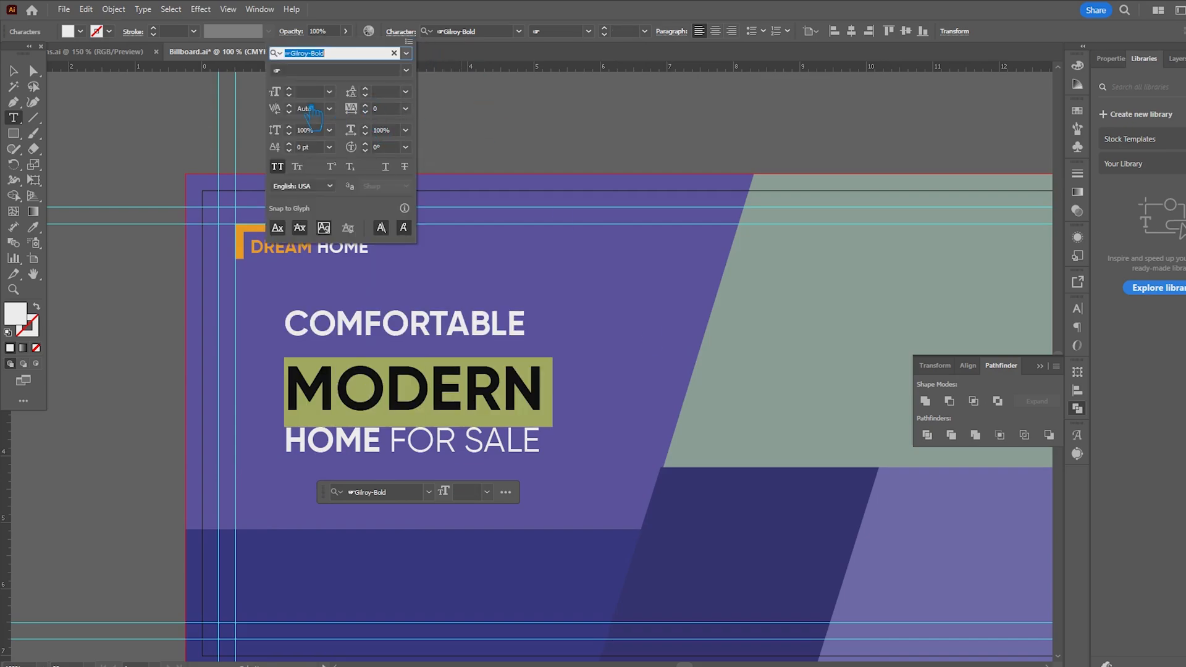
click(289, 89)
click(289, 89)
click(289, 89)
click(290, 89)
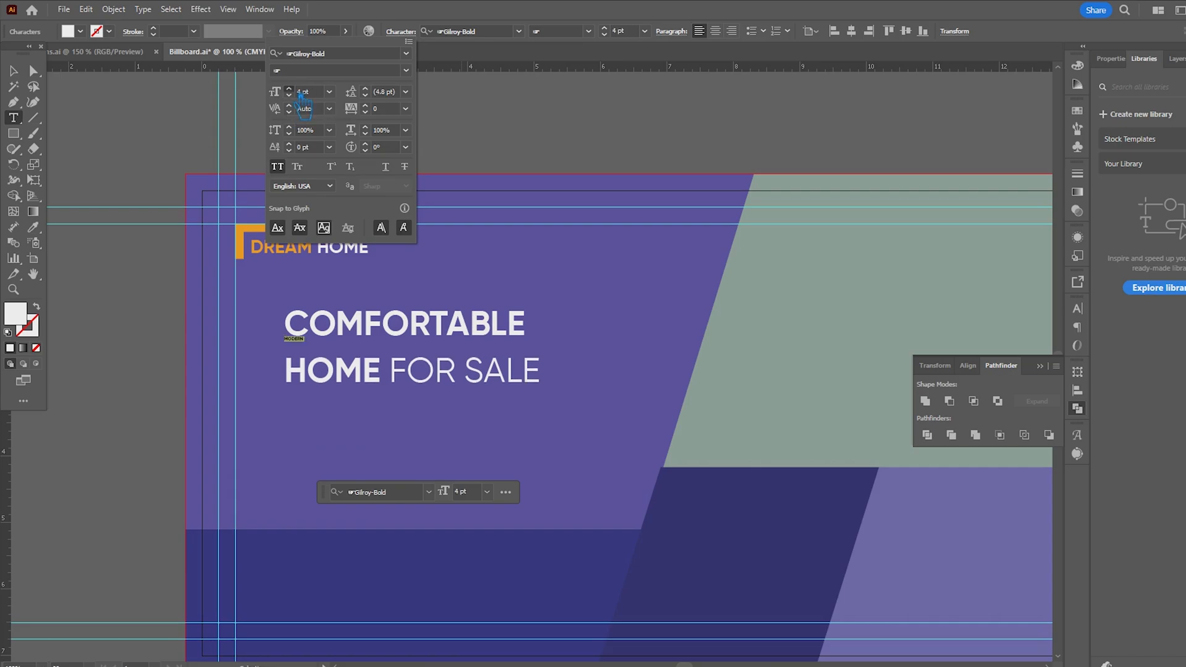
click(289, 88)
key(ctrl+z)
key(ctrl+z)
key(ctrl+z)
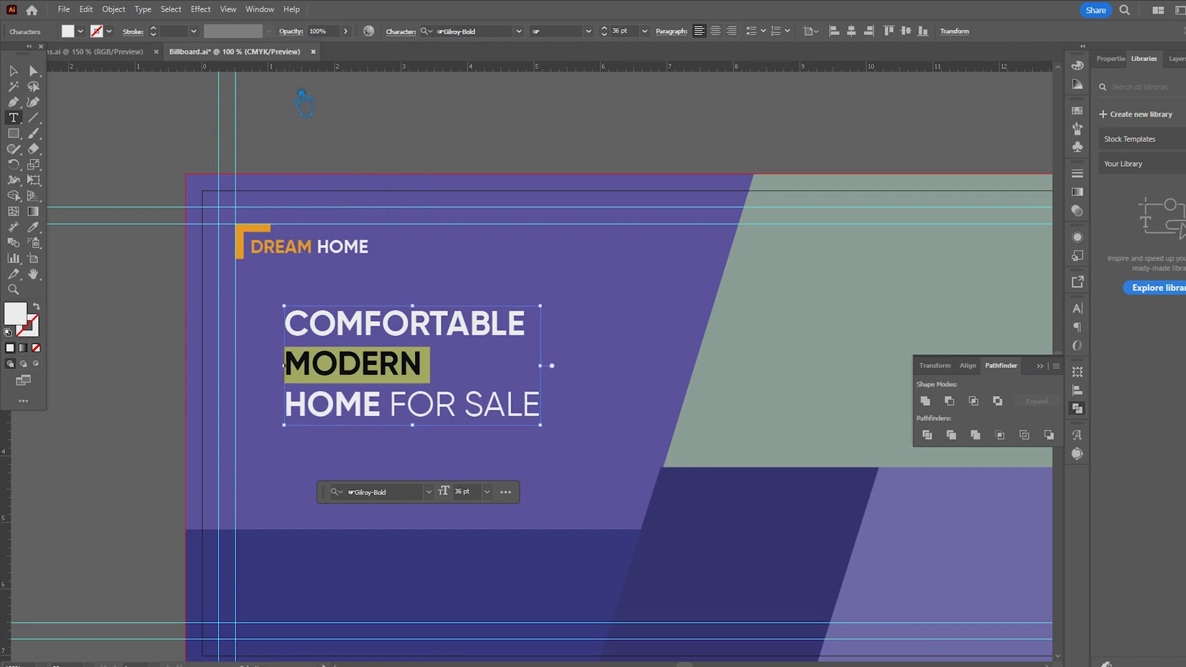
key(ctrl+shift+comma)
key(ctrl+shift+comma)
key(ctrl+shift+comma)
key(ctrl+shift+comma)
key(ctrl+shift+comma)
key(ctrl+shift+comma)
key(ctrl+shift+comma)
key(ctrl+shift+comma)
key(ctrl+shift+comma)
key(ctrl+shift+comma)
key(ctrl+shift+comma)
key(ctrl+shift+comma)
key(ctrl+shift+comma)
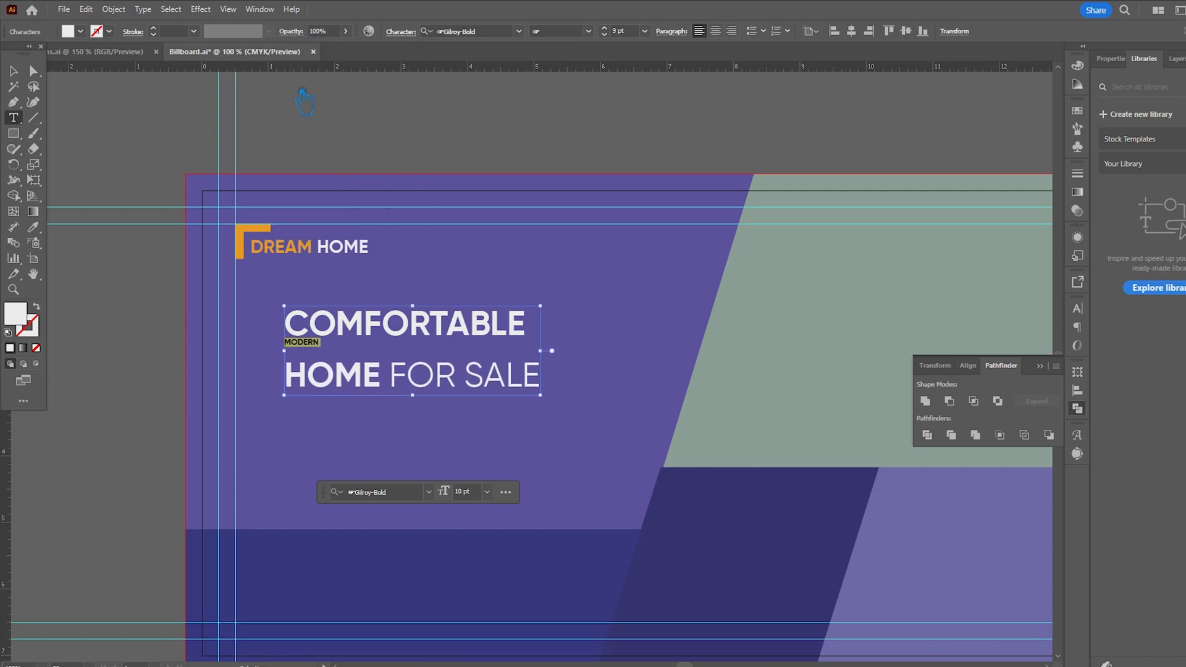
key(ctrl+shift+comma)
key(ctrl+shift+comma)
key(ctrl+shift+comma)
key(ctrl+shift+comma)
key(ctrl+shift+comma)
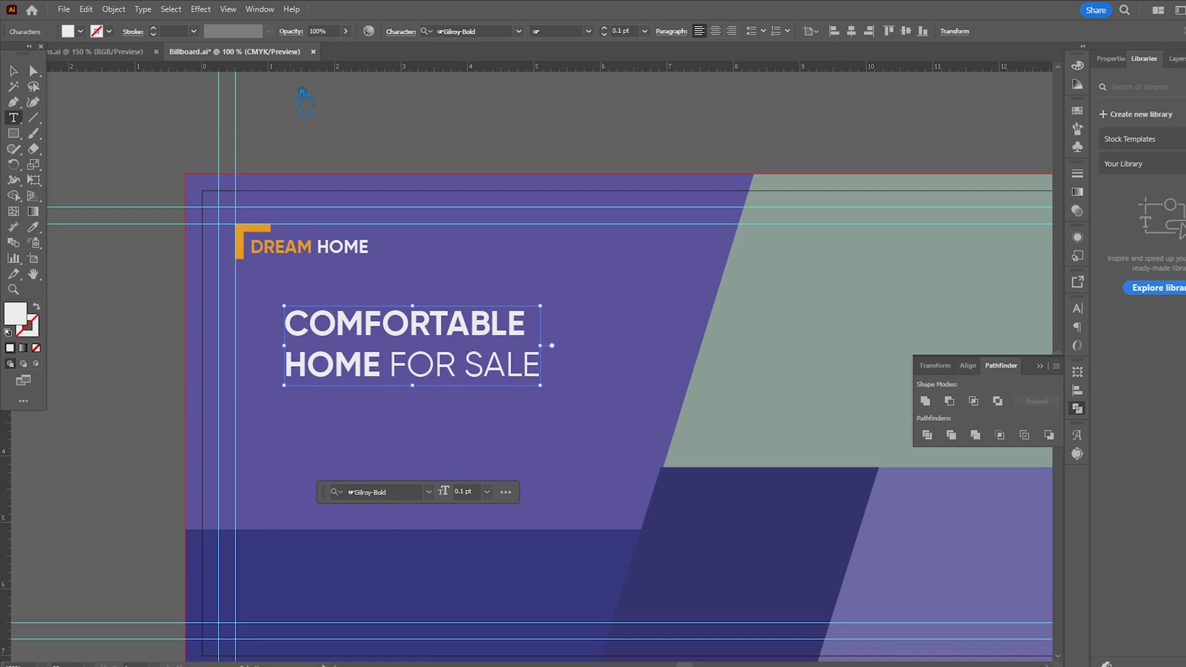
key(ctrl+z)
- Reduce the leading of the MODERN line so it sits close beneath COMFORTABLE
click(407, 36)
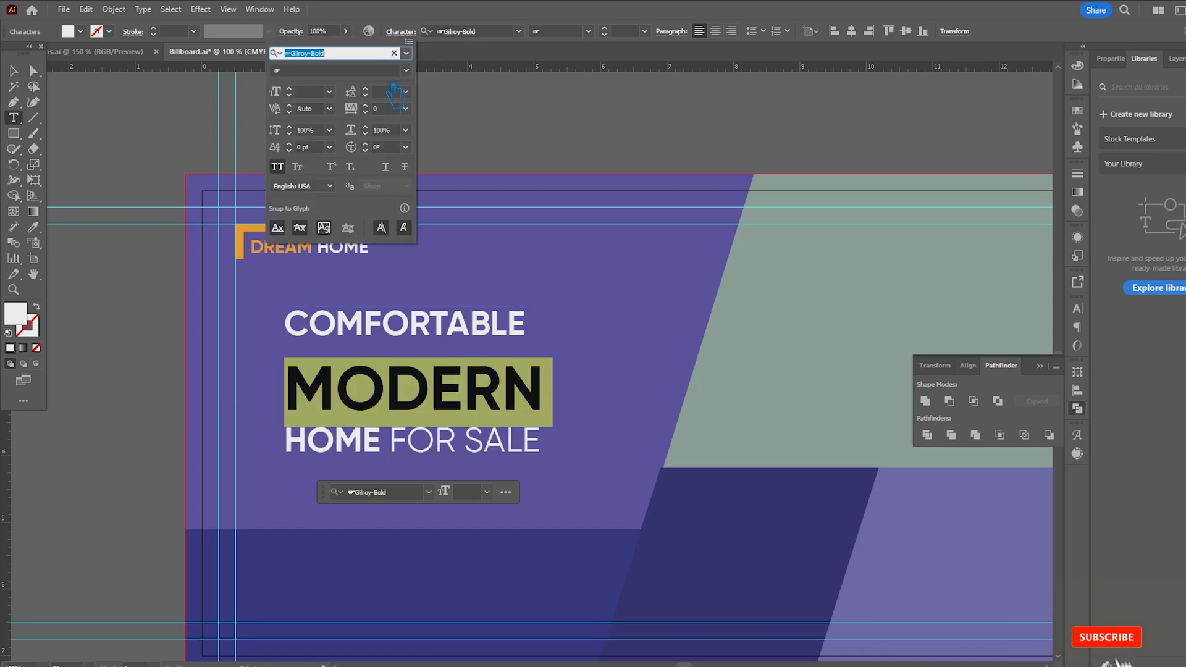
click(366, 93)
scroll(381, 99, up, 20)
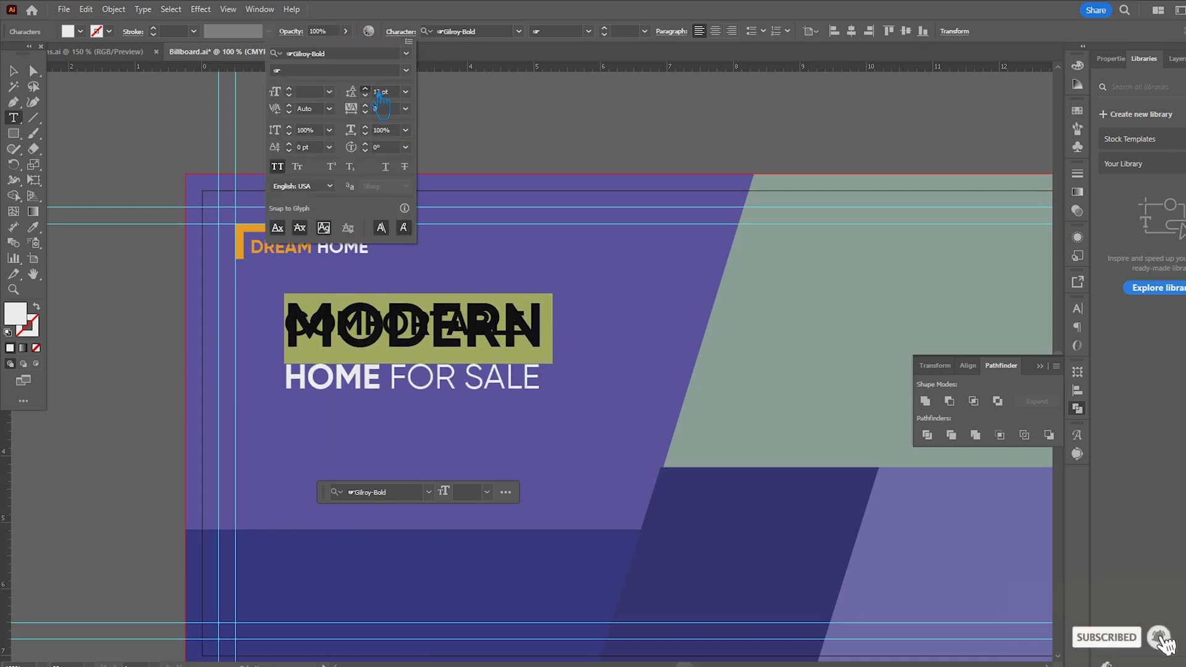
scroll(381, 99, up, 4)
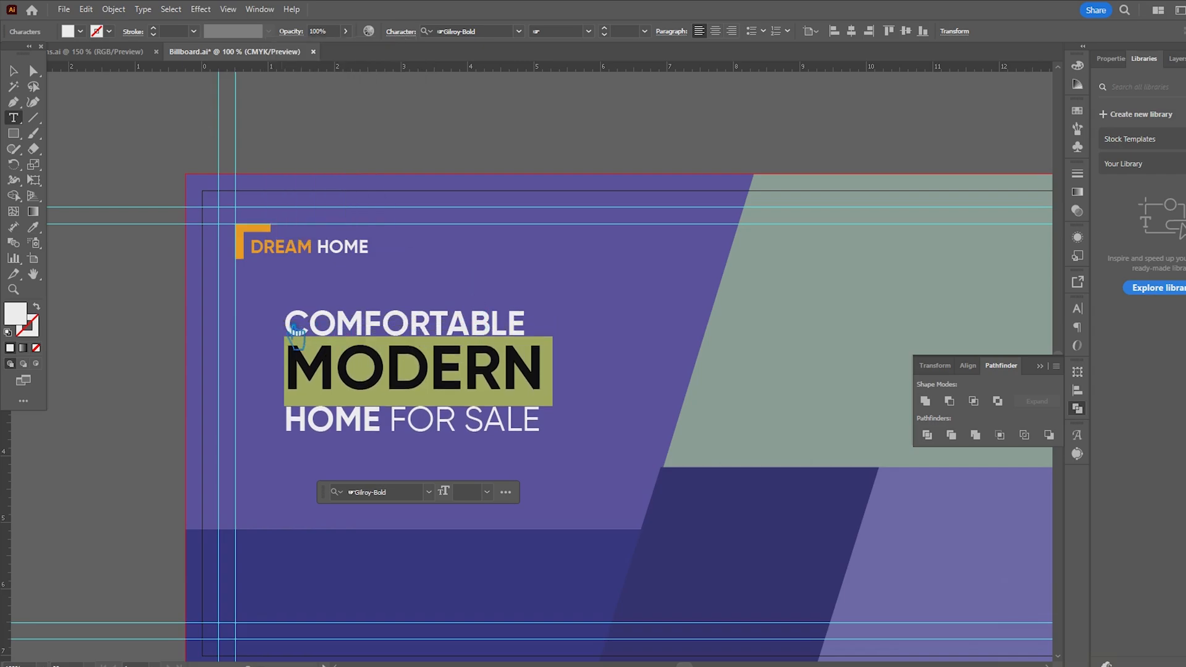
- Change the font of COMFORTABLE in the headline to Gilroy-SemiBold
drag(297, 330, 590, 339)
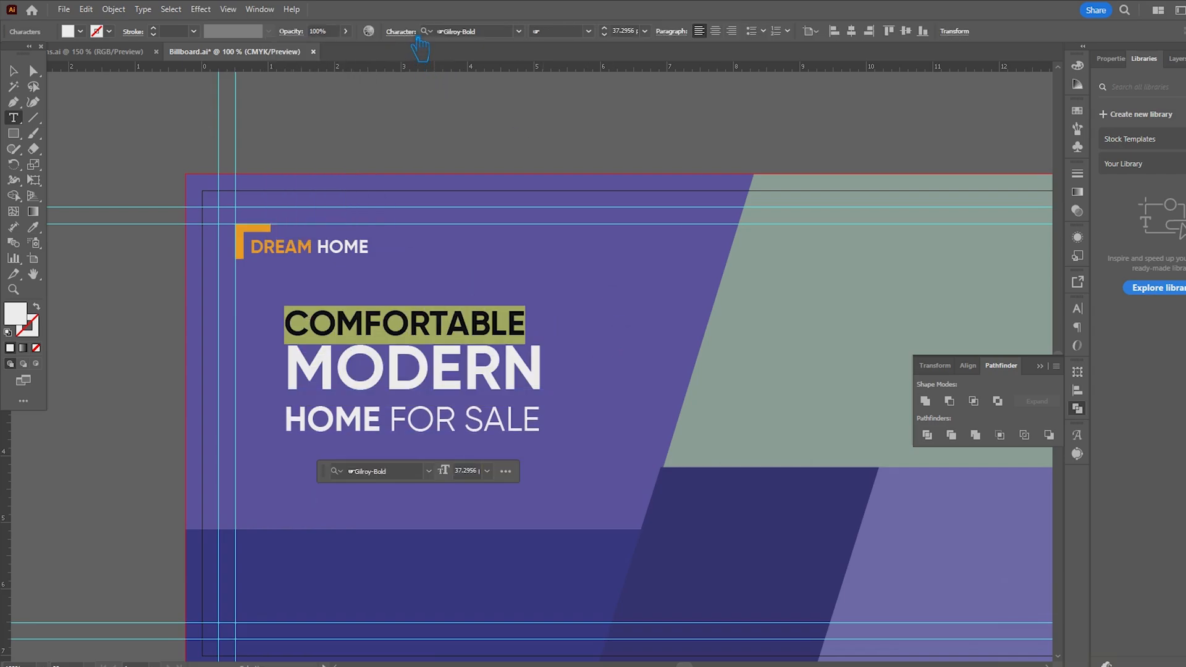
click(401, 31)
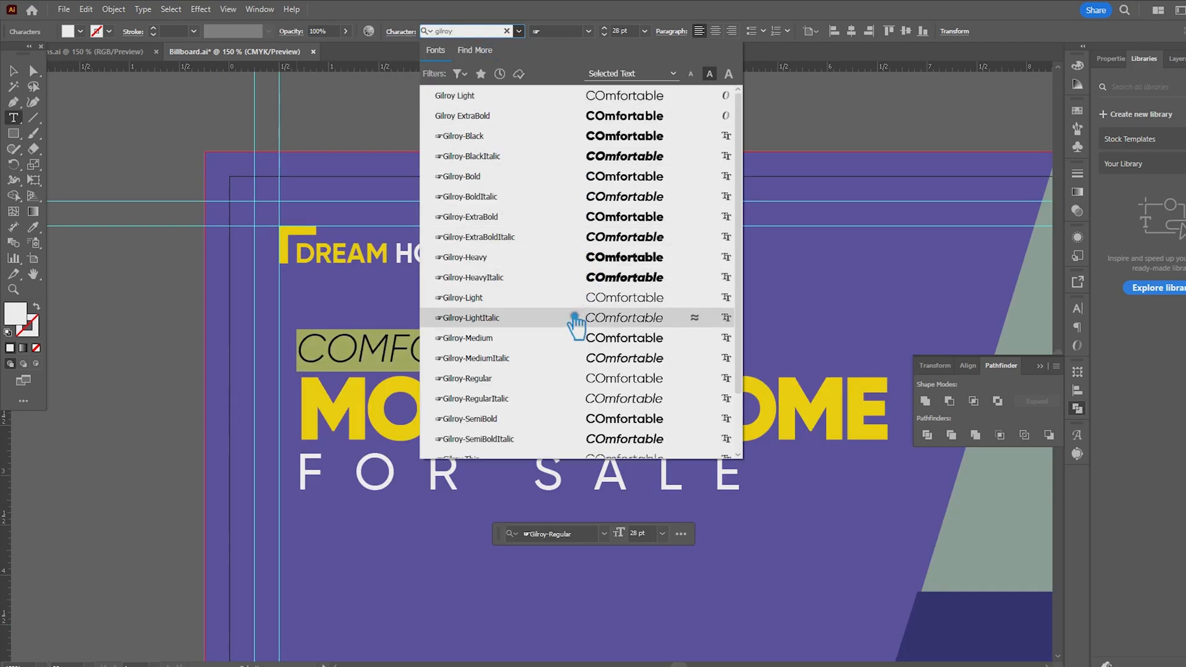
click(519, 418)
click(391, 355)
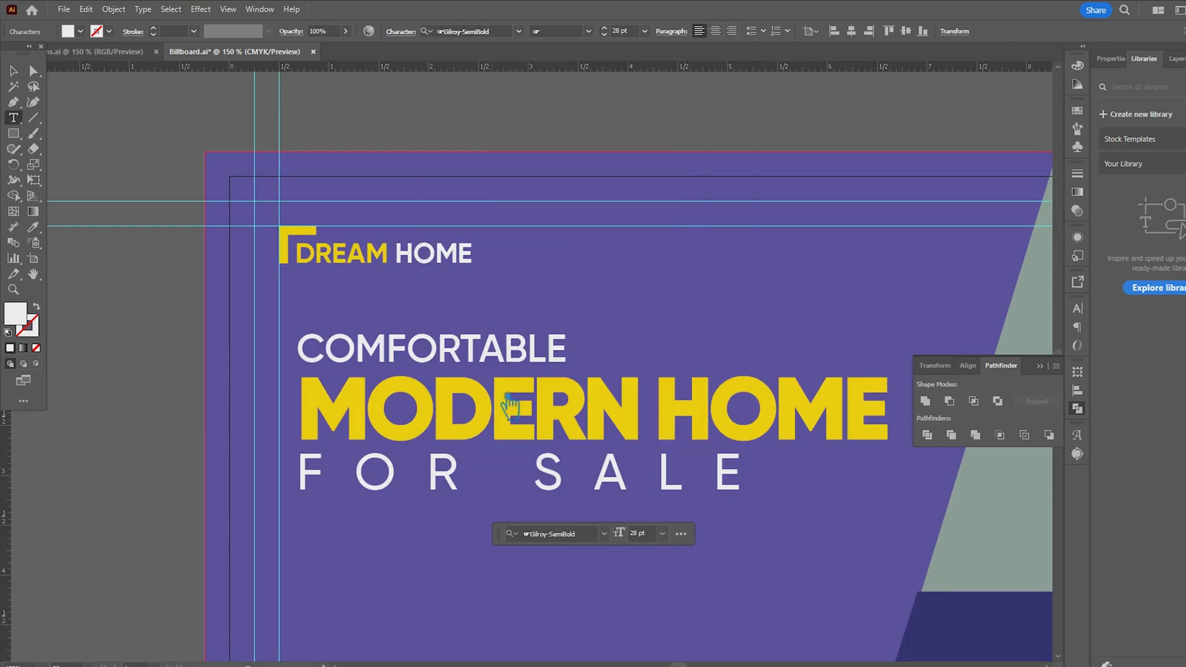
- Increase the tracking of the FOR SALE line until it spans the full width of MODERN HOME
drag(722, 488, 300, 479)
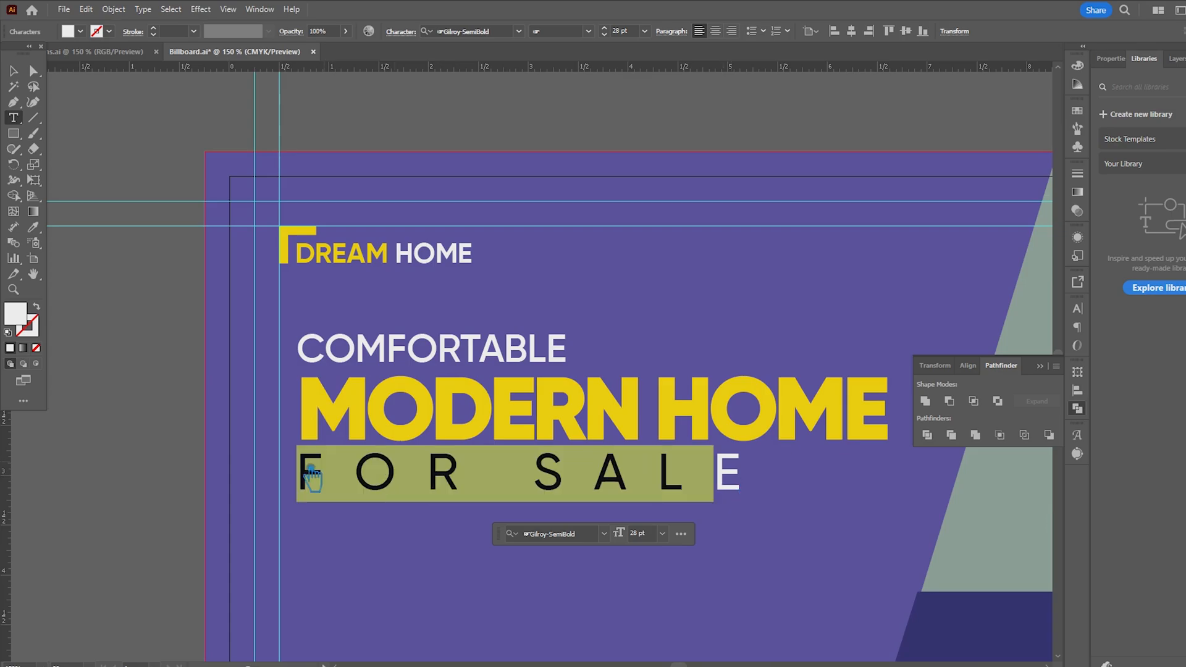
click(410, 32)
click(384, 109)
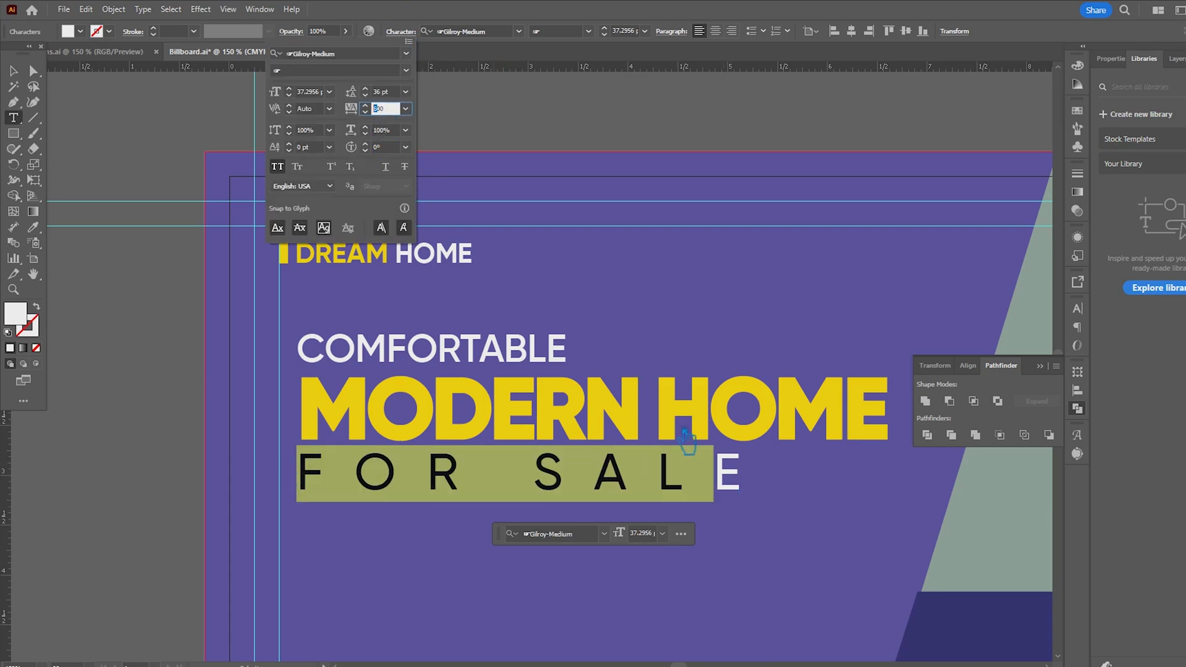
click(735, 484)
drag(738, 484, 821, 485)
click(298, 476)
click(410, 32)
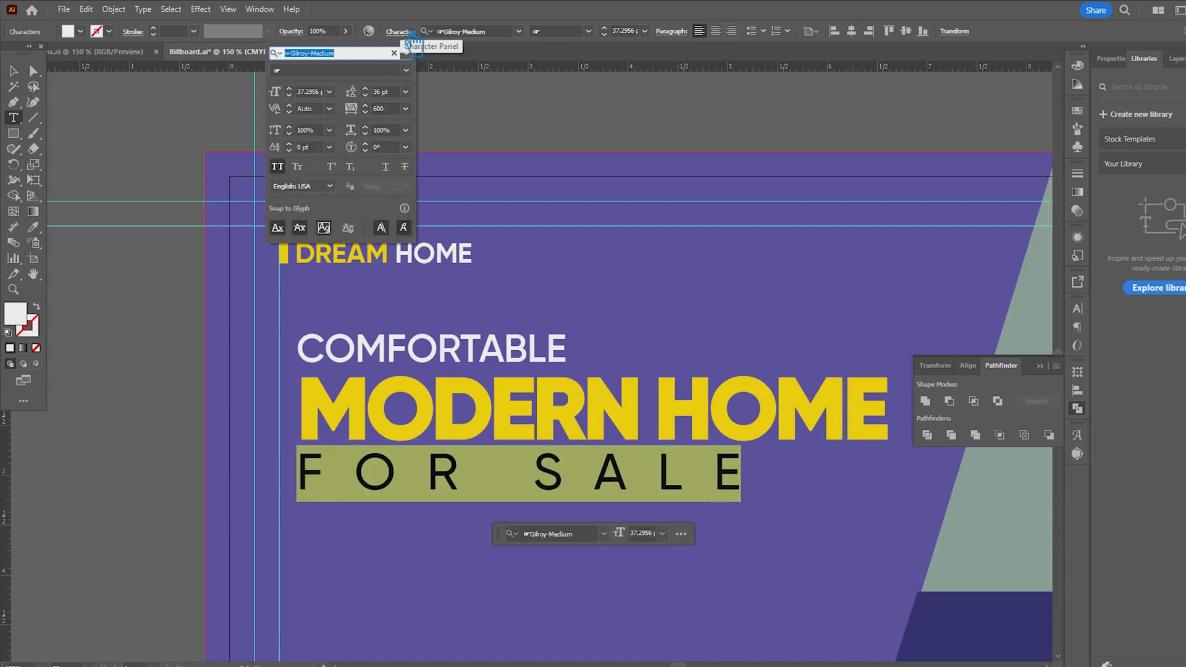
click(405, 109)
click(384, 109)
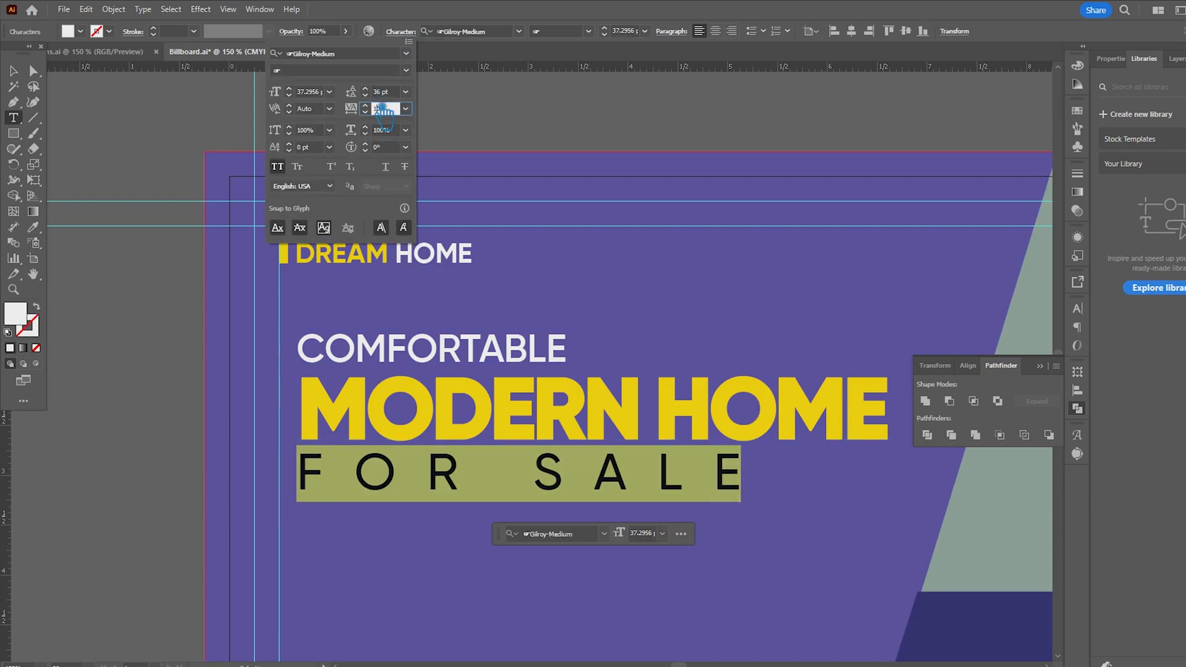
key(Return)
click(12, 73)
click(122, 189)
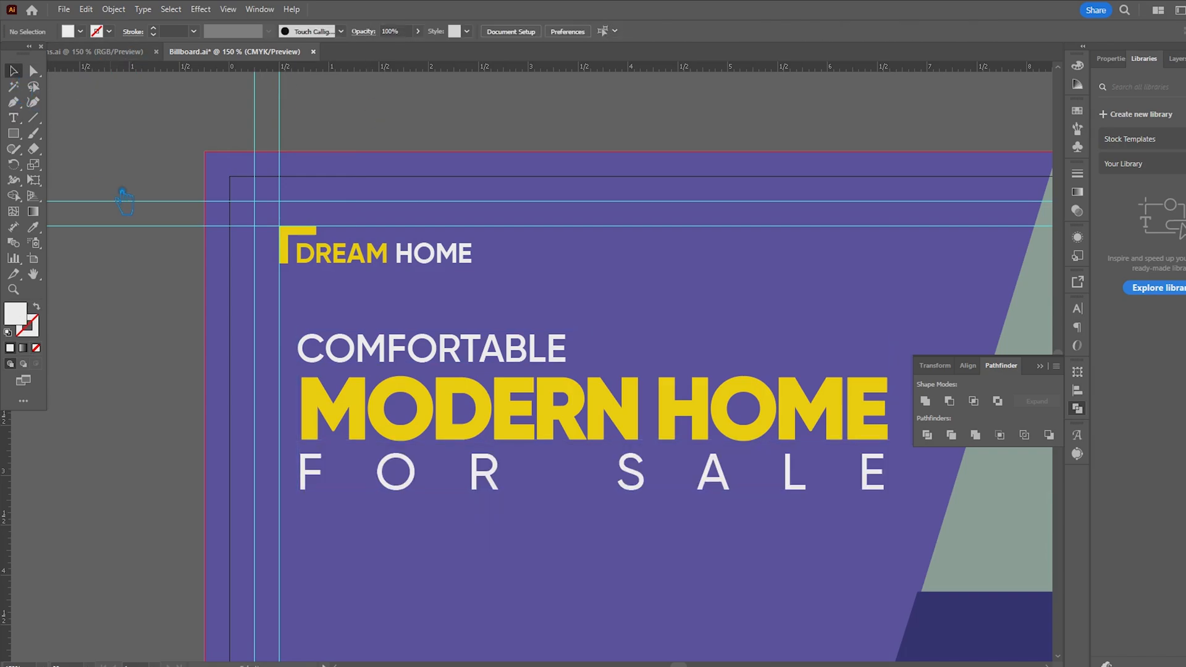
click(14, 118)
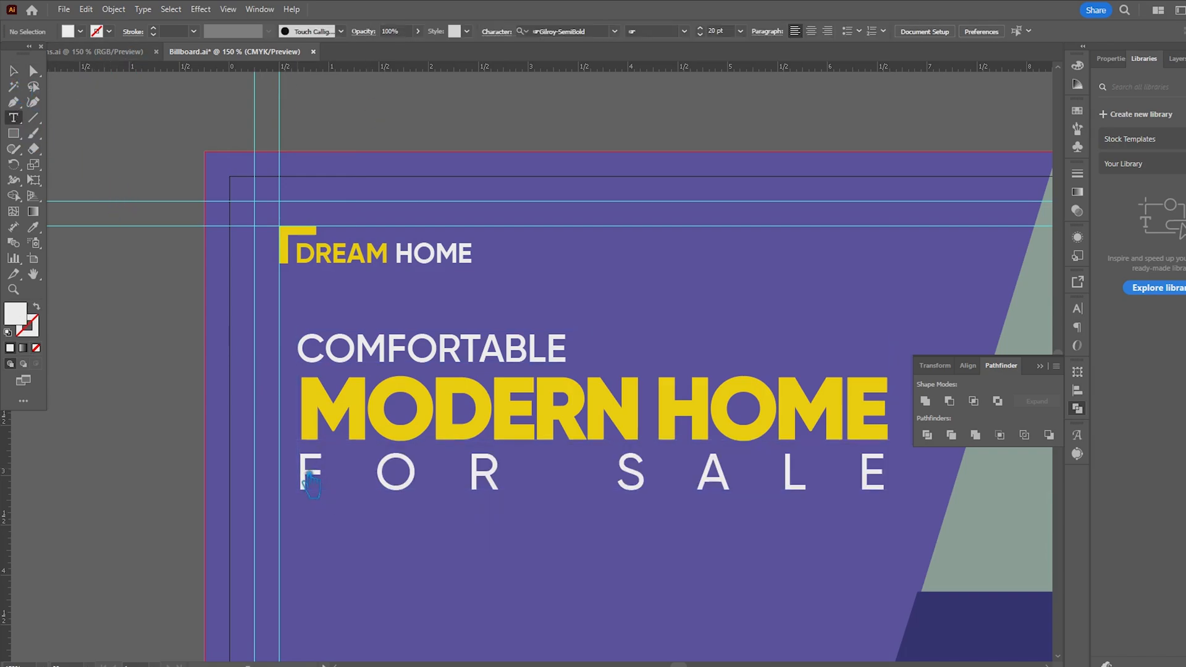
drag(306, 474, 1055, 465)
click(401, 32)
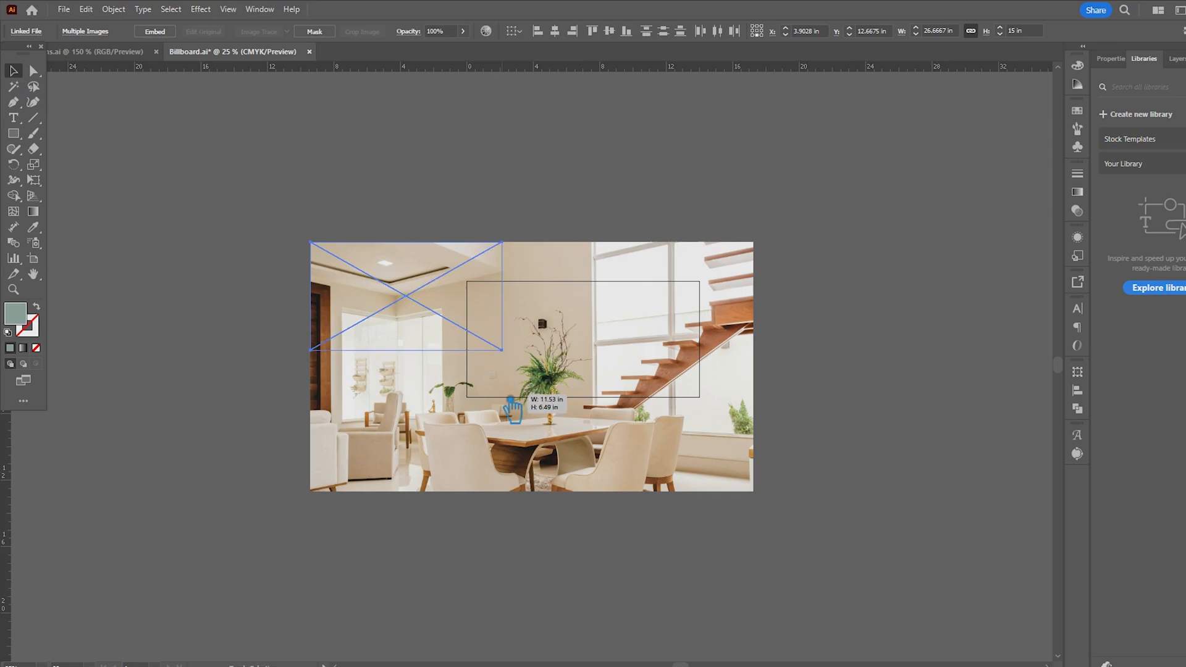
- Resize the stack of placed photos to about 14 in wide and position it beside the billboard
drag(403, 328, 421, 424)
scroll(421, 423, up, 2)
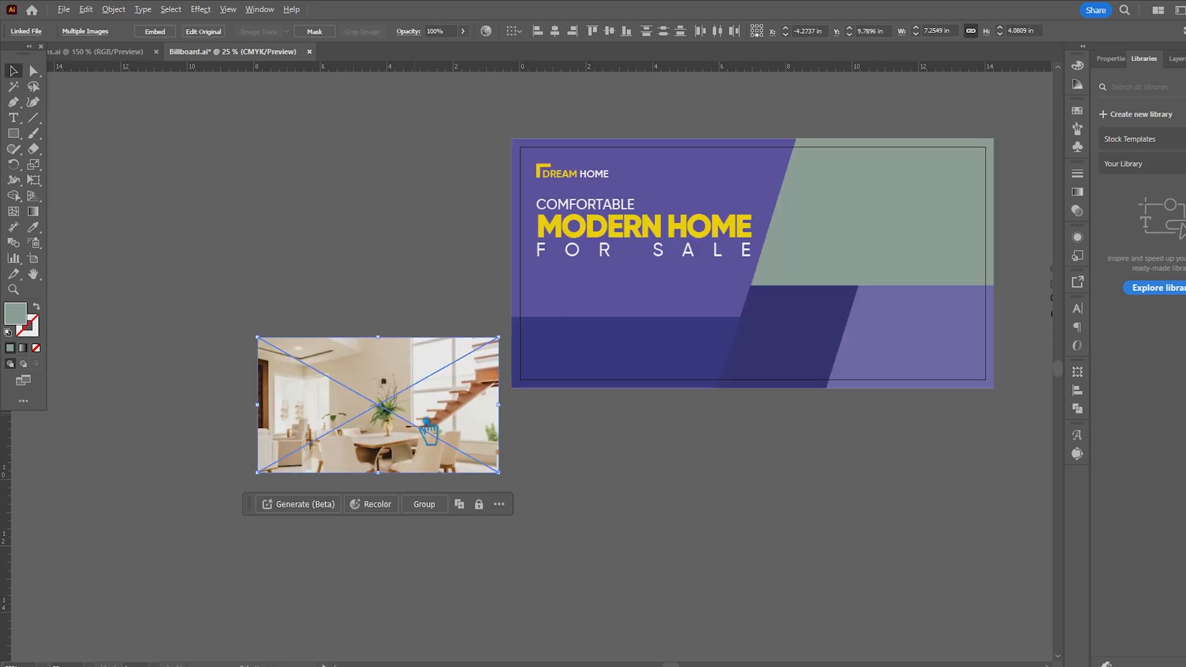
drag(708, 468, 599, 497)
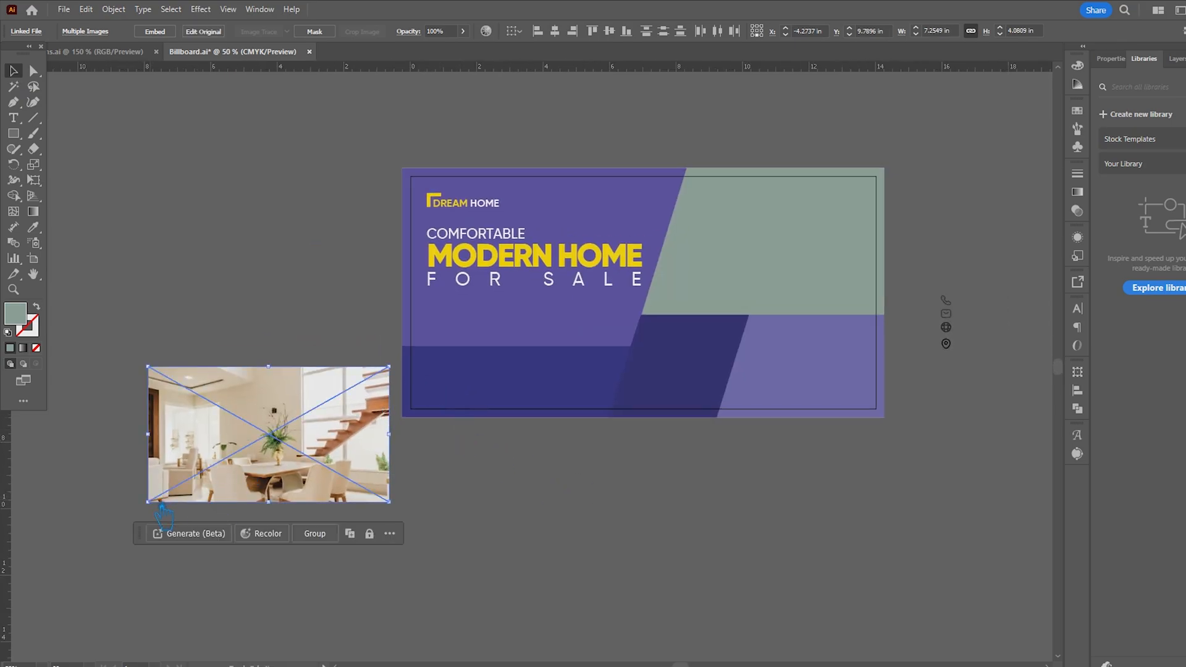
drag(159, 508, 24, 636)
- Spread the stacked interior photos apart on the empty canvas beside the billboard
drag(458, 535, 395, 210)
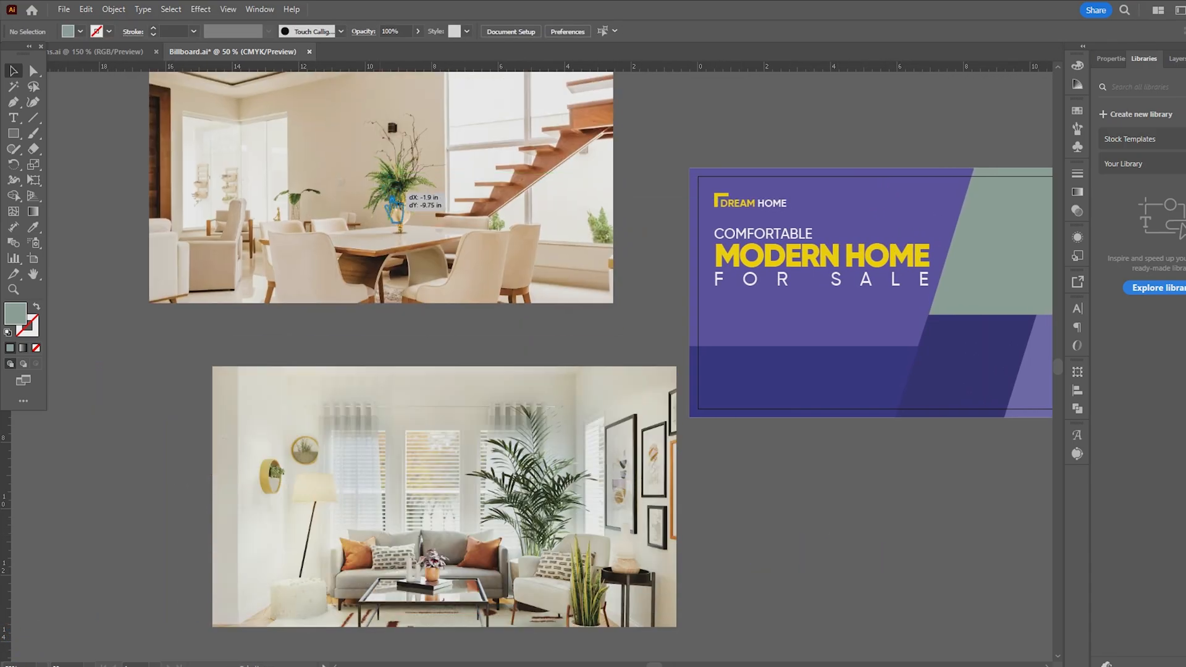
drag(525, 487, 312, 353)
drag(525, 495, 315, 366)
drag(587, 525, 523, 455)
drag(642, 525, 388, 398)
drag(567, 502, 358, 360)
drag(574, 512, 476, 435)
drag(531, 488, 373, 415)
drag(593, 525, 448, 439)
double_click(578, 554)
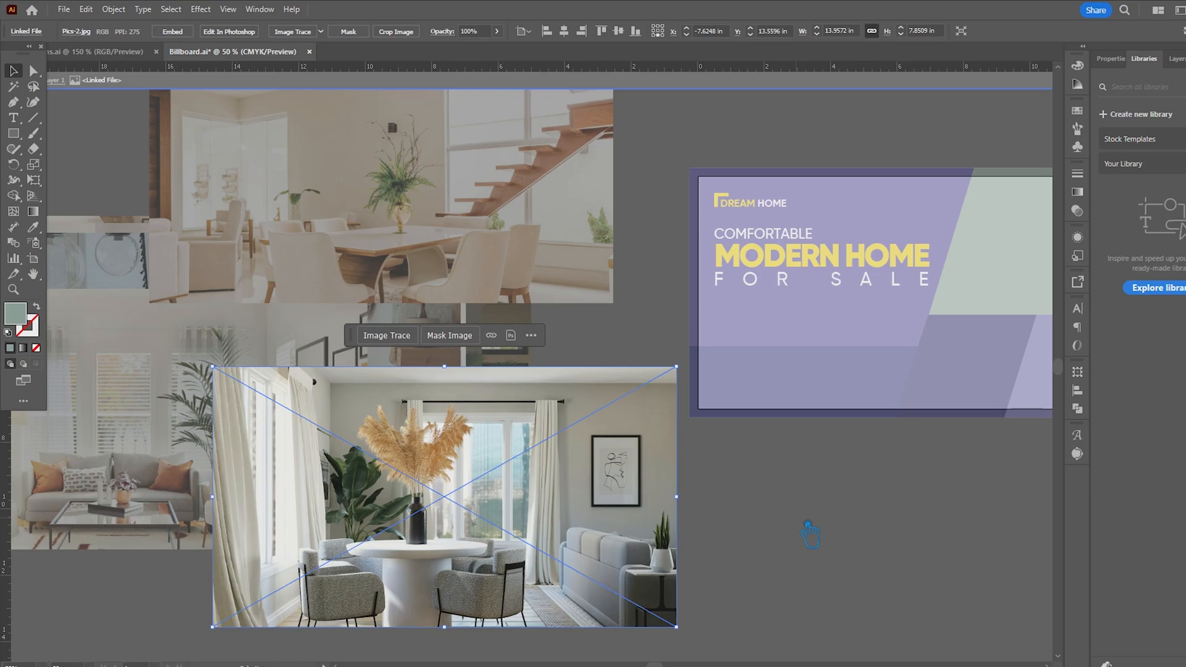
double_click(806, 525)
- Position the building photo over the gray-green panel at about 8 × 4.5 in and send it to the back
drag(580, 529, 903, 478)
drag(812, 571, 363, 607)
drag(420, 577, 805, 334)
drag(927, 97, 745, 210)
key(ctrl+shift+[)
- Make a clipping mask from the gray-green panel and the building photo
shift+click(581, 258)
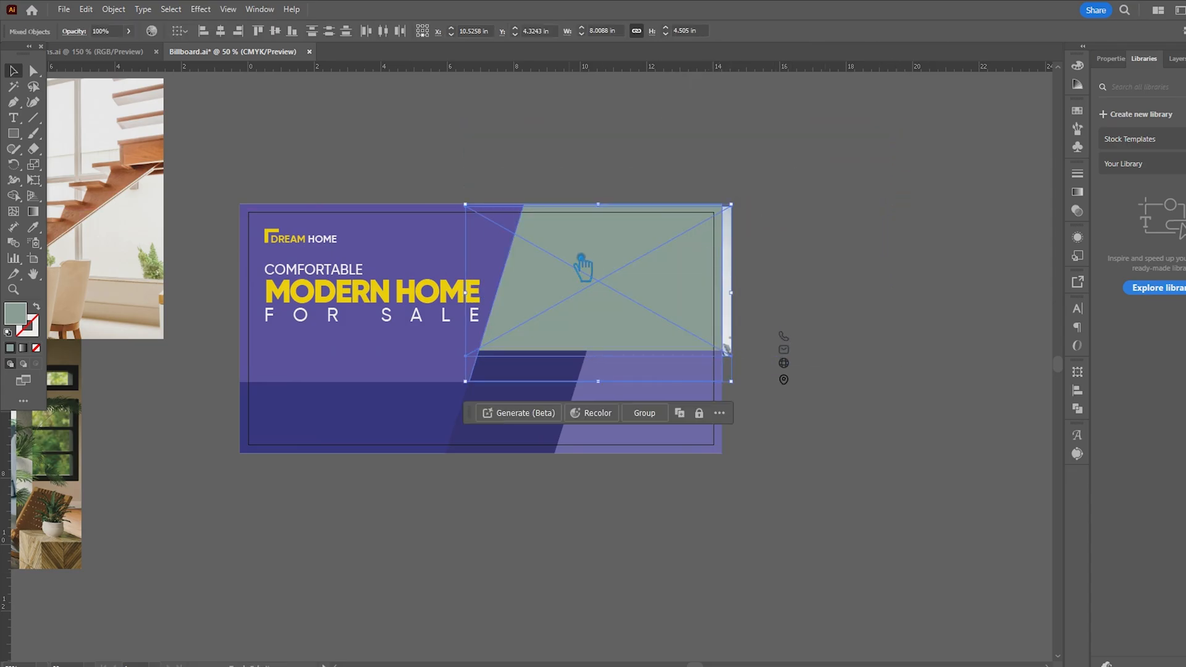
right_click(580, 257)
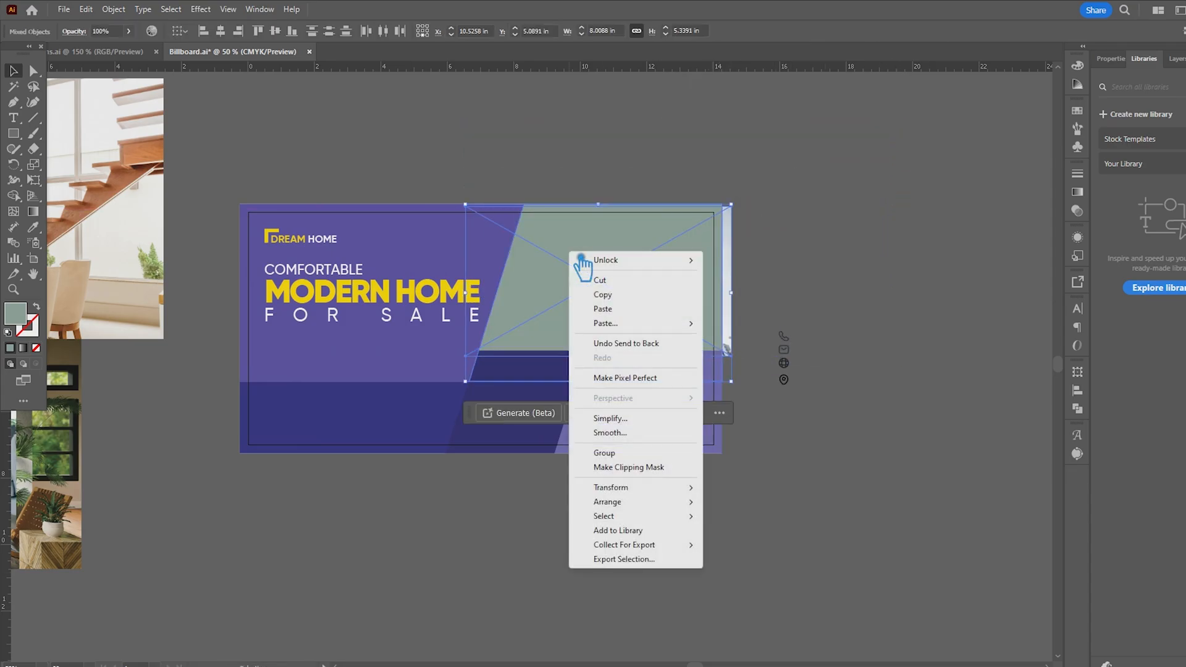
click(646, 469)
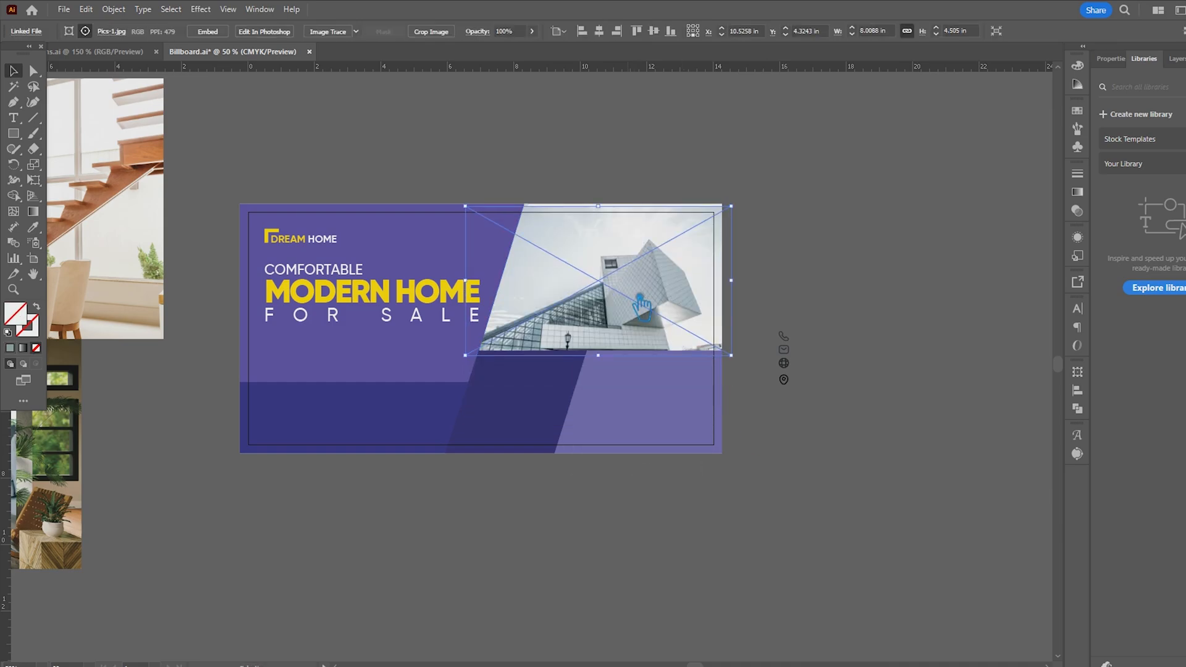
- Nudge the clipped building photo up and right inside its mask to X 10.8175 in, Y 4.1993 in
key(Up)
key(Up)
key(Up)
key(Up)
key(Up)
key(Up)
key(Up)
key(Up)
key(Up)
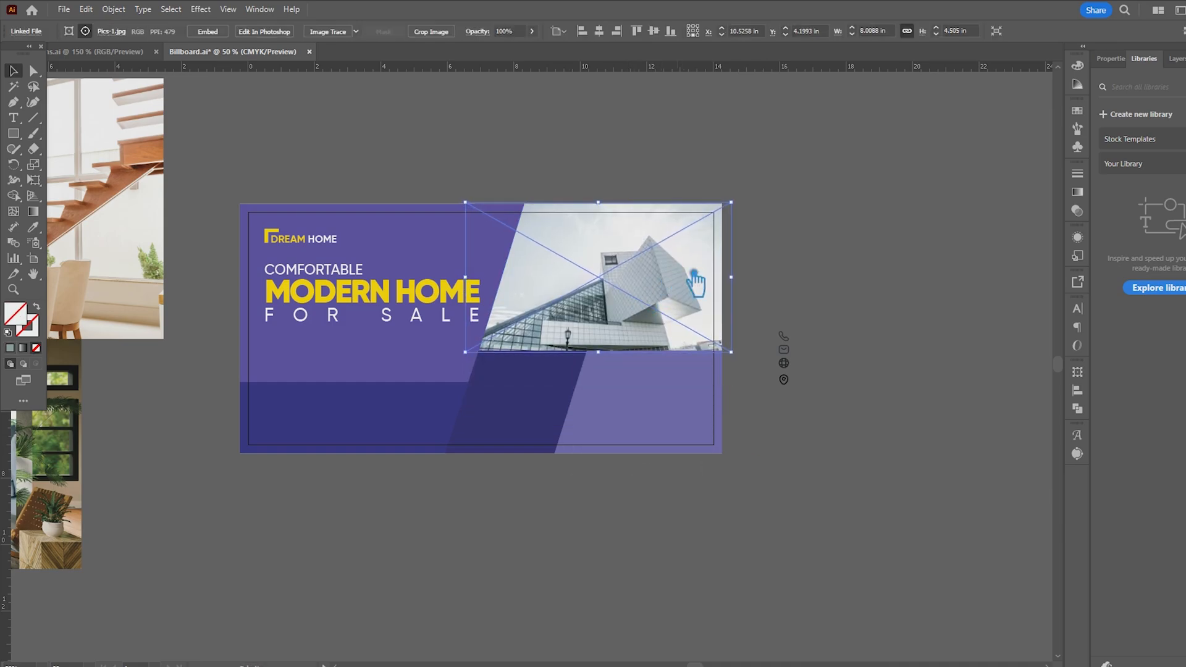
key(Right)
key(Right)
key(Right)
key(Right)
key(Right)
key(Right)
key(Right)
key(Right)
key(Right)
key(Right)
key(Right)
key(Right)
key(Right)
key(Right)
key(Right)
key(Right)
key(Right)
key(Right)
key(Right)
key(Right)
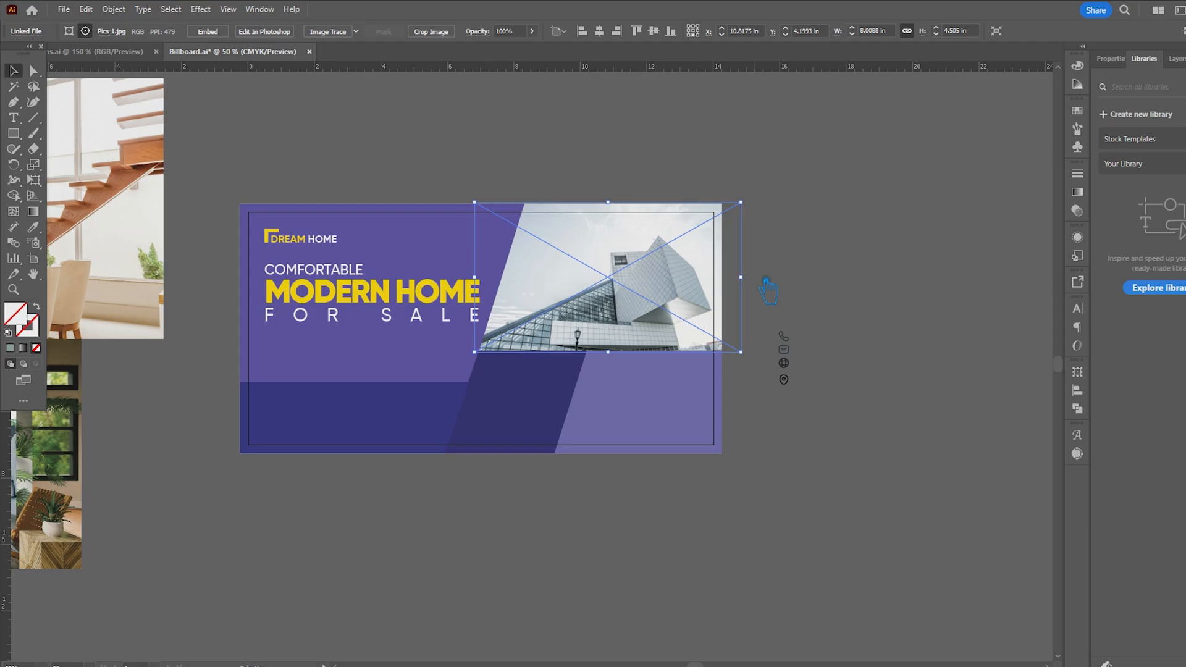
click(766, 281)
- Select the four purple and indigo background panels of the billboard together and bring them forward
drag(557, 445, 735, 433)
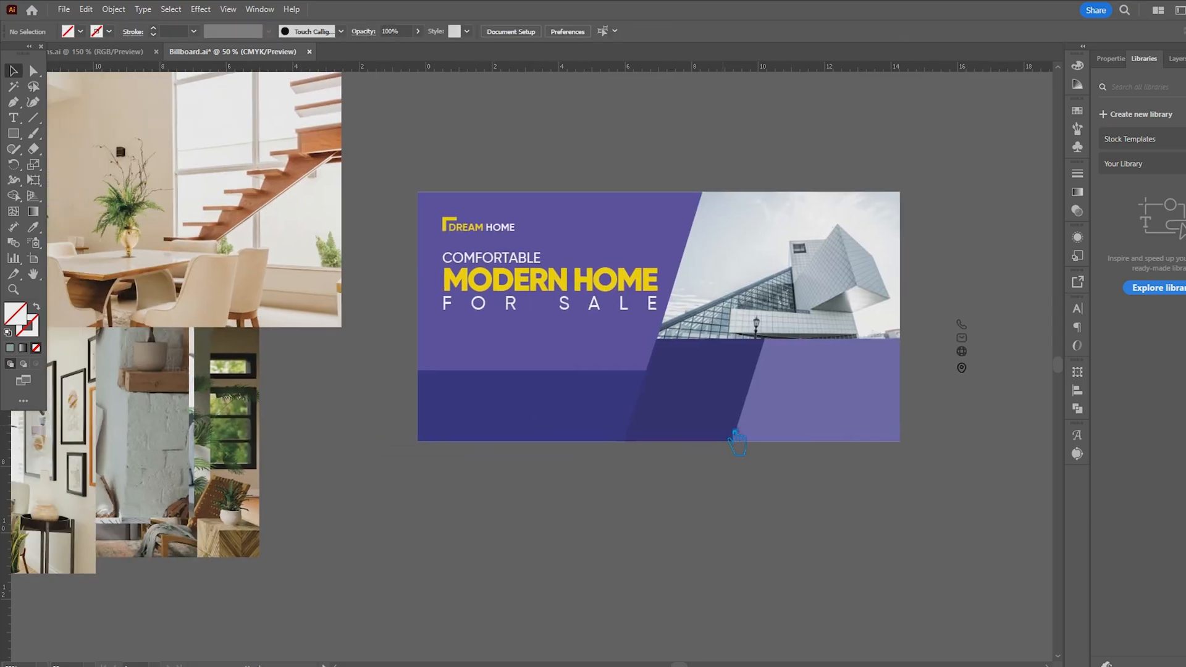
scroll(734, 433, down, 1)
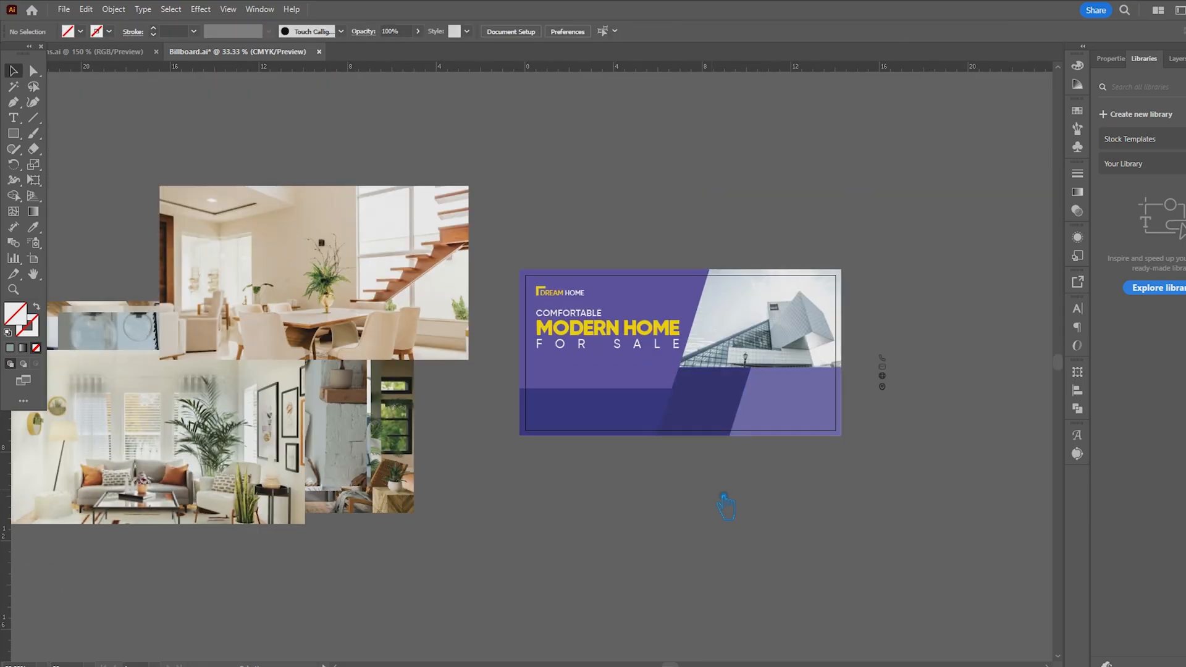
click(715, 409)
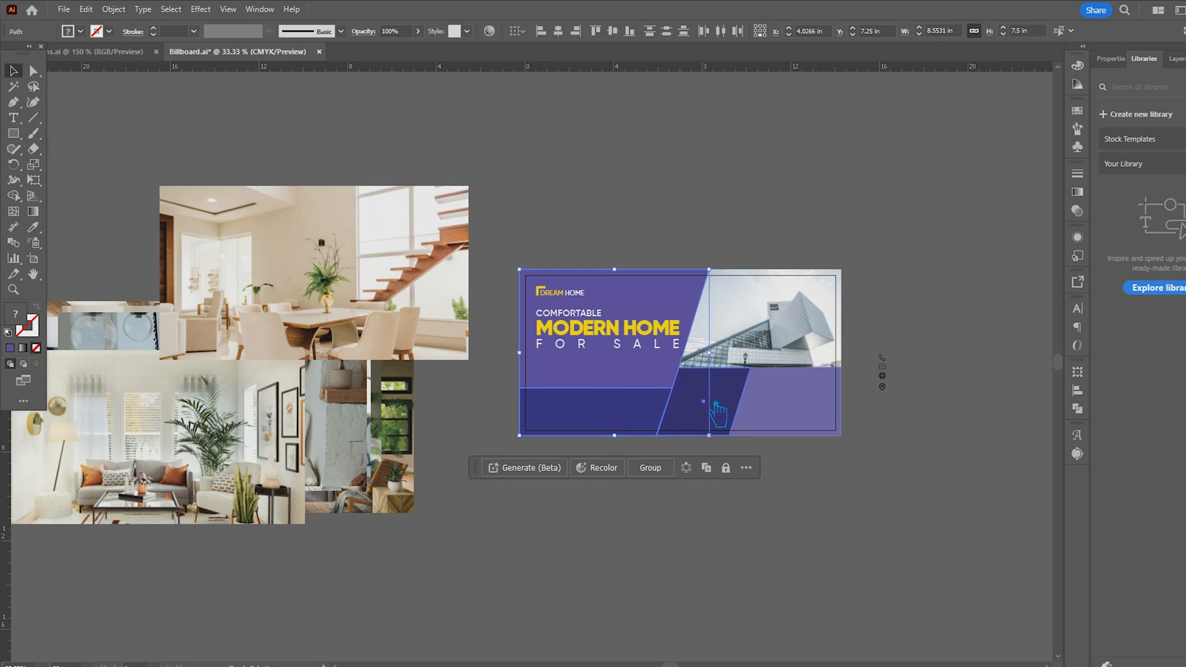
shift+click(799, 405)
key(ctrl+])
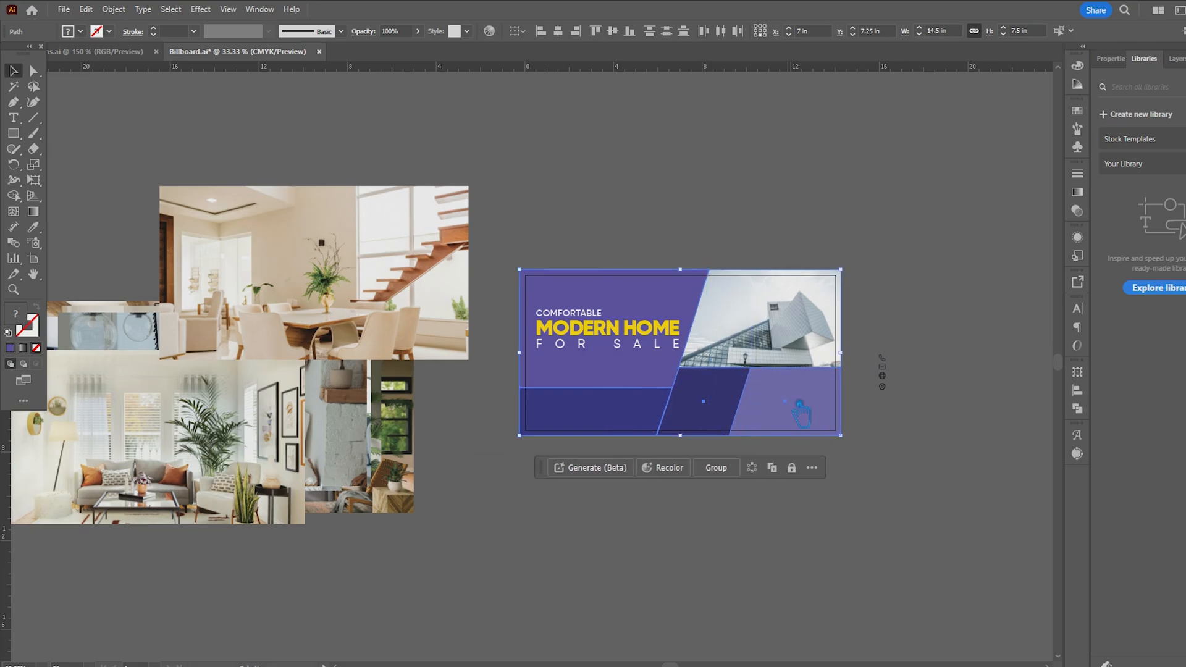
key(ctrl+shift+a)
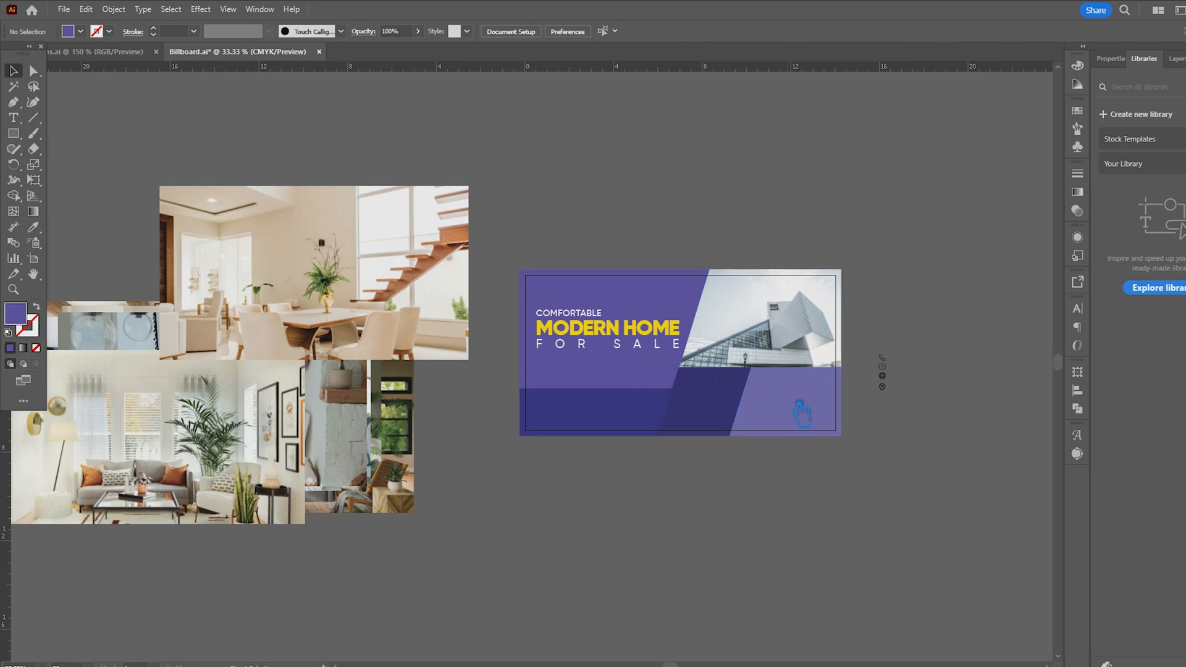
click(513, 270)
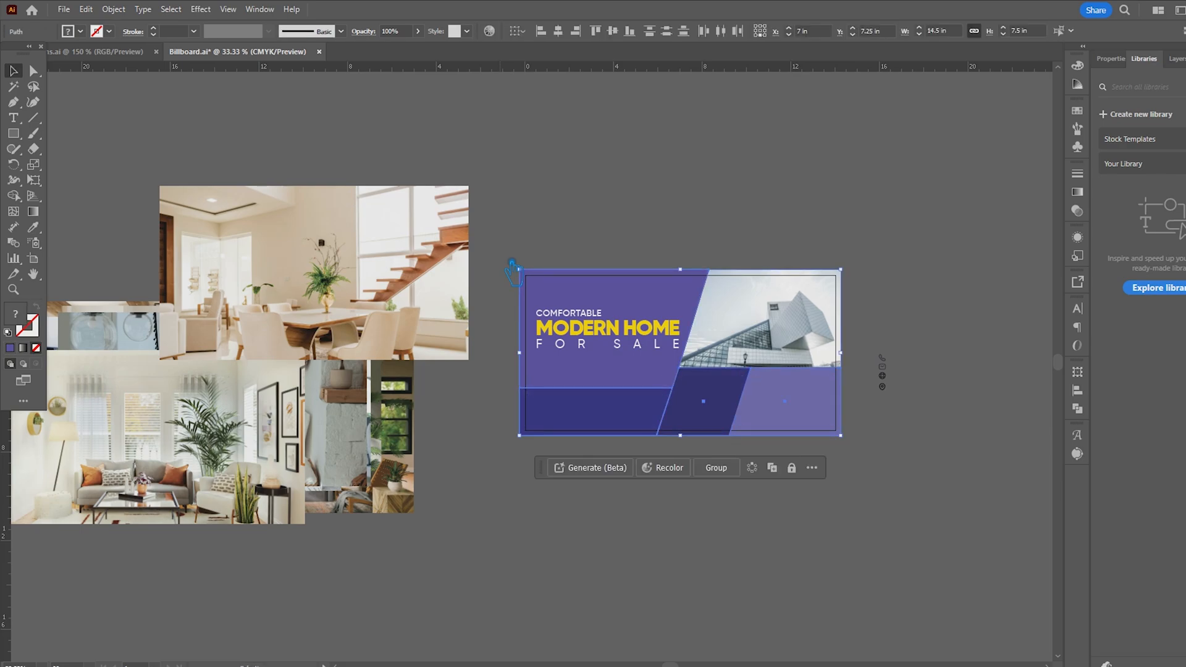
- Move the dining-room photo over the billboard's headline panel and scale it down to about 10.14 × 5.78 in
key(ctrl+shift+a)
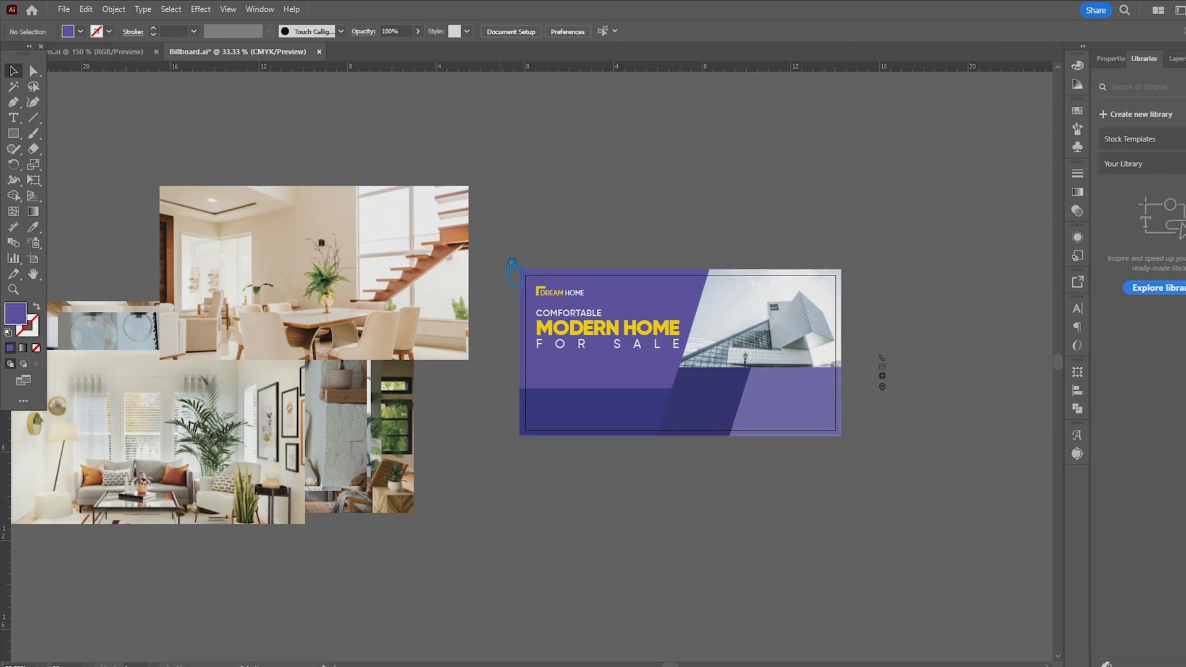
click(604, 378)
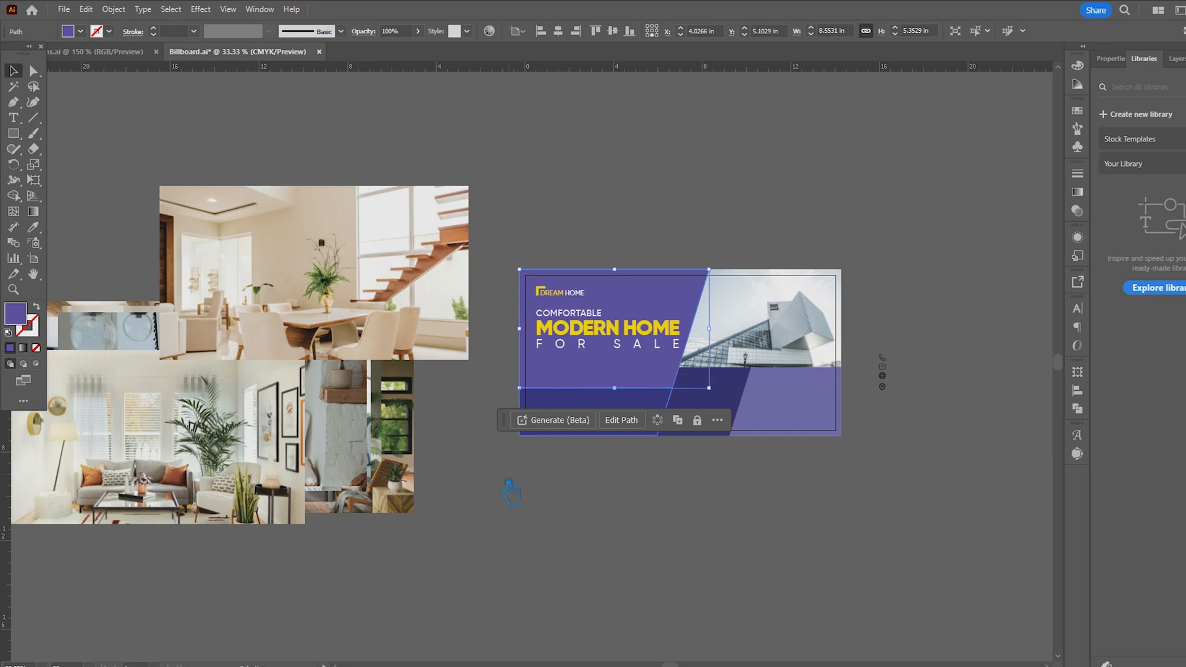
drag(315, 343, 612, 373)
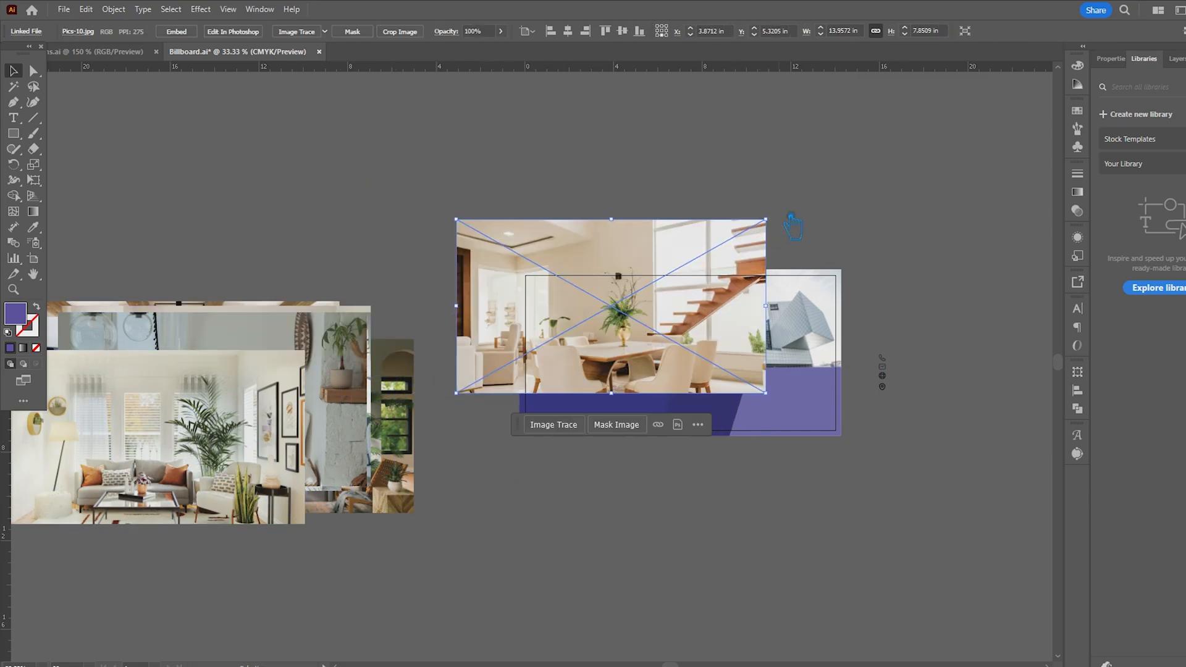
drag(766, 219, 760, 259)
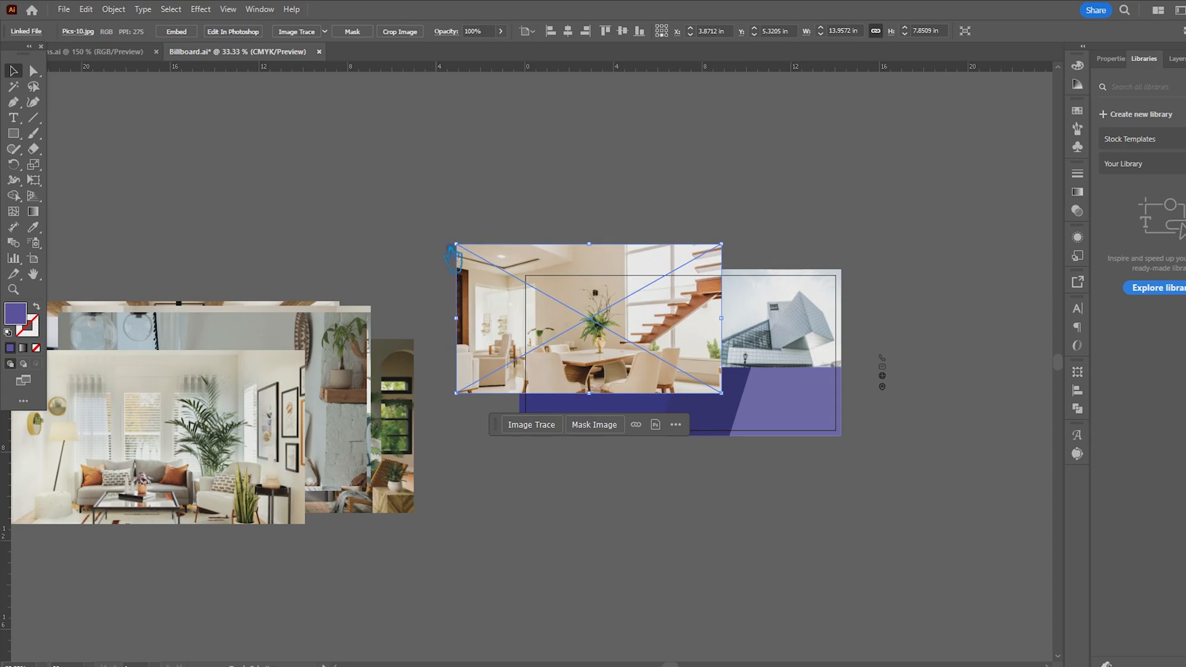
drag(455, 248, 497, 268)
drag(720, 393, 729, 409)
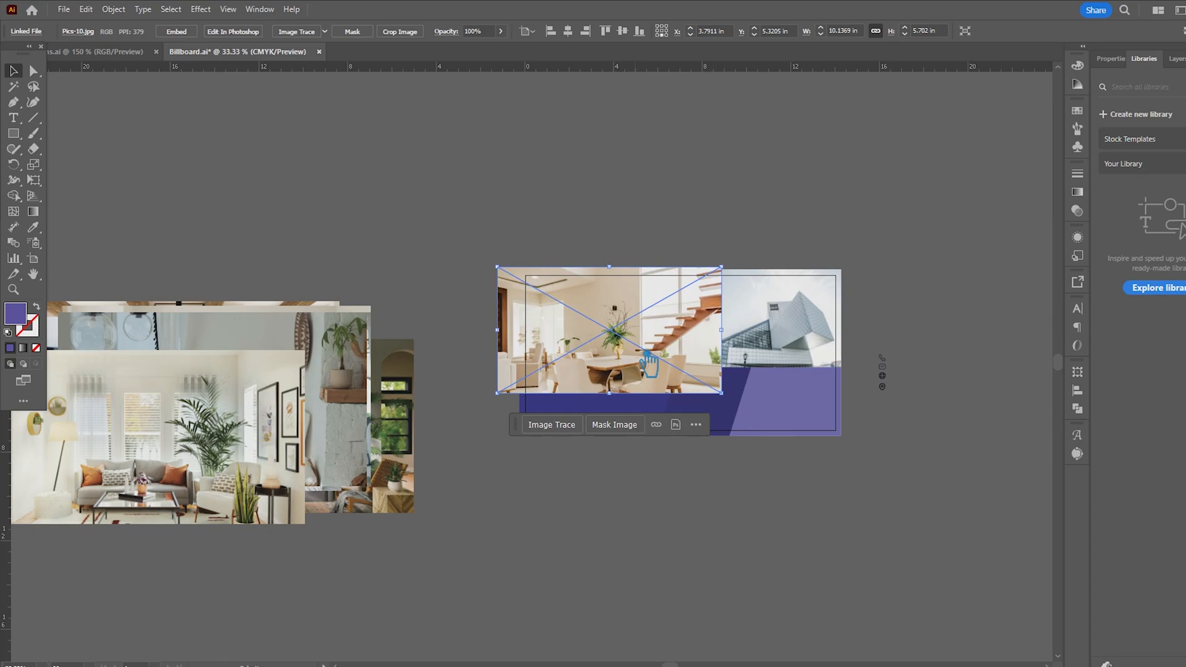
drag(649, 364, 630, 355)
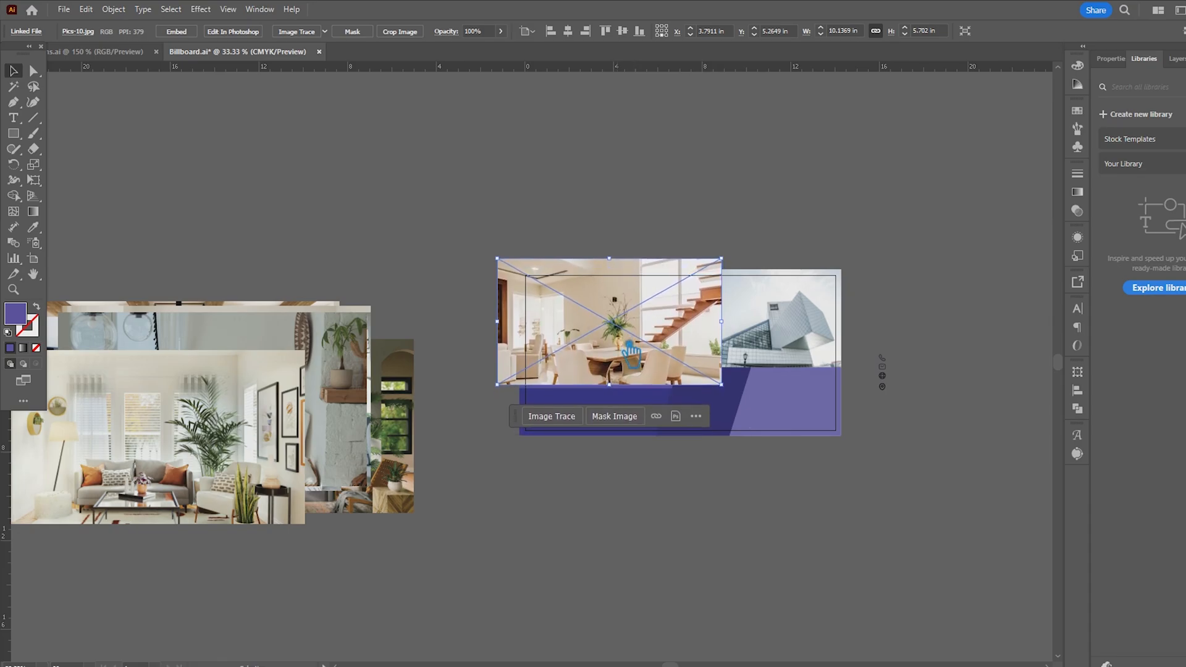
- Nudge the dining-room photo vertically to about Y 5.14 in and send it to the back
key(Up)
key(Up)
key(Up)
key(Up)
key(Up)
key(Up)
key(Up)
key(Down)
key(Down)
key(Down)
key(Down)
key(Down)
key(Down)
key(Down)
key(Down)
key(Down)
key(Down)
key(Down)
key(Down)
key(Down)
key(Down)
key(Down)
key(Down)
key(Down)
key(Down)
key(Down)
key(Down)
key(ctrl+shift+bracketleft)
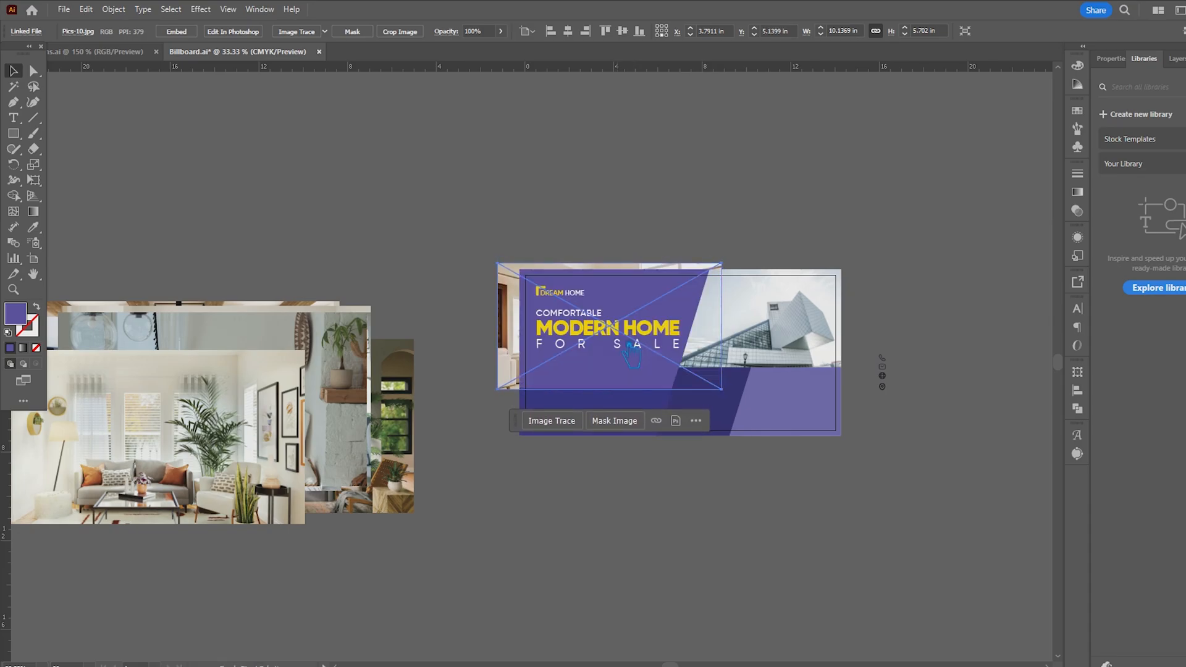
- Make a clipping mask from the purple headline panel and the dining-room photo
shift+click(612, 382)
right_click(612, 381)
click(664, 268)
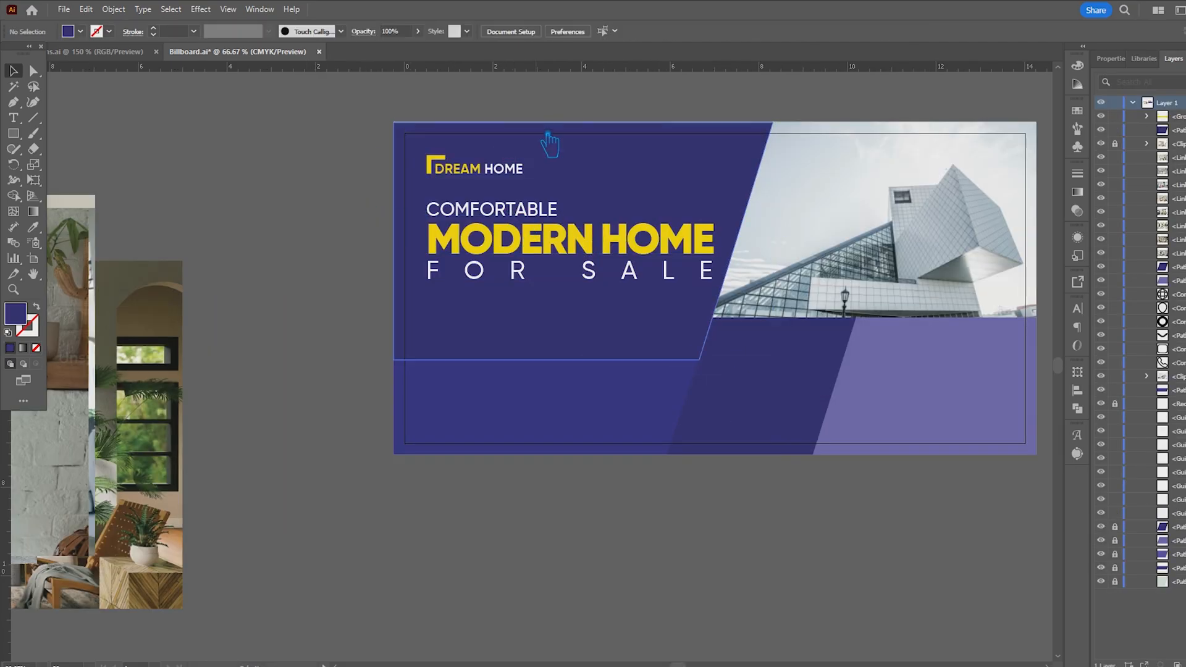
- Lower the opacity of the indigo overlay panel behind the headline to 67%
click(548, 135)
scroll(473, 102, up, 5)
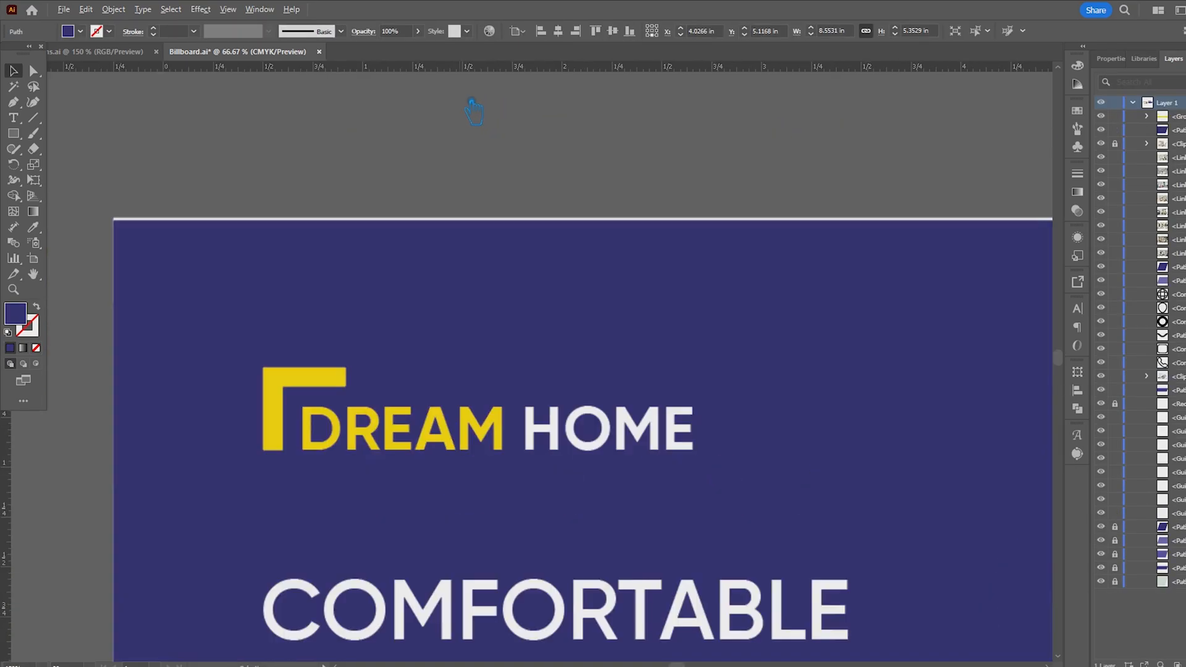
scroll(418, 146, down, 5)
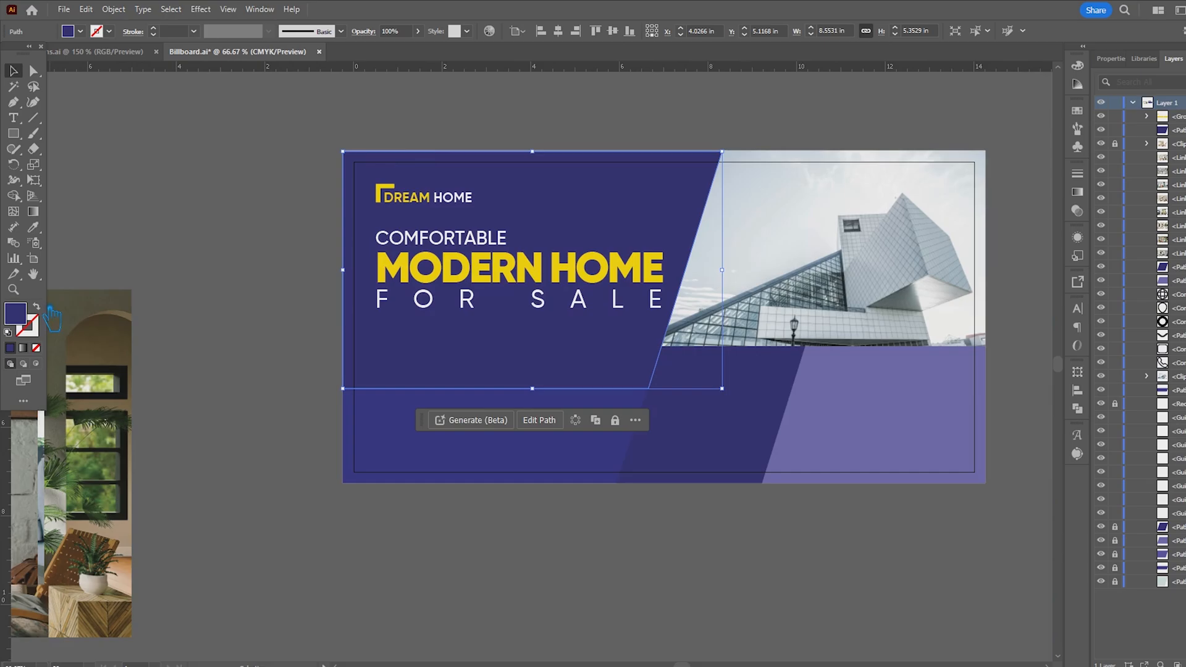
click(418, 31)
mouse_move(420, 47)
mouse_down()
mouse_move(400, 50)
mouse_move(412, 55)
mouse_up()
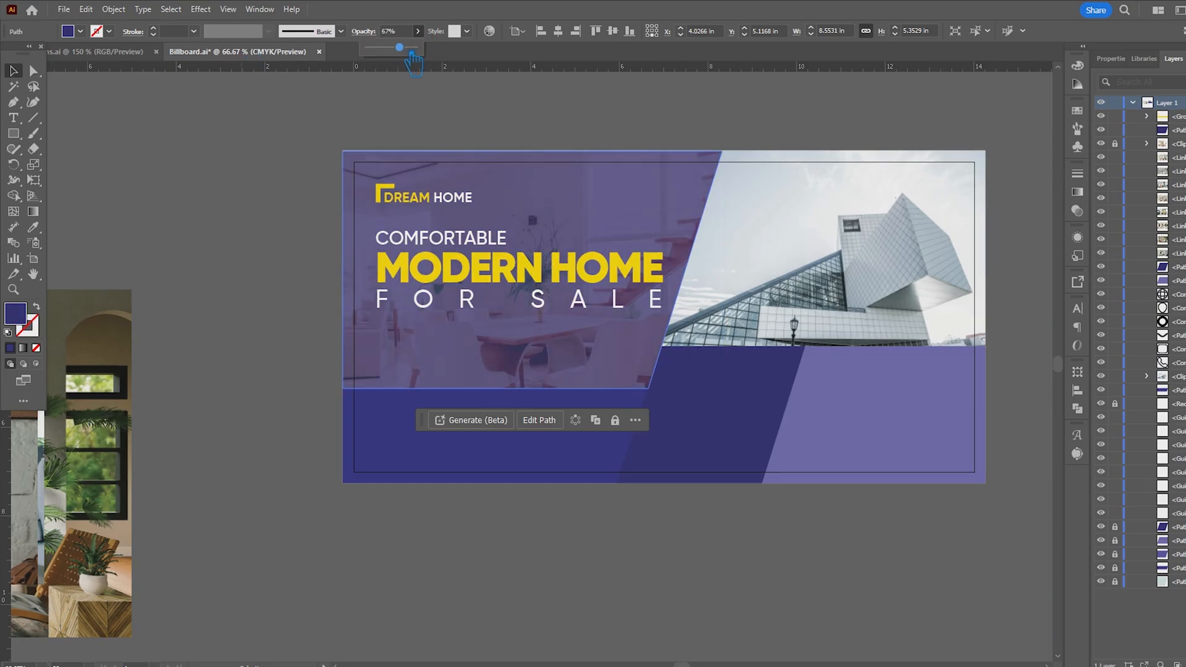
click(227, 244)
- Change the headline overlay panel's fill to the dark navy 02022D
scroll(230, 241, down, 2)
scroll(230, 226, up, 1)
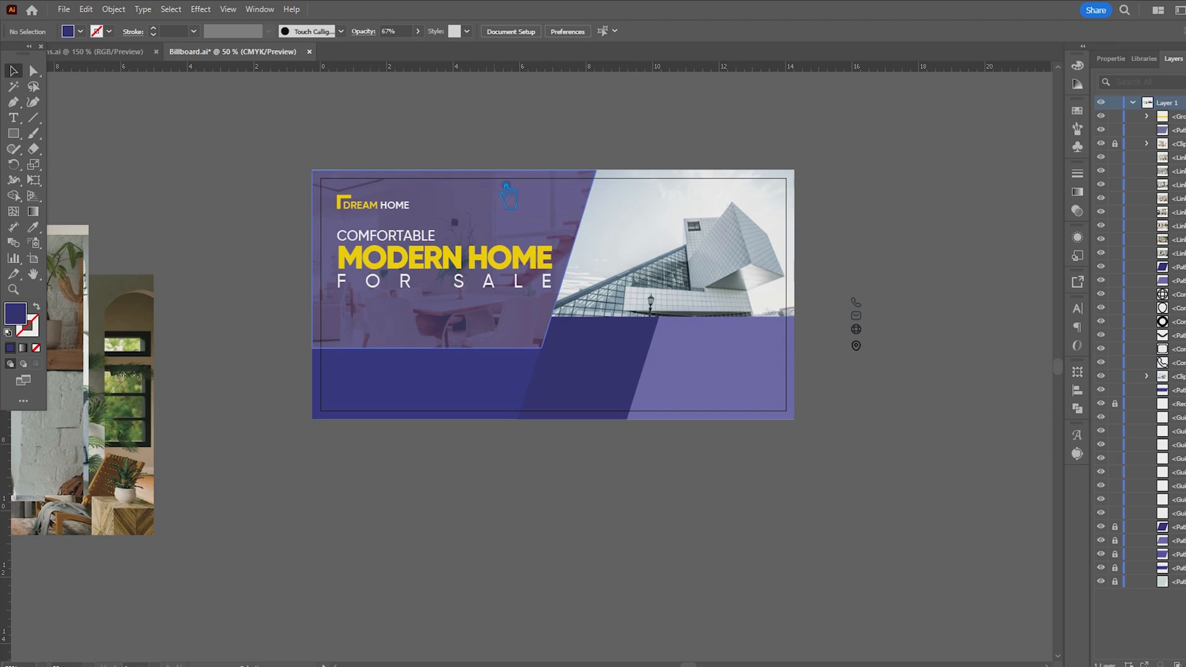
click(505, 187)
double_click(16, 313)
drag(760, 337, 820, 378)
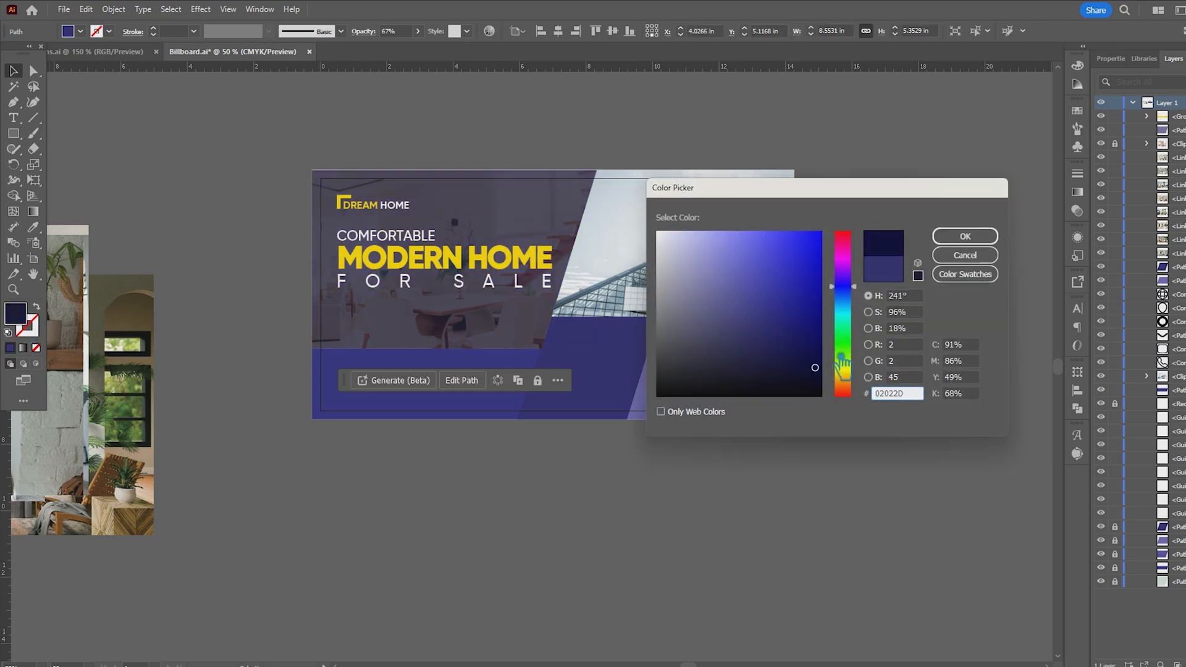
click(965, 236)
- Set the navy overlay panel's opacity to 64%, lock the panel and save the document
click(418, 31)
drag(399, 47, 411, 70)
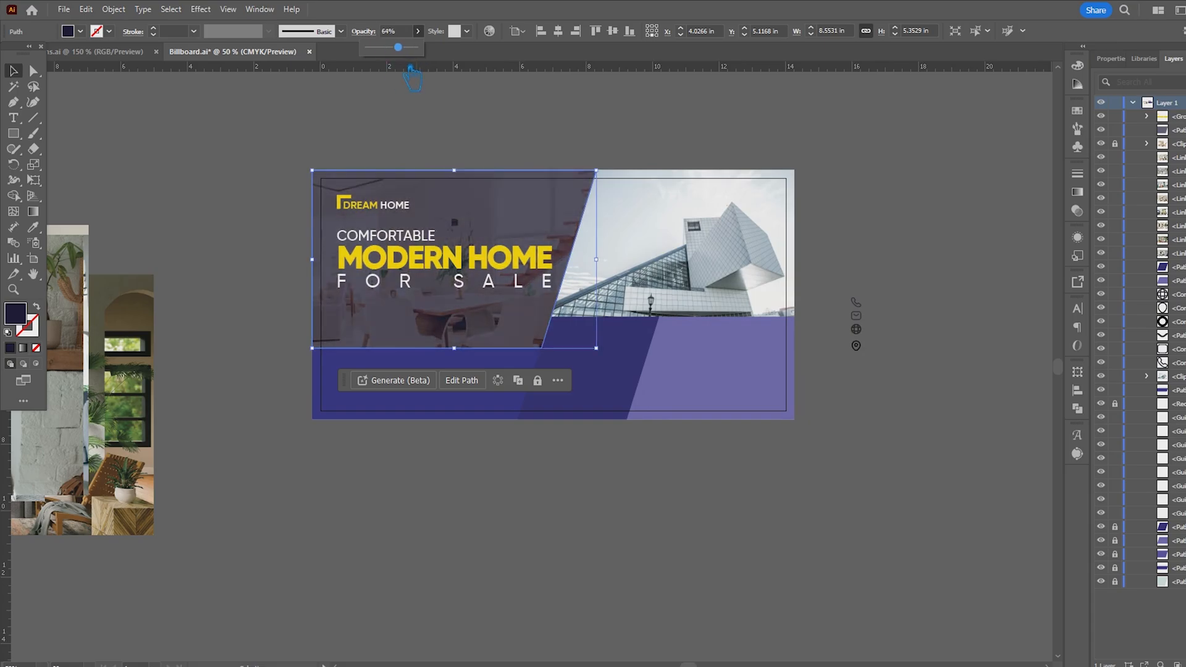
key(ctrl+2)
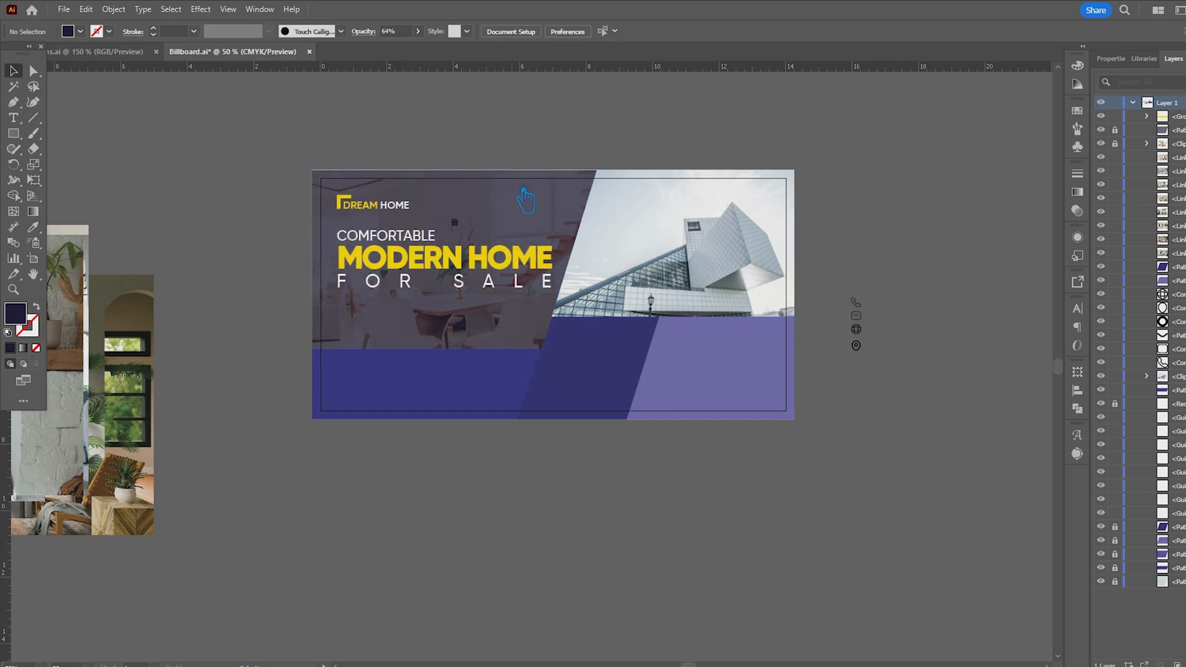
key(ctrl+s)
- Reduce the font size of the FOR SALE line to 31 pt
click(22, 120)
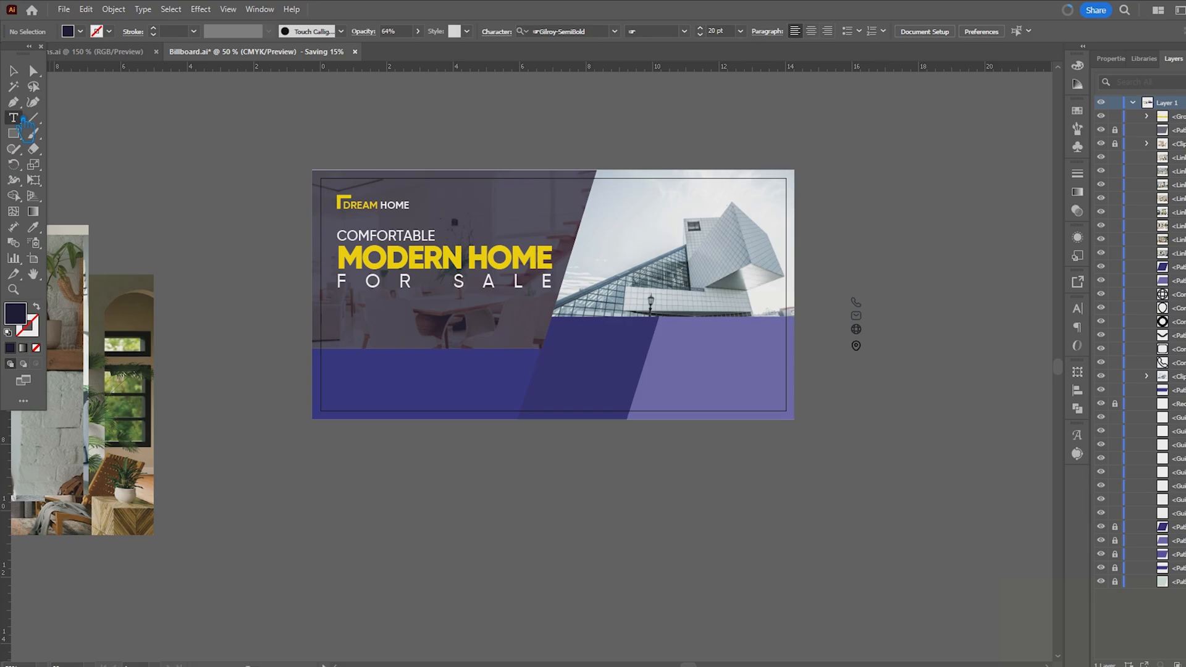
drag(526, 291, 246, 291)
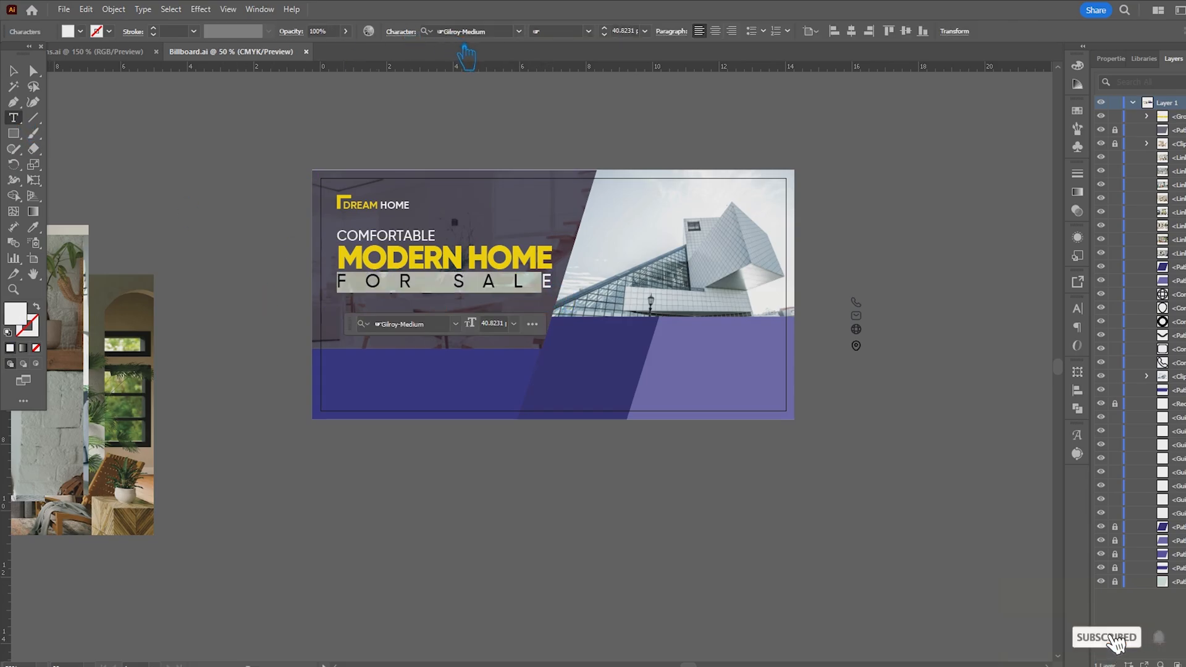
scroll(620, 40, down, 5)
drag(530, 284, 353, 282)
click(383, 290)
drag(519, 286, 270, 299)
drag(352, 288, 675, 287)
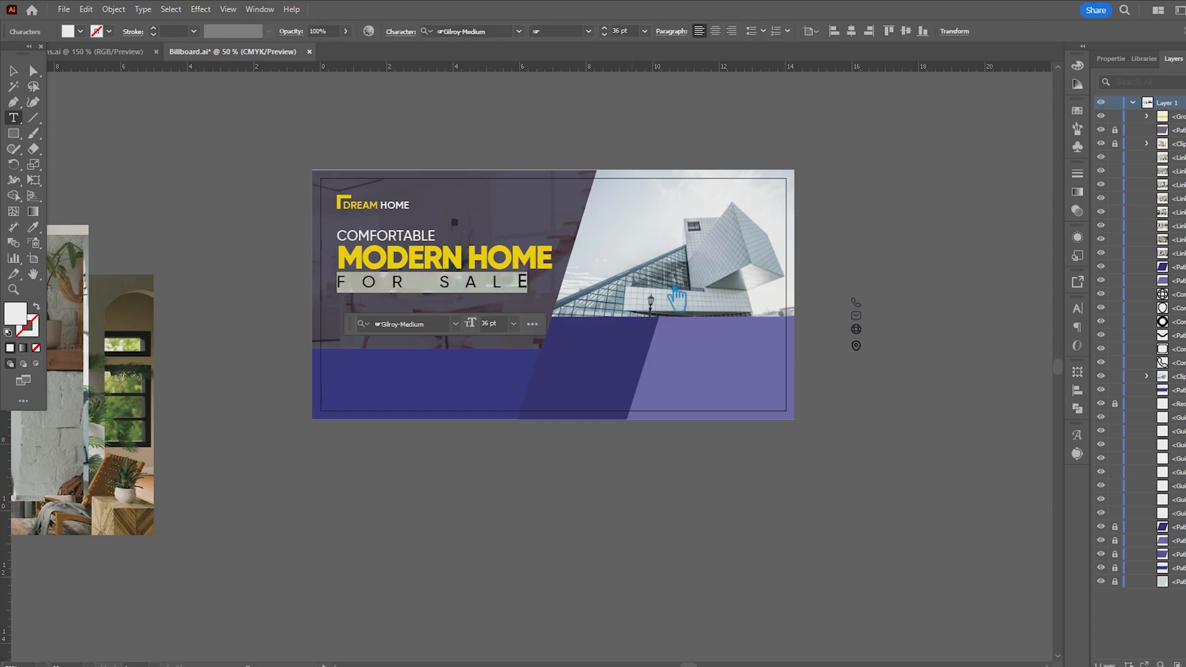
click(604, 35)
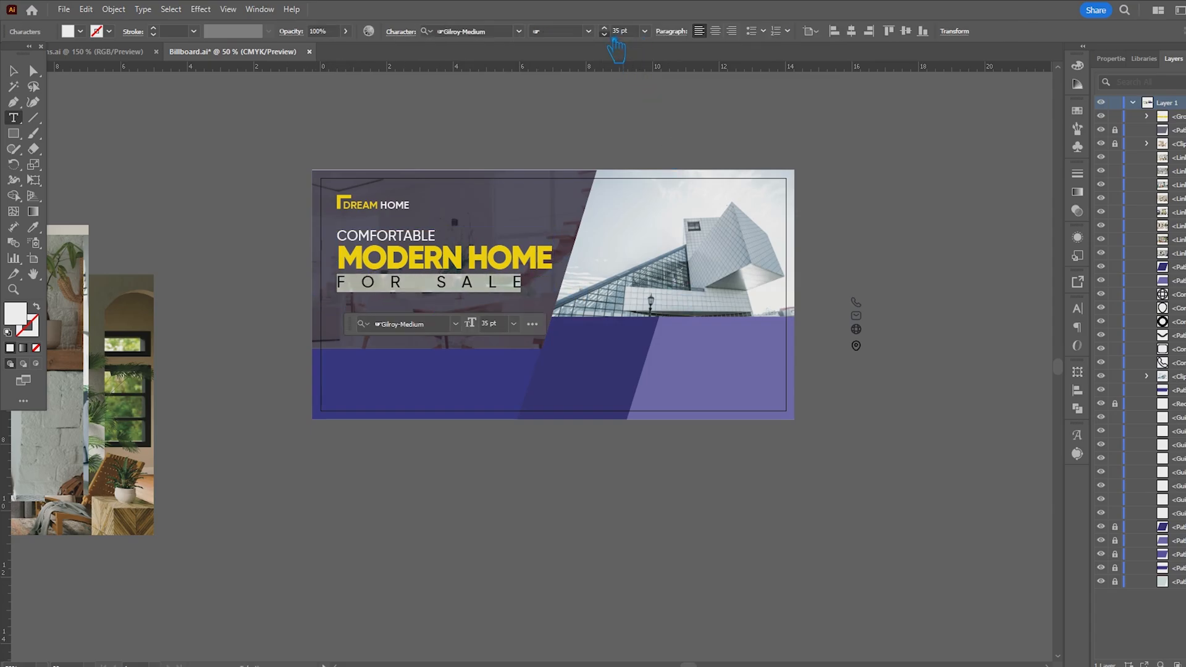
click(604, 34)
click(604, 35)
click(604, 34)
click(604, 34)
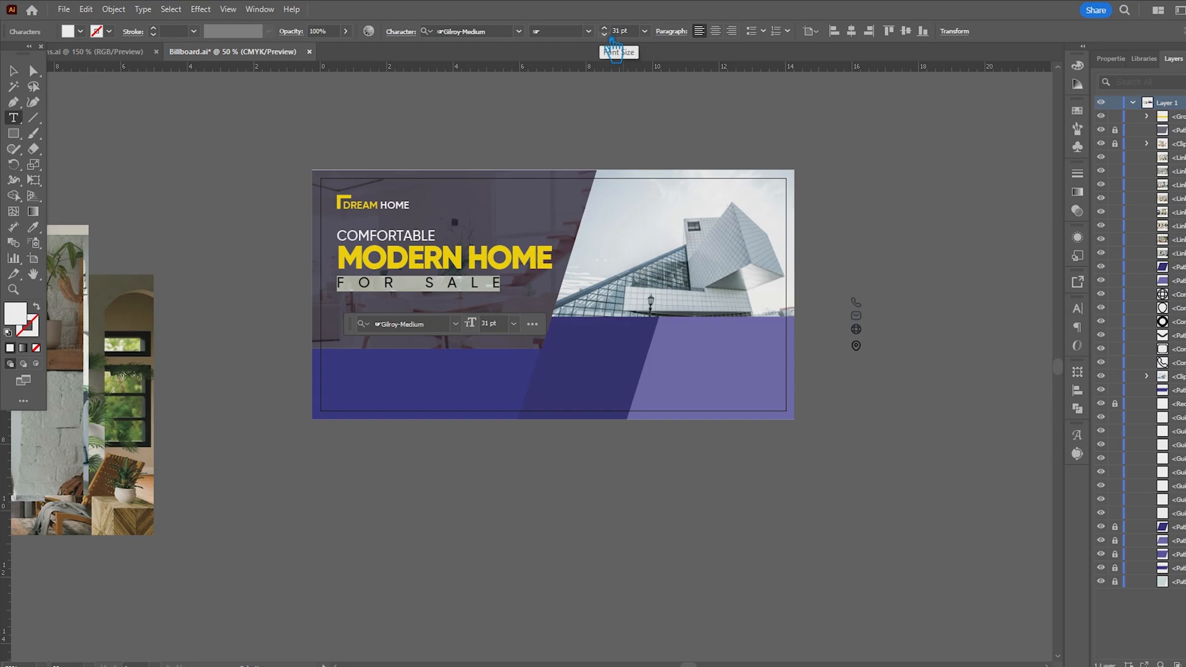
- Set the leading of the FOR SALE line to 34 pt and deselect the text
click(409, 32)
click(381, 110)
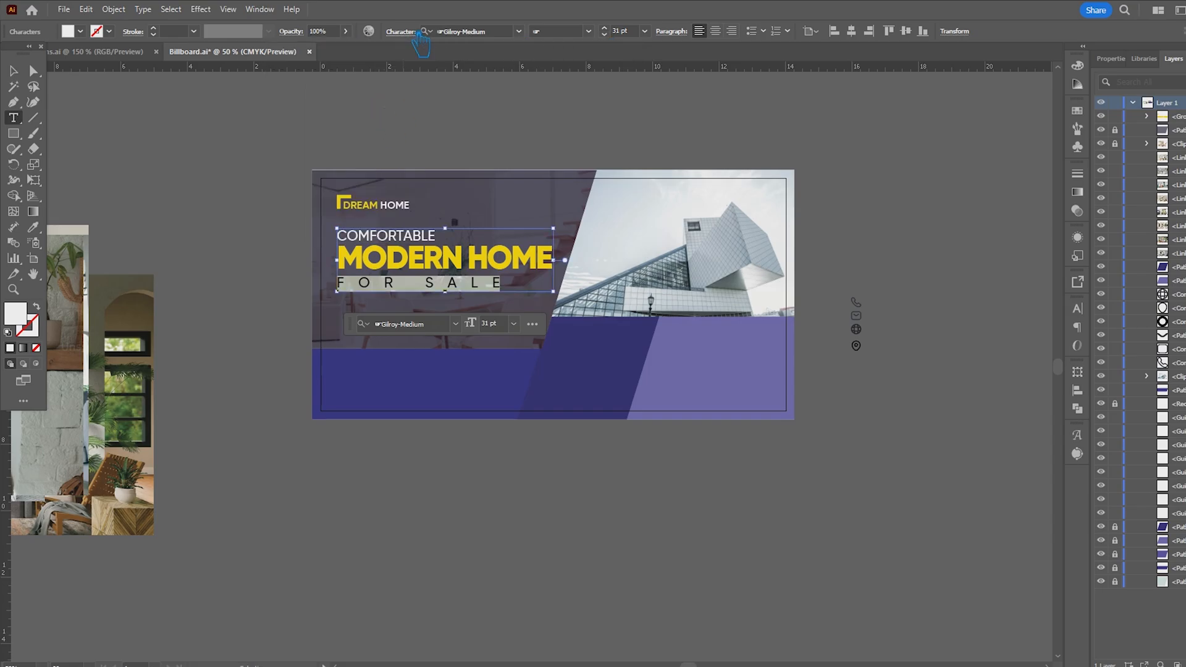
click(412, 32)
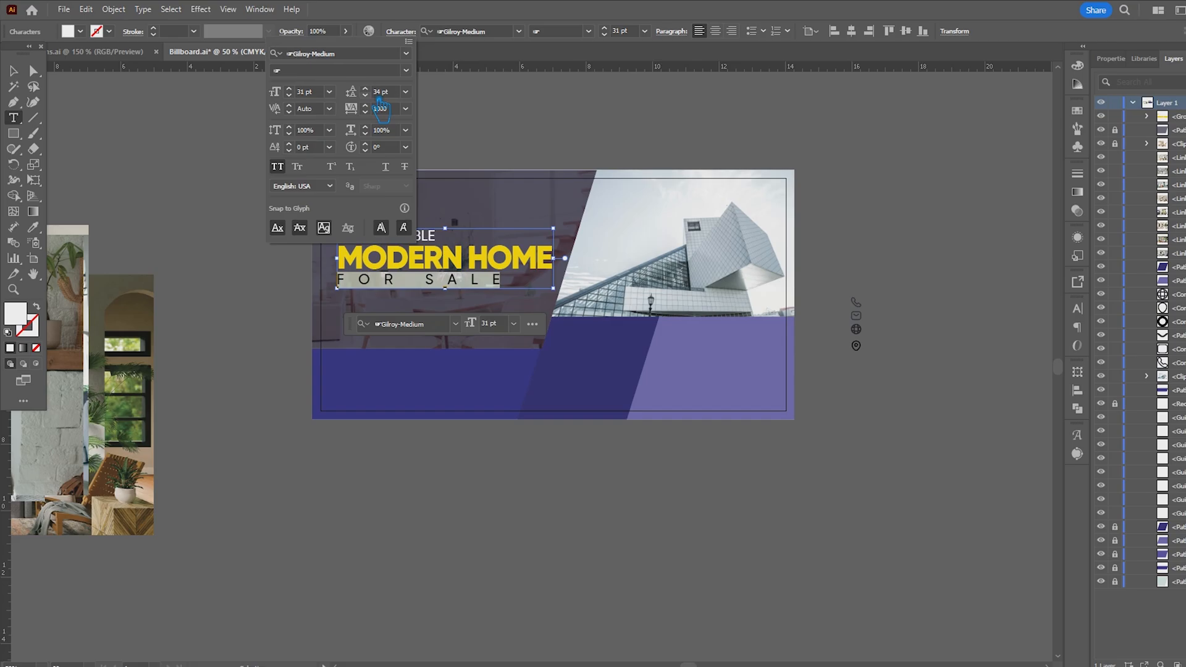
key(Escape)
key(Return)
click(692, 441)
click(216, 199)
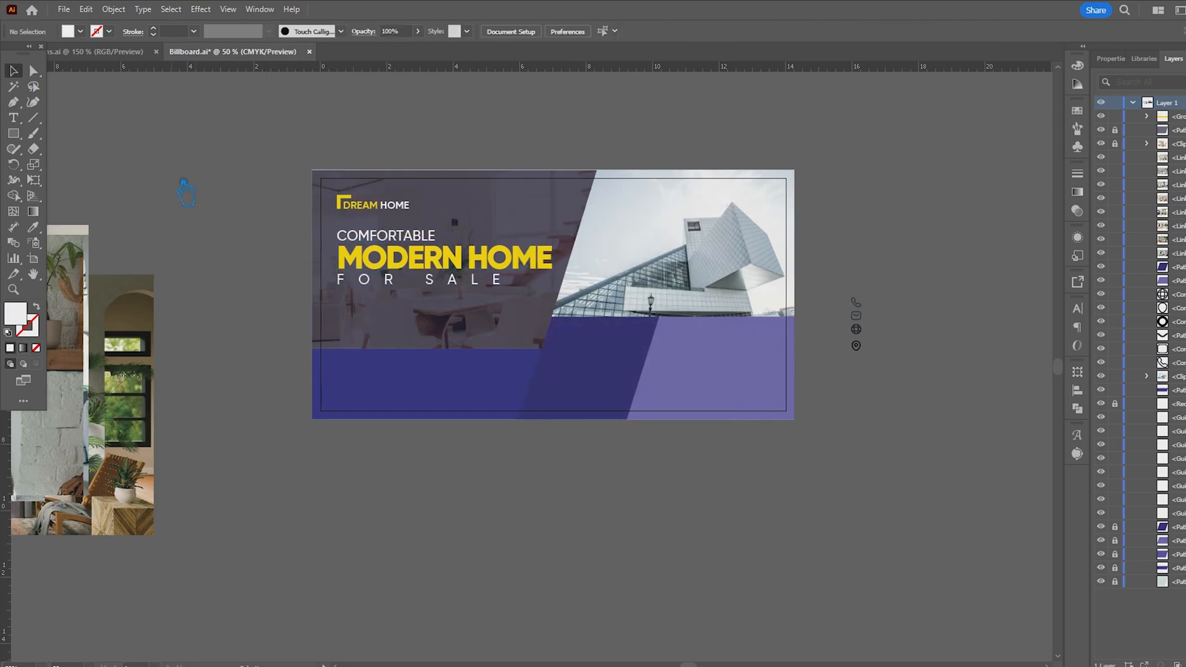
- Insert space before FOR SALE to shift the line toward the end of MODERN HOME
click(16, 119)
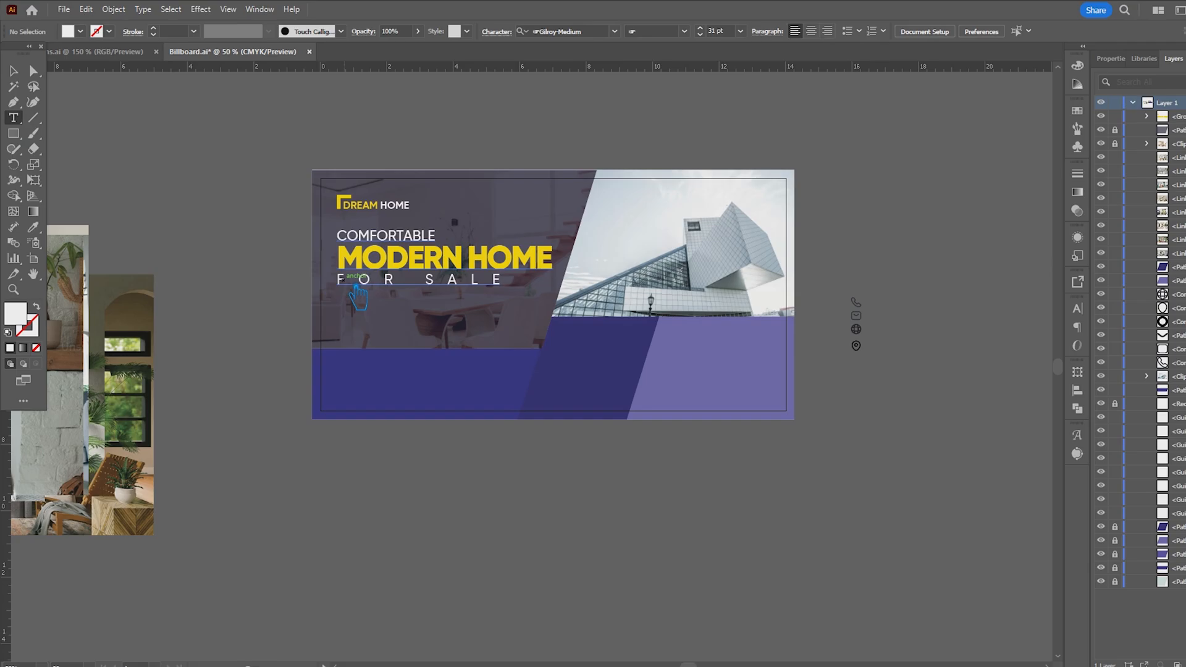
click(349, 295)
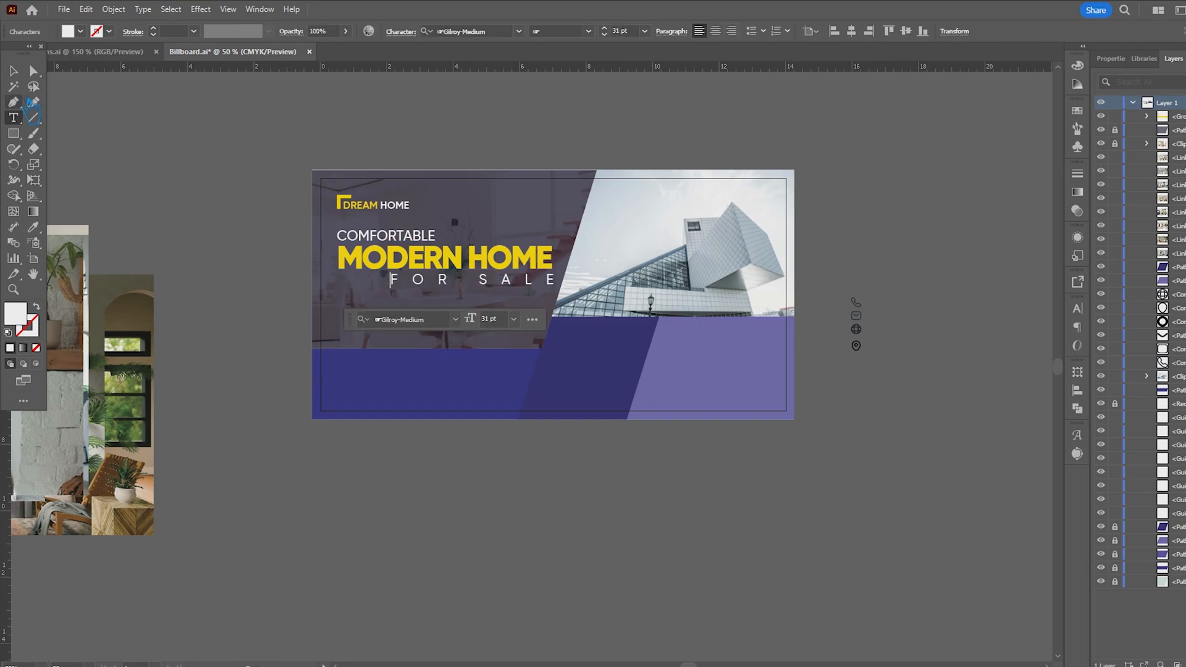
key(Escape)
- Set the tracking of the FOR SALE text to 500
key(t)
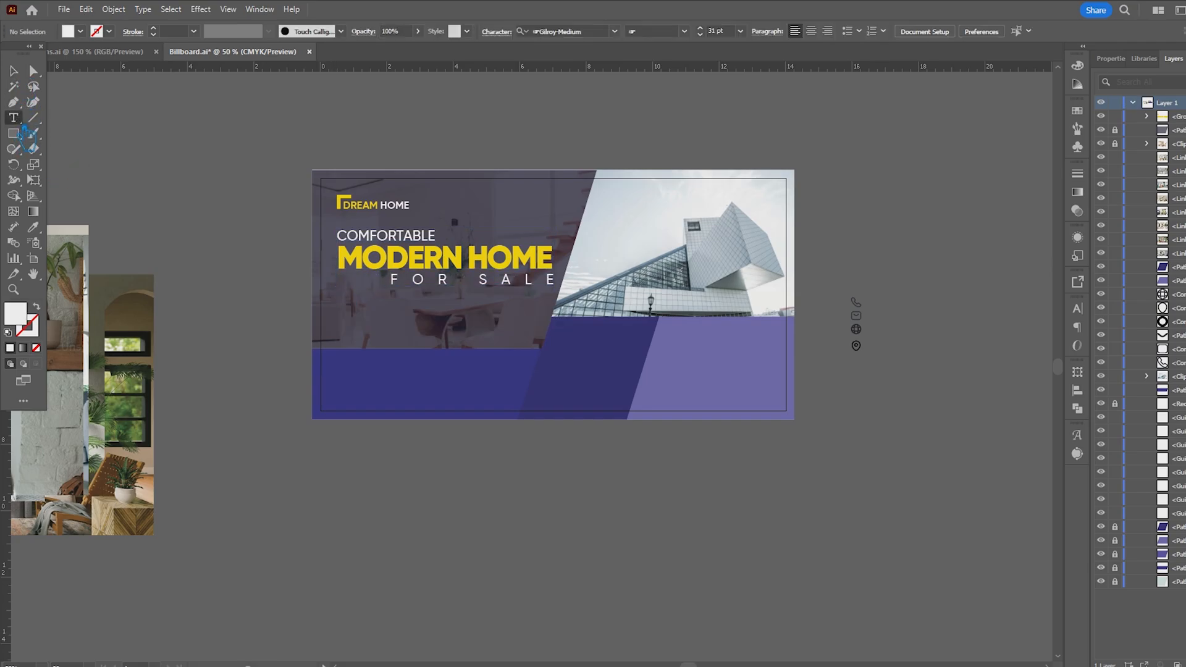
drag(389, 281, 596, 303)
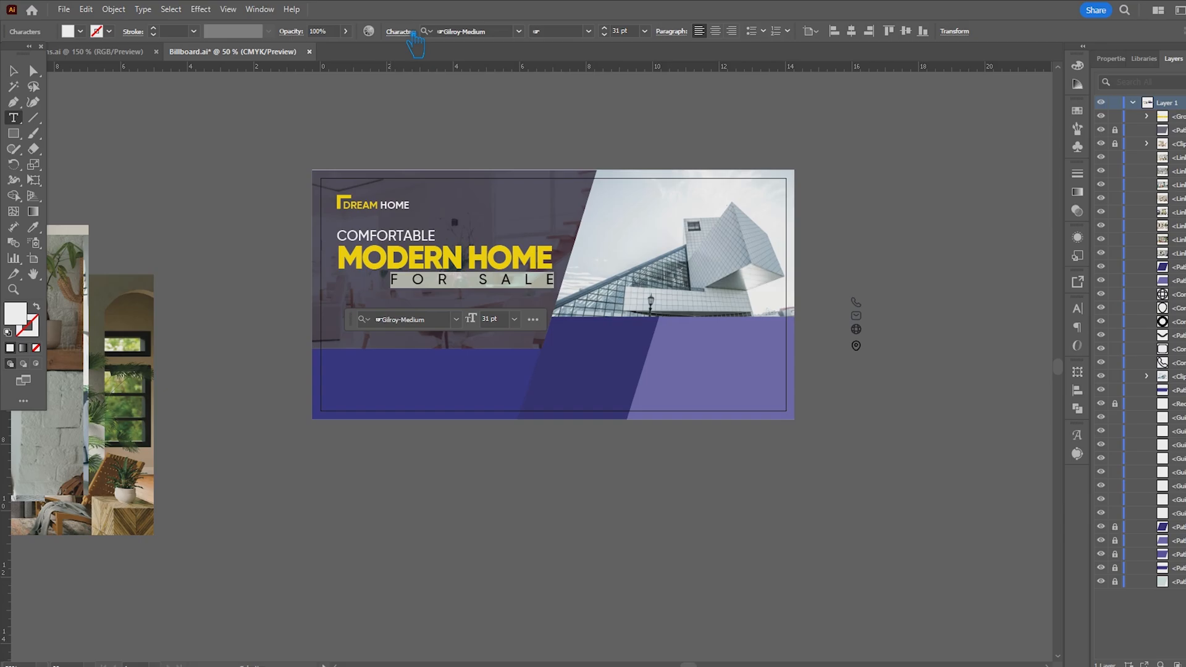
click(401, 31)
drag(391, 110, 372, 111)
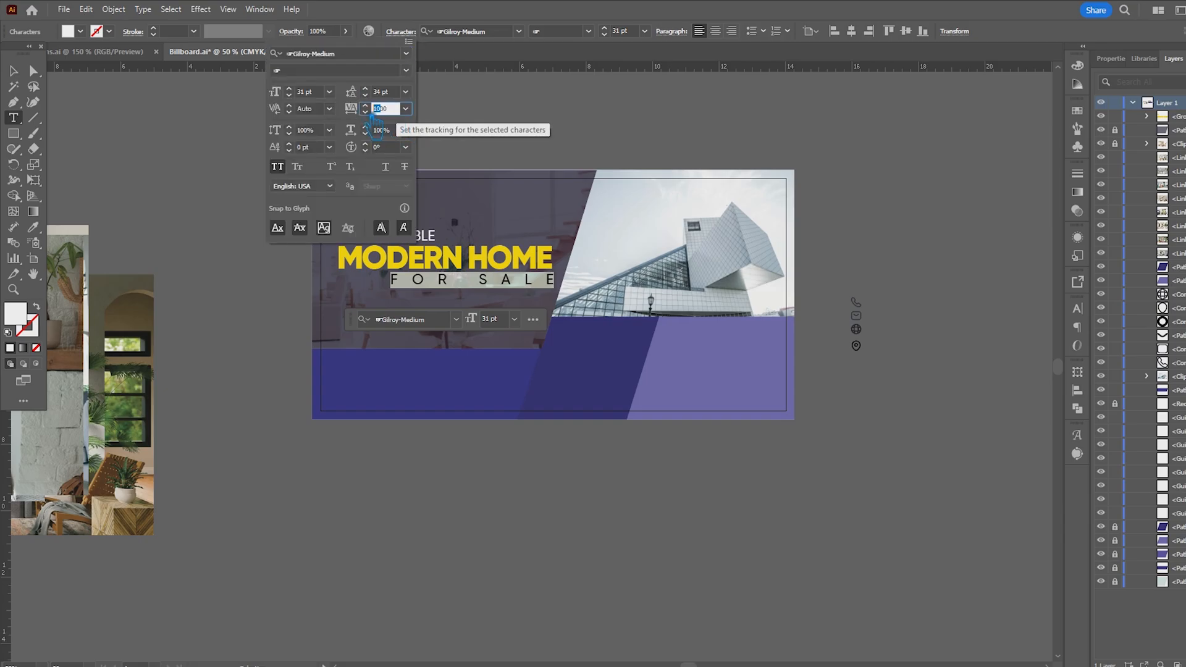
text(500)
key(Return)
- Add more leading spaces before FOR SALE so its last letter sits under the end of MODERN HOME
key(Left)
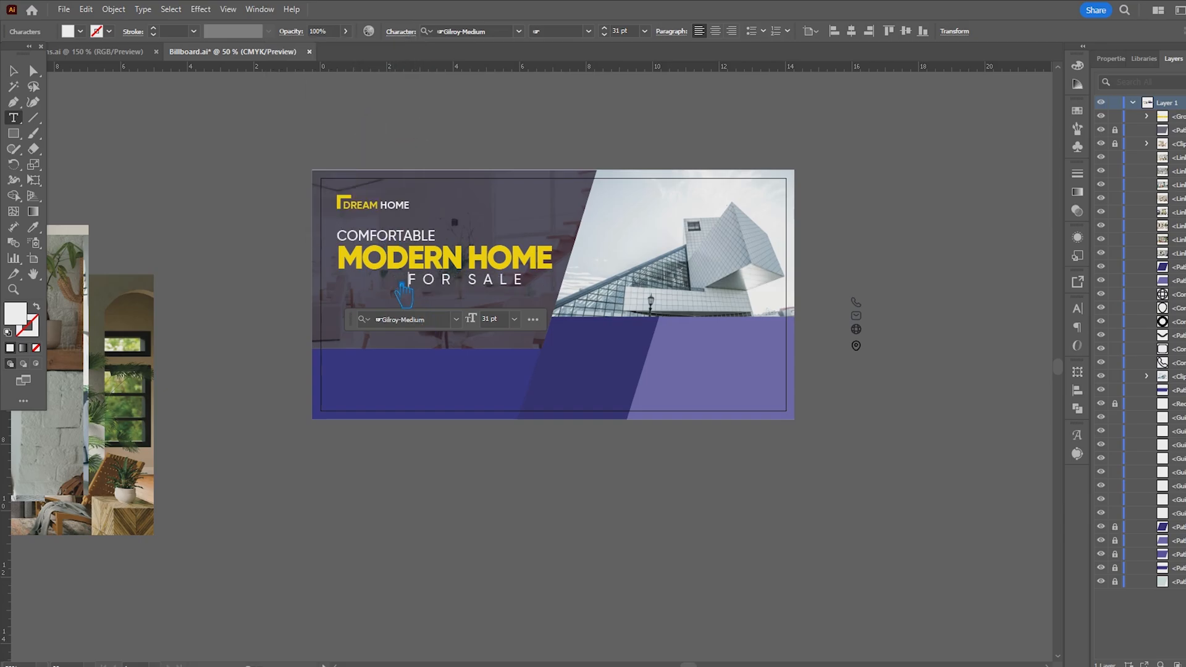
key(ctrl+a)
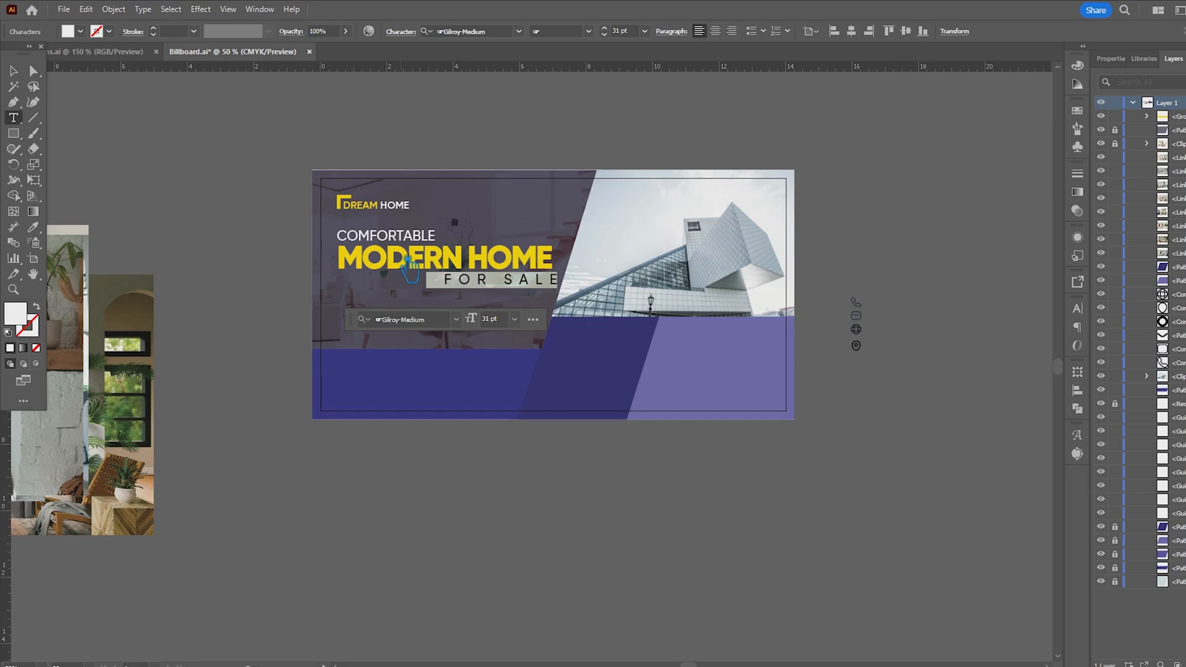
click(570, 286)
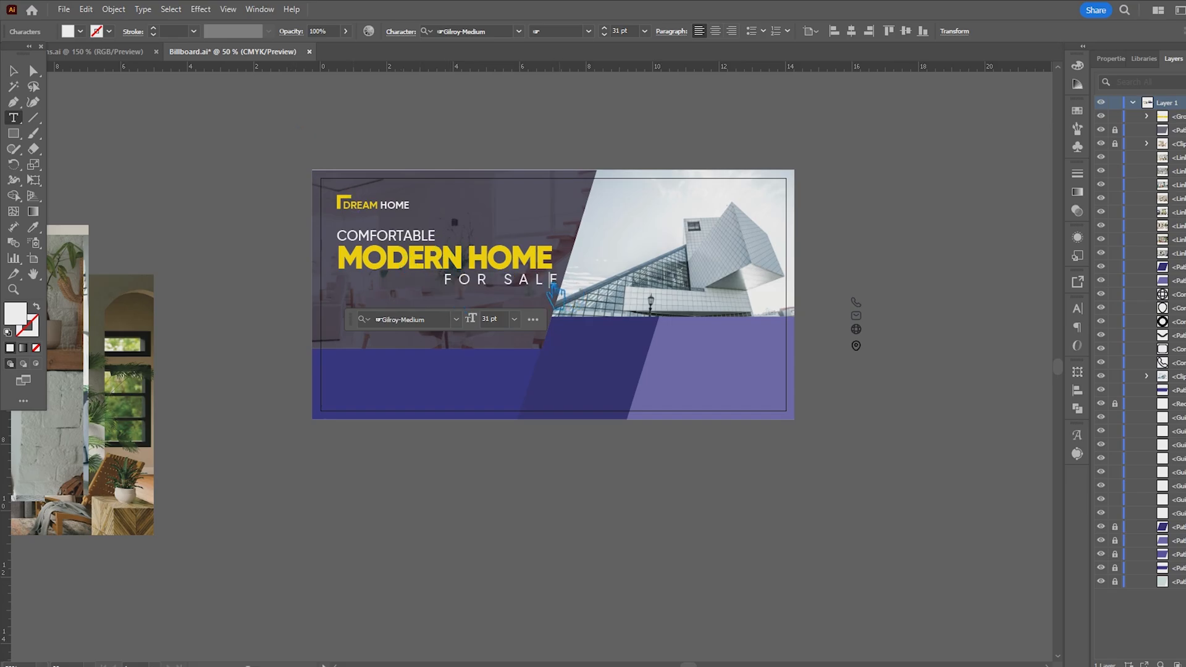
- Select the whole FOR SALE line with its leading spaces and set the tracking to 200
drag(554, 288, 243, 309)
click(401, 32)
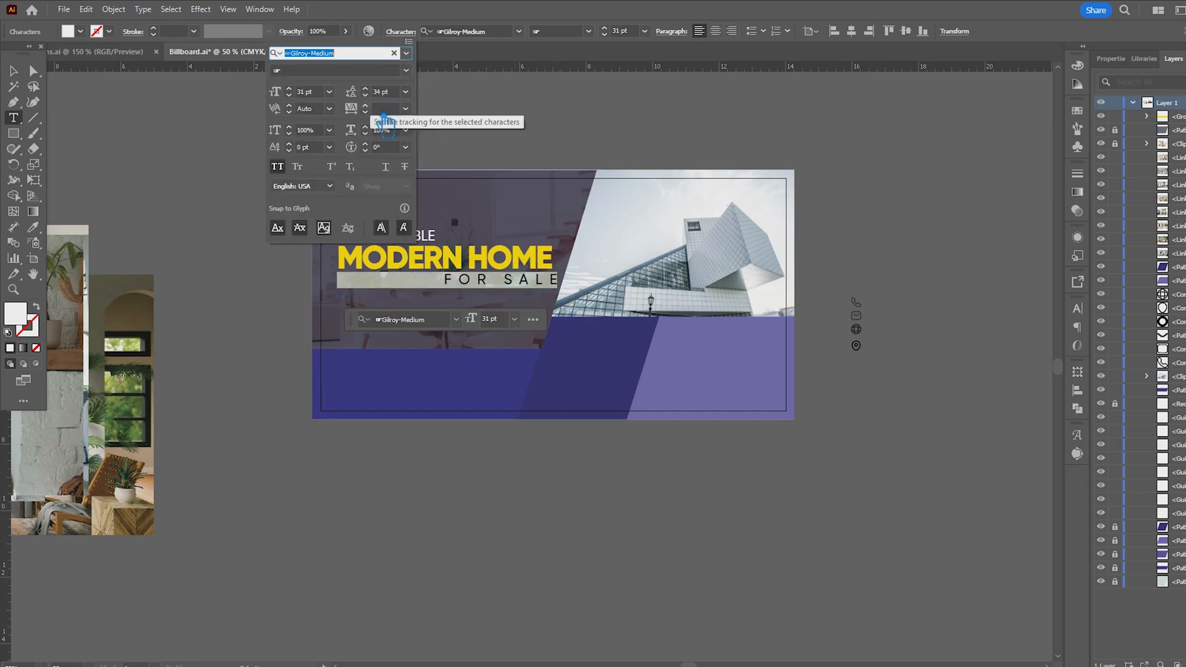
click(405, 109)
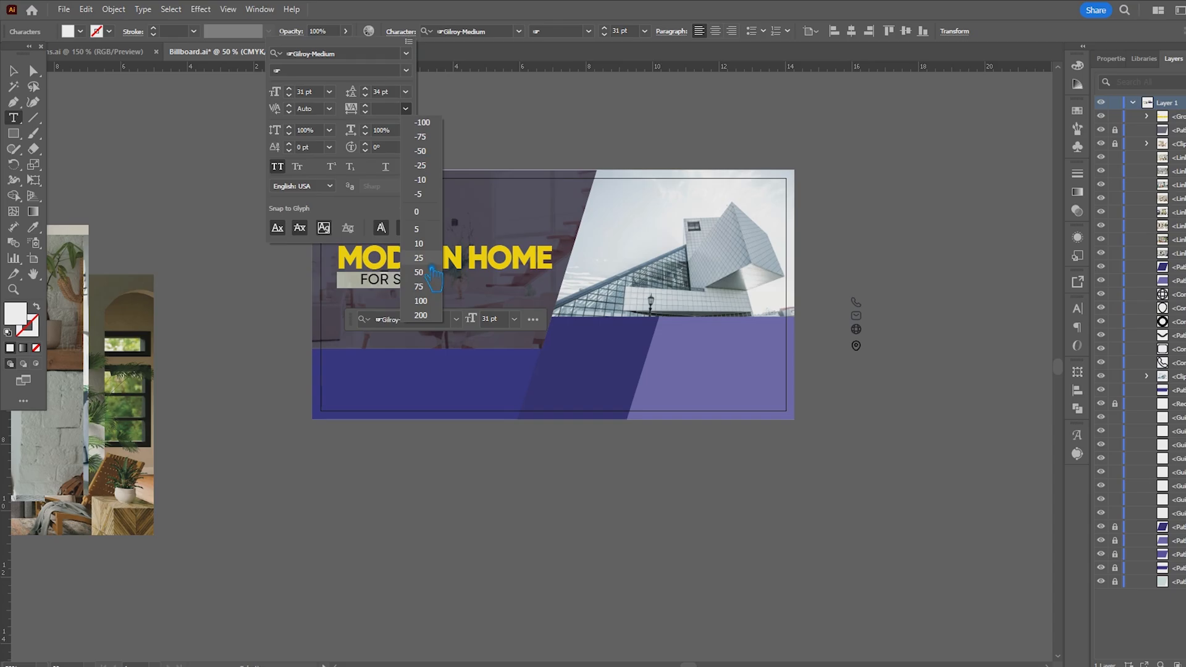
click(433, 316)
- Adjust the spaces before FOR SALE until the line ends flush with the end of MODERN HOME
click(394, 282)
click(378, 282)
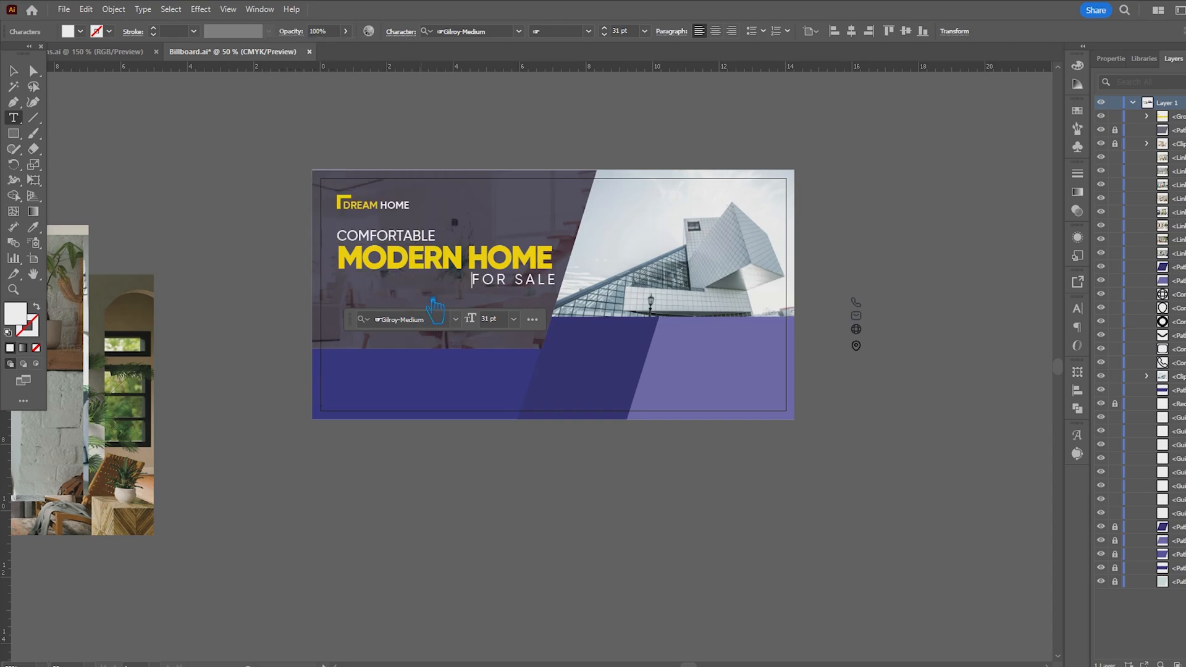
key(BackSpace)
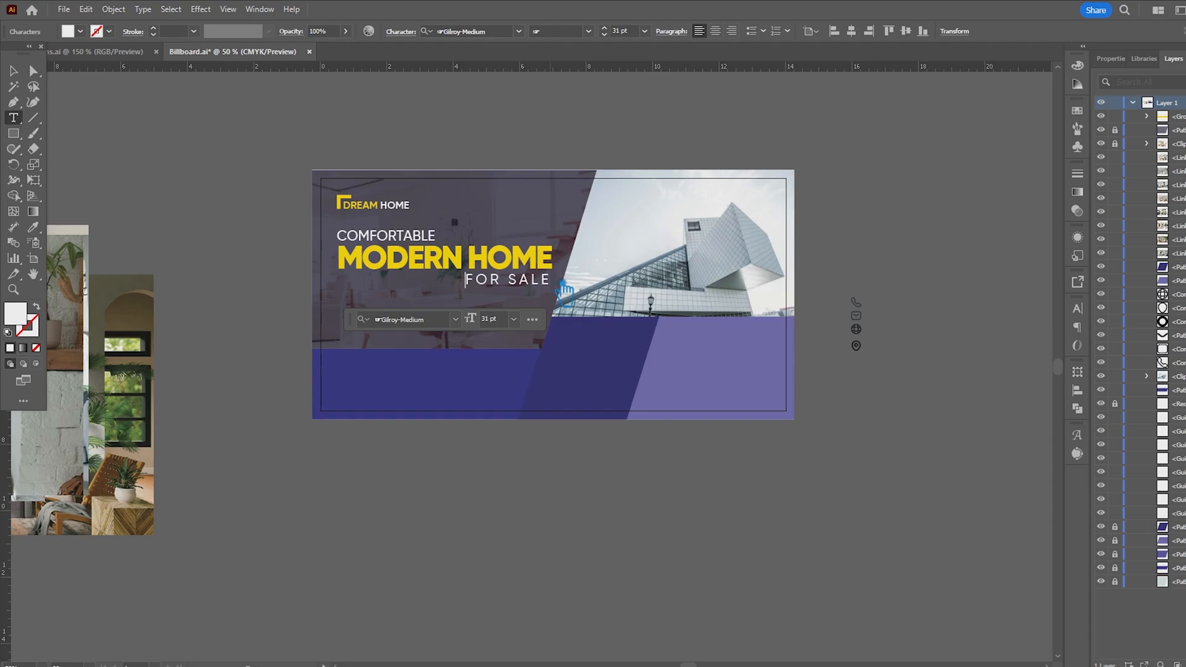
- Set the tracking of the FOR SALE text to 224 and deselect the headline
drag(552, 281, 469, 286)
click(410, 34)
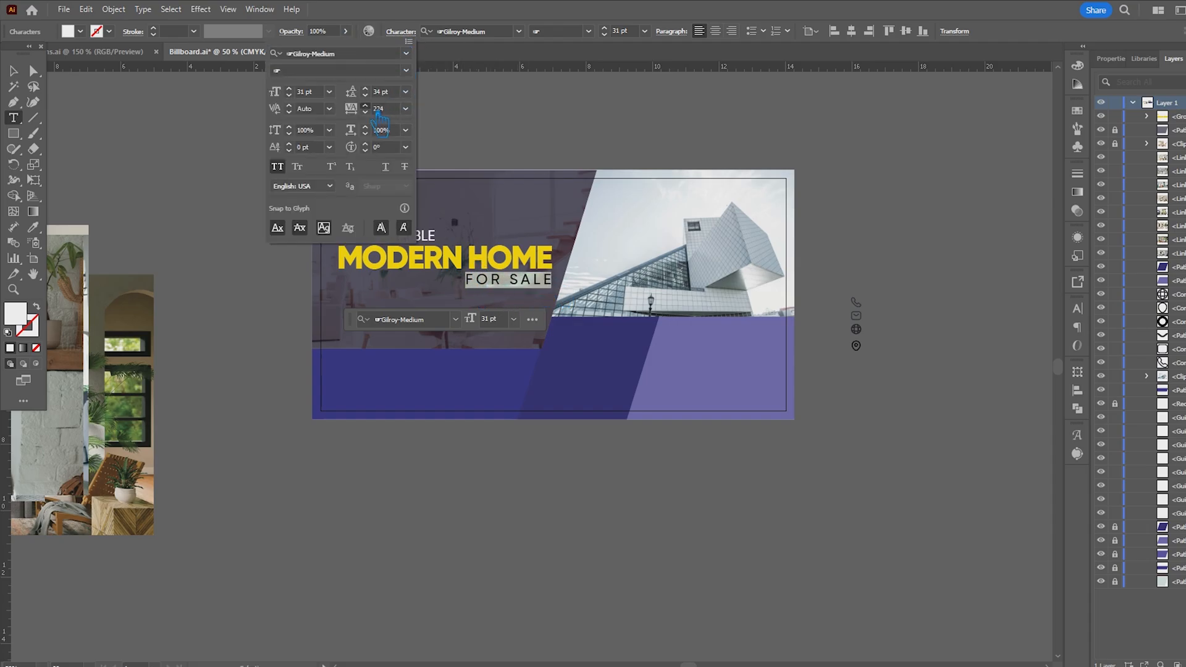
click(518, 17)
click(13, 69)
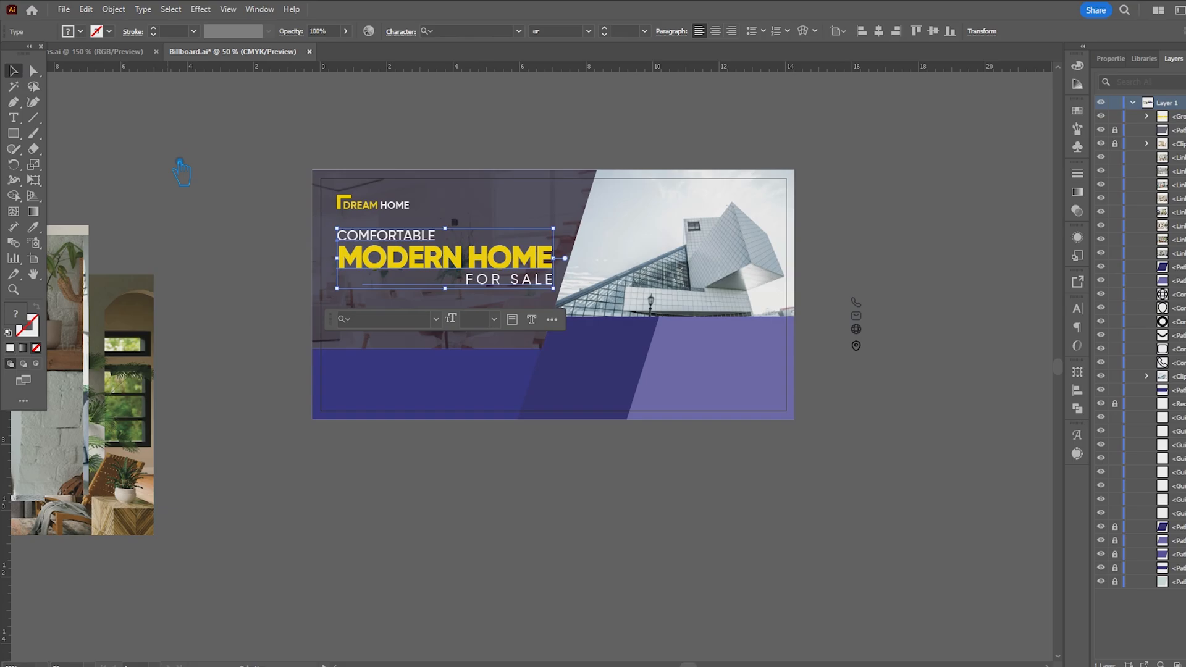
click(180, 163)
- Set the word COMFORTABLE to 23 pt Gilroy-Bold and save the document
click(13, 117)
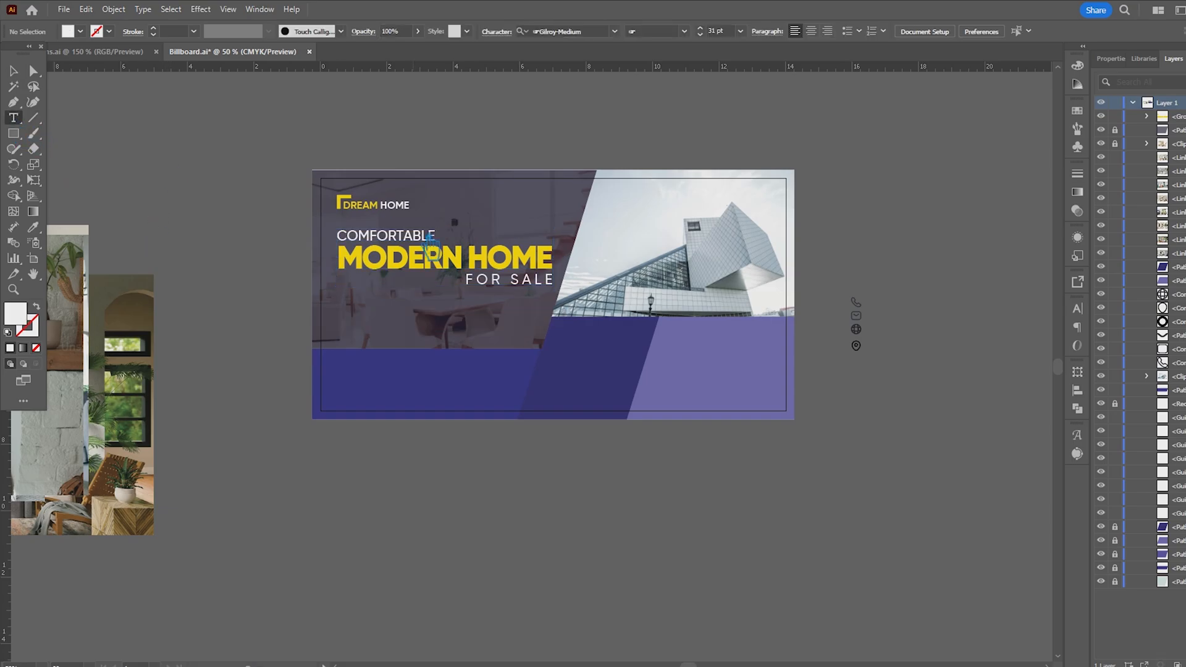
click(444, 251)
drag(444, 238, 314, 239)
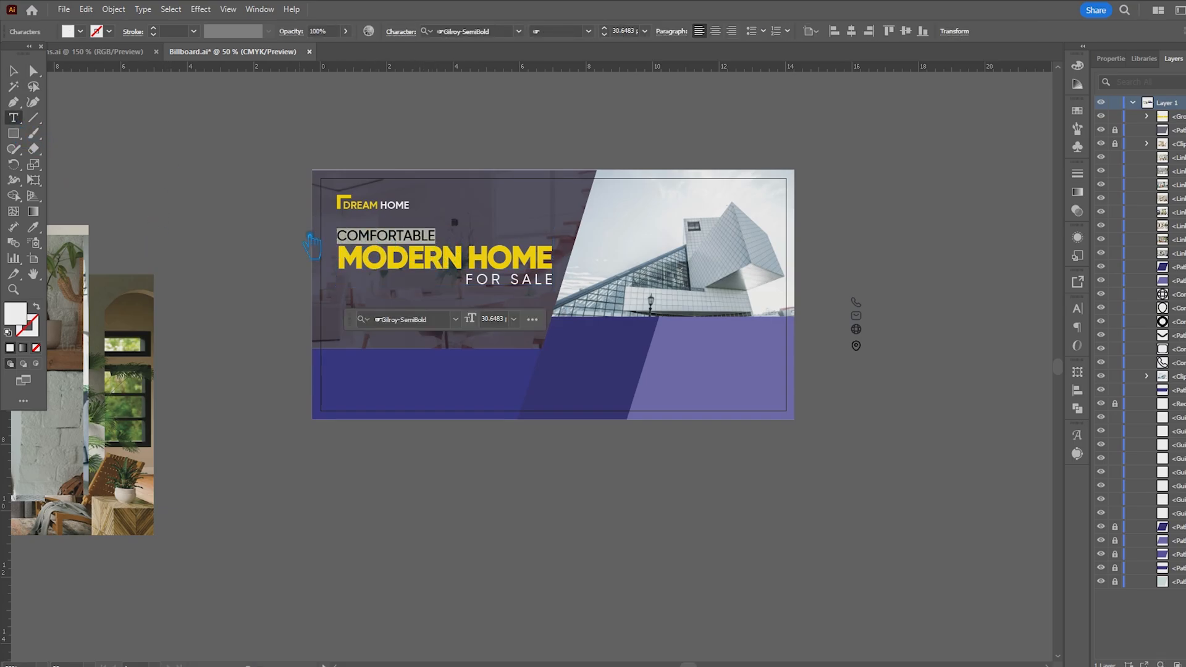
scroll(616, 37, down, 5)
scroll(615, 37, down, 3)
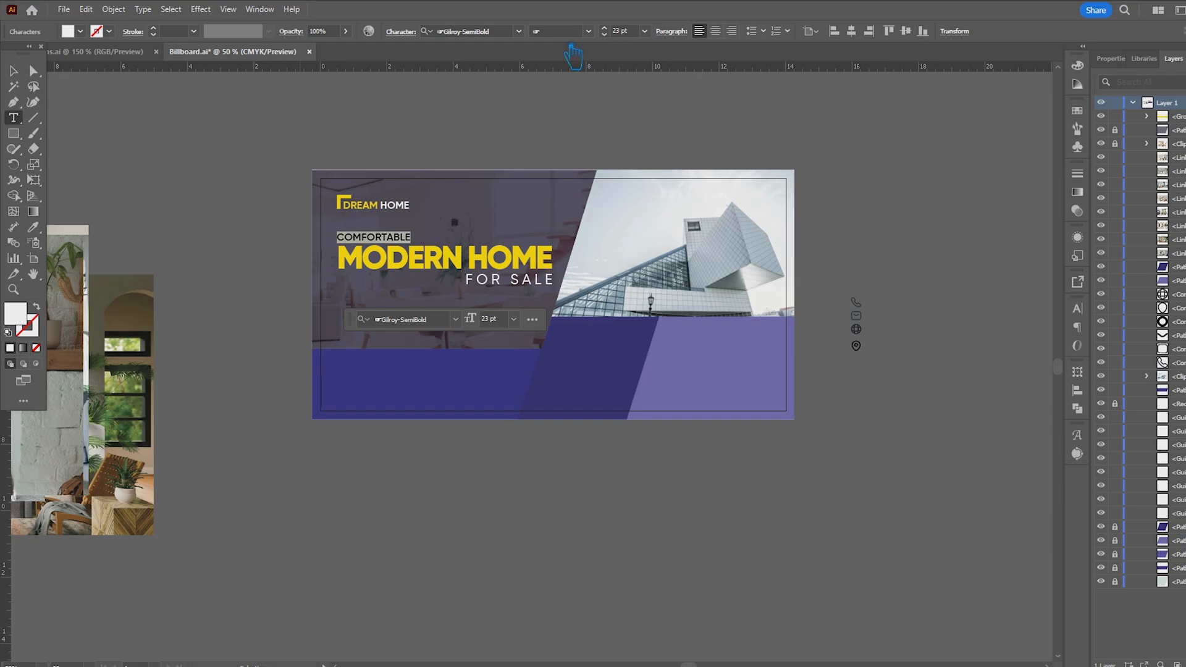
click(518, 31)
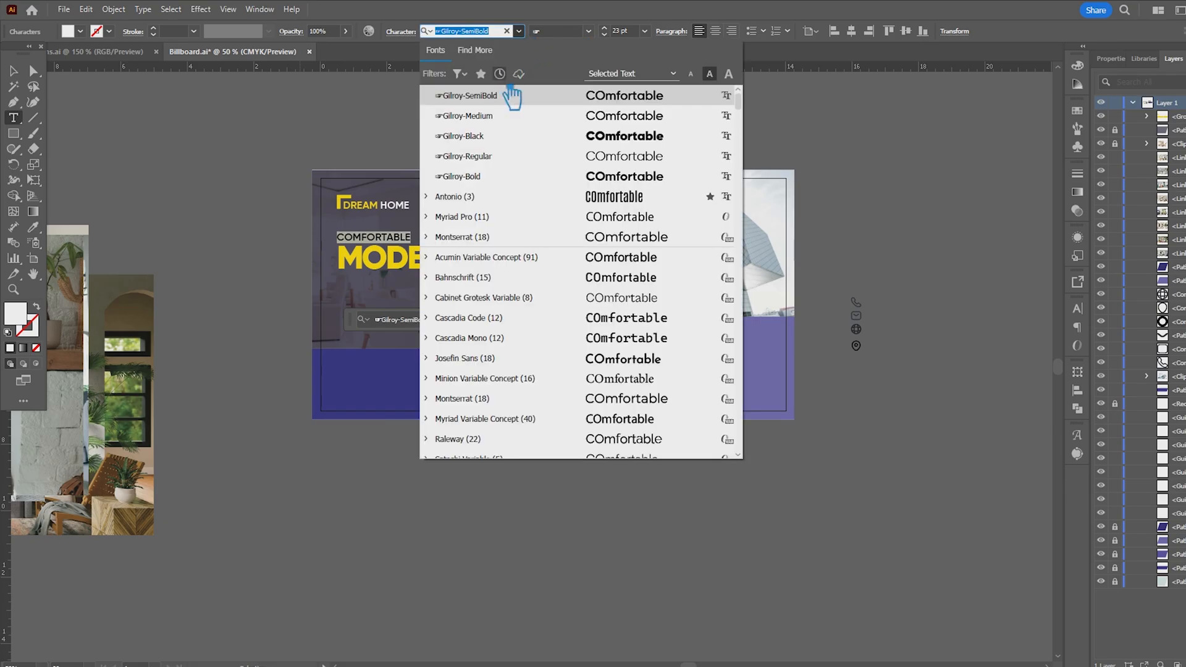
click(496, 178)
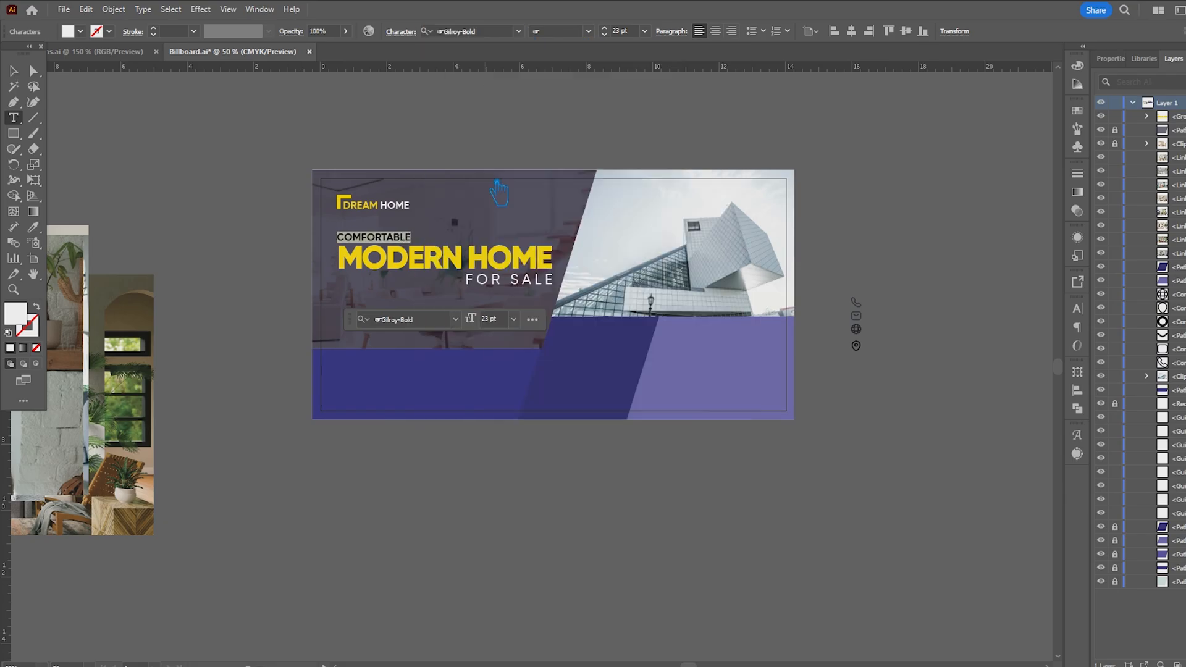
click(14, 71)
click(161, 124)
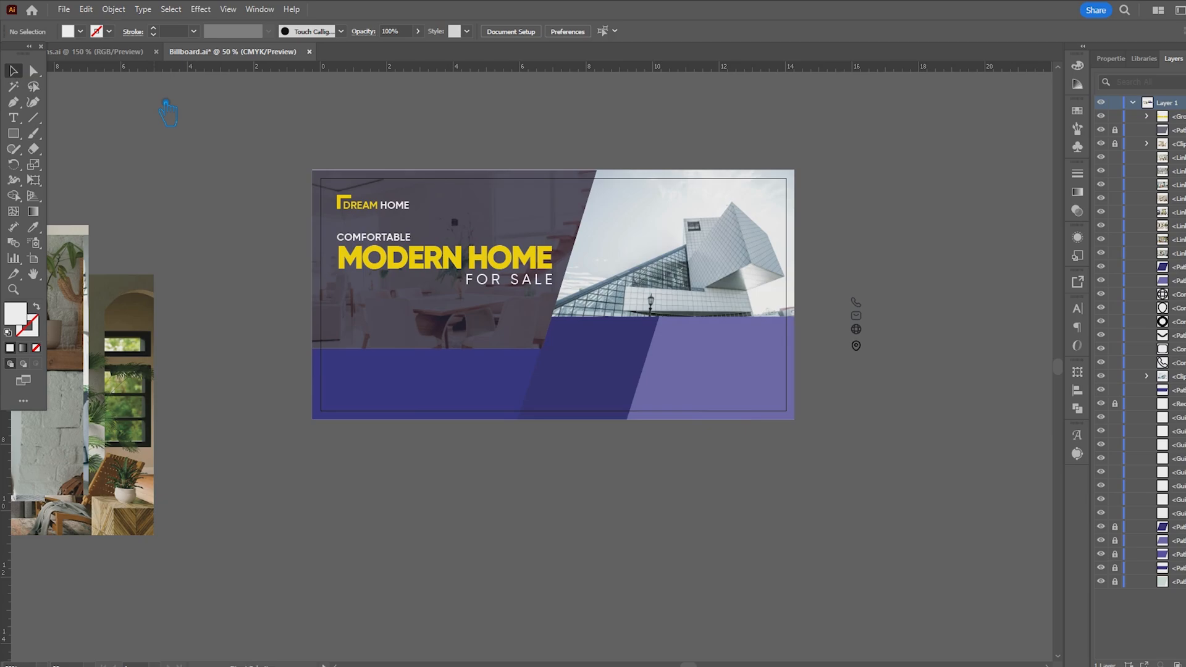
key(ctrl+s)
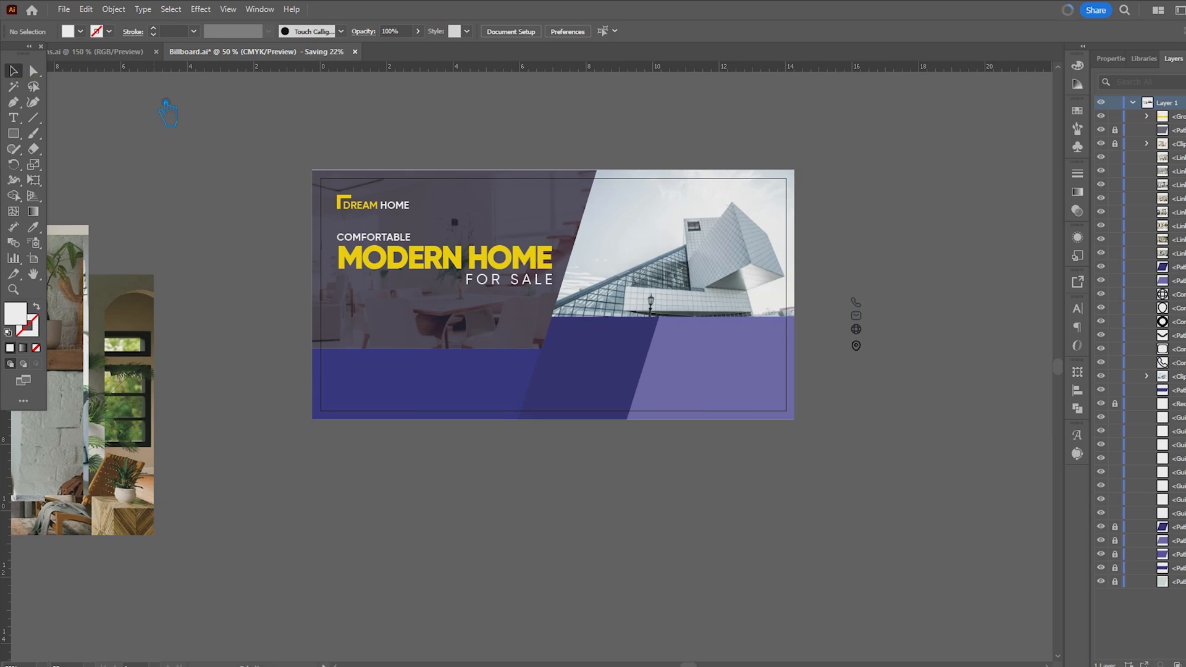
- Show the guides, draw a 14.5 × 0.75 in strip along the billboard's bottom edge, and fill it with the headline's yellow
key(m)
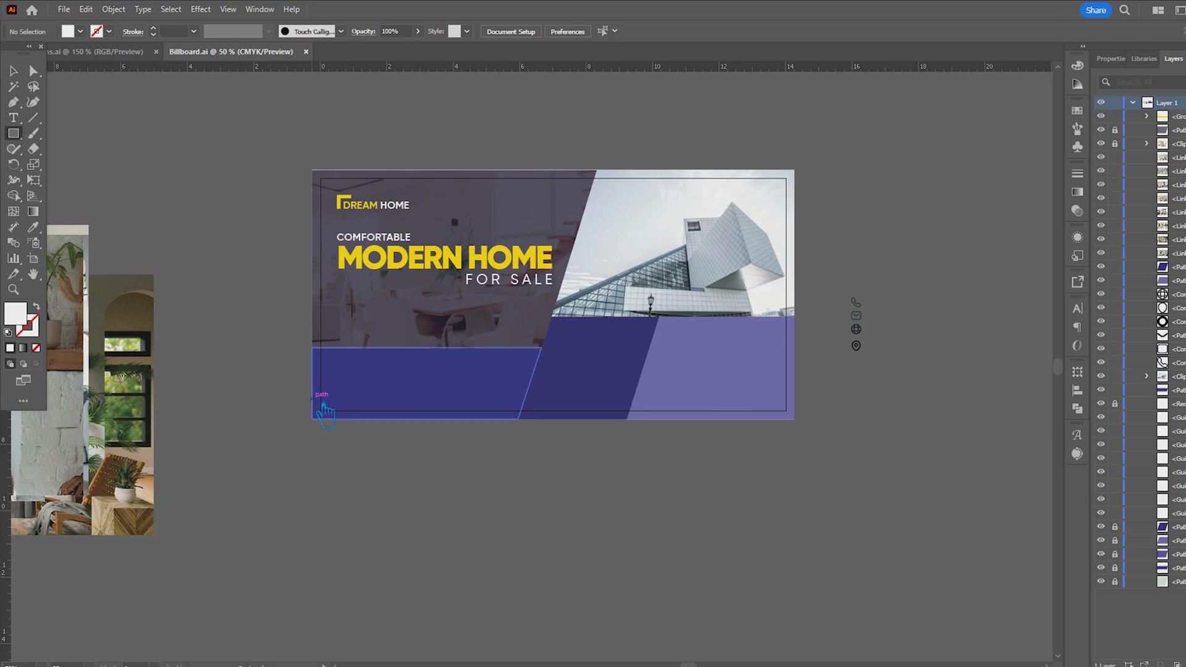
key(ctrl+semicolon)
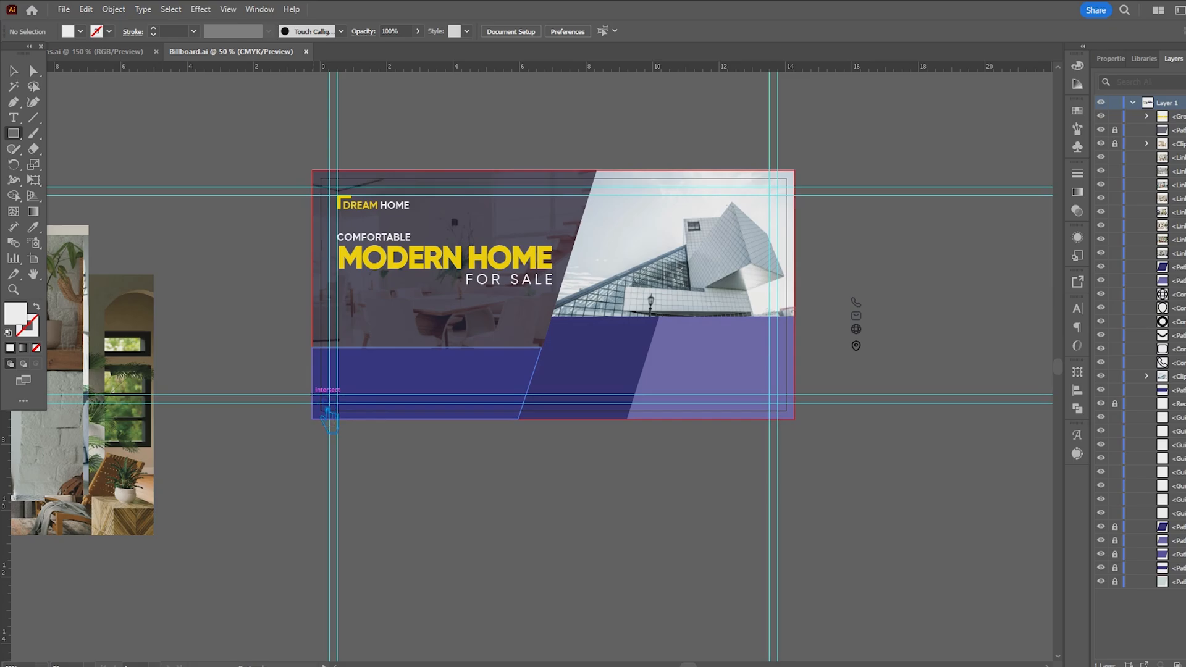
mouse_move(312, 394)
mouse_down()
mouse_move(795, 415)
mouse_move(802, 427)
mouse_move(795, 419)
mouse_up()
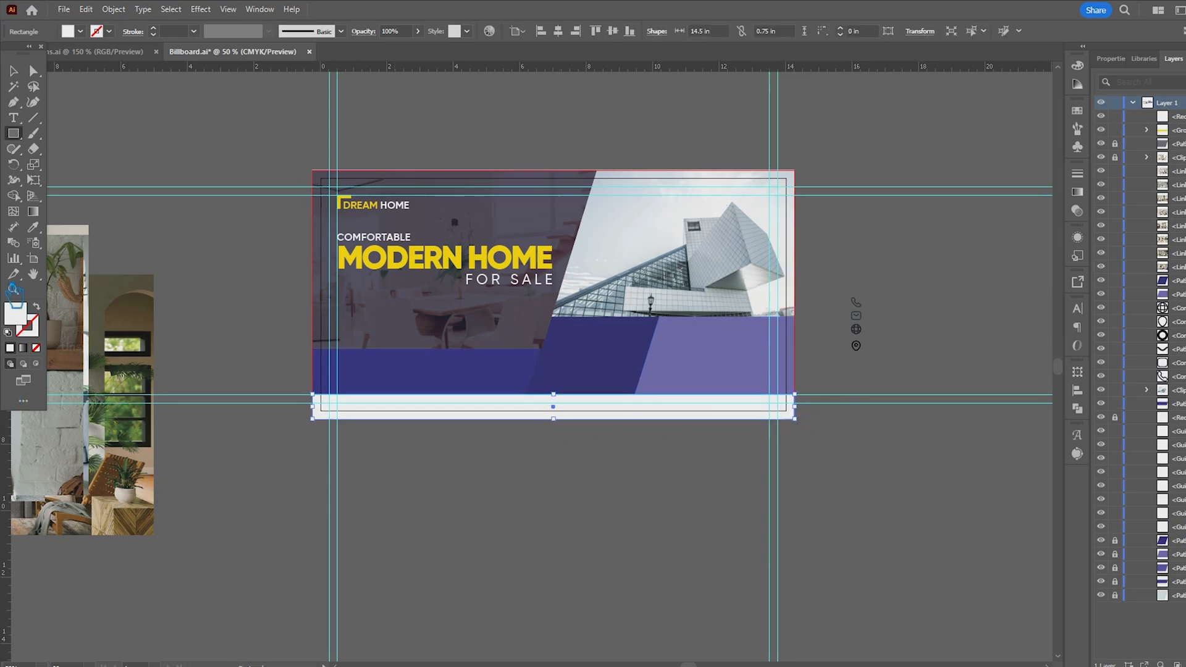
click(34, 227)
click(367, 257)
key(ctrl+shift+a)
- Draw a slanted line about 0.46 in wide and 1.08 in high across the yellow strip, and copy it into two groups of three
key(backslash)
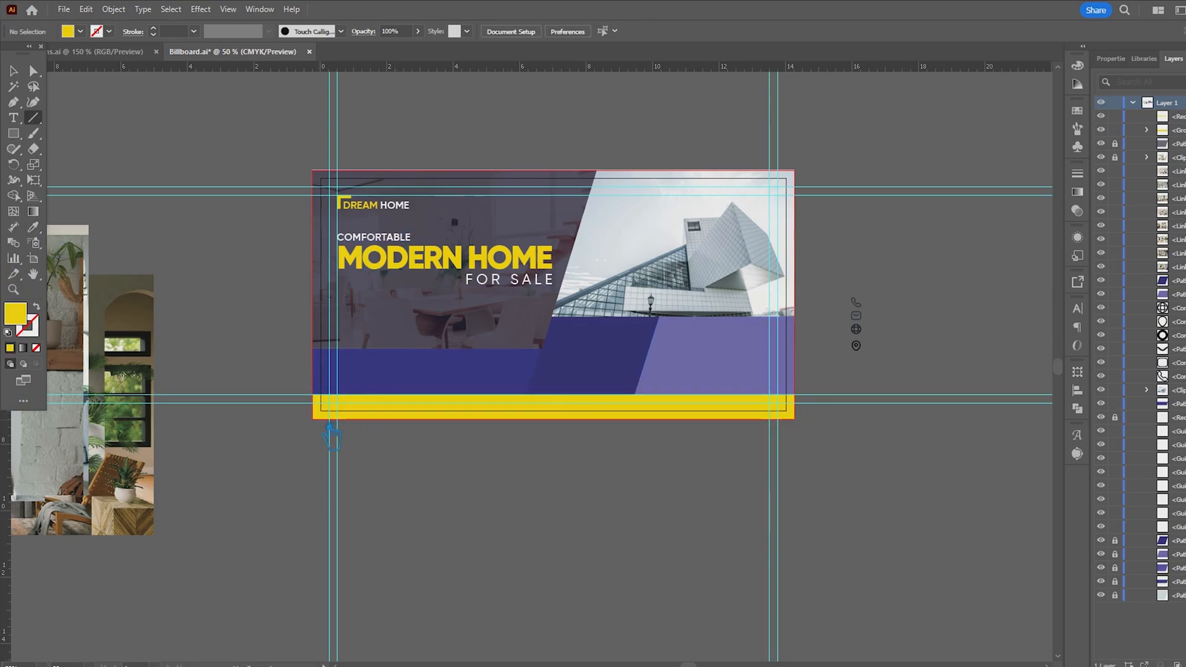
drag(329, 436, 344, 437)
key(Escape)
mouse_move(329, 419)
mouse_down()
mouse_move(364, 417)
mouse_move(344, 383)
mouse_up()
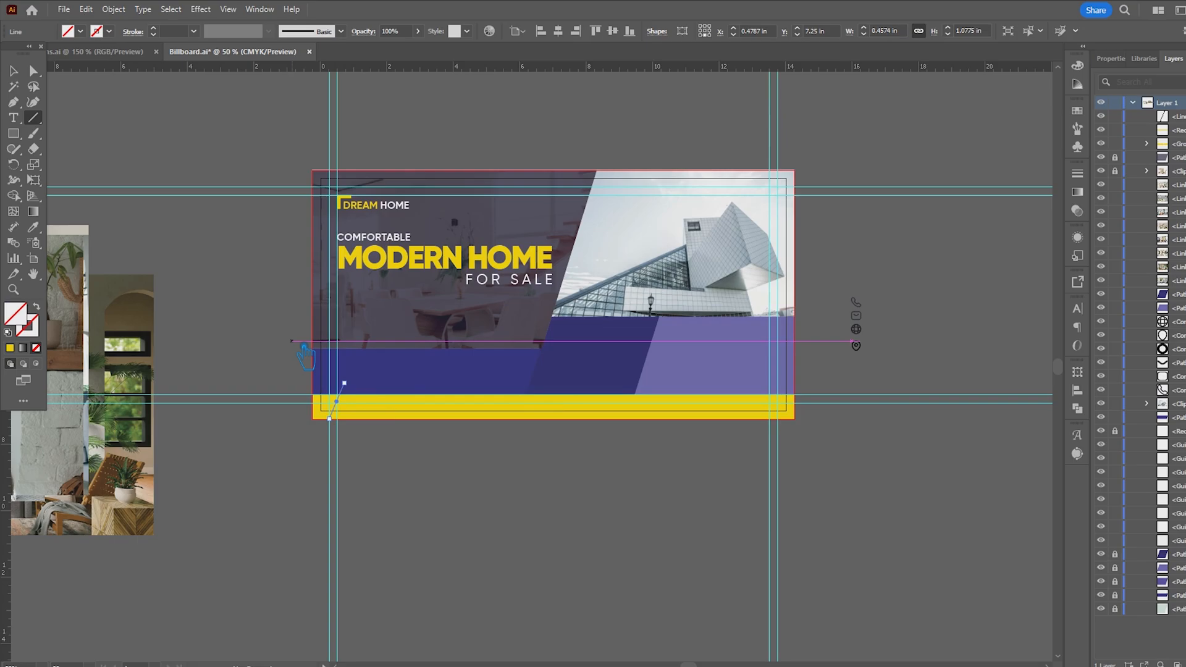
click(14, 72)
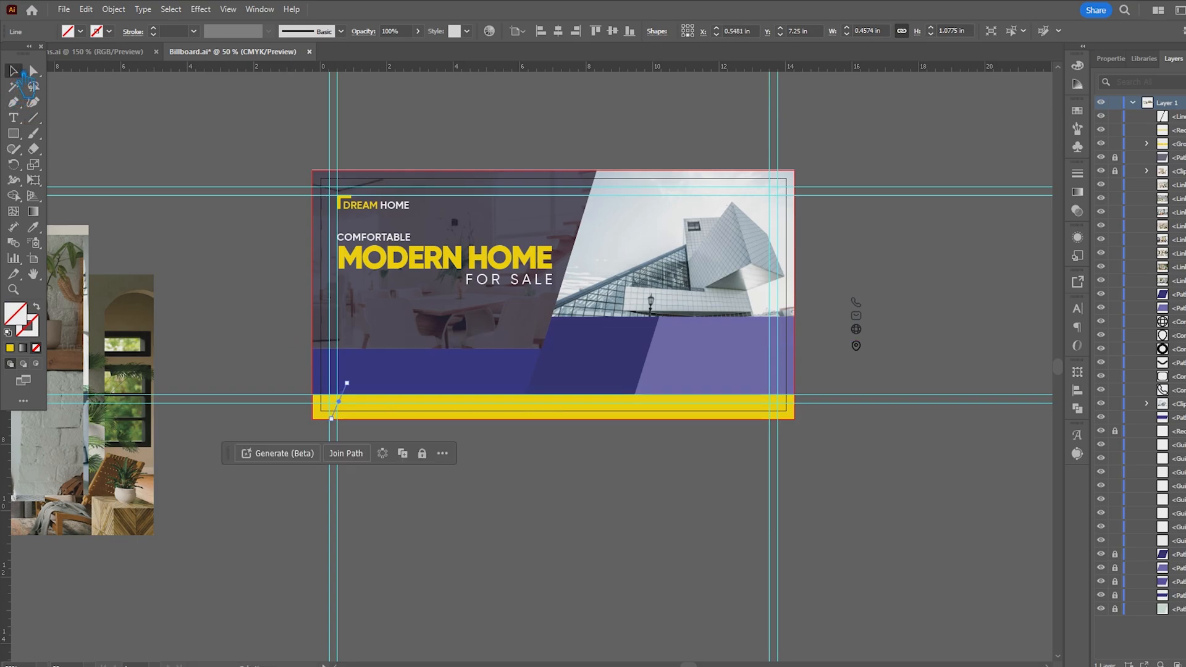
drag(338, 401, 422, 405)
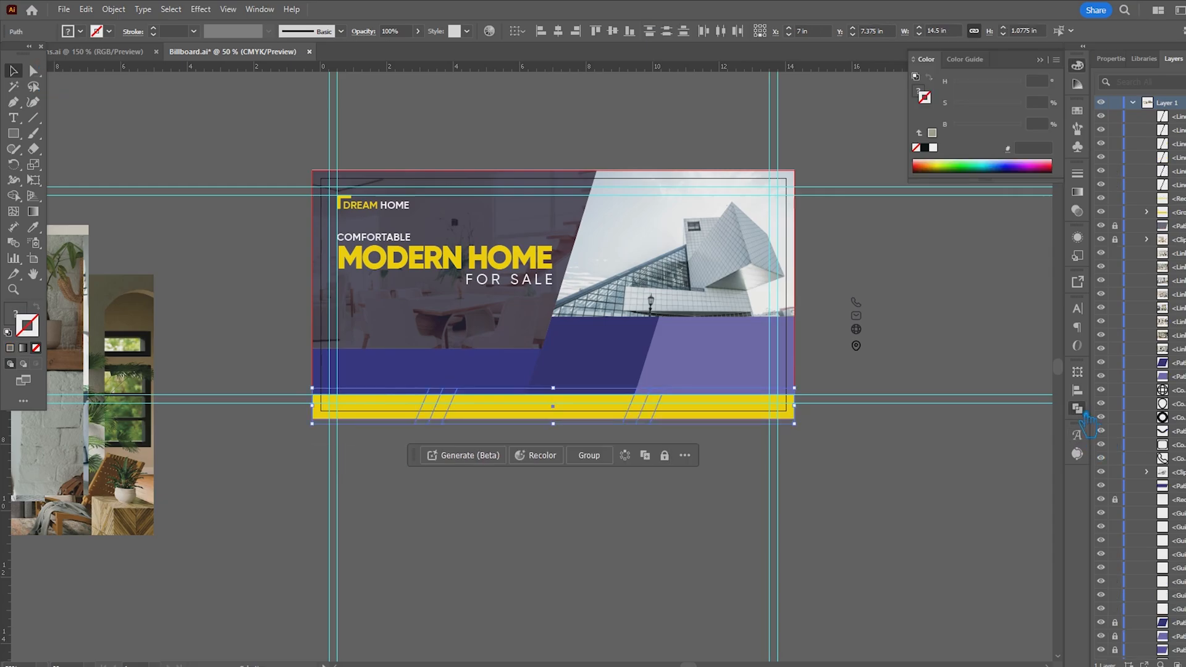
- Divide the yellow strip along the slanted lines with Pathfinder and ungroup the resulting pieces
click(1077, 409)
click(588, 455)
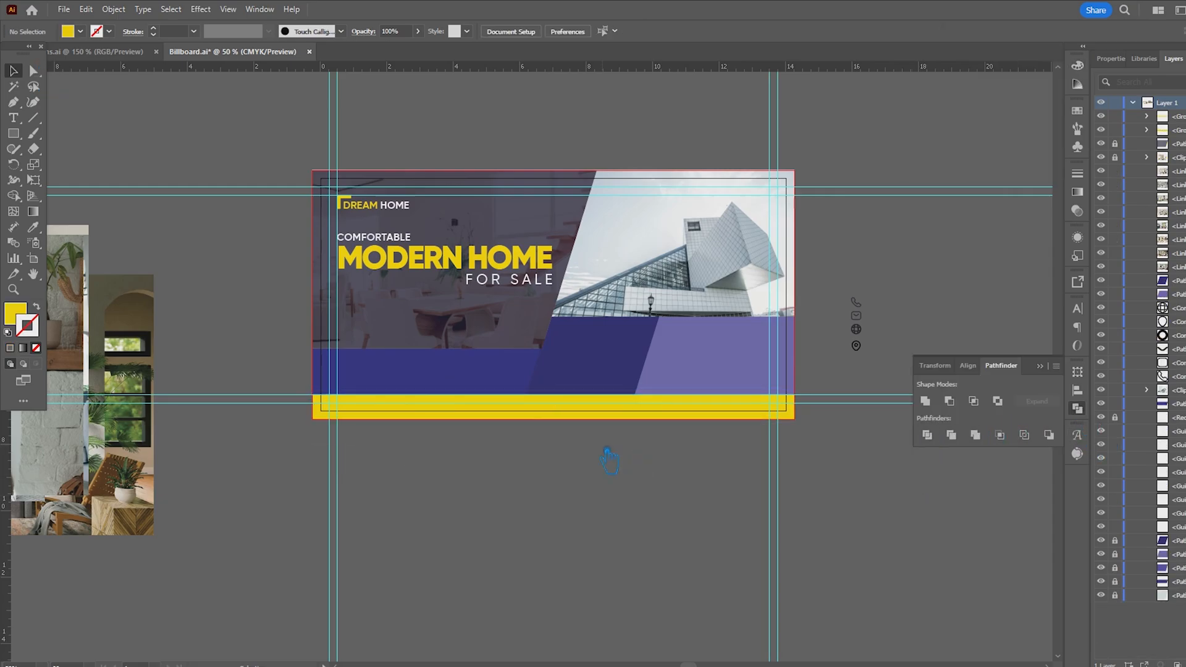
right_click(530, 415)
click(596, 249)
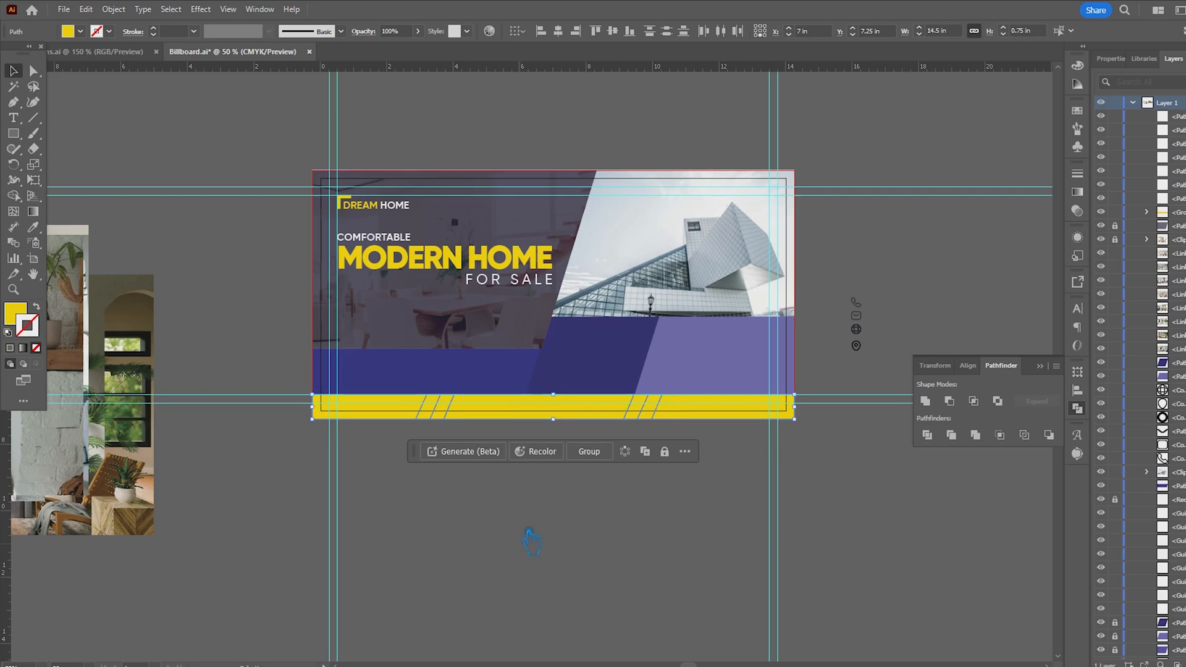
click(529, 532)
click(541, 412)
click(535, 532)
- Divide the dark blue slanted panel and the overlapping middle yellow segment with Pathfinder, and ungroup the pieces
click(557, 389)
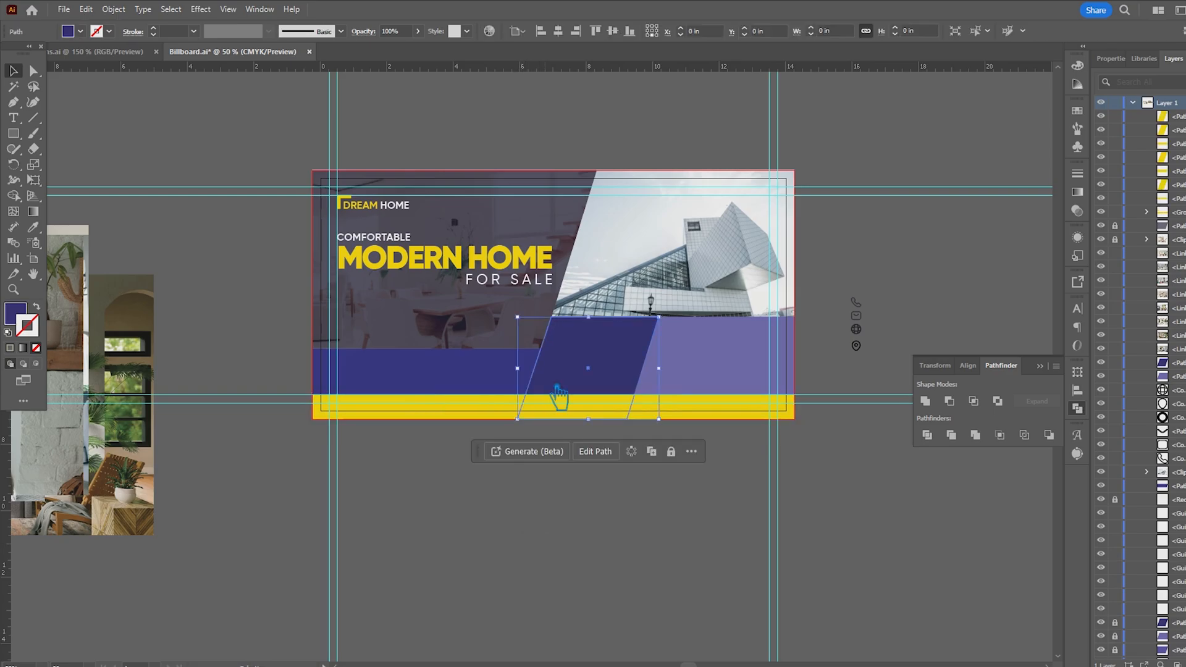
shift+click(505, 414)
click(927, 435)
right_click(616, 365)
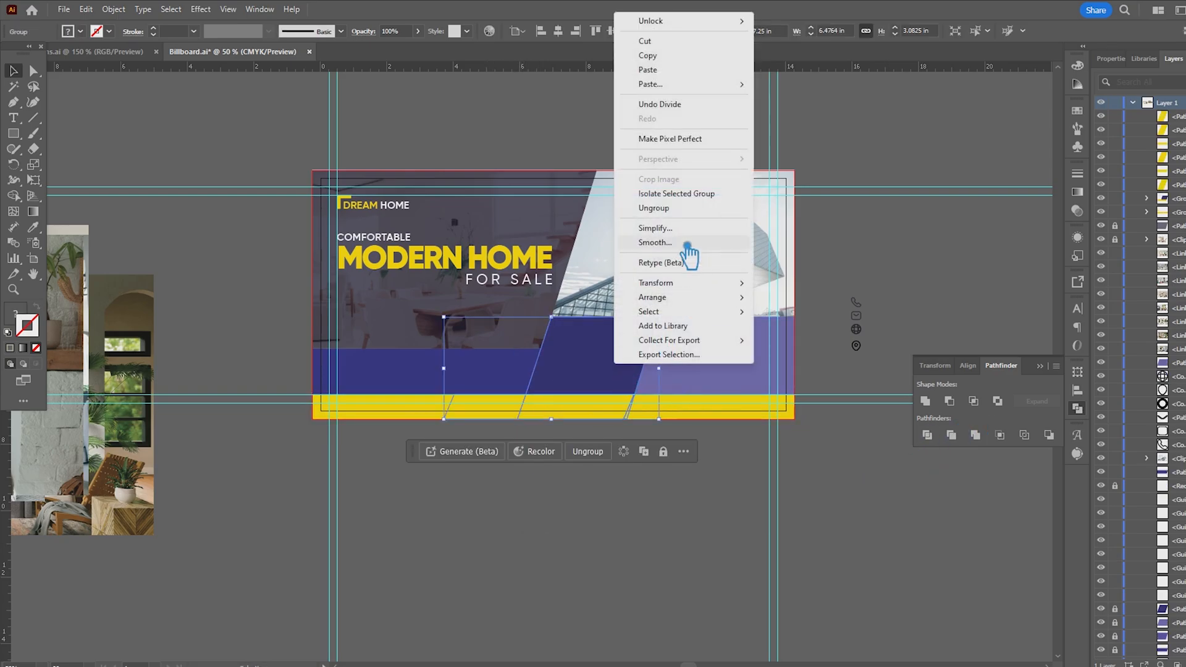
click(666, 208)
click(703, 355)
- Unite the split pieces of the slanted center panel into one shape filled with the panel's dark blue
click(586, 403)
shift+click(587, 378)
click(925, 402)
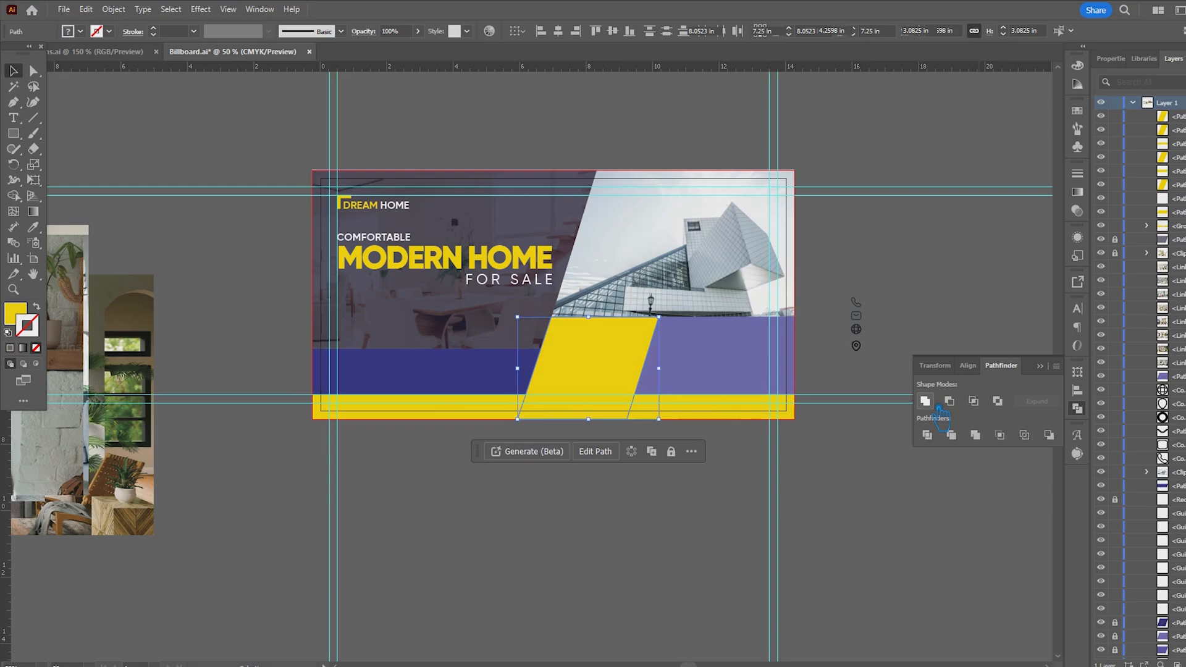
key(ctrl+z)
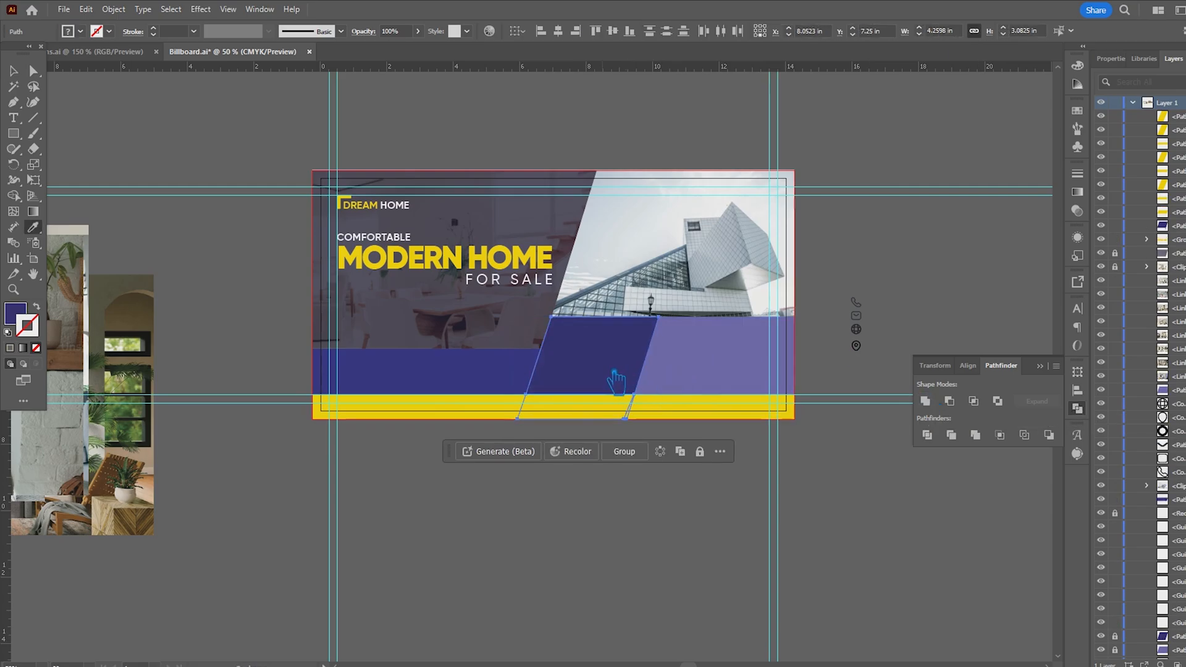
click(616, 378)
click(14, 70)
click(925, 402)
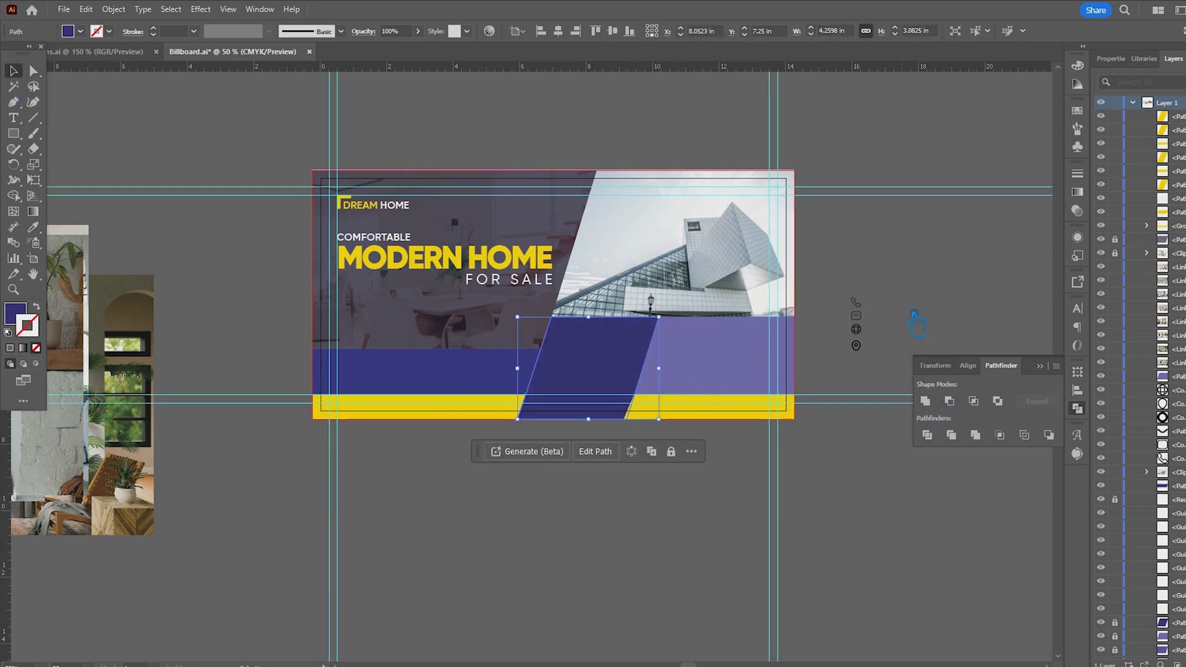
click(916, 322)
- Fill the first narrow slanted segment of the yellow strip with white (FFFFFF)
click(490, 415)
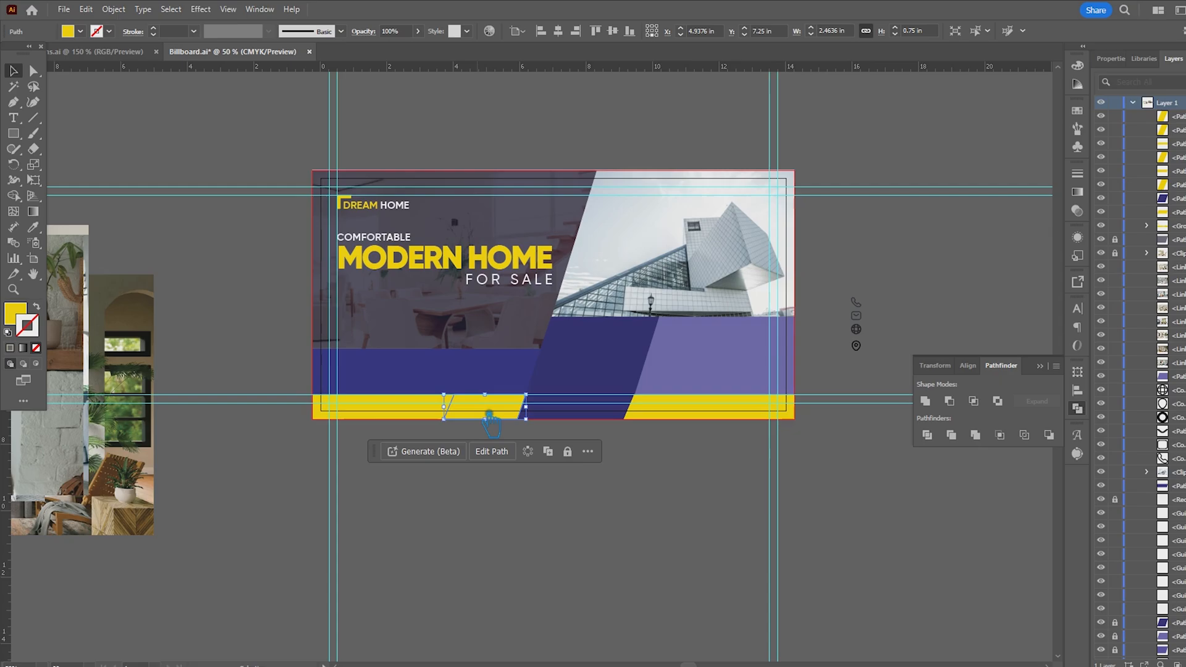
click(441, 420)
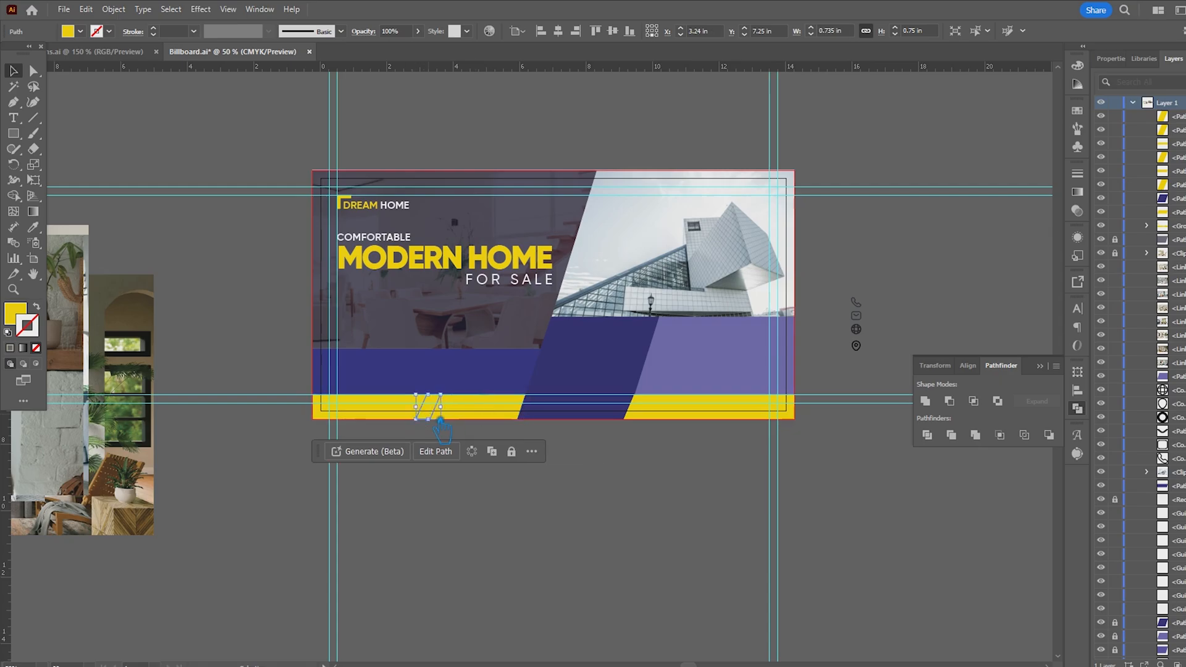
click(33, 227)
click(671, 229)
double_click(21, 321)
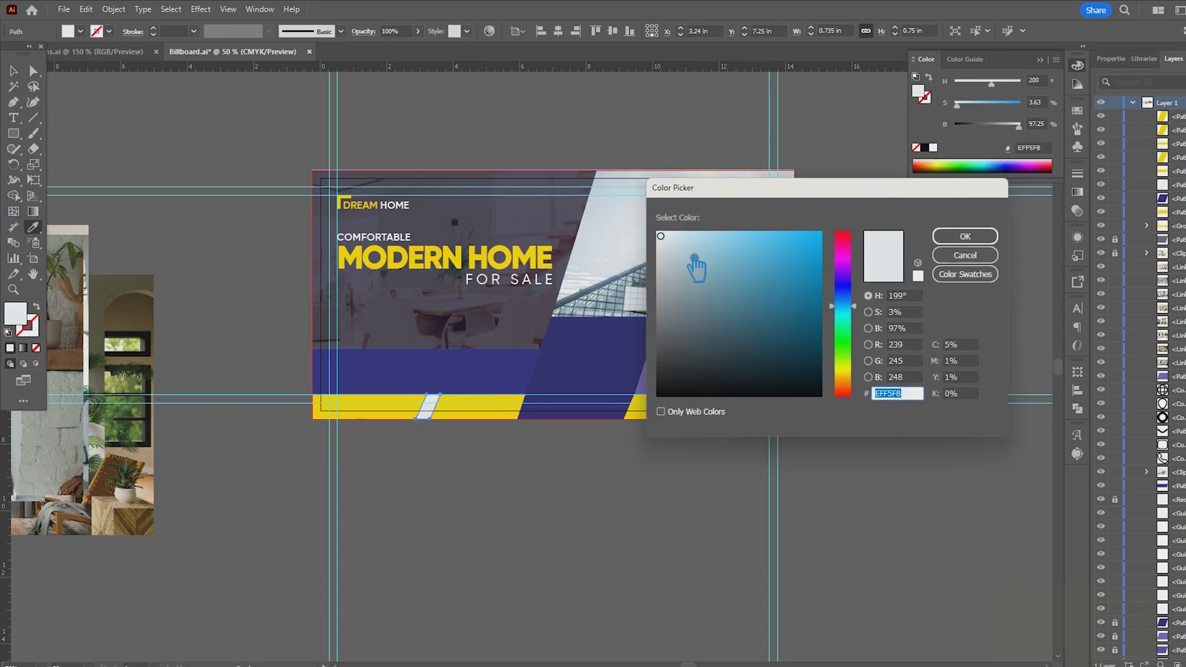
click(985, 233)
click(19, 74)
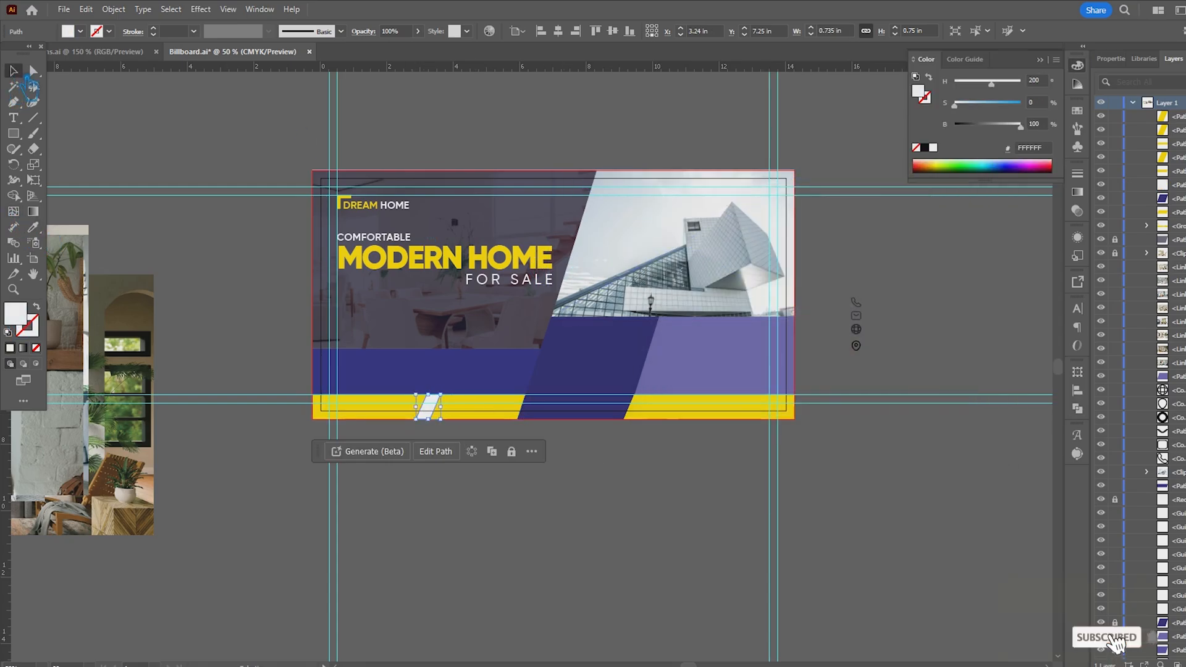
- Delete the first narrow slanted segment from the yellow strip to open a slanted gap
click(603, 535)
click(464, 414)
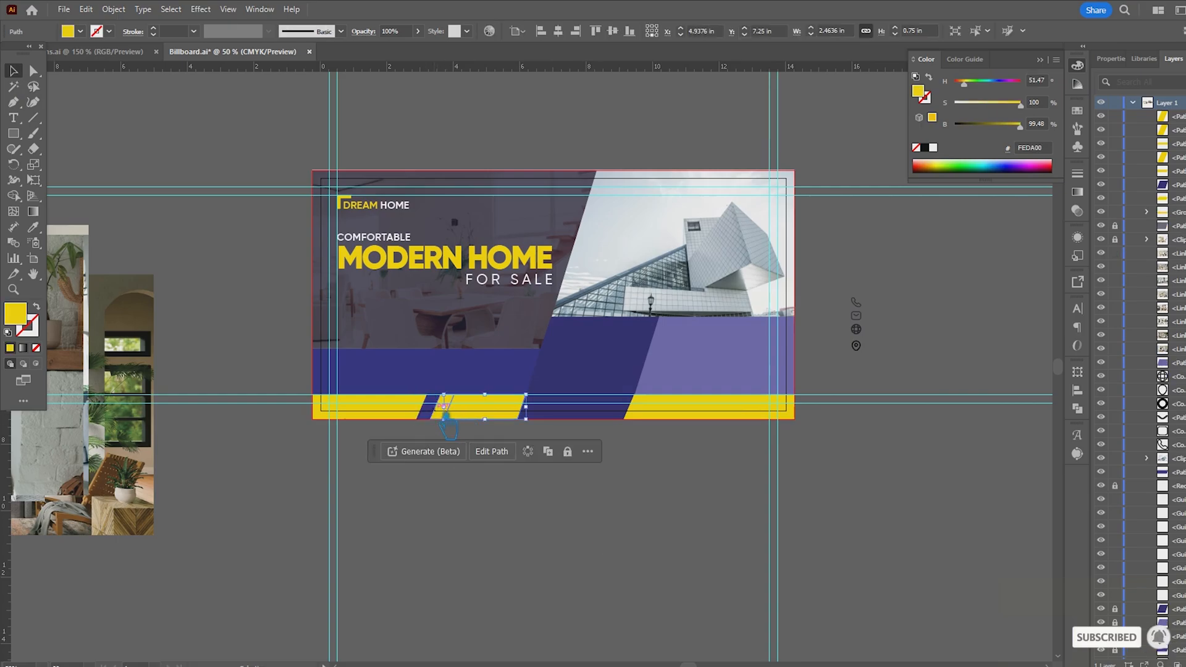
click(448, 491)
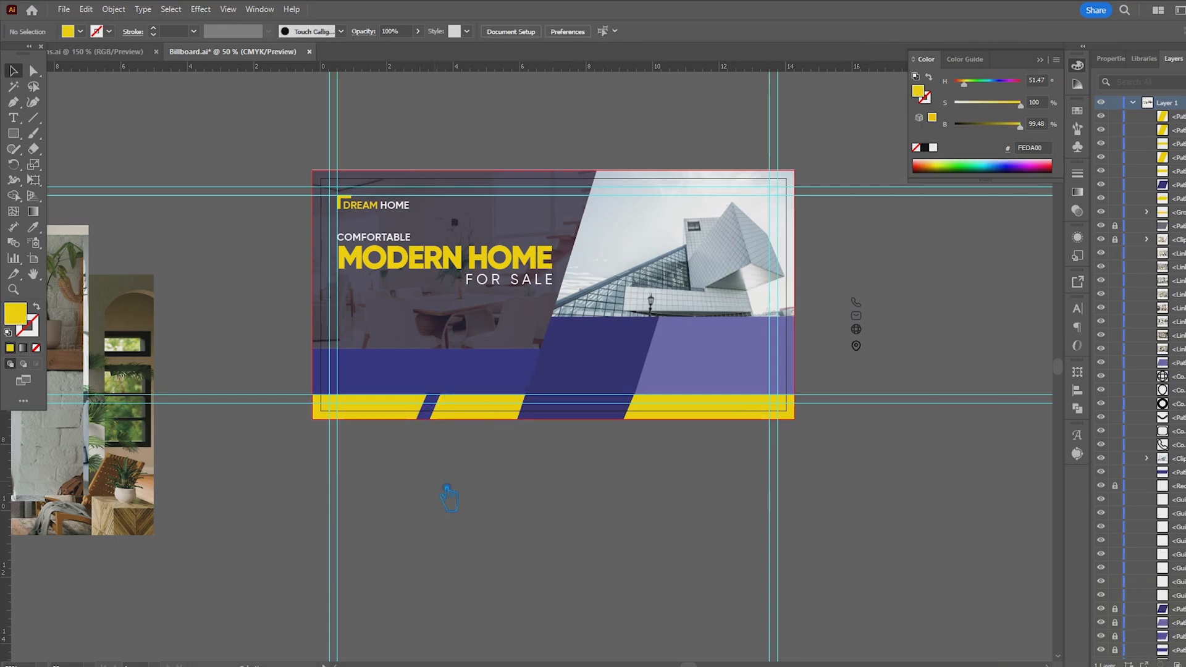
- Try deleting the second narrow slanted segment and the two narrow segments beside the dark blue panel's right edge, and undo the deletions
alt+click(450, 413)
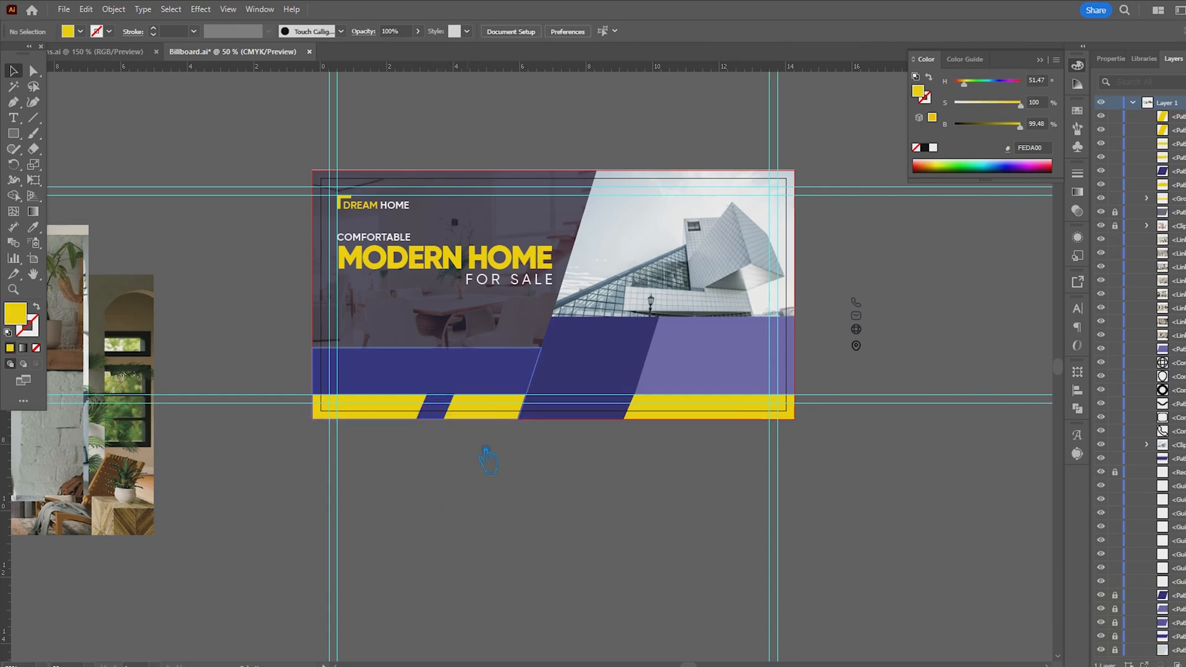
alt+click(647, 411)
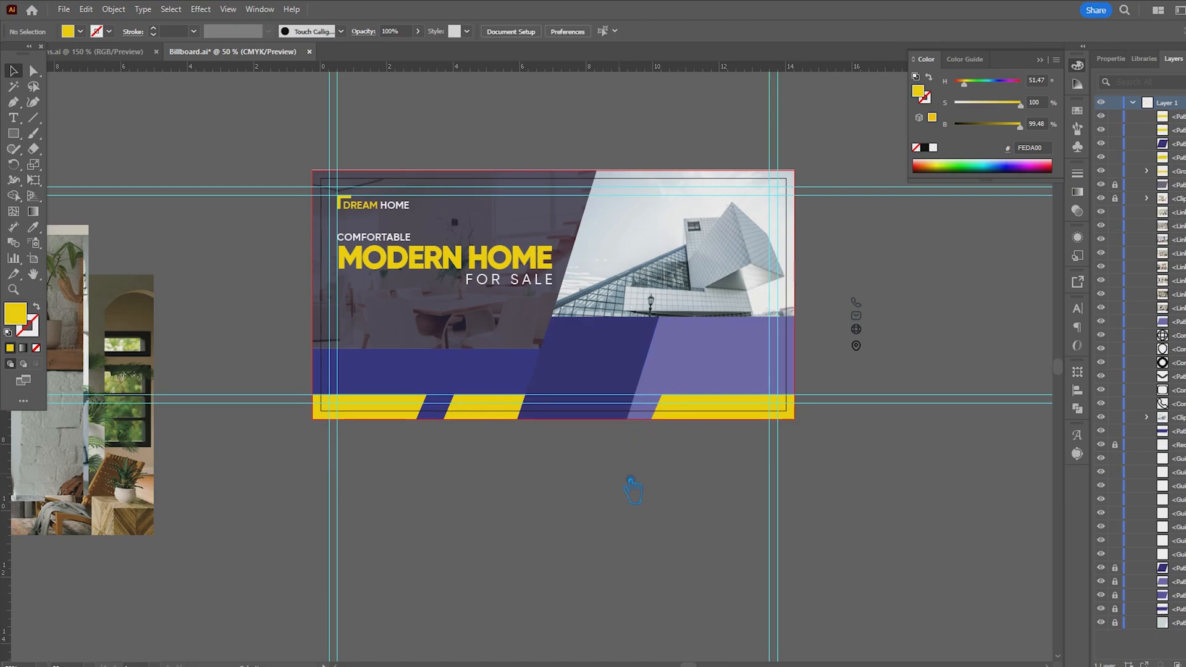
key(ctrl+z)
key(ctrl+z)
key(ctrl+z)
key(ctrl+z)
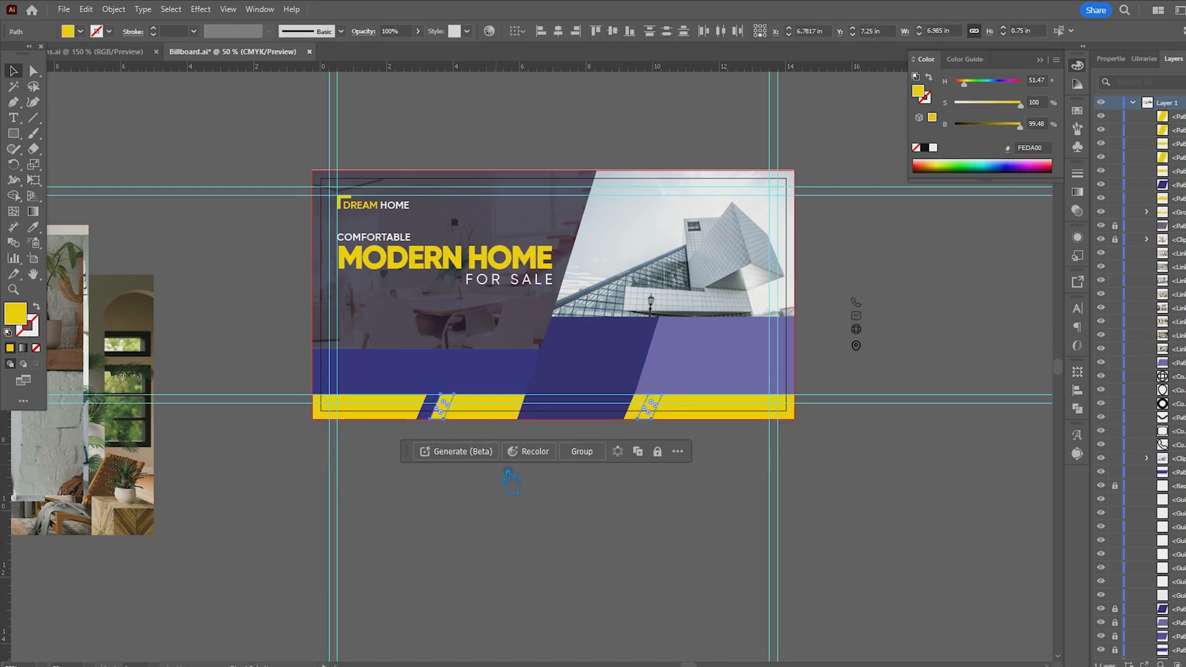
- Delete the wide yellow segment between the slanted stripe and the dark blue panel, and examine the panel's lower right edge
alt+click(501, 411)
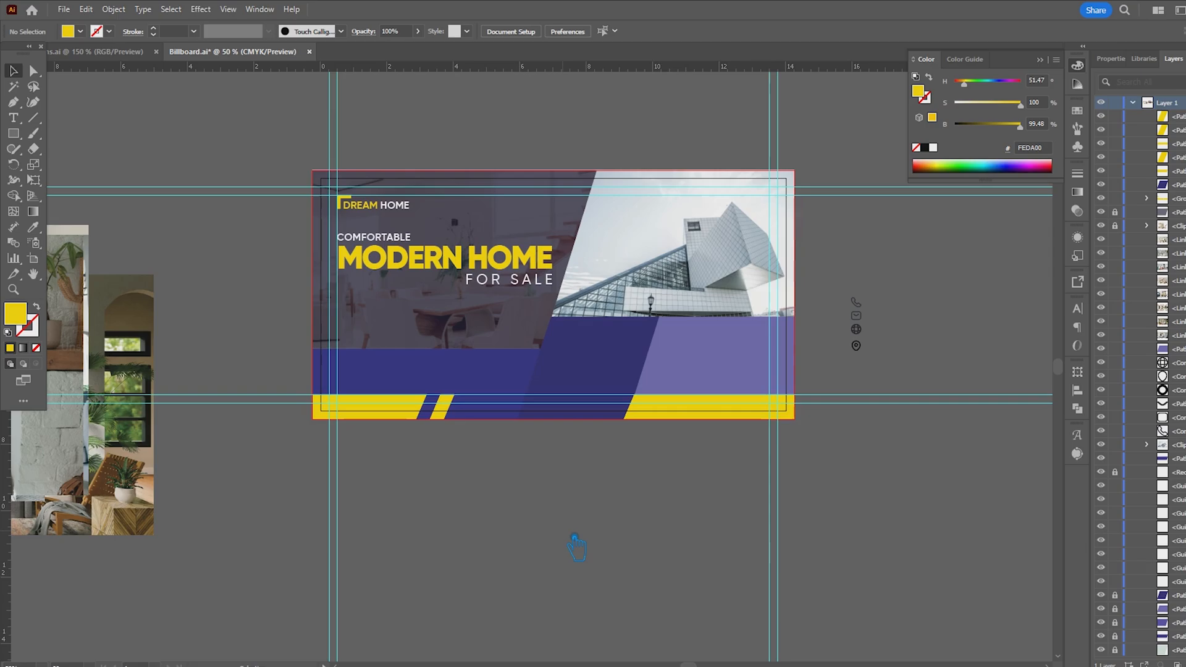
alt+click(655, 415)
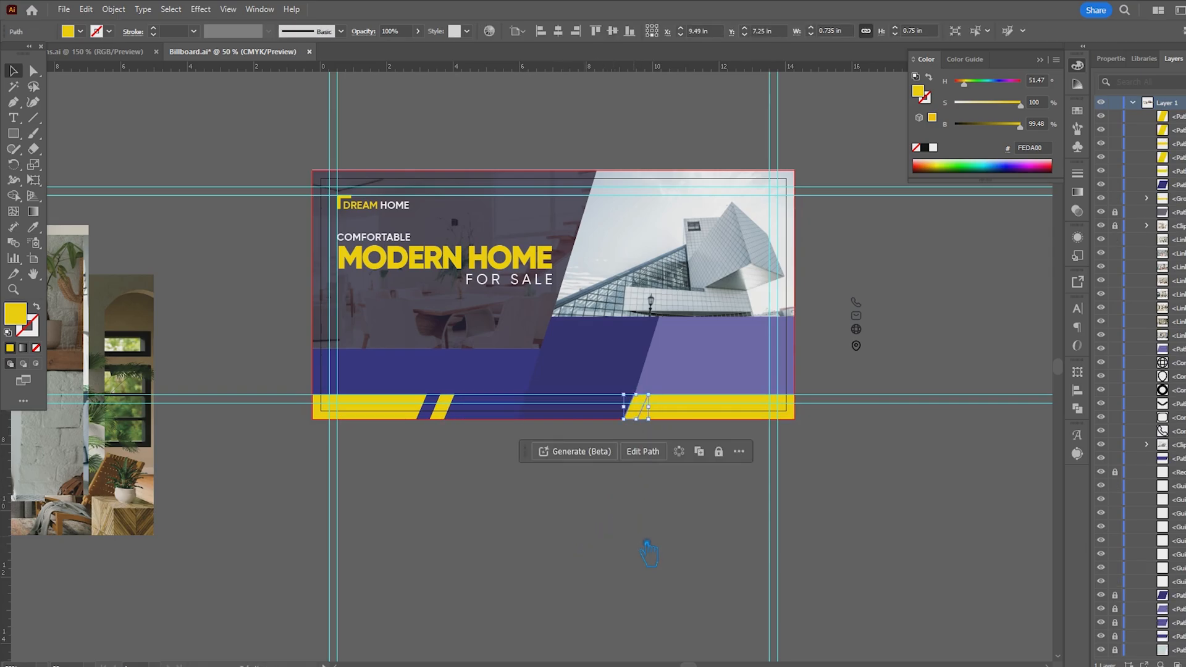
scroll(667, 410, up, 3)
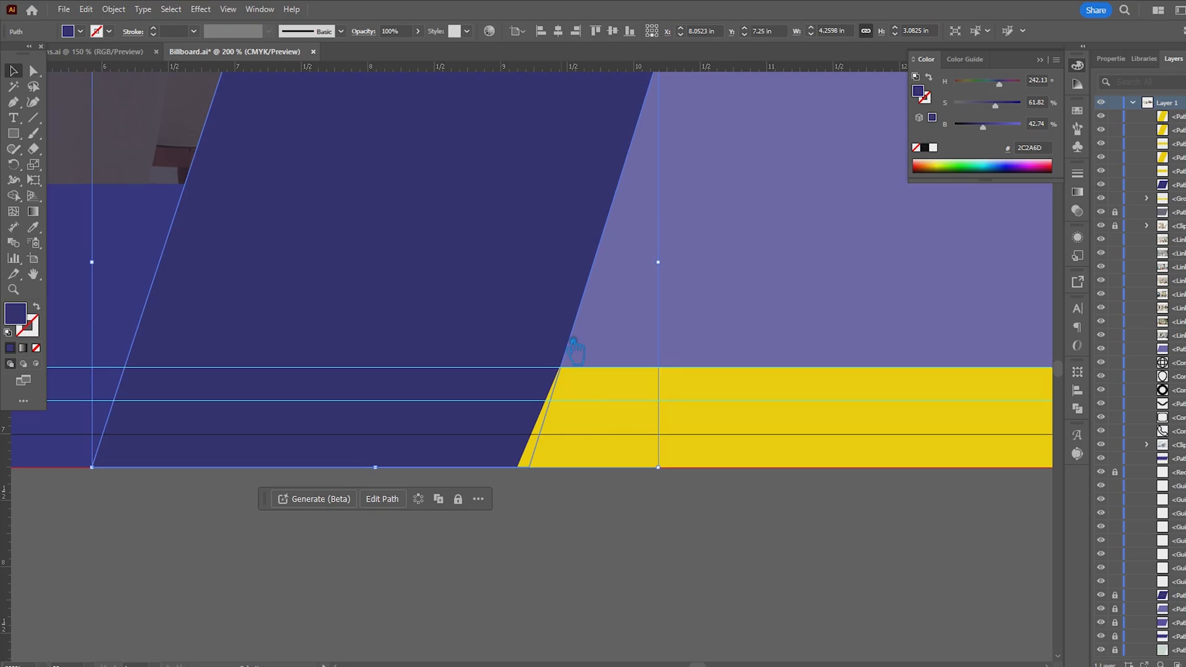
- Delete a narrow slanted segment of the yellow strip just past the dark blue panel, leaving one yellow stripe before the gap
click(569, 535)
click(625, 433)
key(Delete)
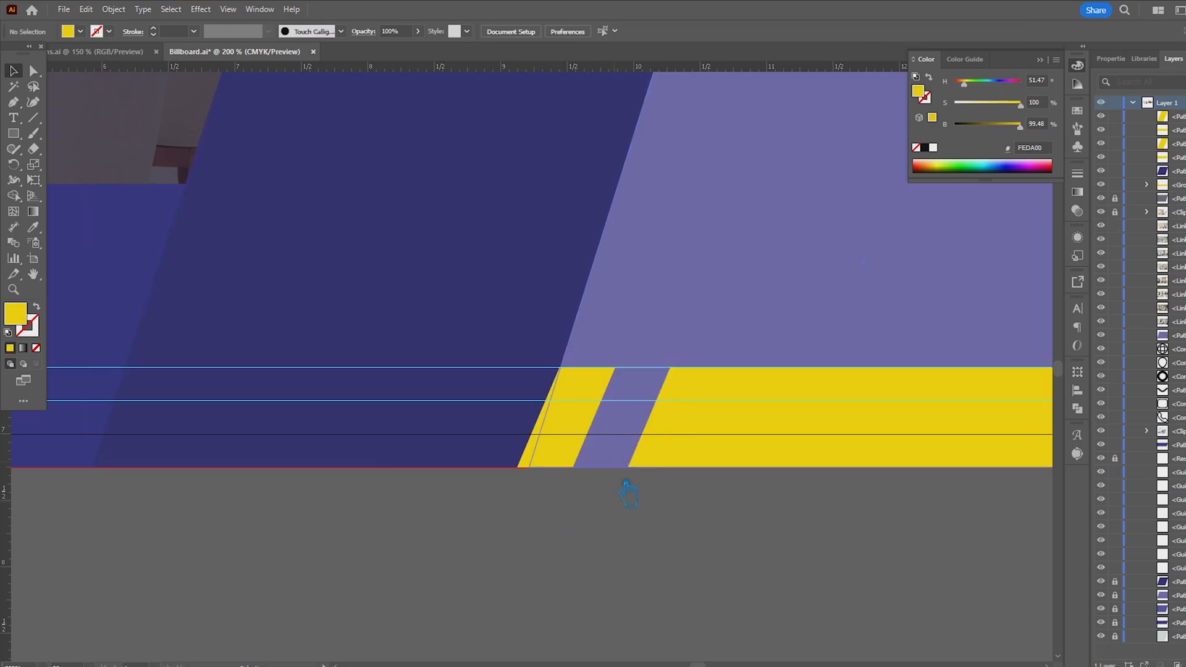
scroll(628, 495, down, 4)
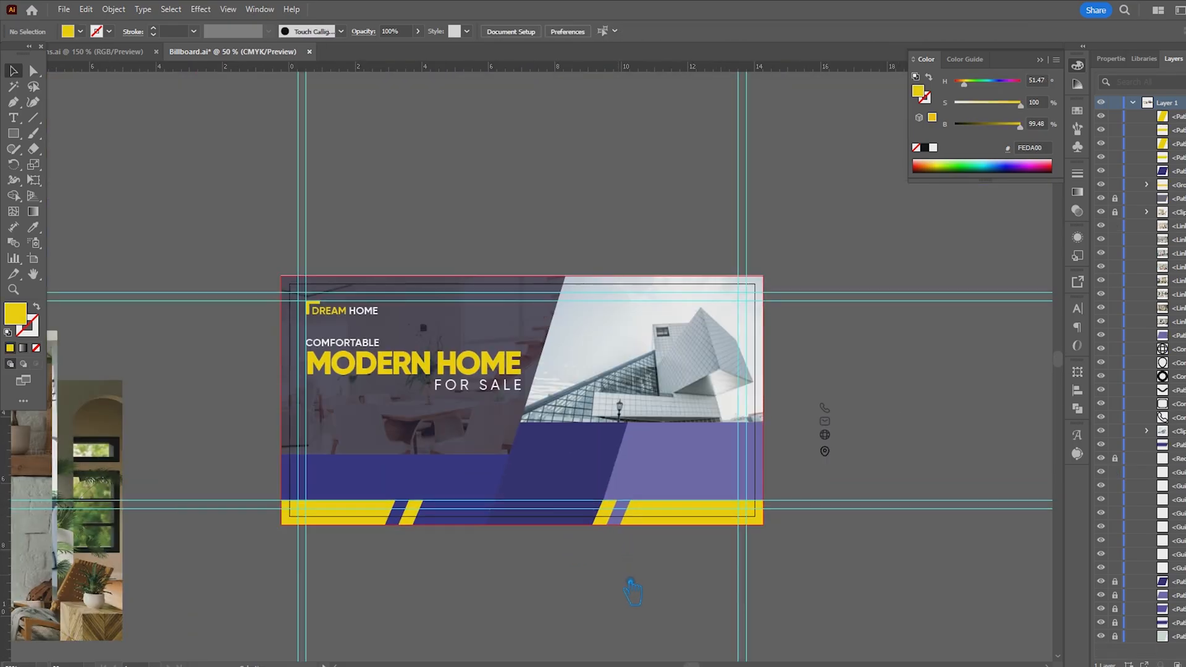
- Group the two narrow slanted yellow stripes in the bottom strip and fill them with white (FFFFFF)
click(426, 521)
key(ctrl+g)
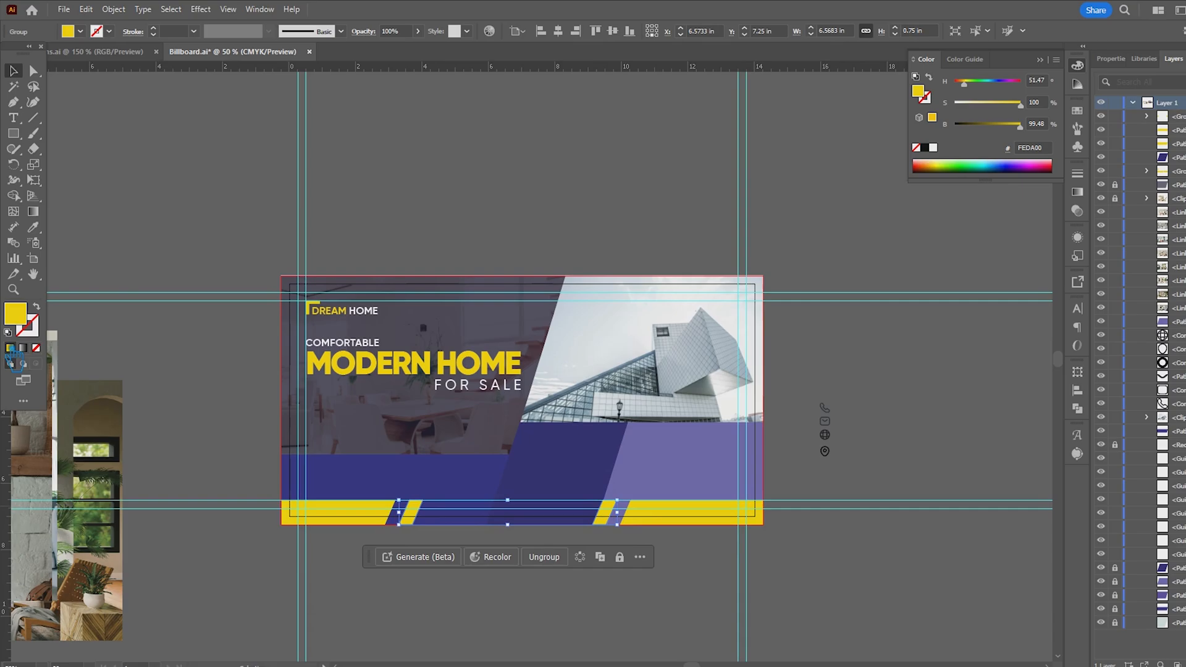
double_click(26, 320)
click(677, 249)
click(966, 234)
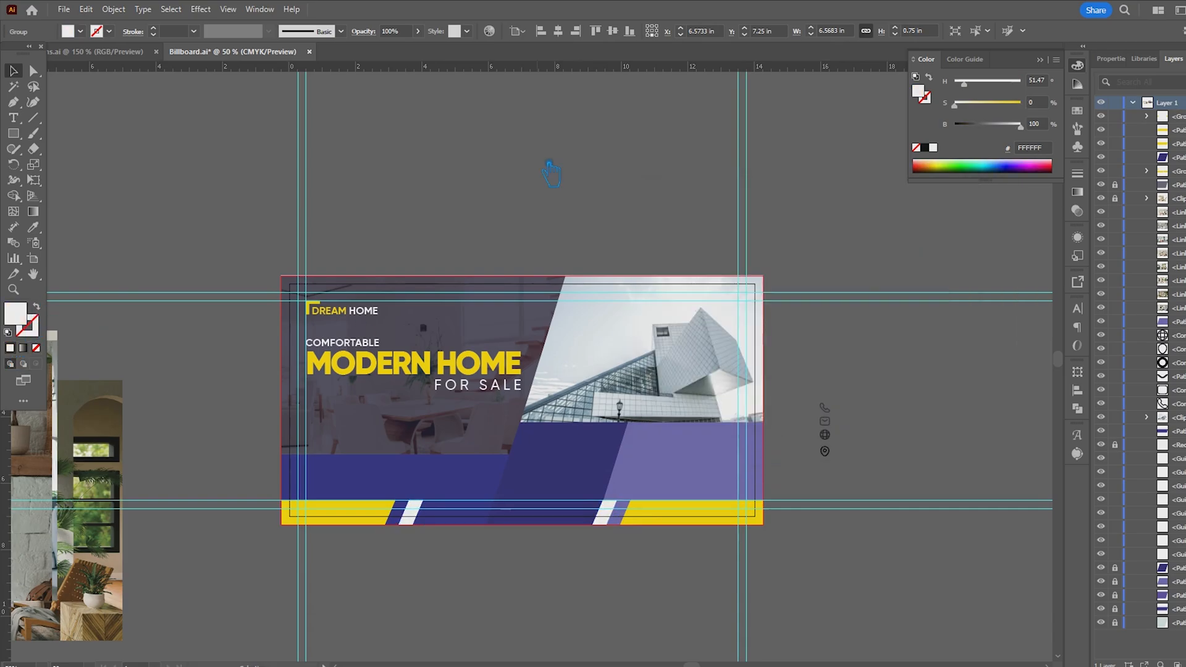
click(551, 168)
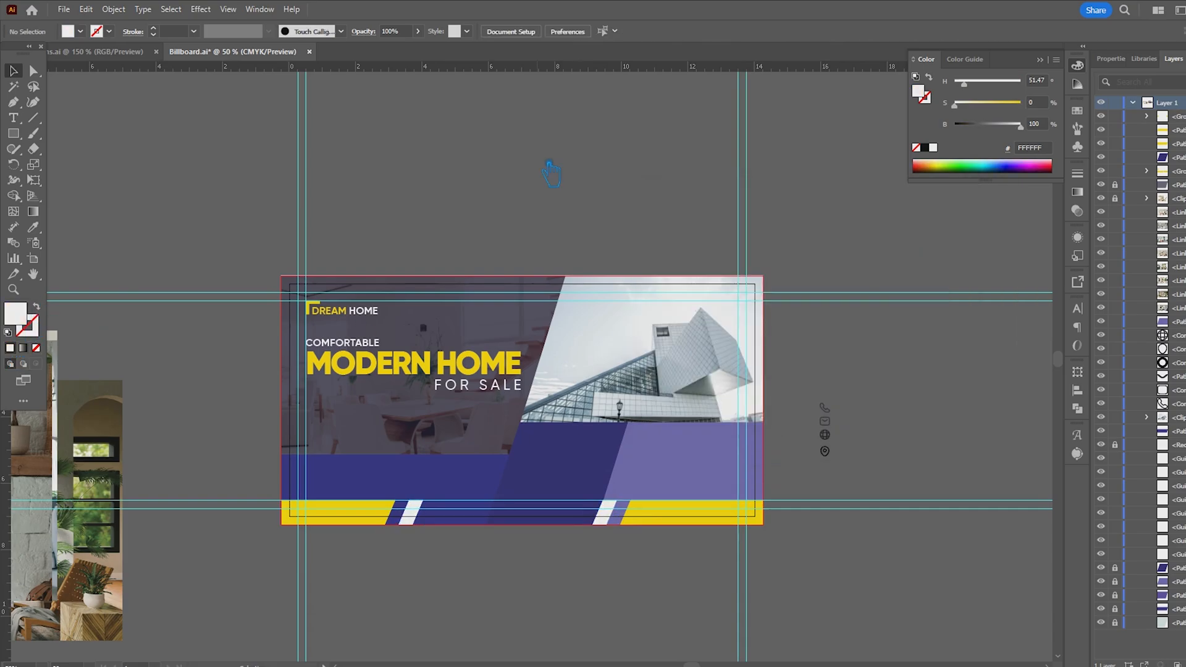
- Recolor the two wide end segments of the bottom strip to a paler yellow
click(366, 523)
shift+click(699, 512)
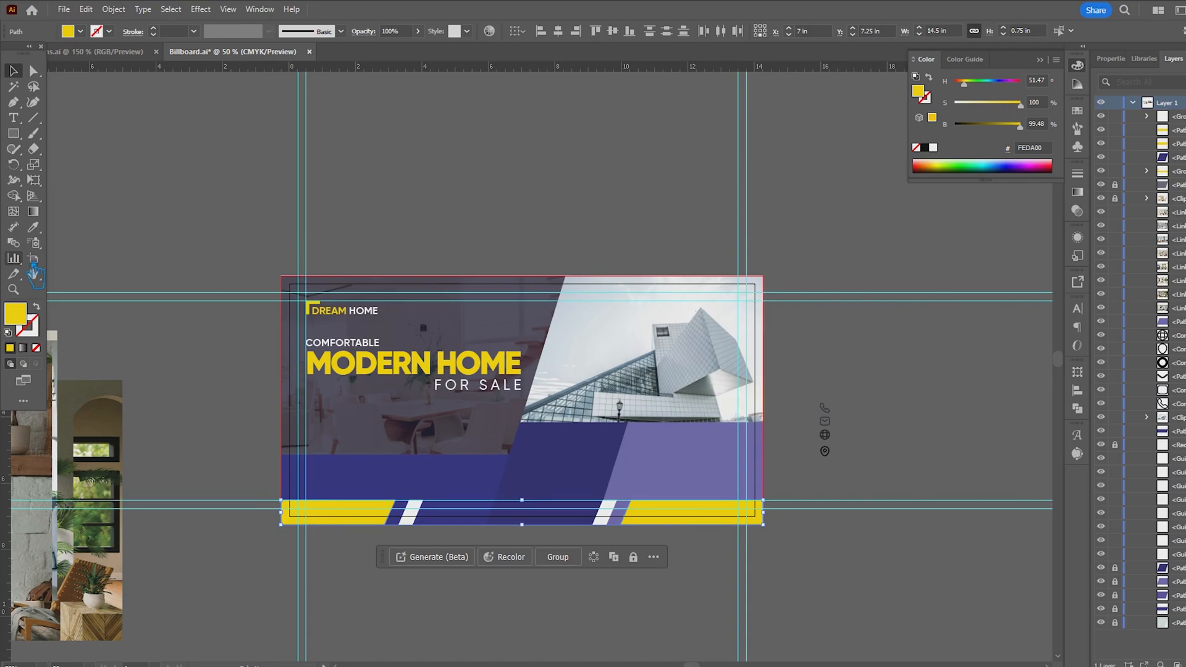
double_click(15, 313)
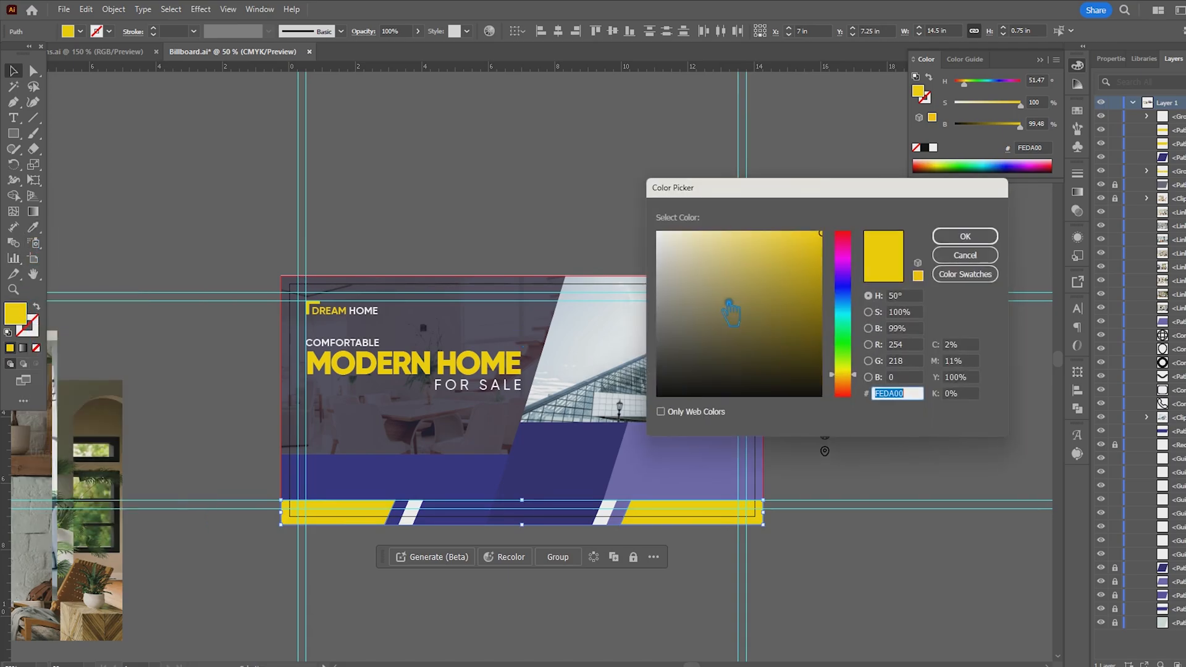
mouse_move(738, 250)
mouse_down()
mouse_move(726, 232)
mouse_move(748, 230)
mouse_up()
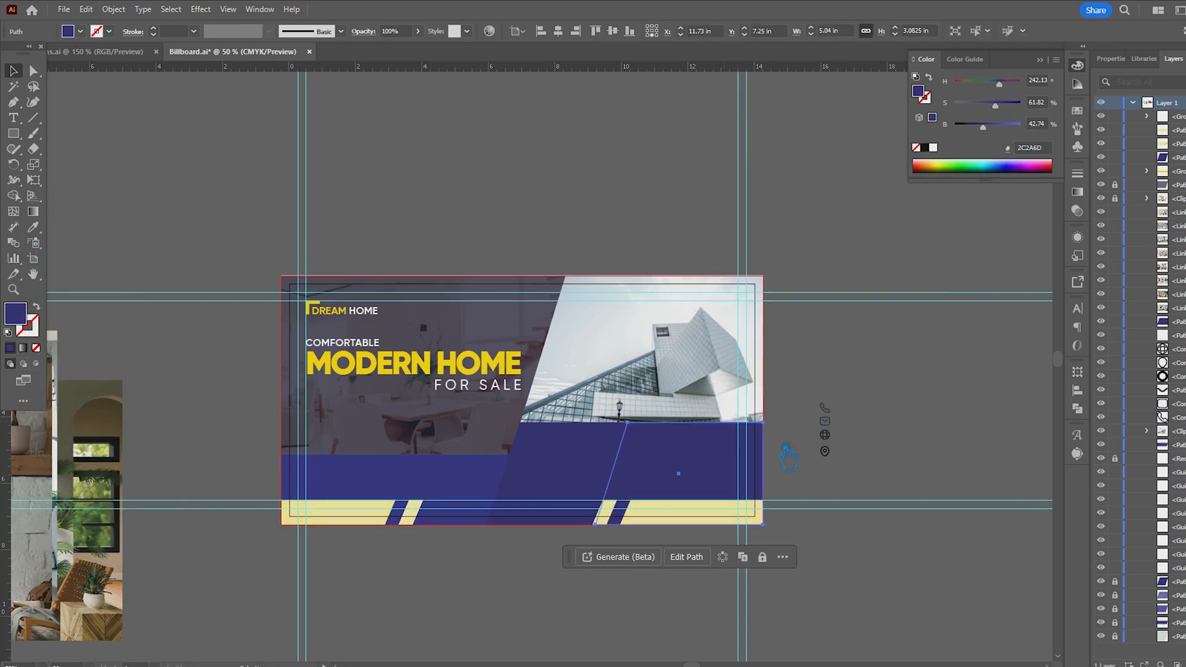
- Place the interior photo Pics-9.jpg over the billboard's lower-right slanted panel, scaled to about 6.59 by 3.79 in
drag(719, 481, 822, 471)
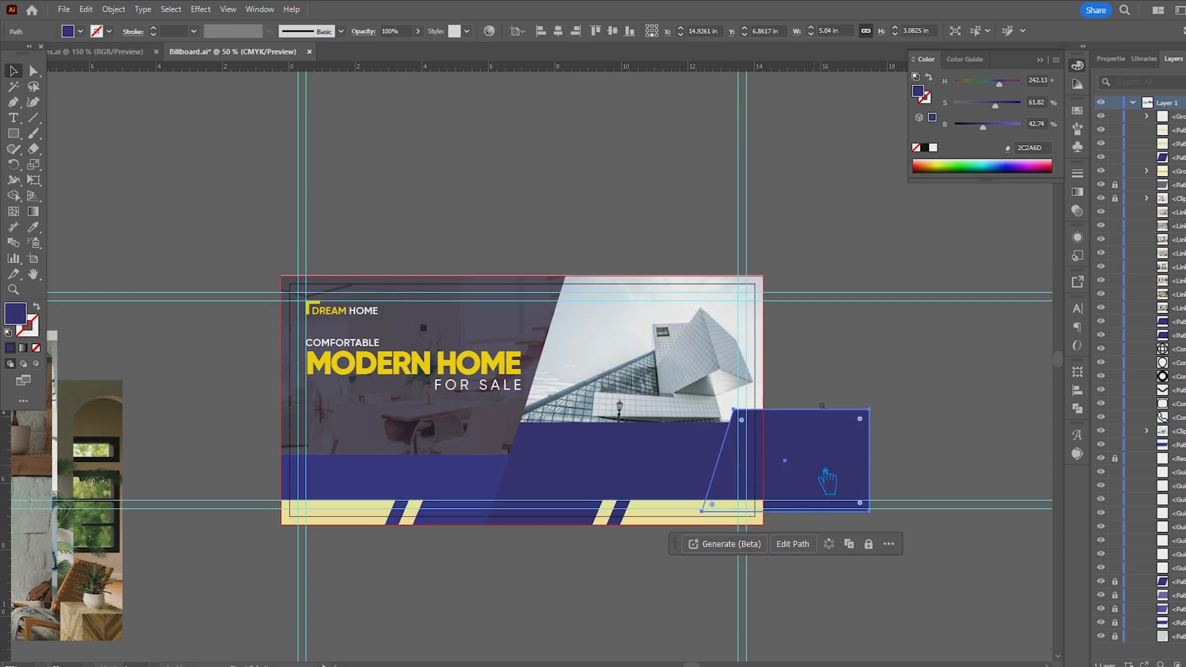
key(ctrl+z)
scroll(159, 427, down, 2)
drag(241, 556, 503, 501)
drag(193, 460, 664, 402)
drag(792, 299, 730, 333)
drag(706, 364, 710, 408)
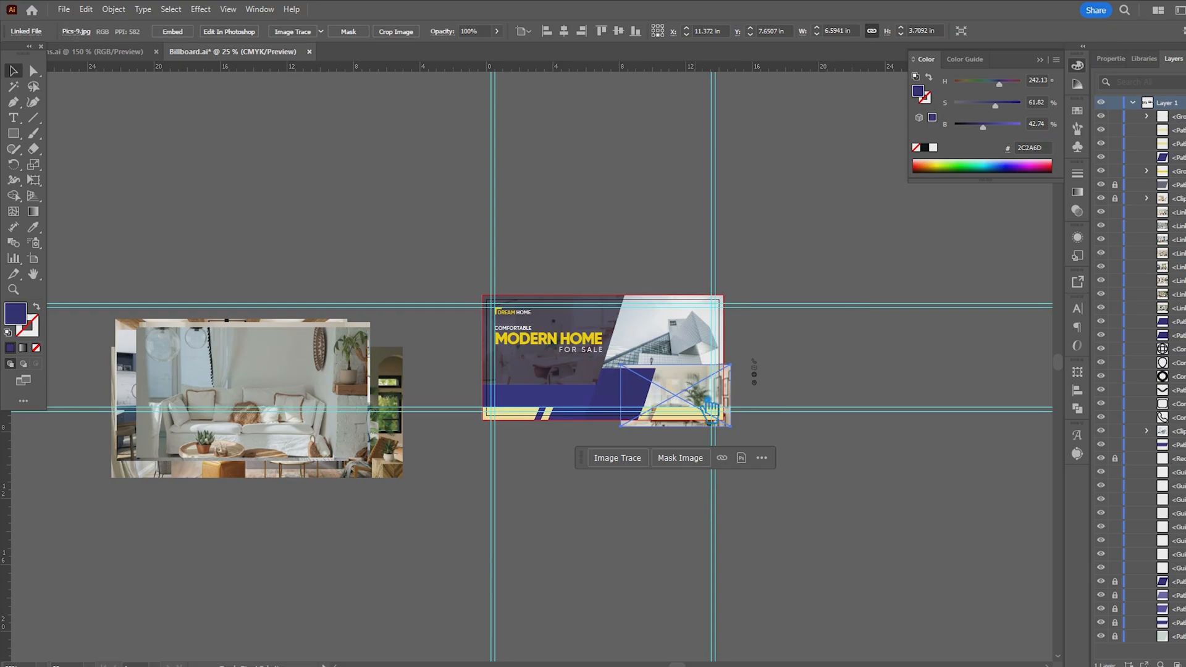
- Clip the interior photo into the lower-right slanted panel shape and send the masked photo to the back
key(ctrl+shift+bracketleft)
shift+click(698, 398)
right_click(698, 397)
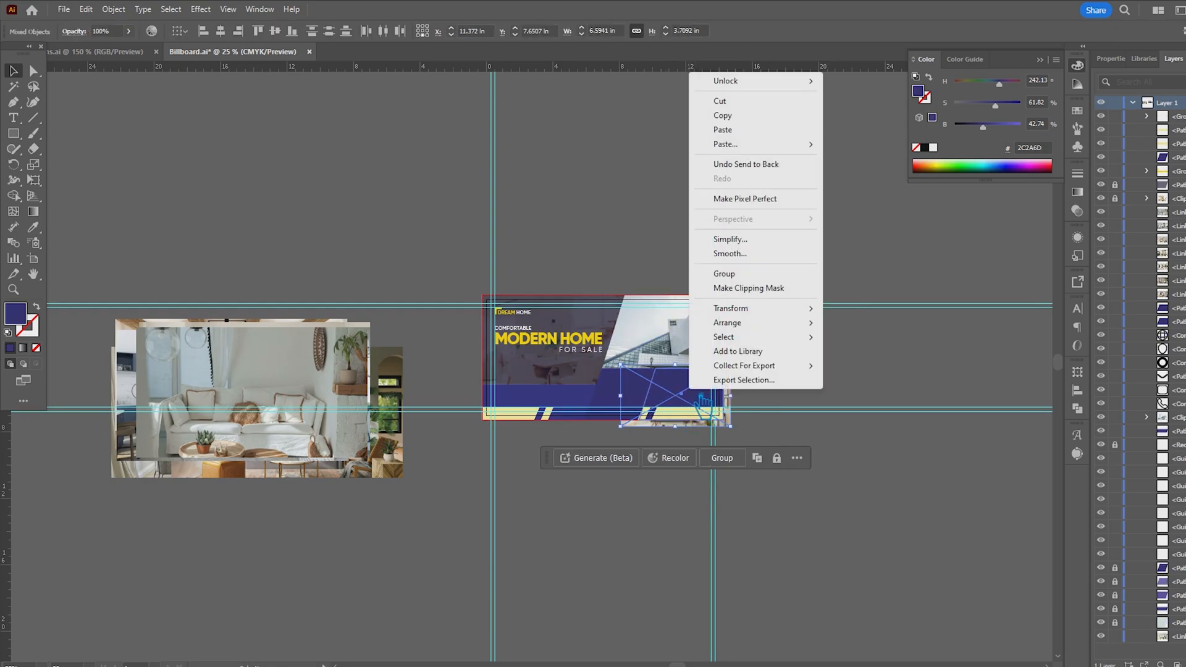
click(755, 288)
click(826, 375)
scroll(709, 409, up, 3)
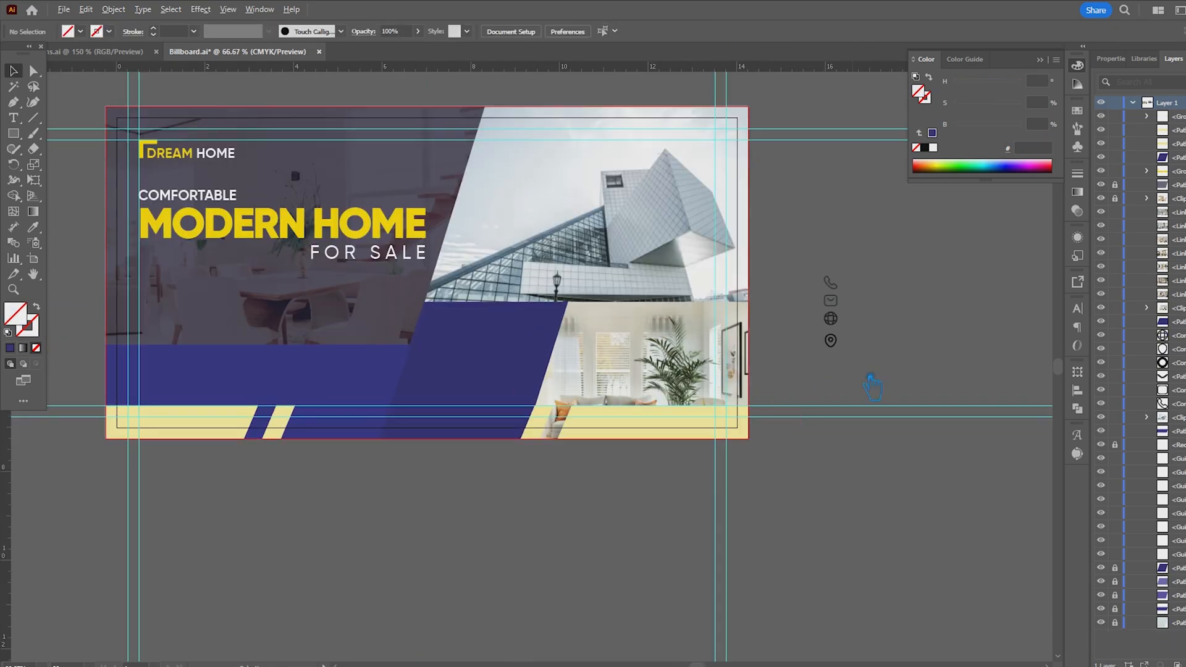
key(ctrl+z)
key(ctrl+z)
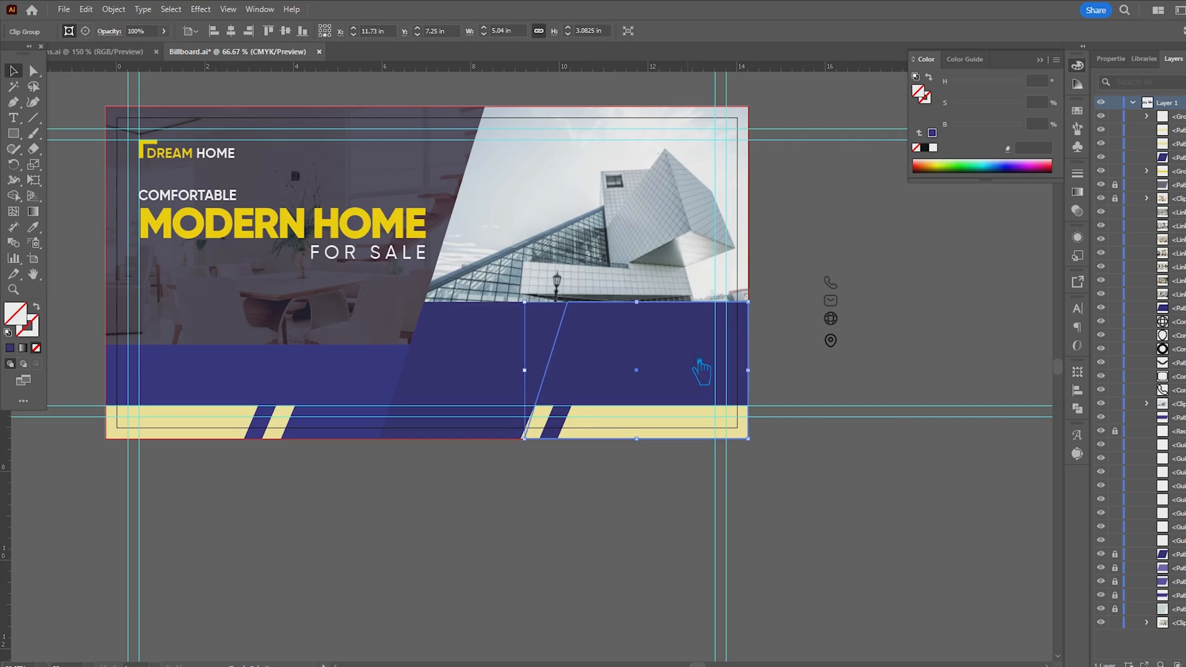
click(882, 451)
- Set the opacity of the dark blue slanted panel at the billboard's lower right to 70%
click(661, 373)
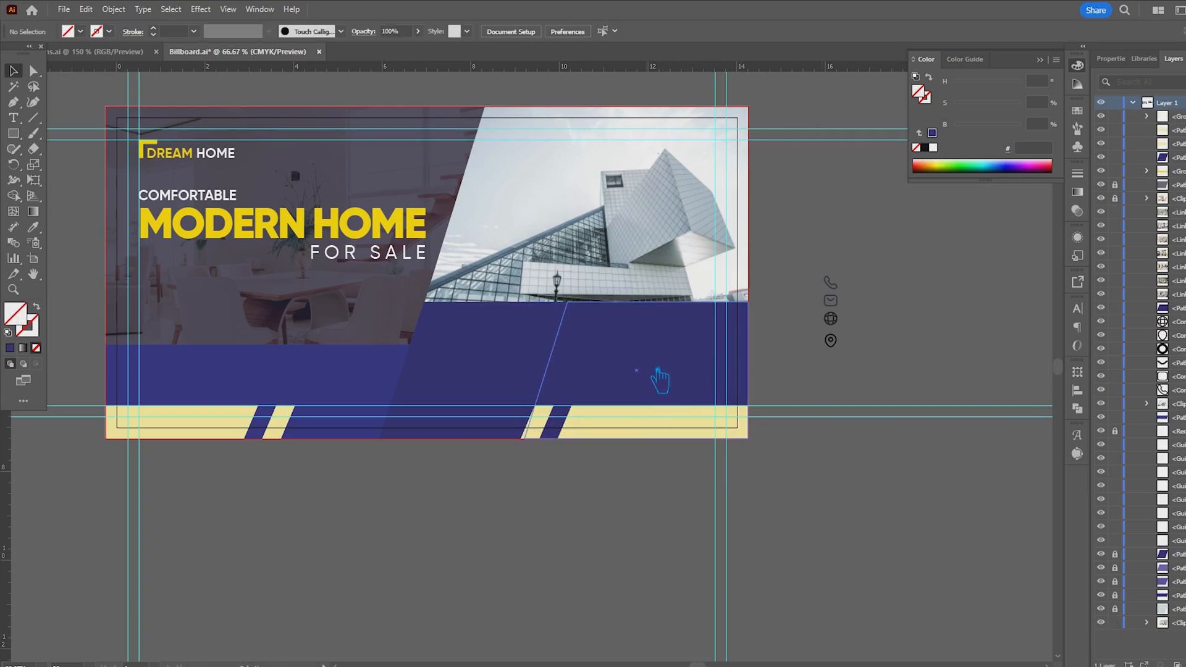
double_click(23, 322)
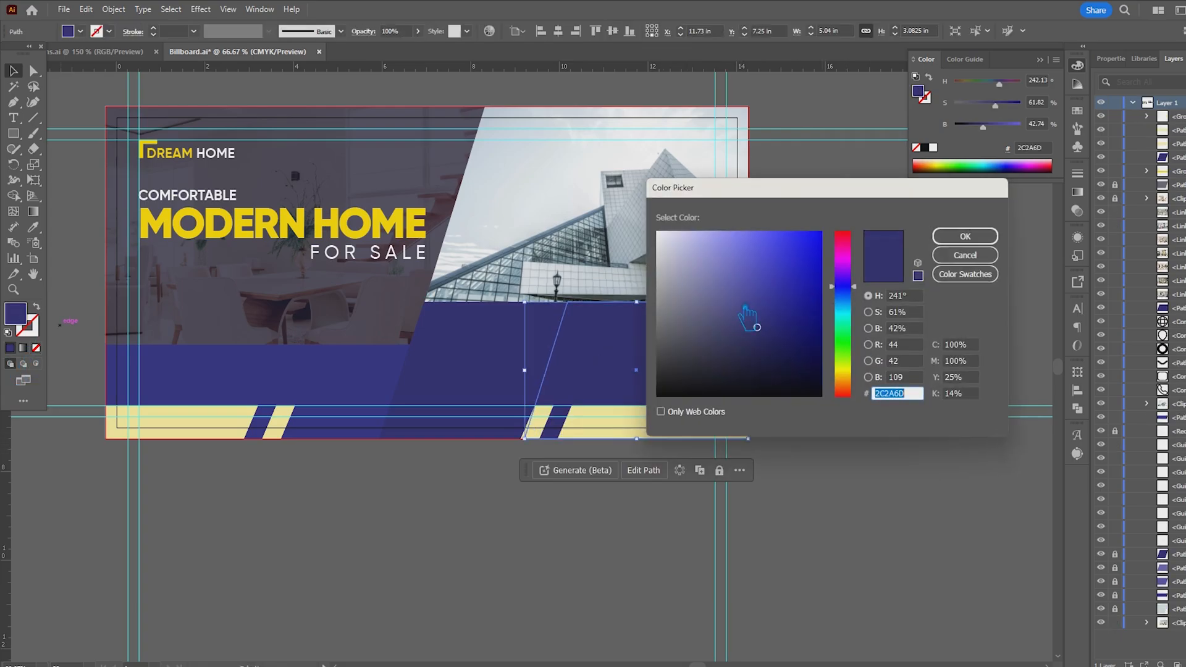
click(965, 255)
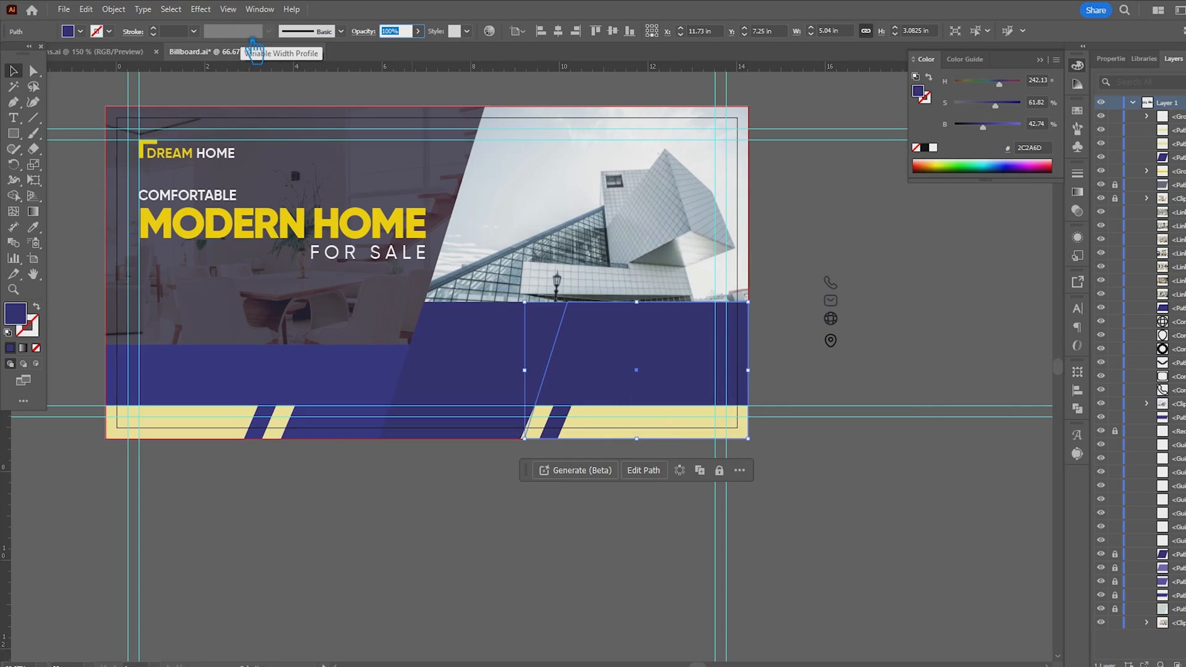
text(70)
key(Return)
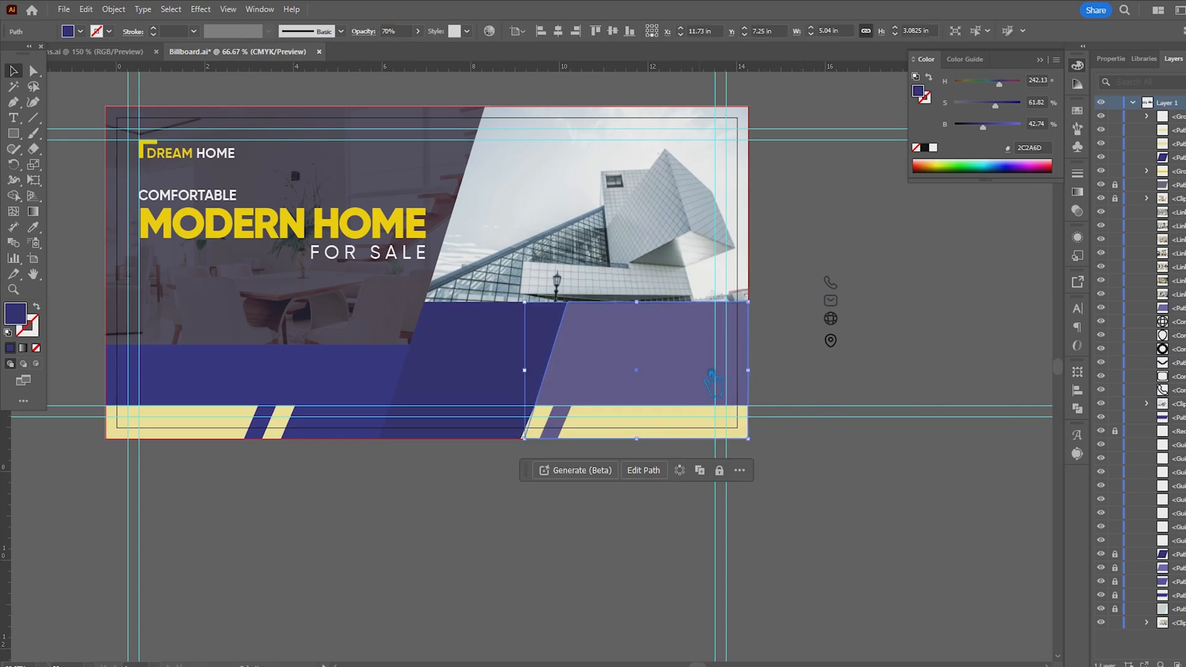
- Hide the translucent lower-right panel and bring the masked interior photo with the adjoining strip pieces to the front
key(ctrl+7)
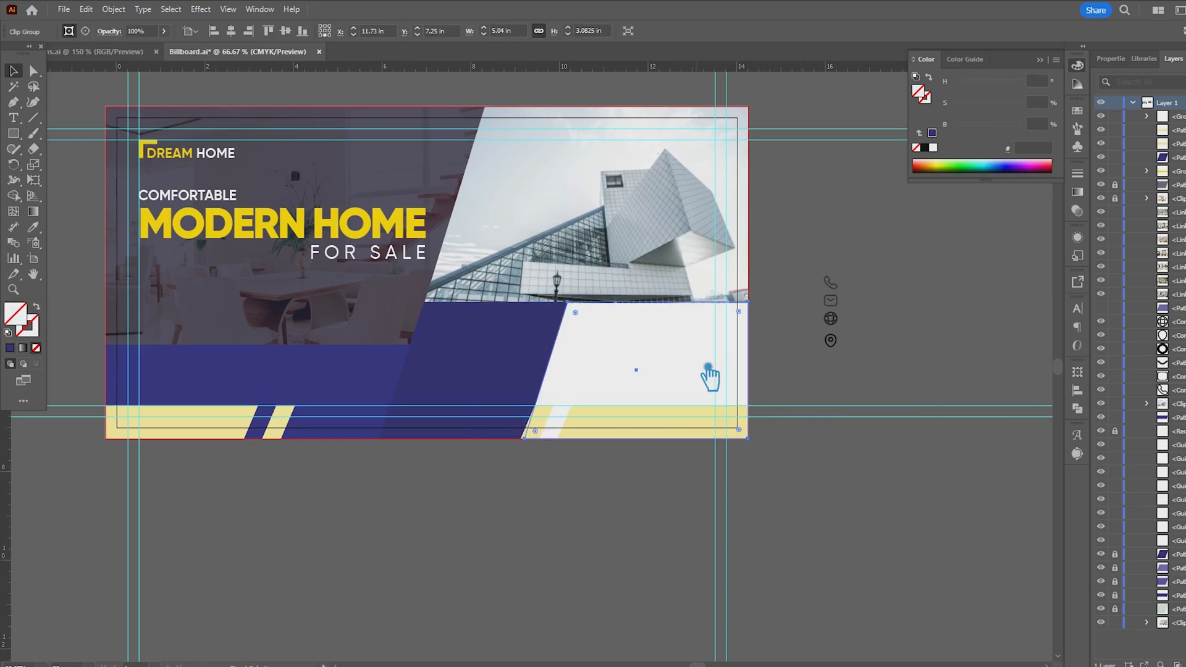
shift+click(666, 424)
shift+click(549, 419)
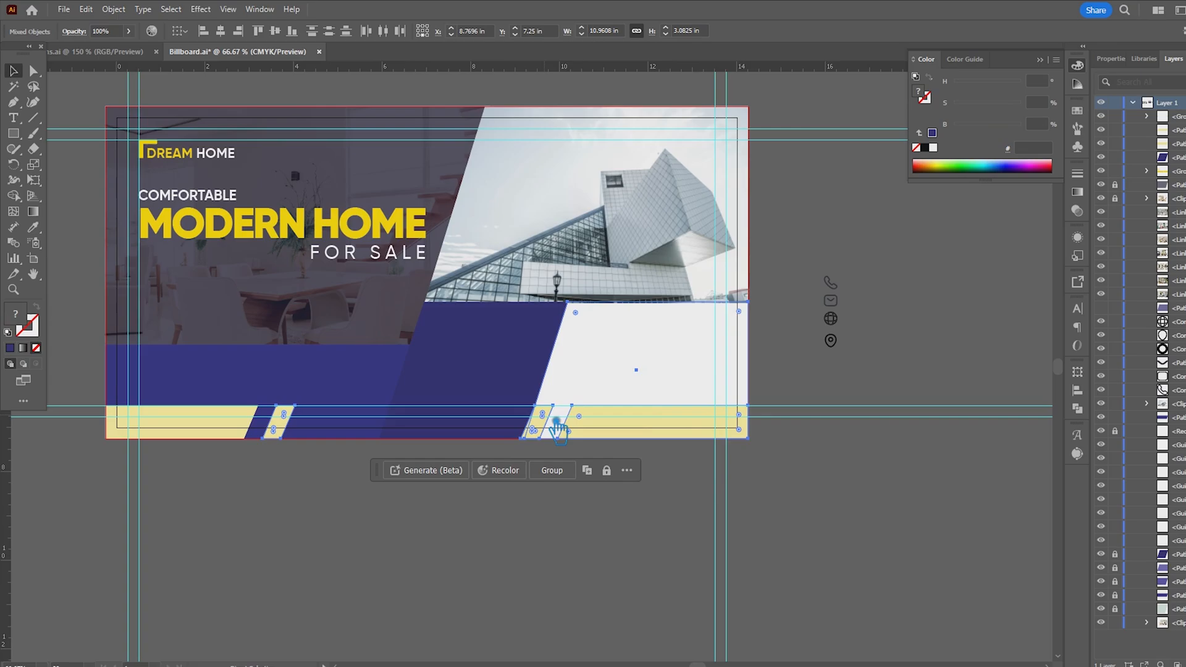
key(ctrl+shift+bracketright)
- Show the hidden translucent panel again and bring it and the adjoining yellow strip pieces in front of the masked photo
click(881, 316)
key(ctrl+alt+3)
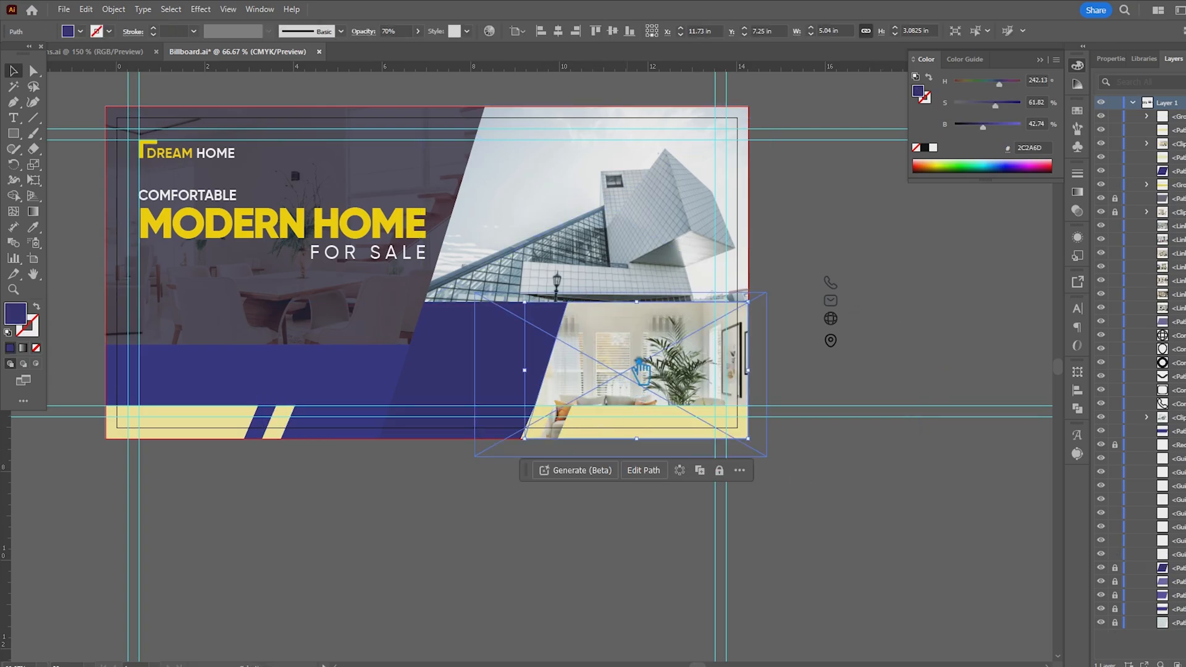
shift+click(620, 427)
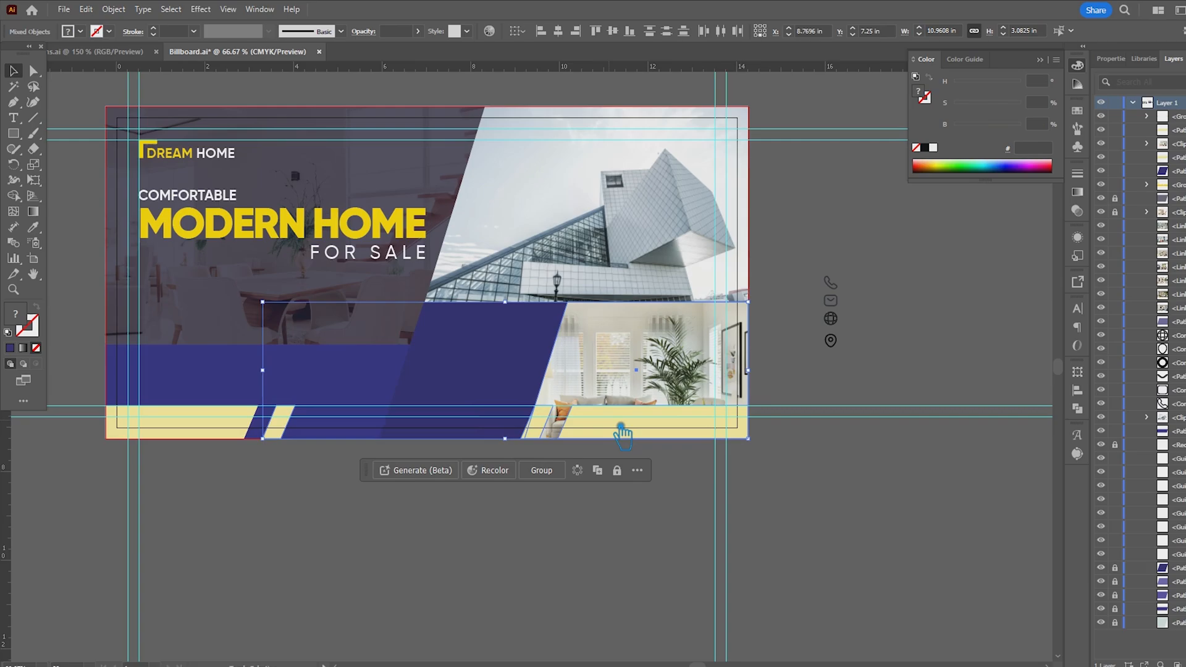
key(ctrl+shift+])
click(860, 399)
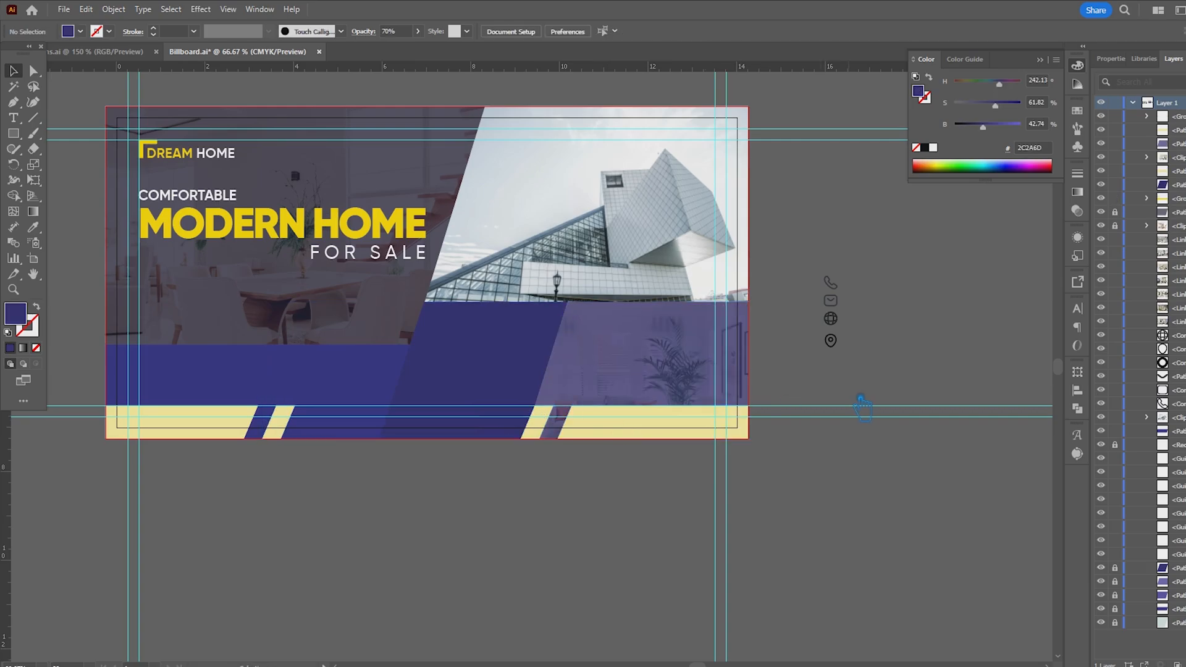
click(705, 359)
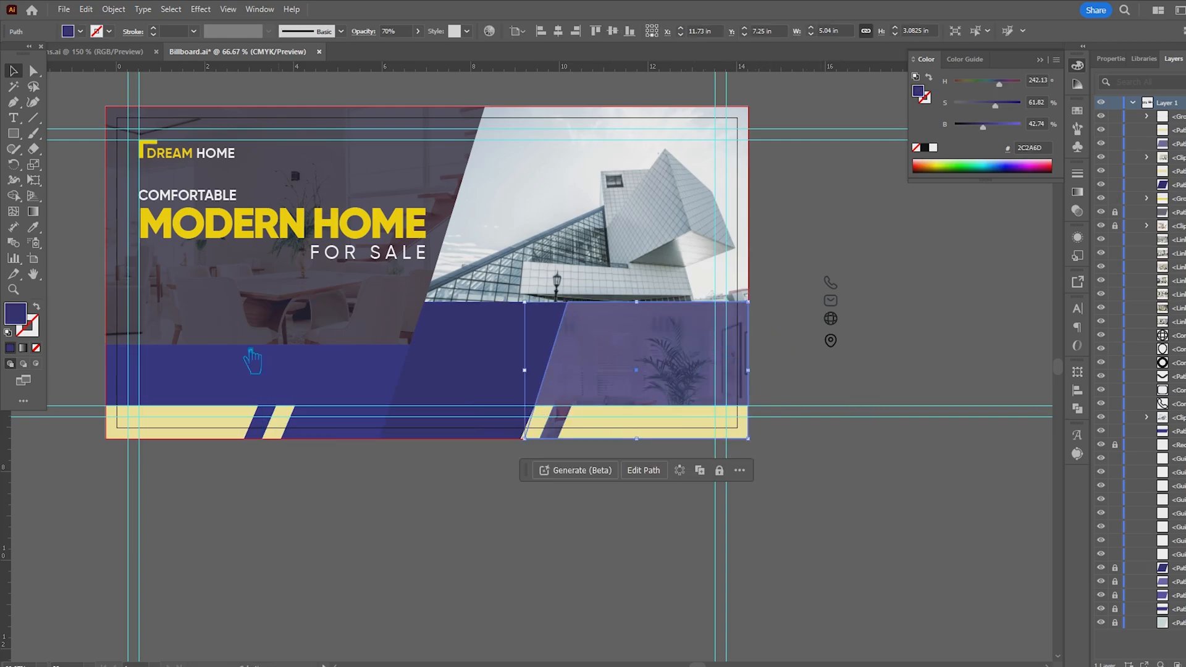
double_click(25, 317)
mouse_move(789, 336)
mouse_down()
mouse_move(816, 378)
mouse_move(783, 356)
mouse_move(799, 276)
mouse_move(821, 269)
mouse_up()
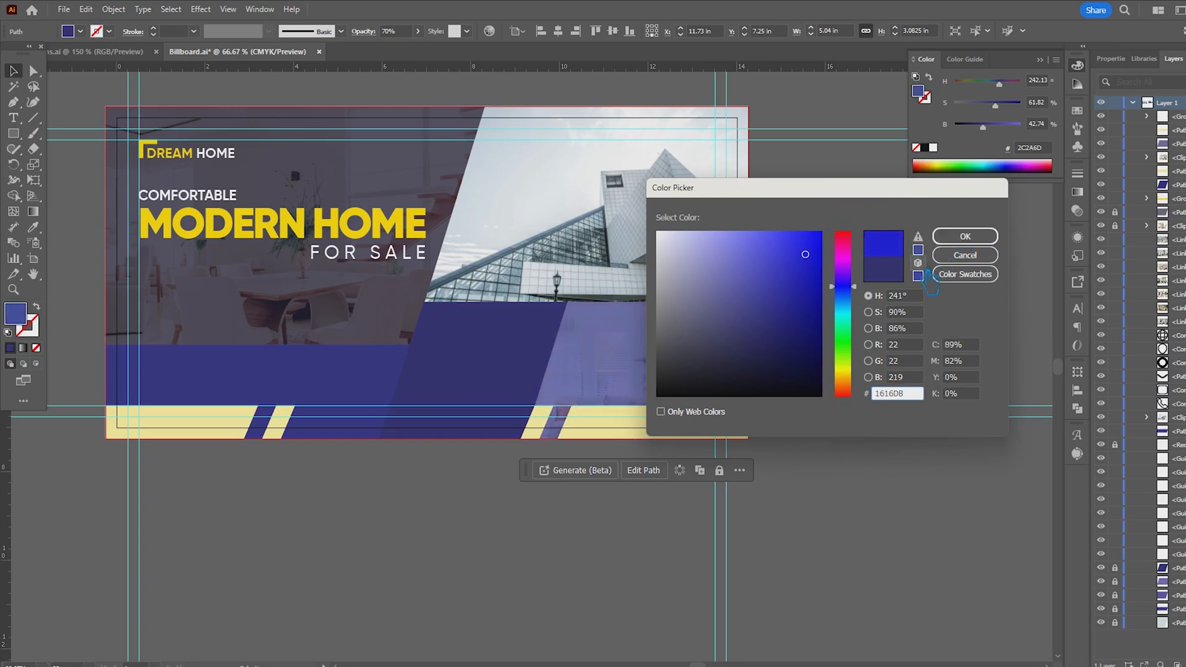
click(965, 255)
click(841, 444)
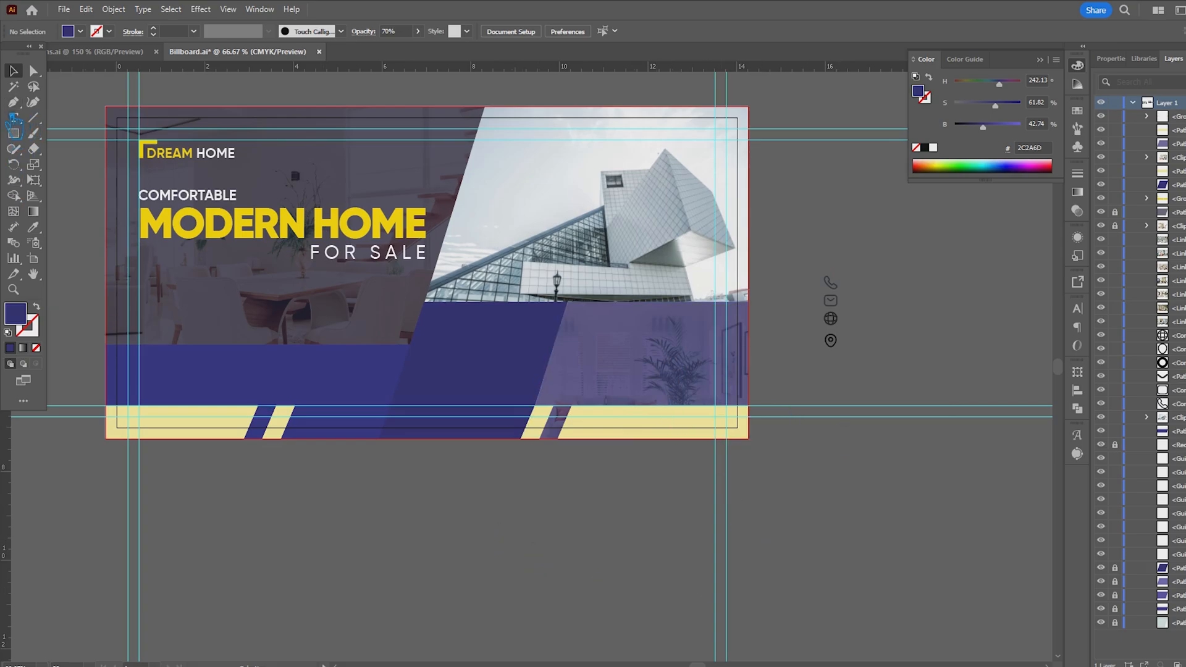
- Add the text "CALL US FOR TO BOOK NOW" on the translucent panel in Gilroy-SemiBold at 18 pt
click(595, 339)
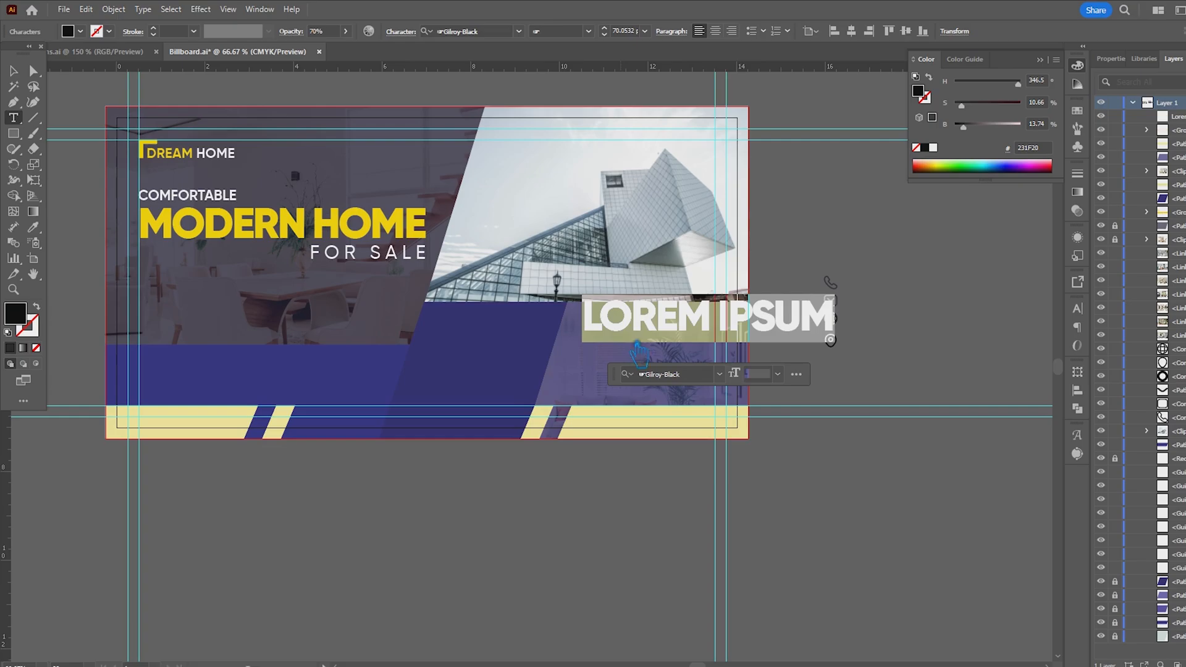
click(644, 32)
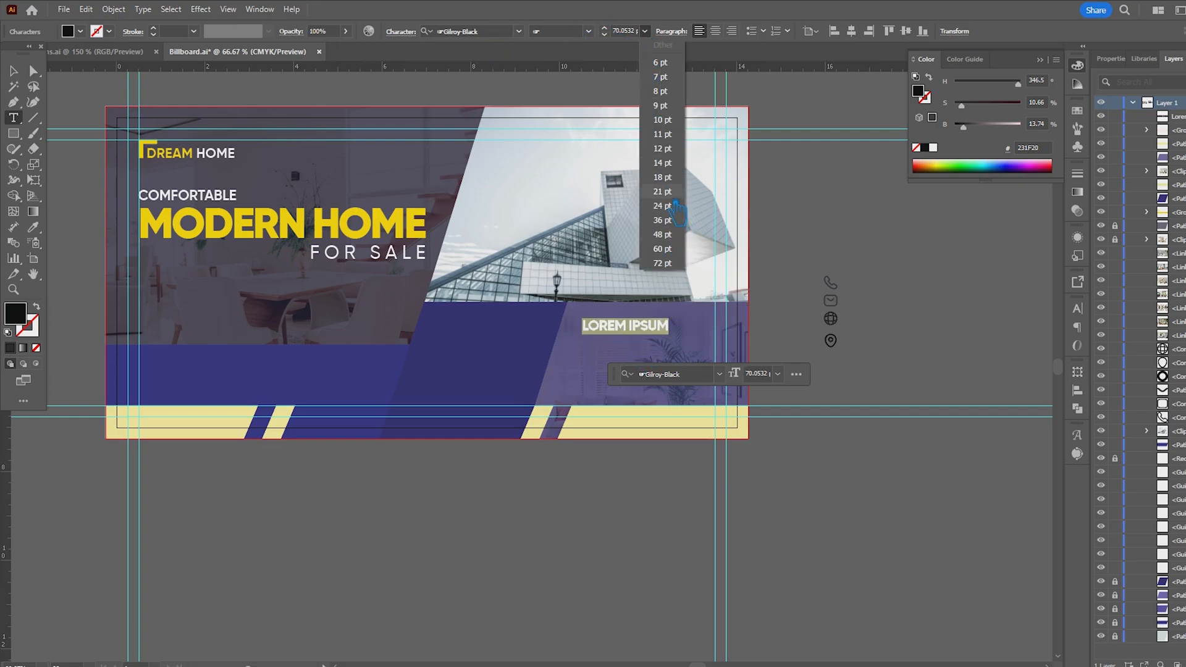
click(662, 177)
click(535, 38)
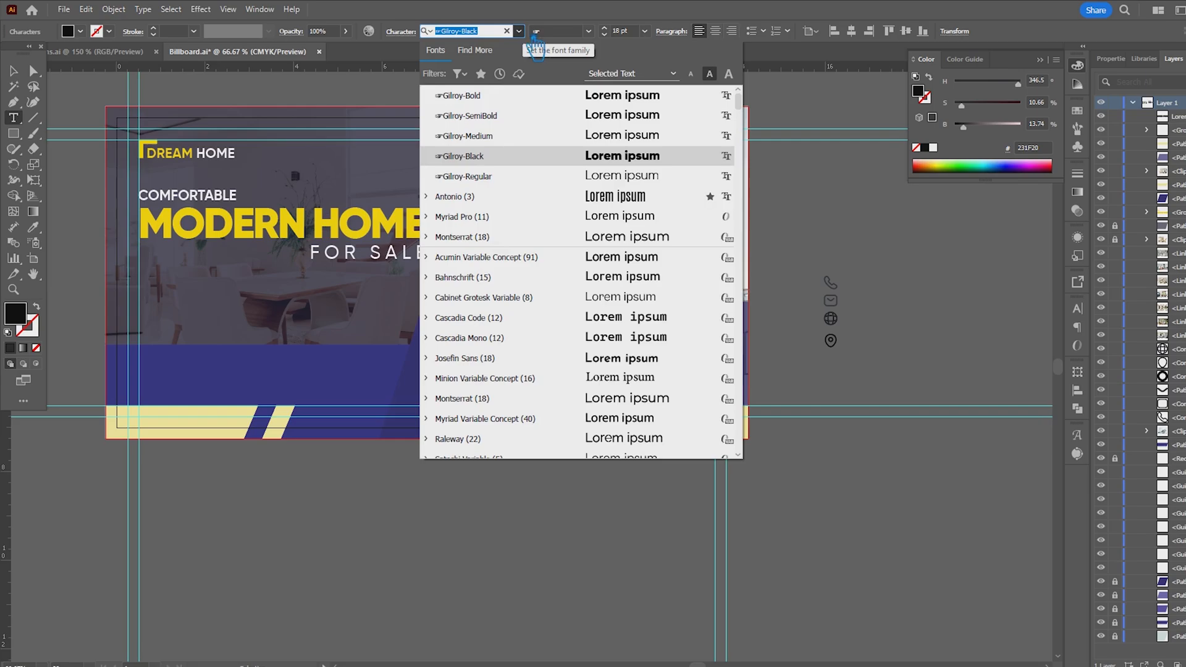
click(507, 124)
text(CALL US FOR TO BOOK NOW)
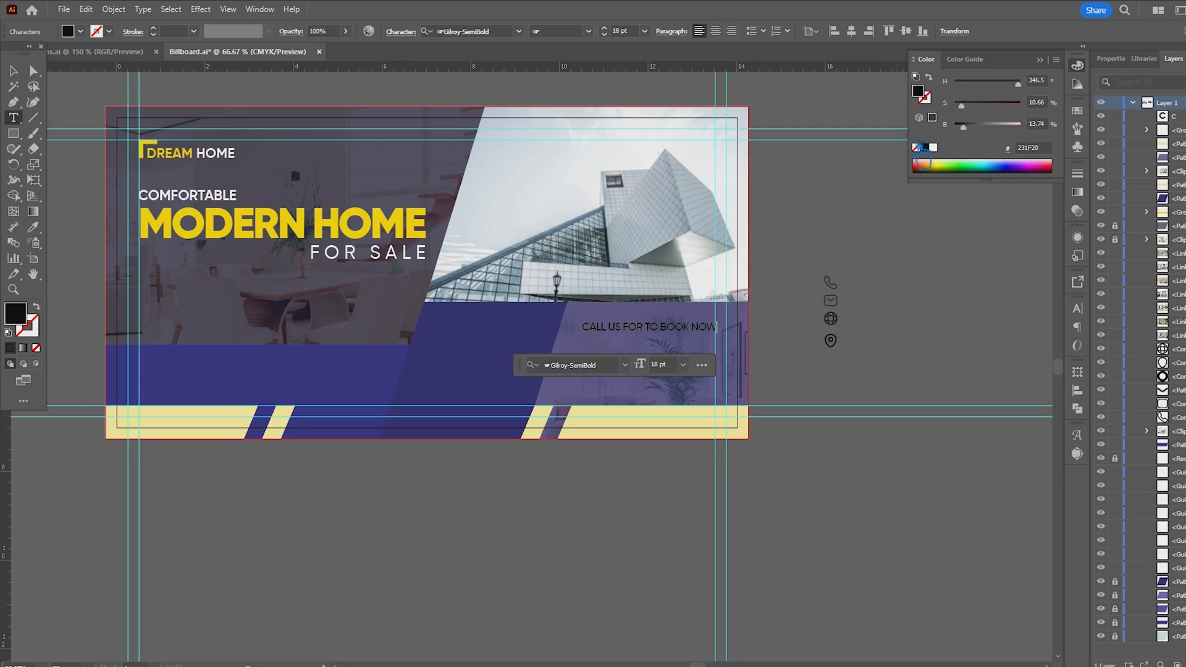
- Set the call-to-action text to 16 pt and move it closer to the translucent panel's upper edge
key(Escape)
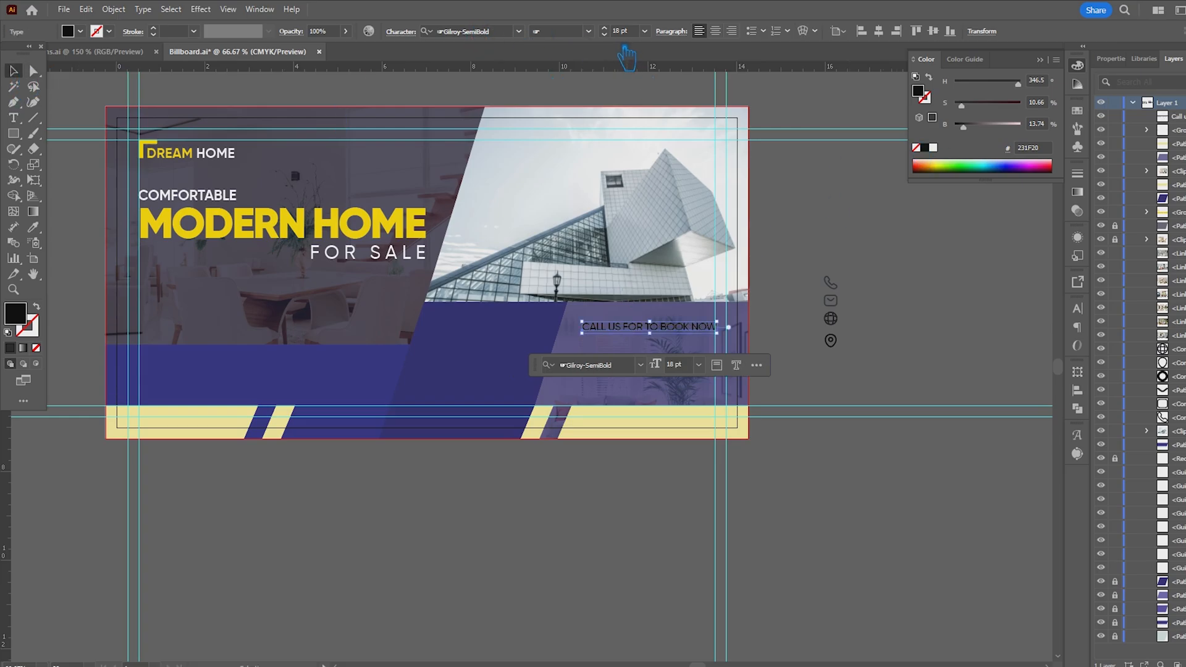
scroll(617, 35, down, 2)
mouse_move(676, 330)
mouse_down()
mouse_move(679, 355)
mouse_move(679, 332)
mouse_up()
- Replace "CALL" with "CONTACT" in the call-to-action line and shift the text toward the panel's slanted left edge
key(t)
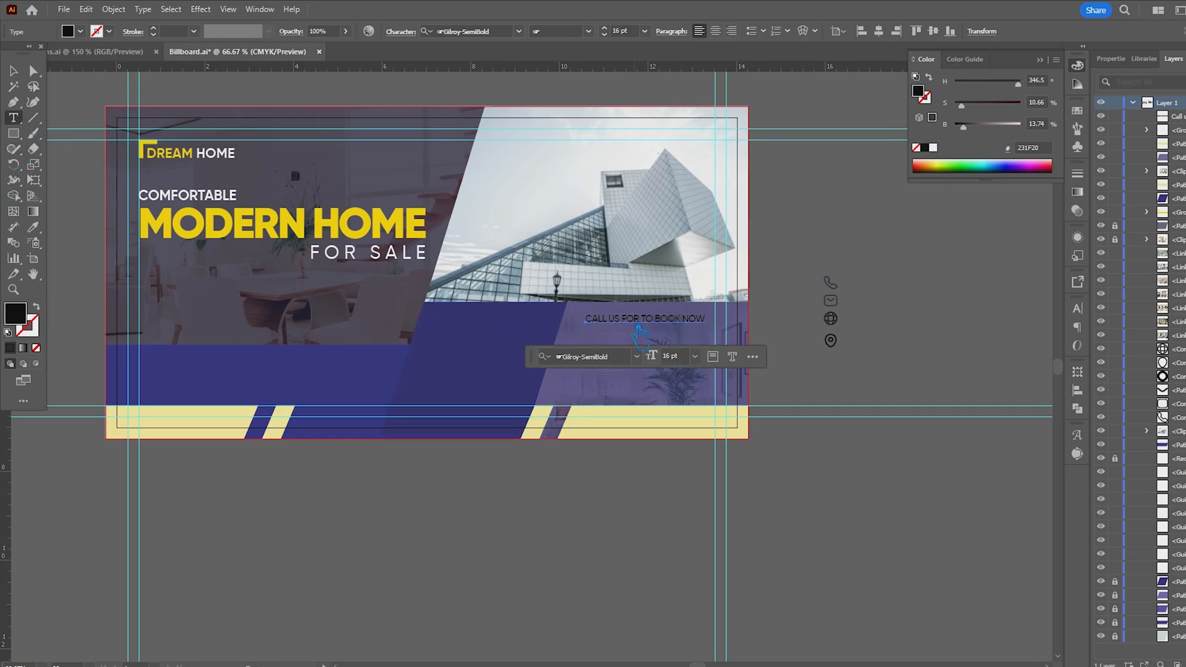
click(621, 325)
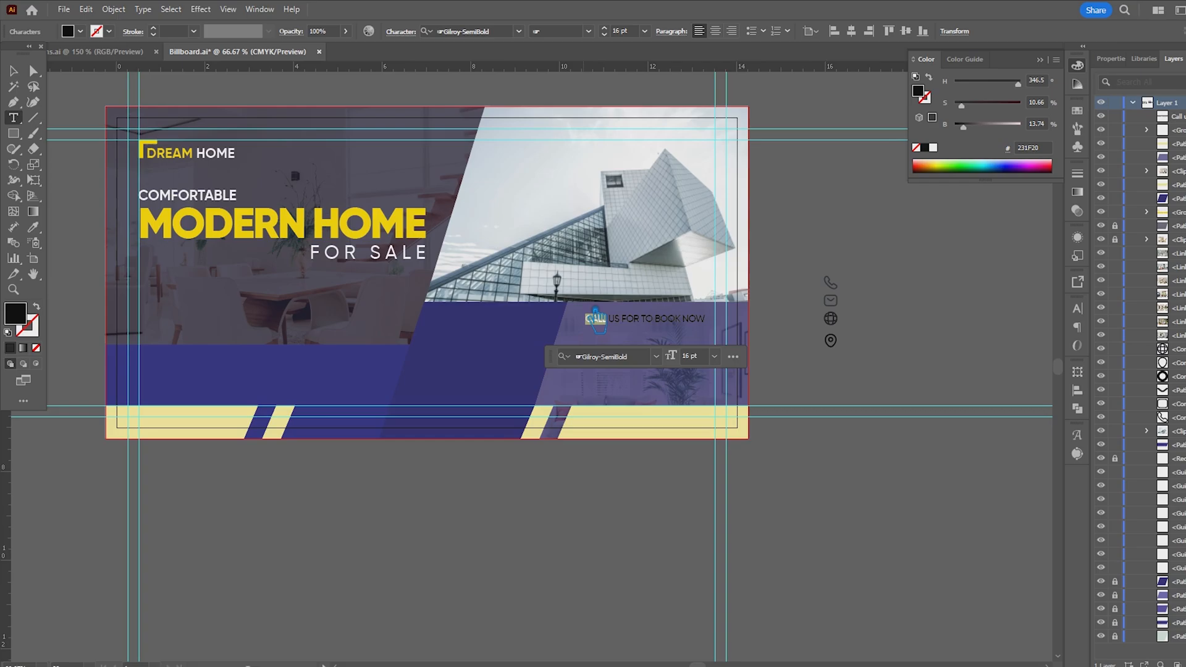
text(CONTACT)
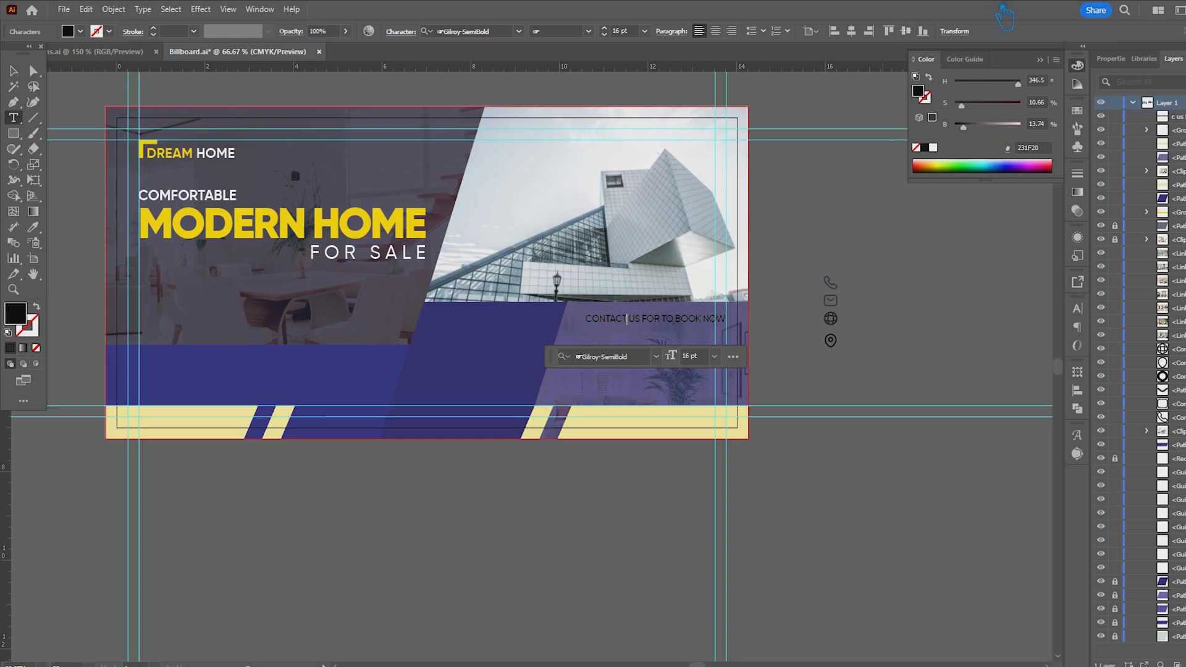
click(16, 71)
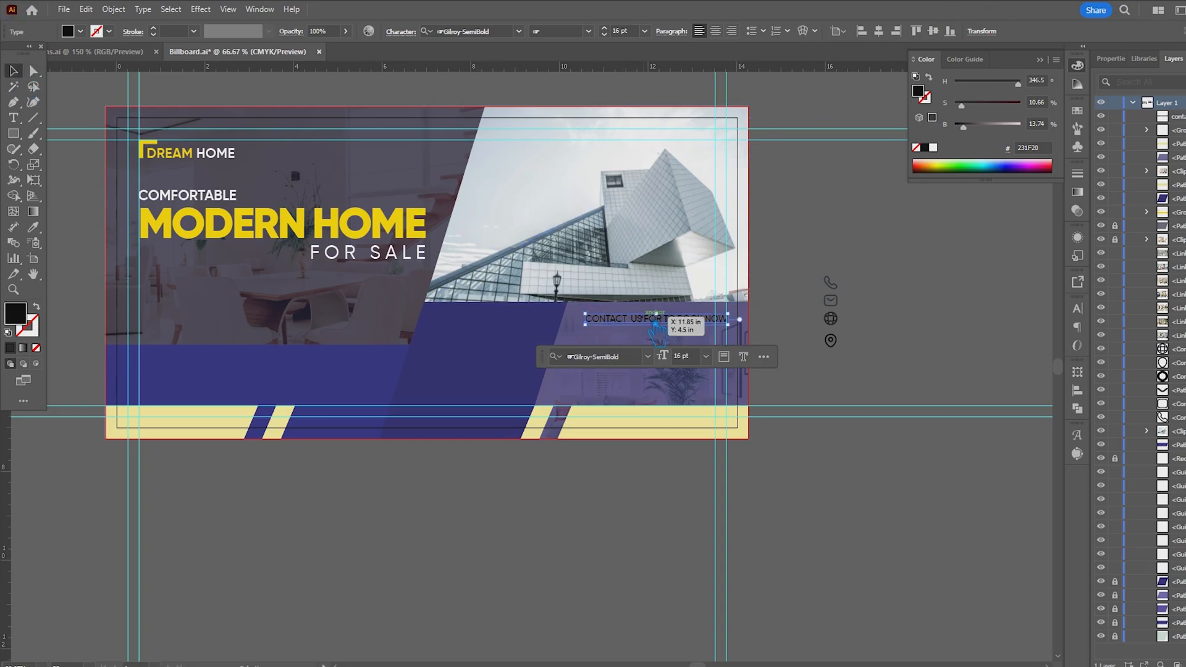
mouse_move(652, 330)
mouse_down()
mouse_move(634, 330)
mouse_move(636, 343)
mouse_up()
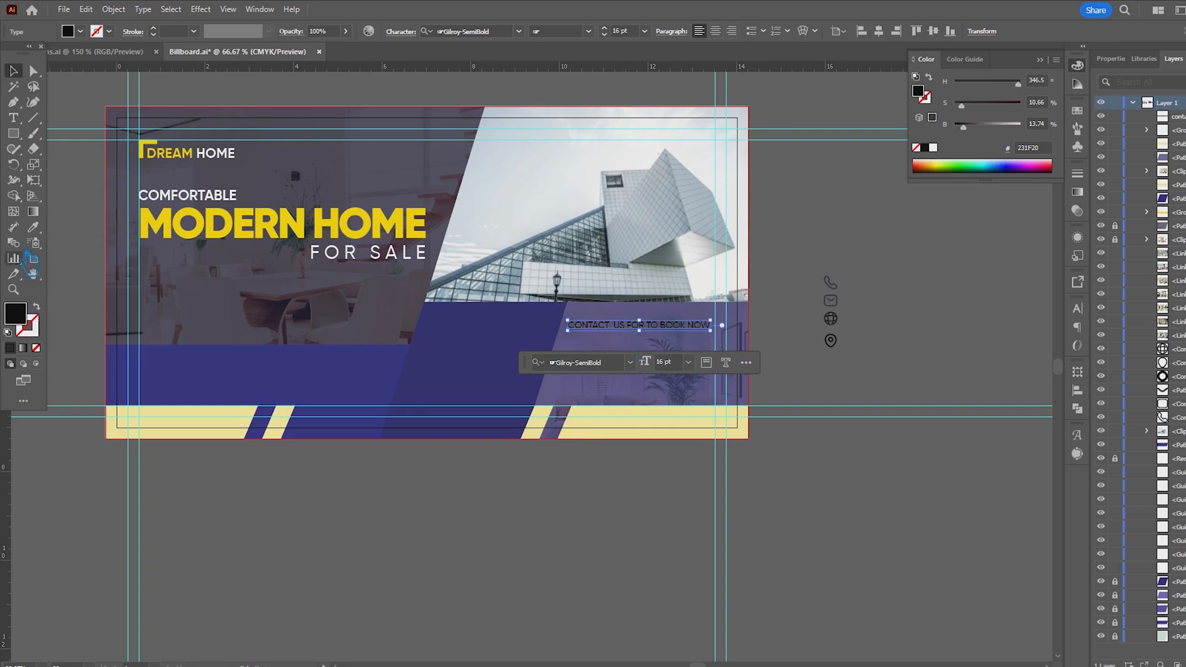
- Set the fill of the "CONTACT US FOR TO BOOK NOW" text to white (FFFFFF)
double_click(22, 322)
click(659, 233)
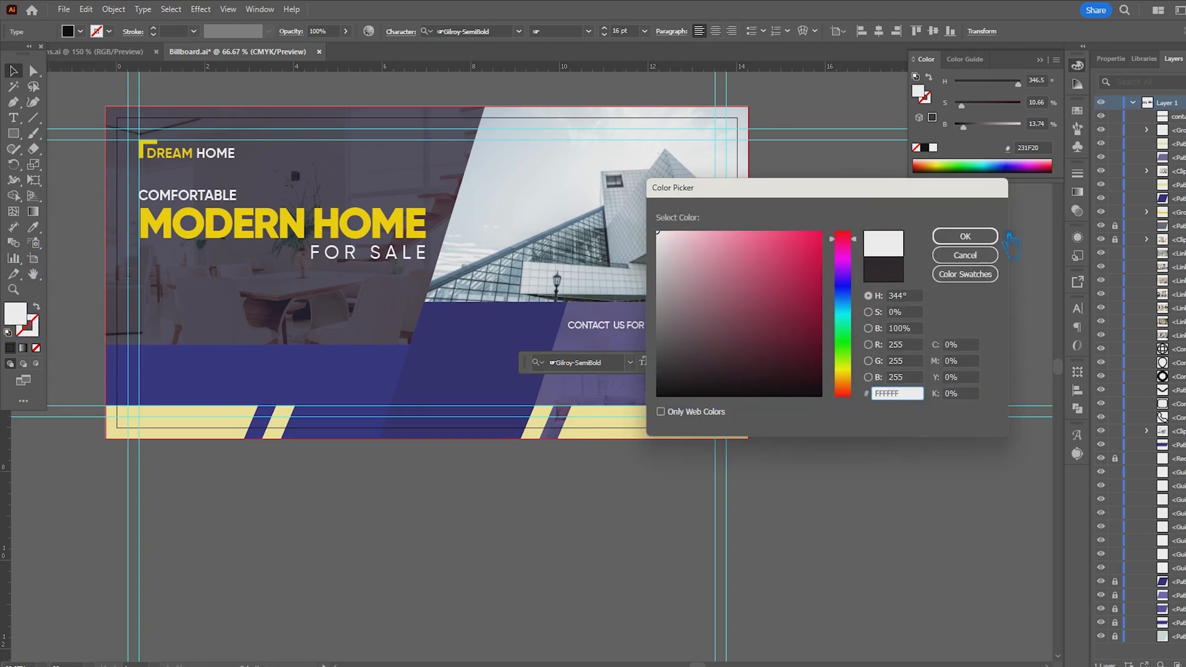
click(965, 238)
click(943, 291)
- Set the words "CONTACT US" in the call-to-action line to Gilroy-Black
scroll(666, 397, up, 1)
key(t)
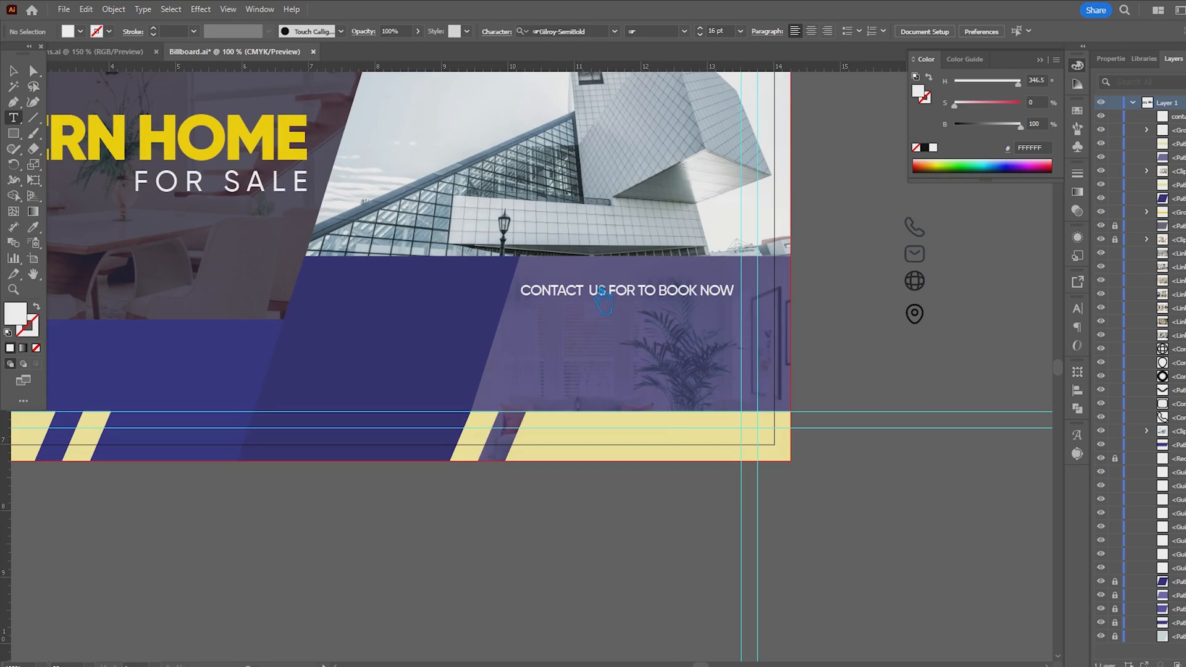
drag(606, 290, 521, 291)
click(519, 31)
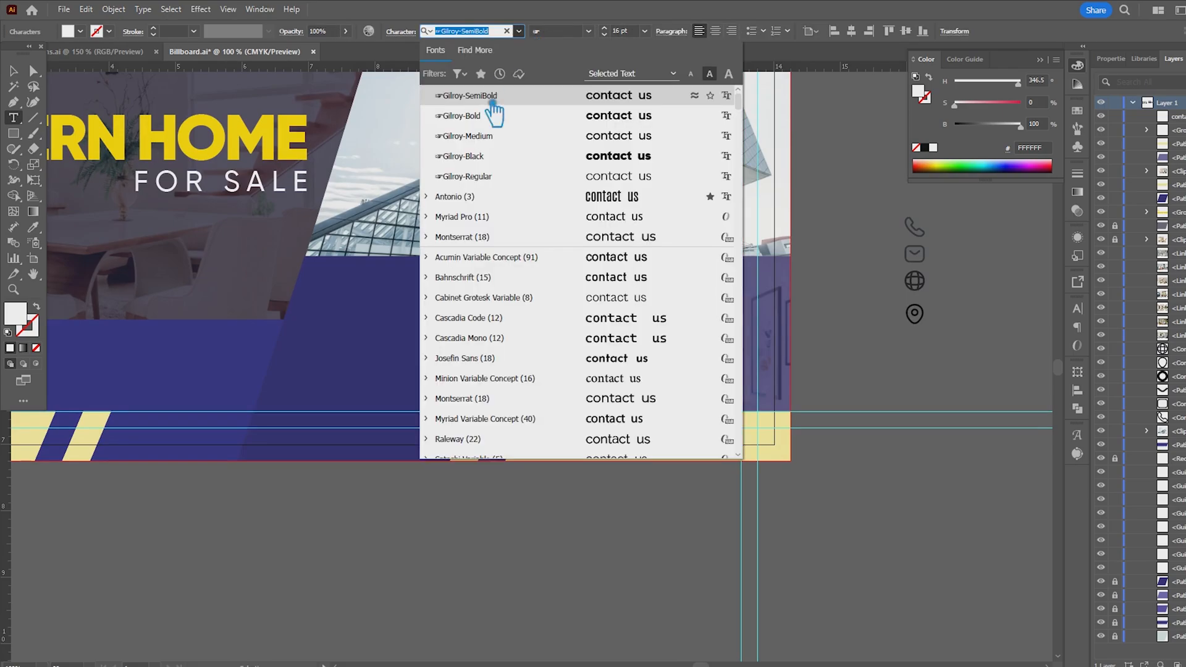
click(488, 115)
click(519, 32)
click(523, 91)
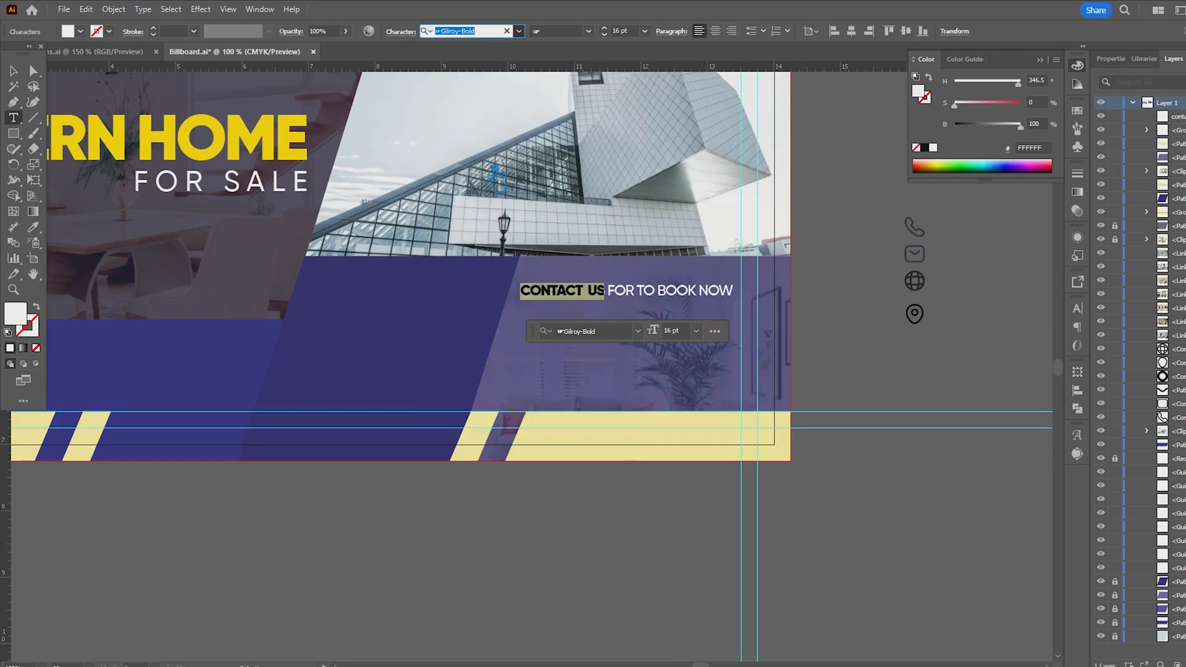
- Set the words "FOR TO BOOK NOW" in the call-to-action line to Gilroy-Regular
click(620, 299)
drag(608, 290, 734, 290)
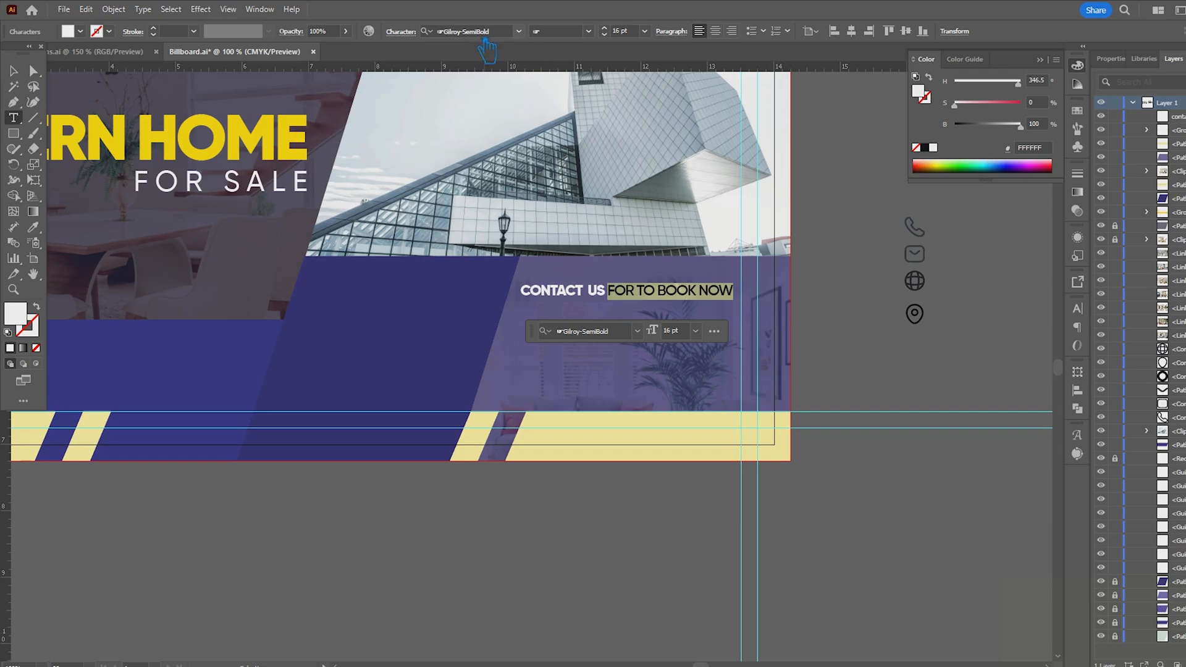
click(519, 31)
click(495, 156)
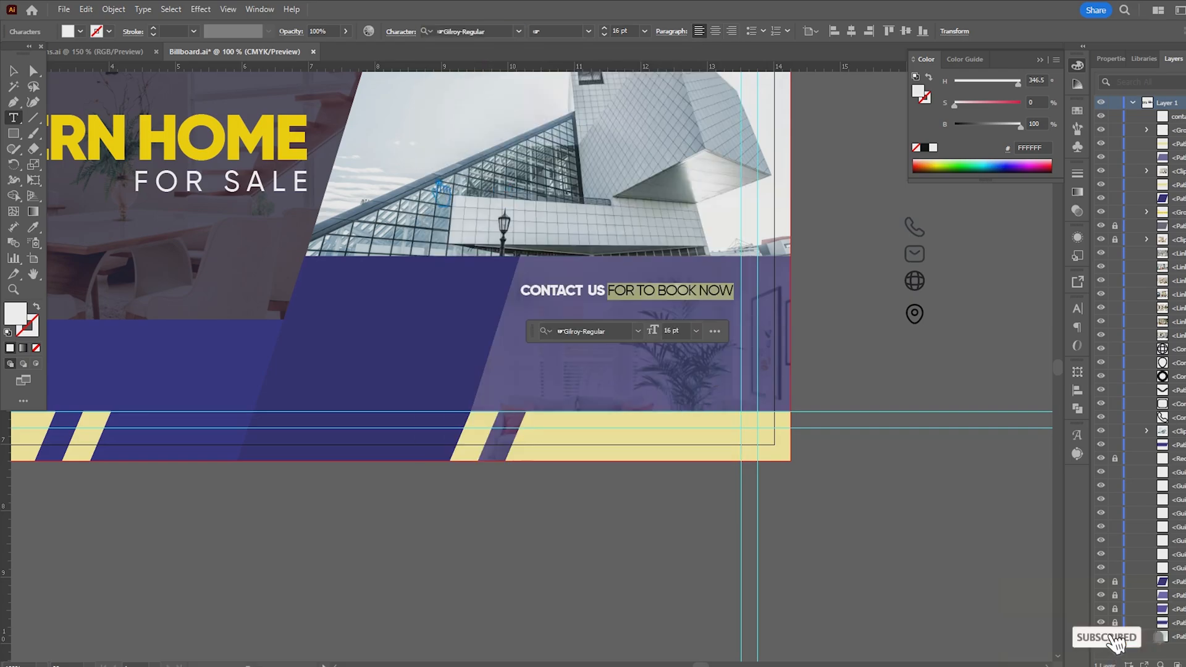
key(Escape)
- Color the words "CONTACT US" with the yellow FDDA00 sampled from the existing artwork
click(15, 121)
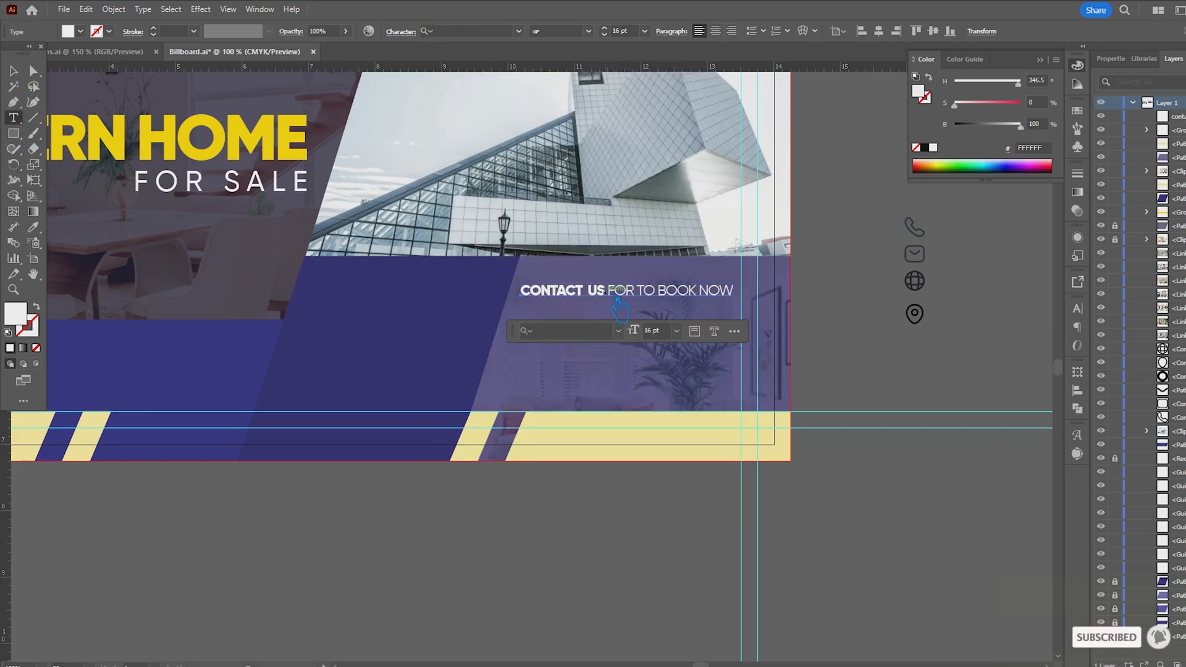
drag(608, 292, 497, 285)
click(34, 228)
scroll(602, 419, down, 3)
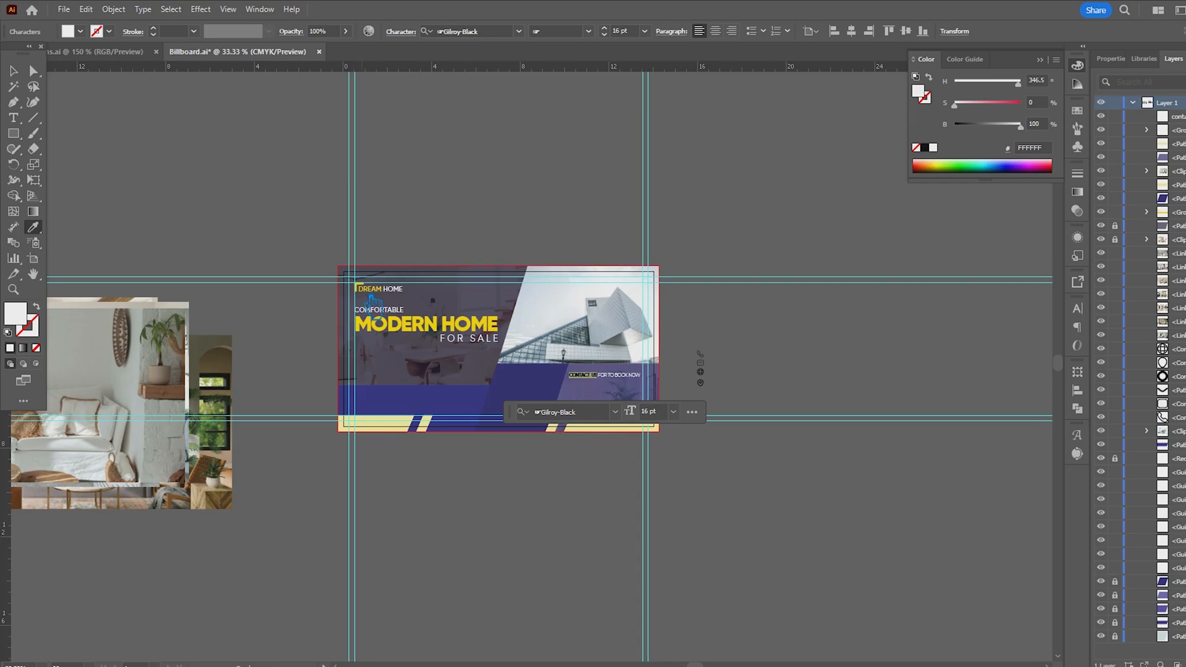
scroll(364, 290, up, 7)
click(413, 277)
scroll(411, 276, down, 6)
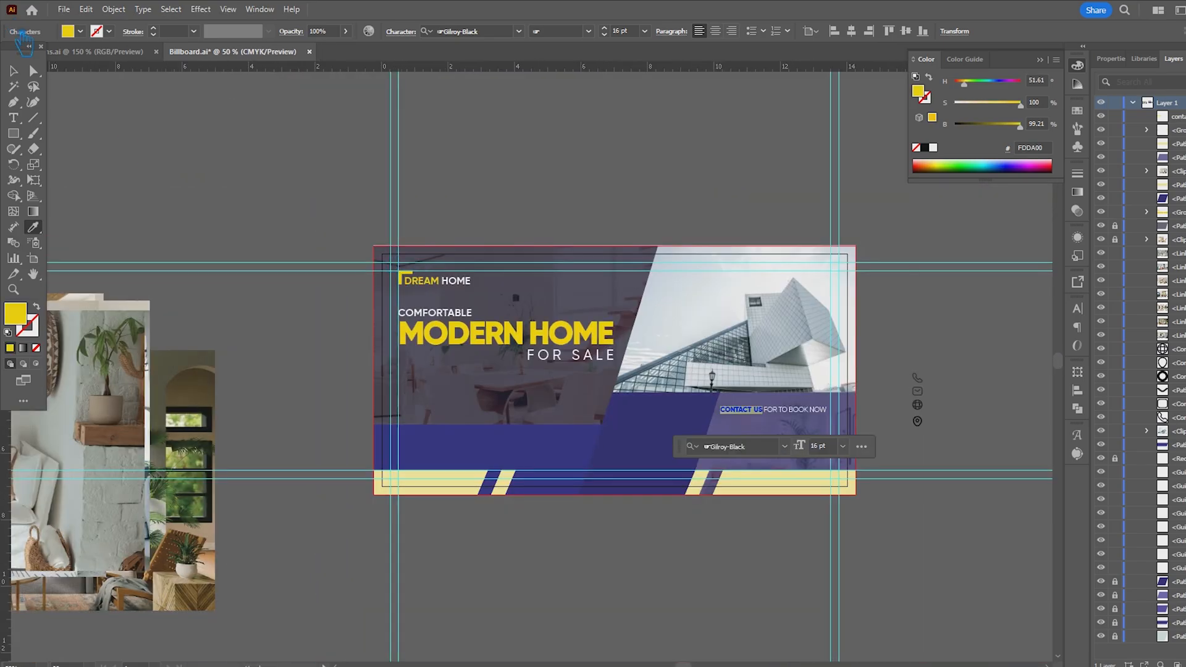
click(14, 71)
scroll(908, 476, up, 2)
drag(908, 476, 866, 471)
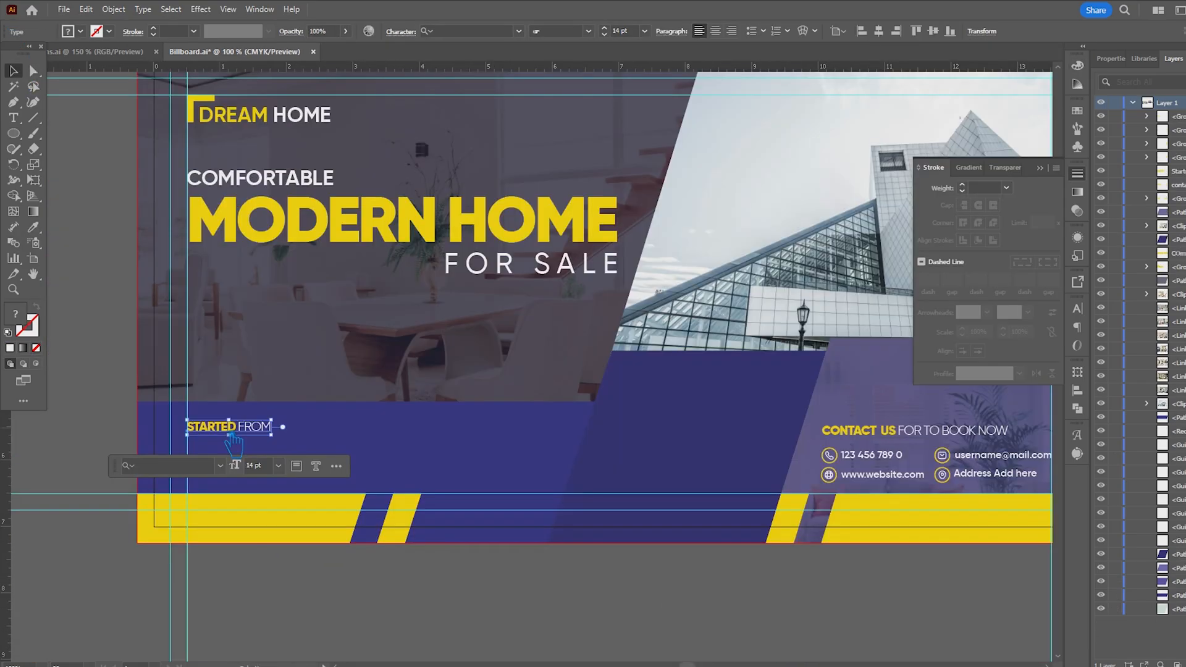
- Duplicate the "STARTED FROM" line just below itself, enlarge the copy to 32 pt and replace its text with "$3,0000"
drag(232, 439, 228, 464)
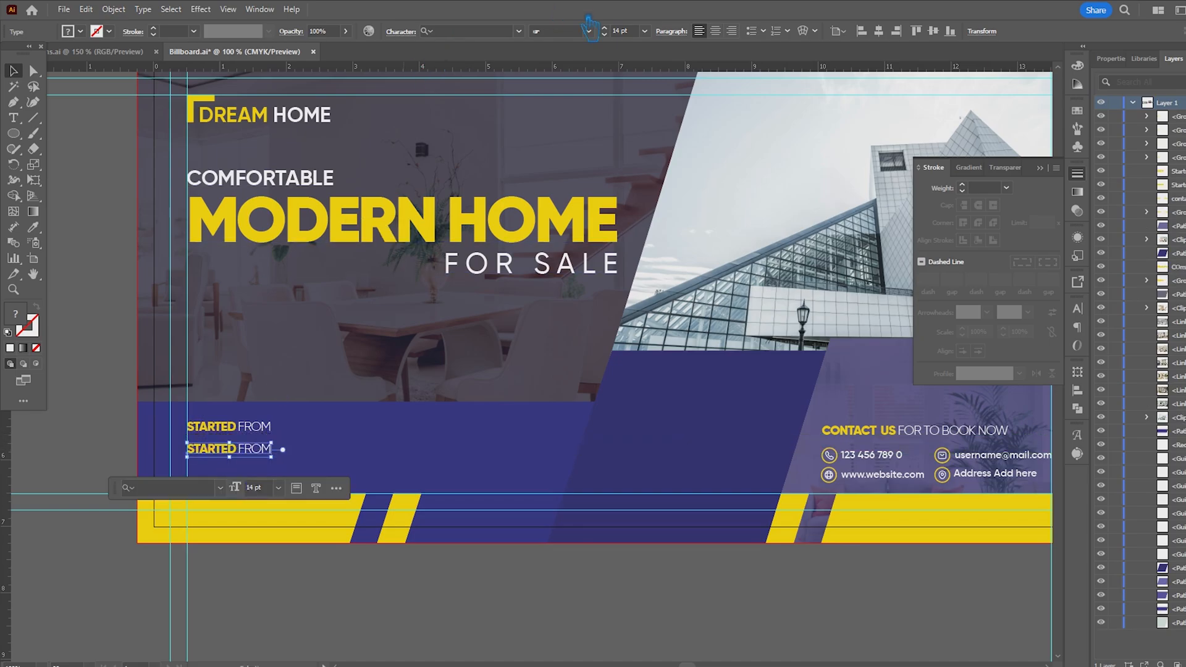
scroll(619, 34, up, 18)
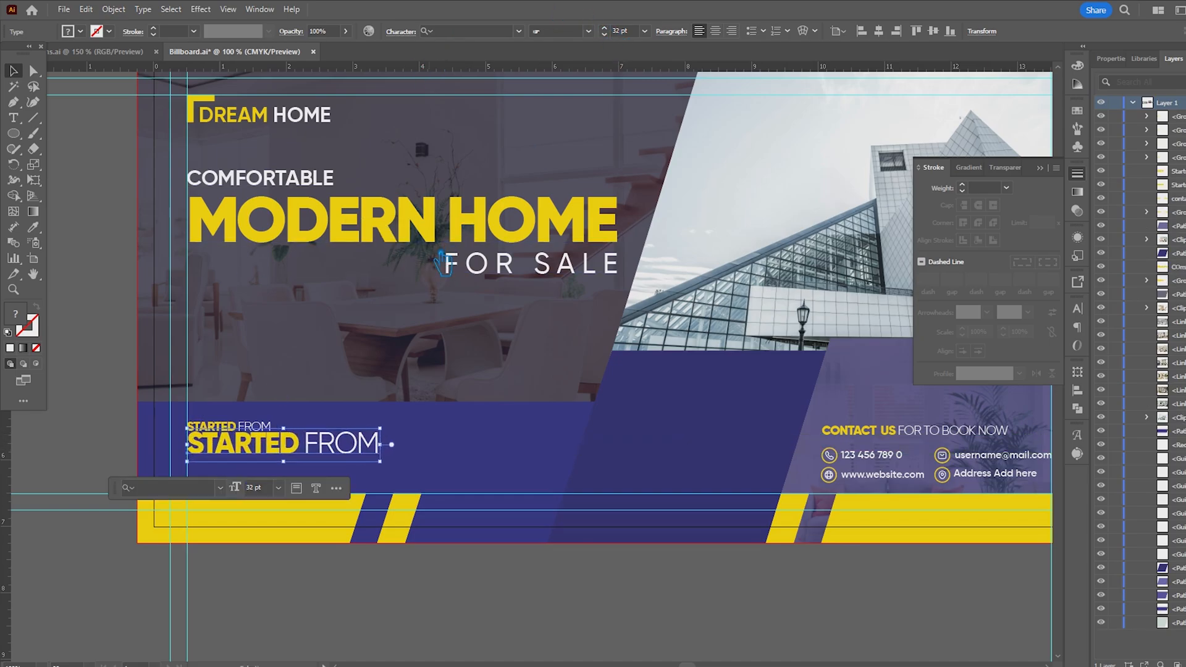
key(t)
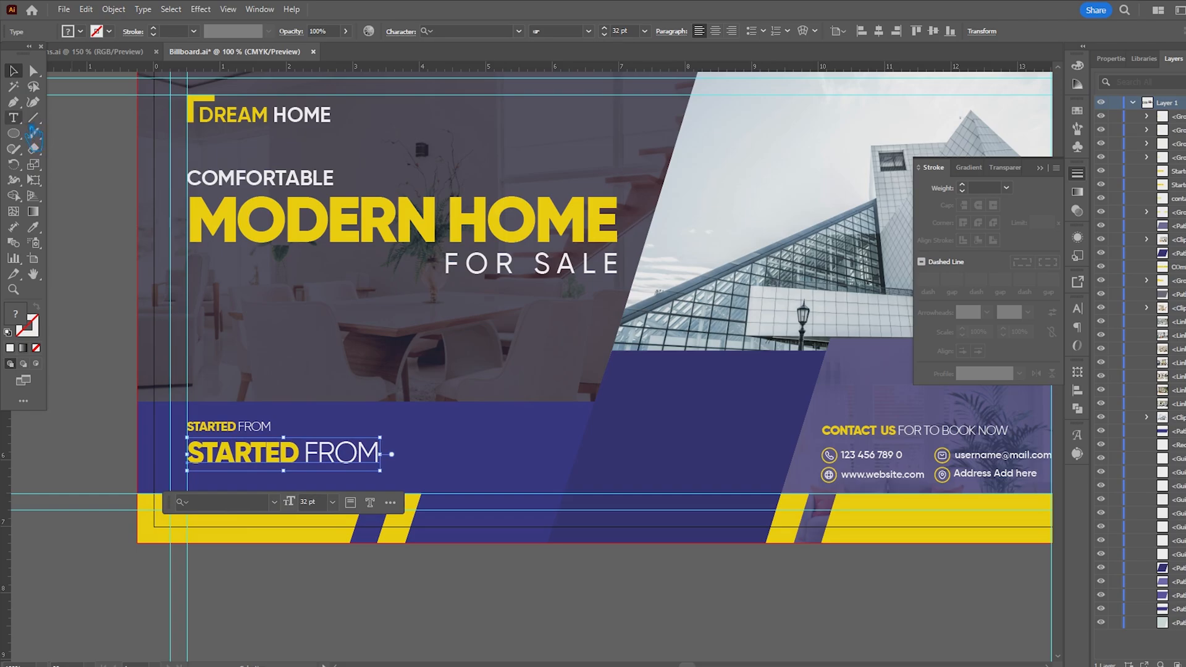
triple_click(237, 464)
text($)
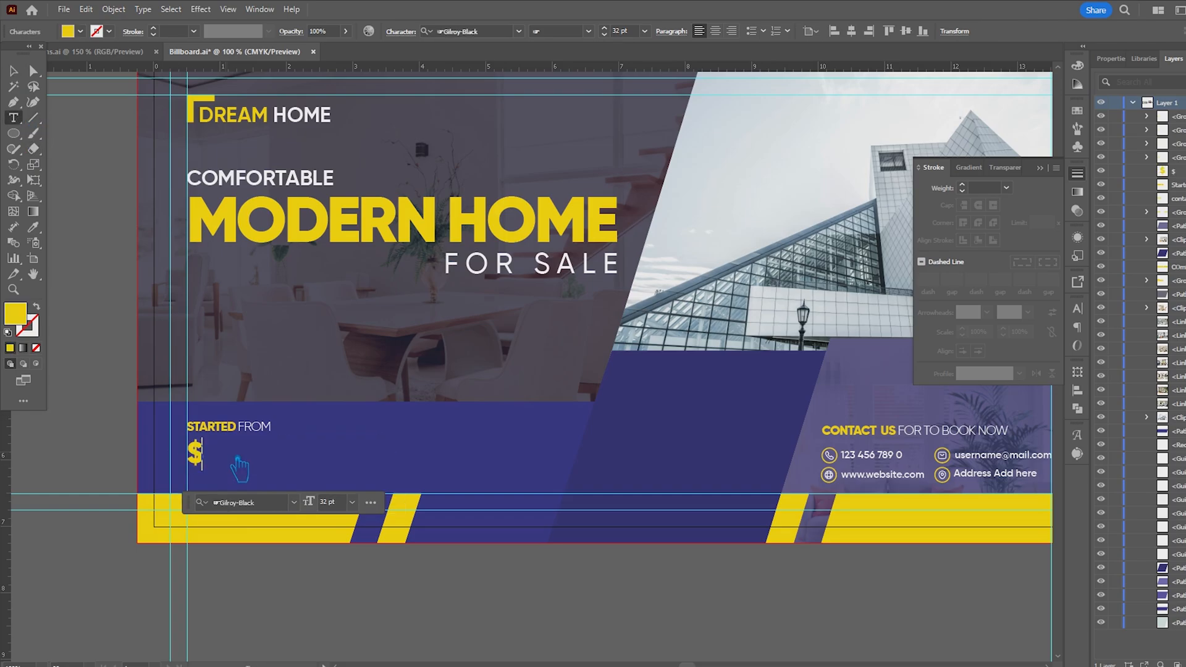
text(3000)
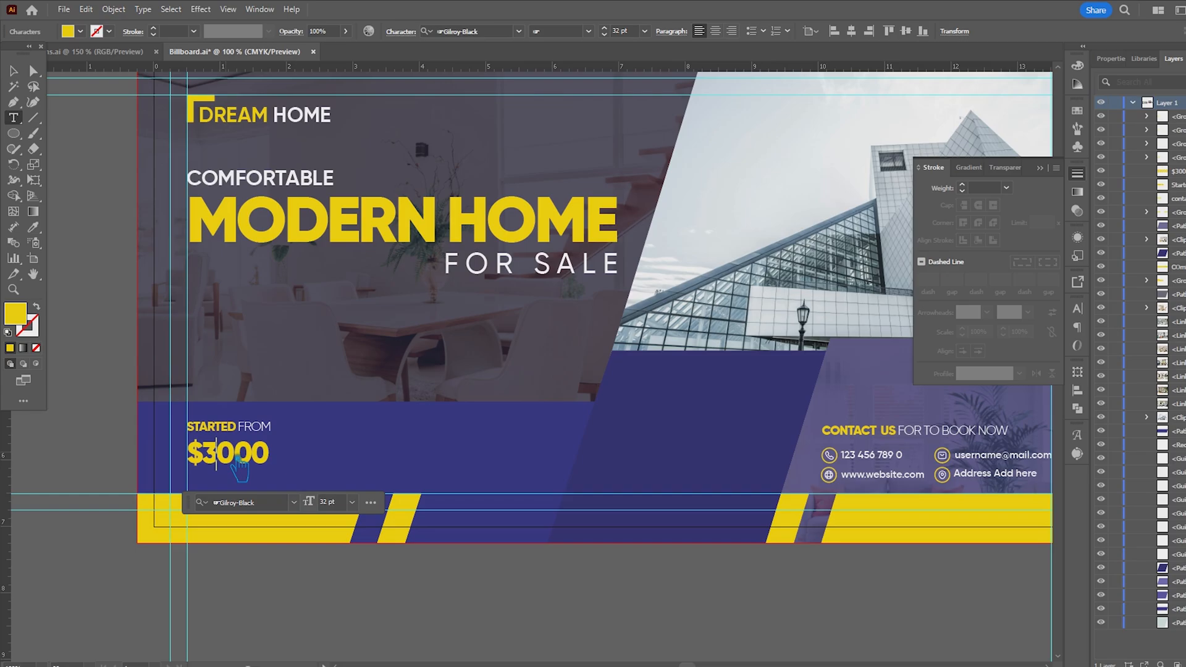
text(,)
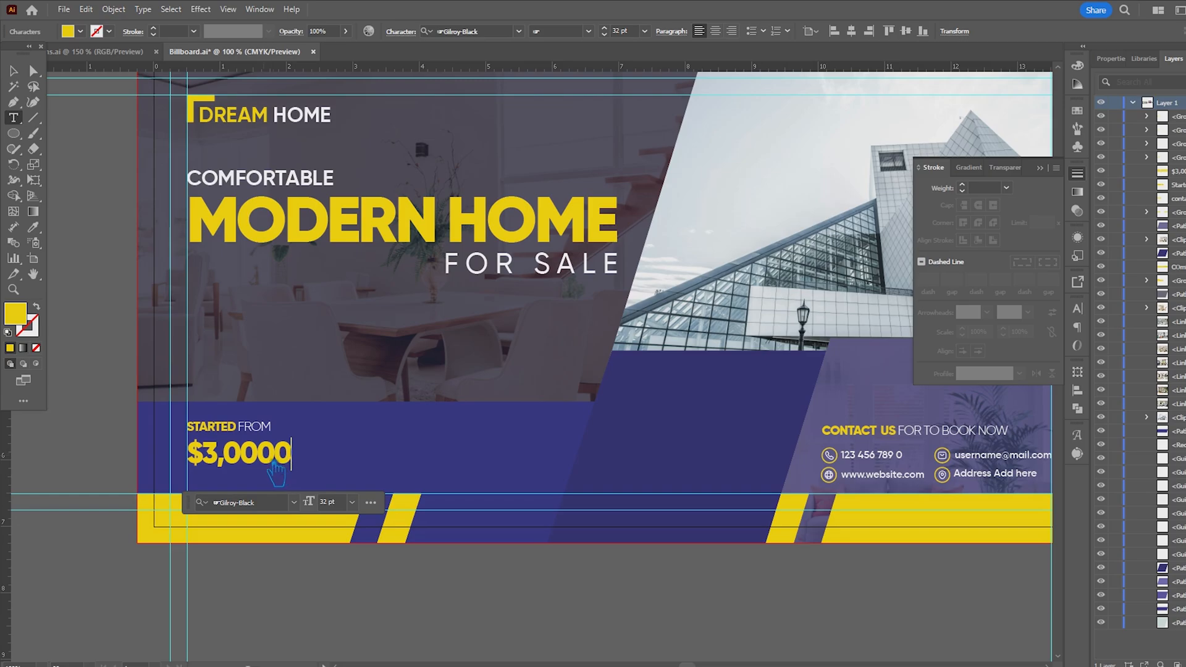
key(Escape)
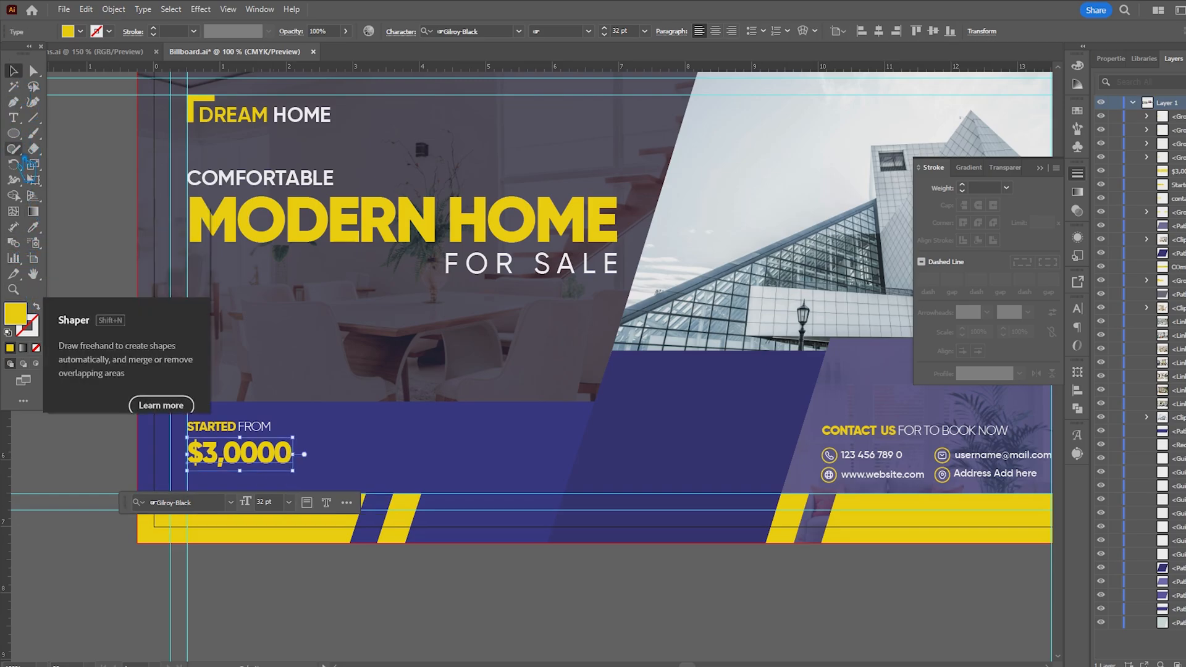
- Set the tracking of the "$3,0000" price text to 0
click(394, 33)
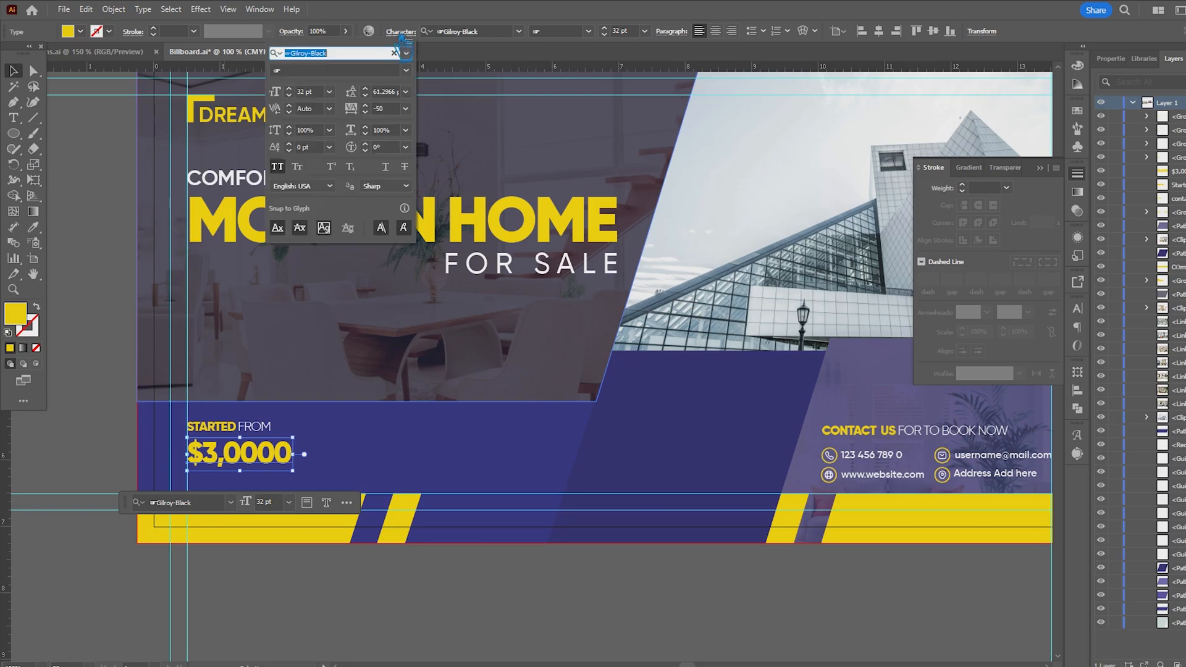
click(406, 109)
click(434, 216)
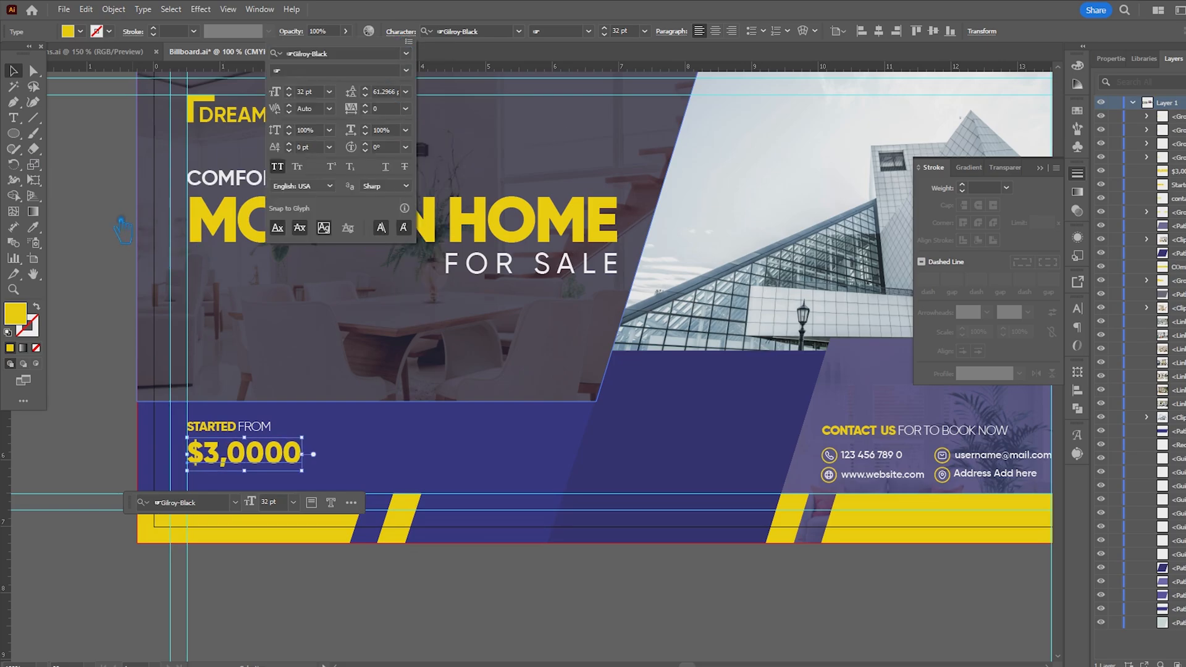
click(121, 222)
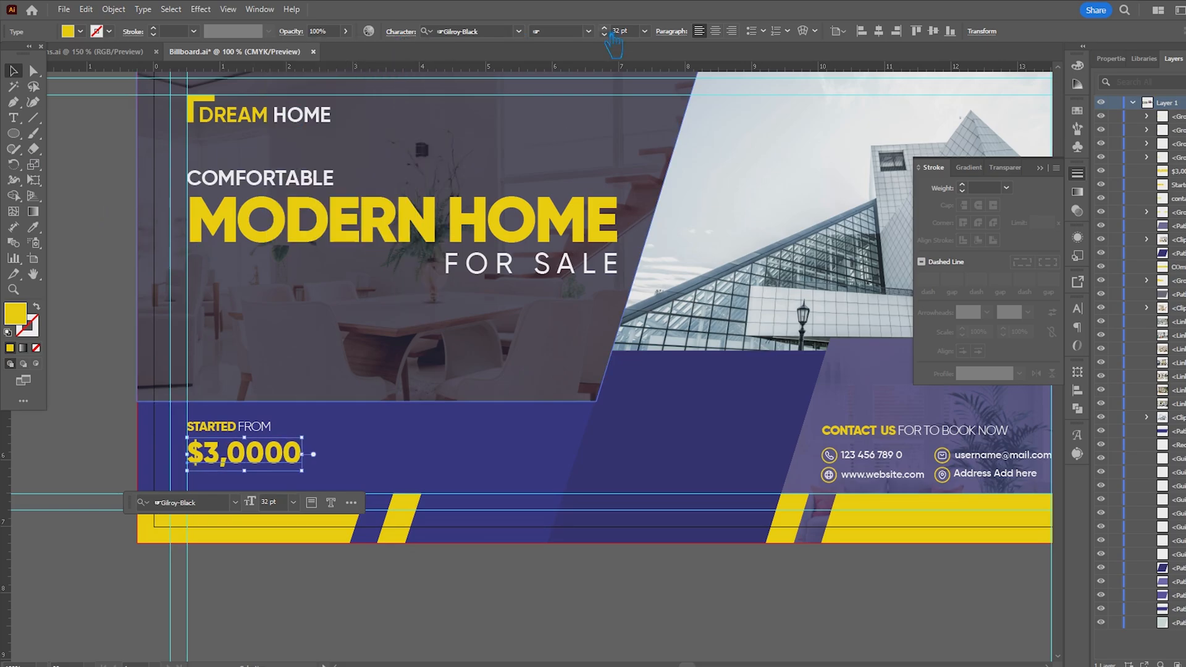
- Enlarge the "$3,0000" price text to 46 pt and open its fill color for editing
click(604, 29)
click(604, 29)
click(604, 29)
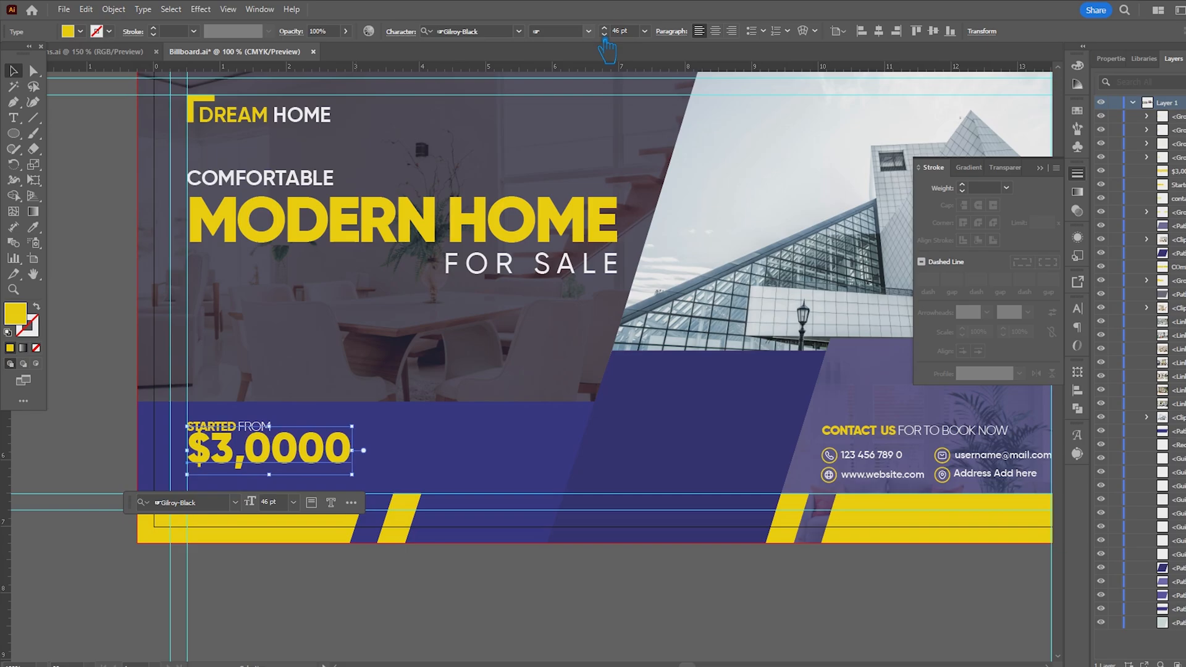
double_click(15, 313)
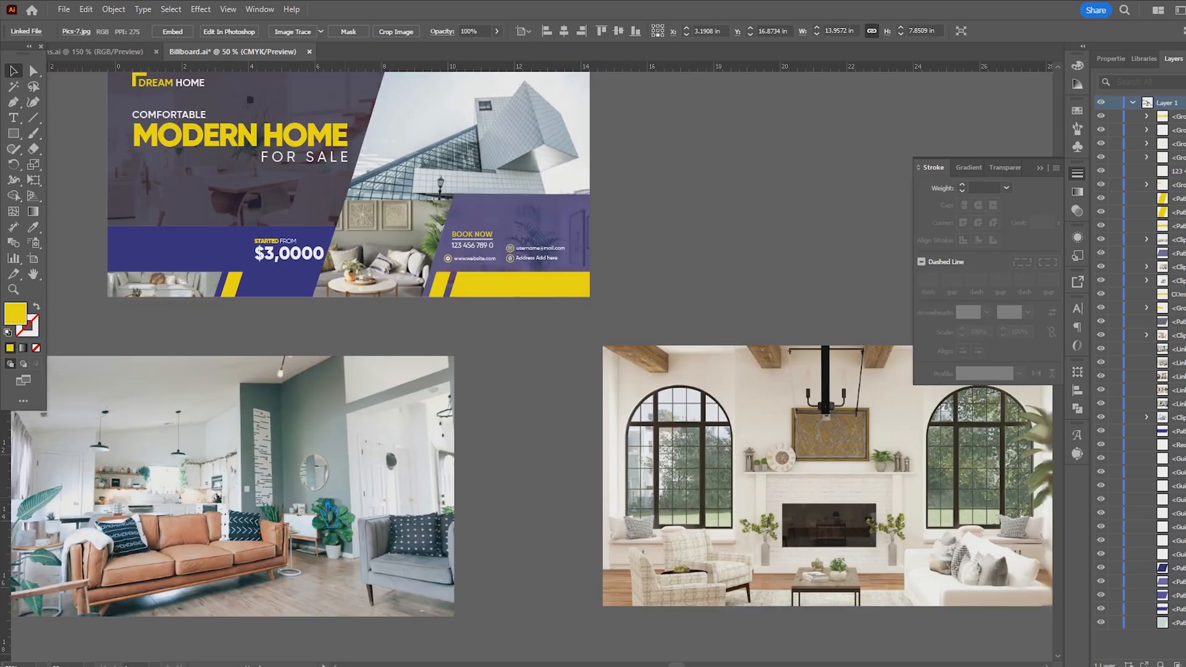
- Scale the orange-sofa living room photo to about 5.36 in wide and place it behind the right yellow piece of the bottom strip
drag(326, 501, 283, 503)
drag(283, 502, 619, 319)
drag(746, 173, 624, 242)
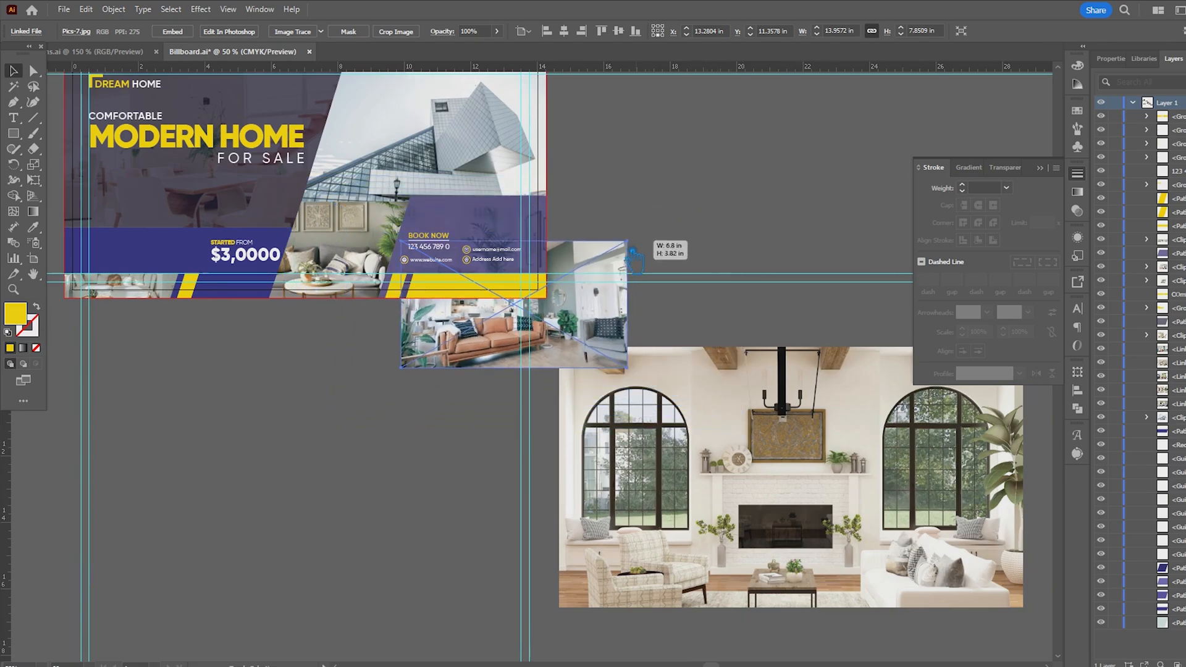
drag(576, 325, 548, 286)
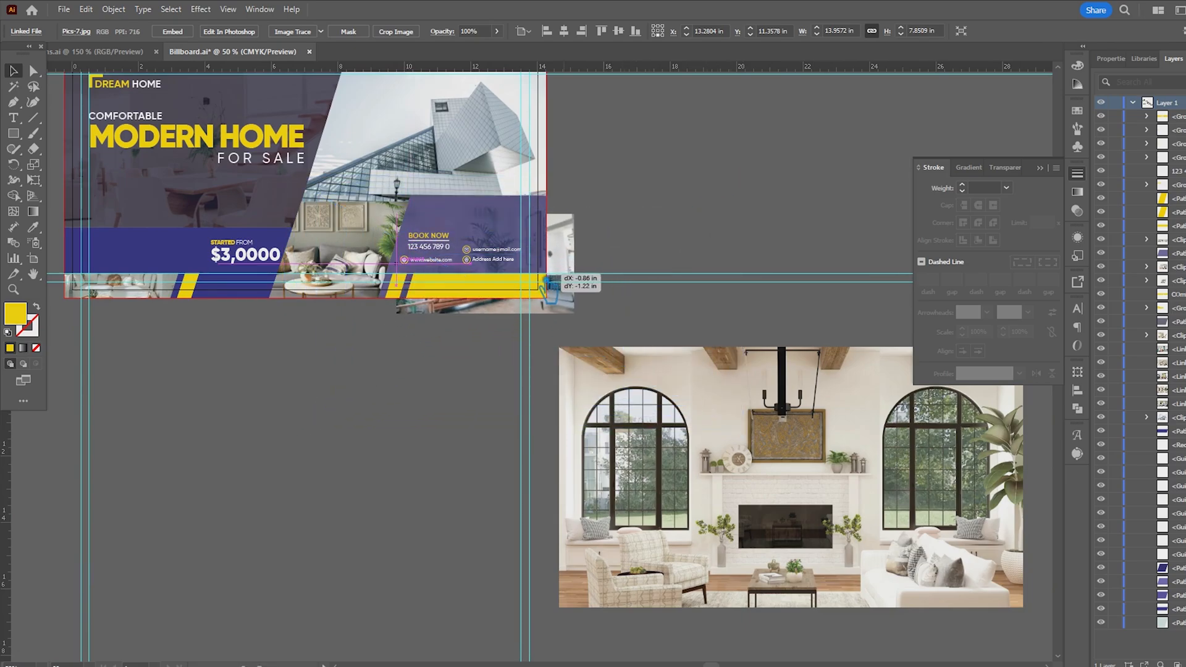
- Mask the orange-sofa photo into the bottom strip's right yellow shape with a clipping mask
click(538, 286)
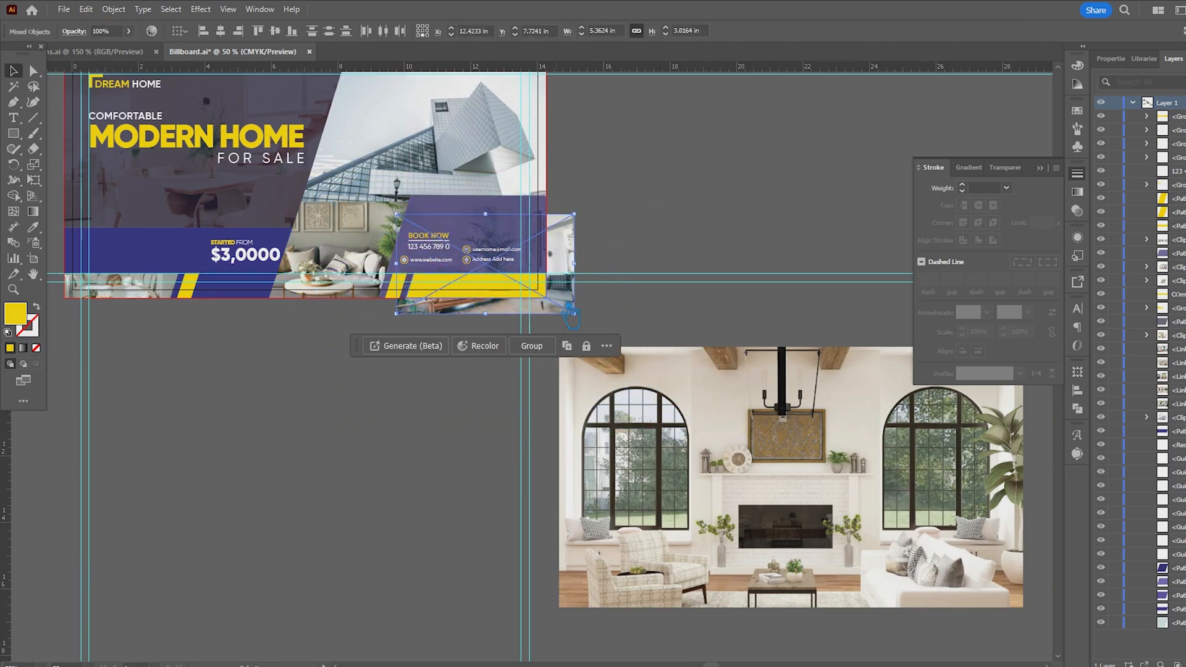
right_click(559, 300)
click(614, 495)
click(425, 475)
- Raise the dark overlay's upper corner points toward the red bleed line to close the white gap, and save the document
drag(326, 429, 403, 546)
scroll(248, 178, up, 3)
click(252, 181)
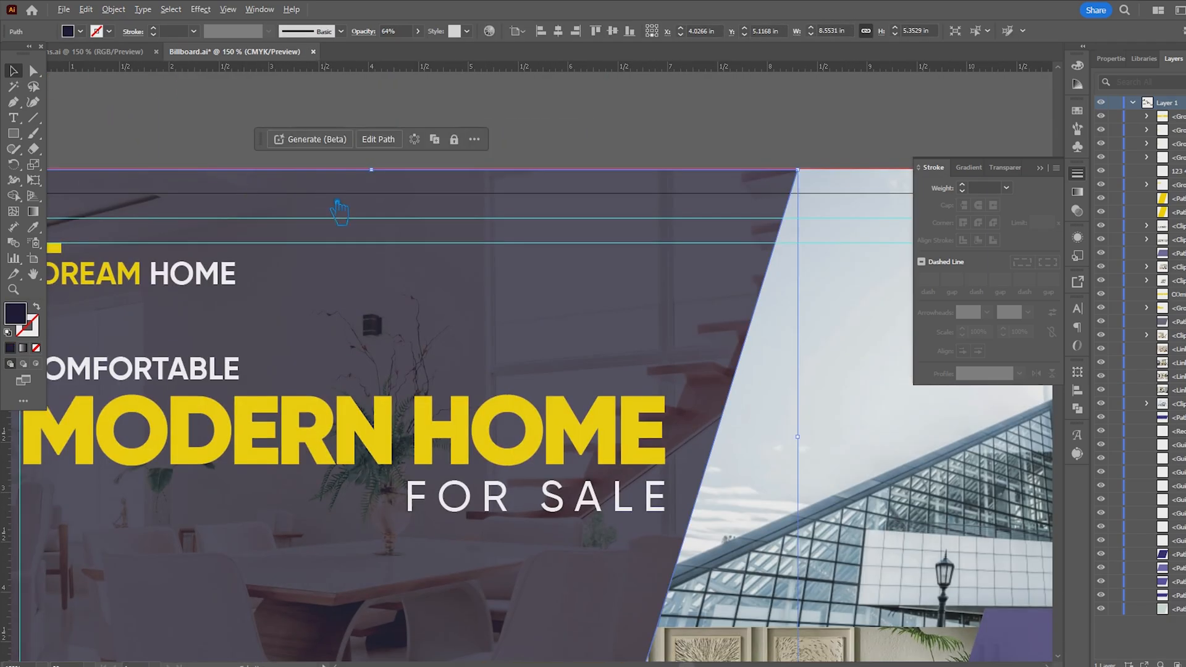
scroll(339, 212, down, 3)
key(a)
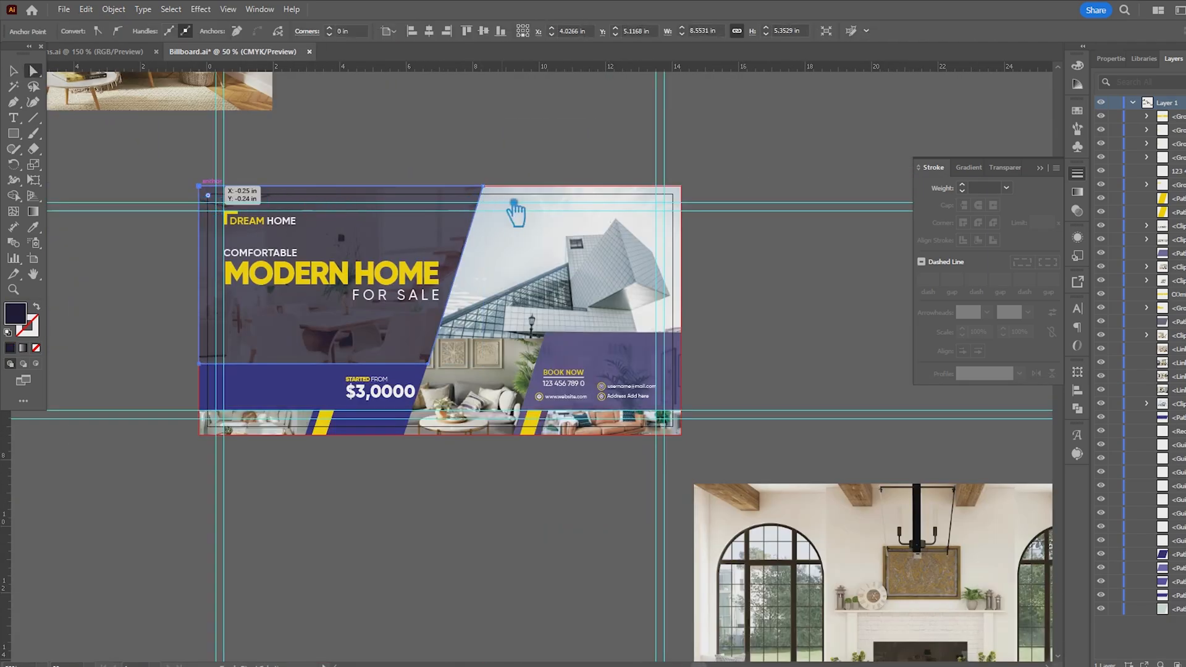
click(491, 186)
scroll(485, 186, up, 11)
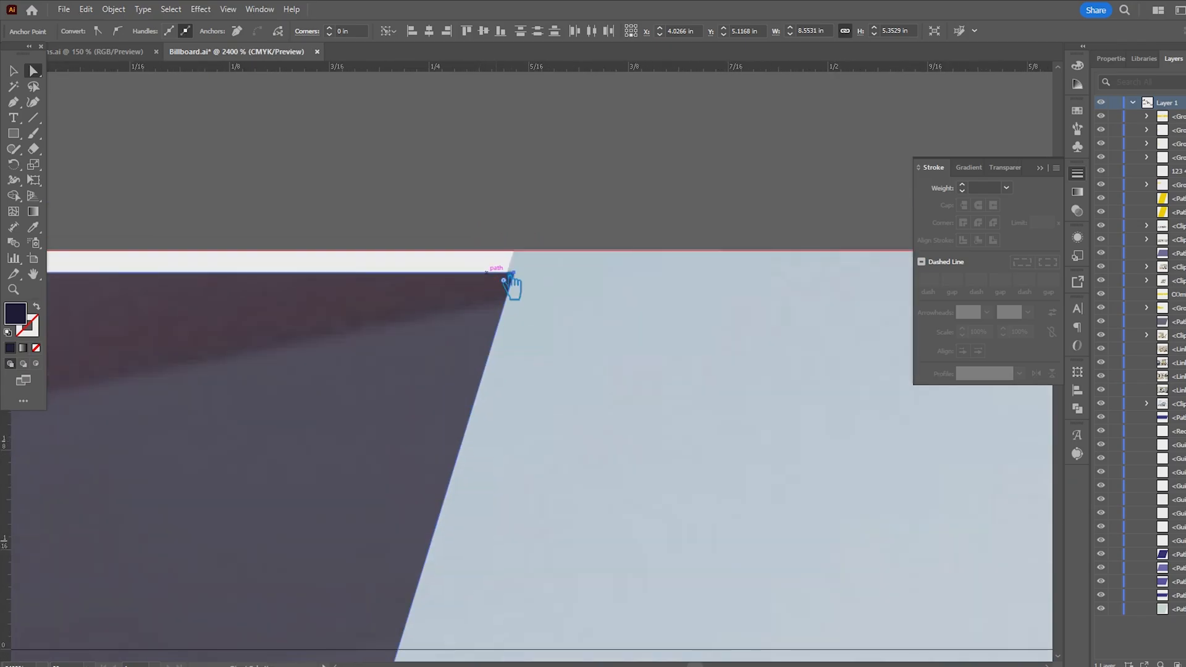
drag(515, 273, 536, 259)
click(540, 223)
scroll(541, 224, down, 12)
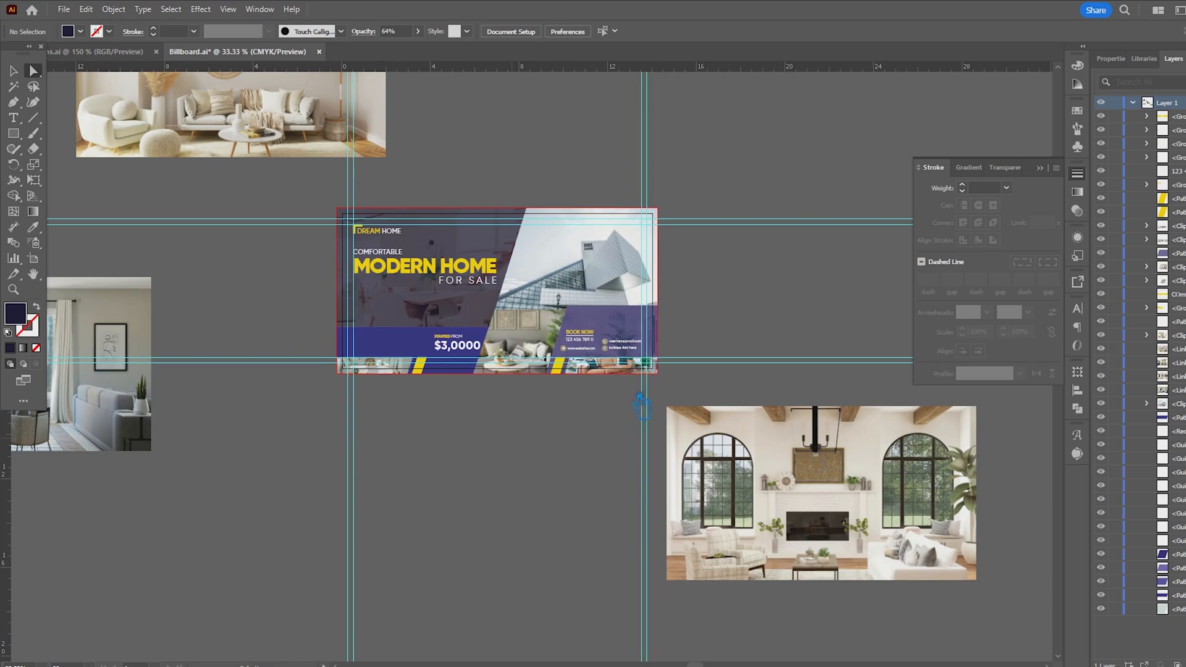
key(ctrl+s)
- Lower the purple contact panel's upper-left corner point to the top edge of the adjoining living room photo
scroll(641, 399, up, 1)
scroll(601, 386, up, 2)
scroll(603, 392, down, 1)
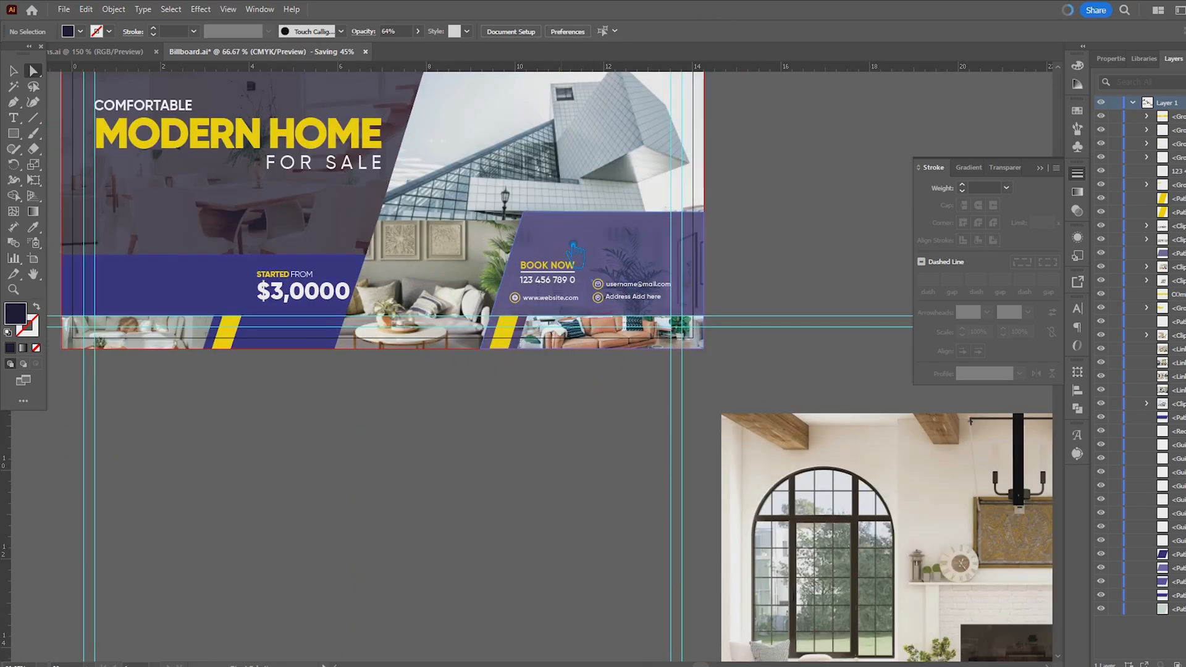
click(574, 250)
scroll(574, 251, up, 2)
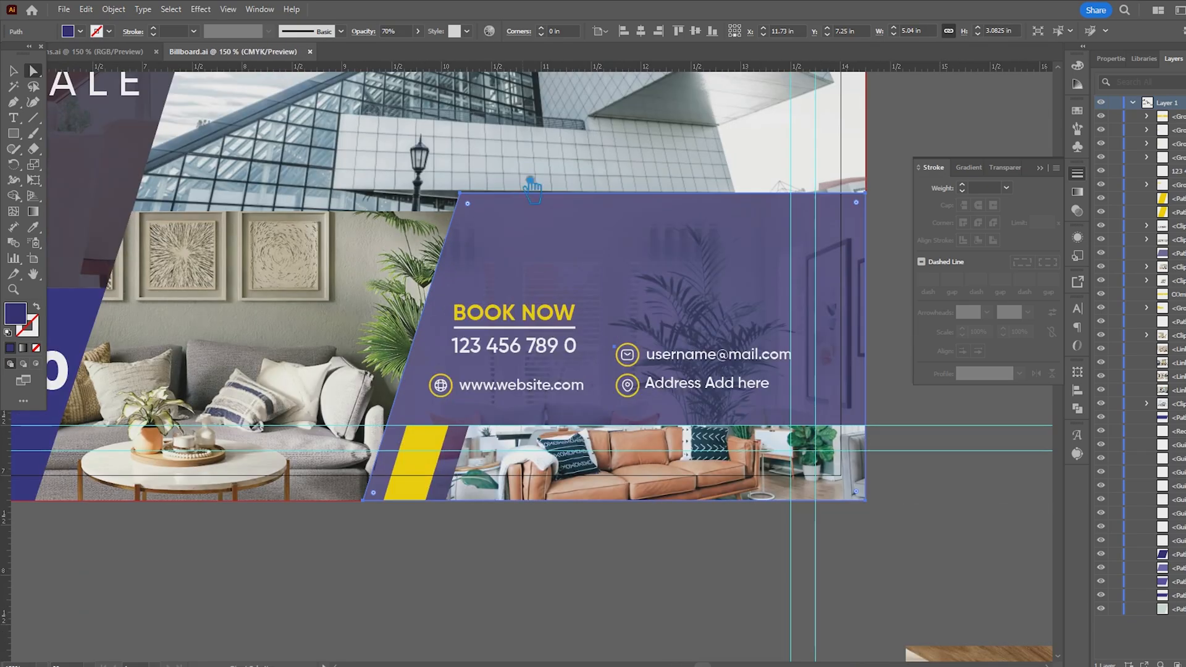
drag(459, 193, 467, 220)
click(467, 220)
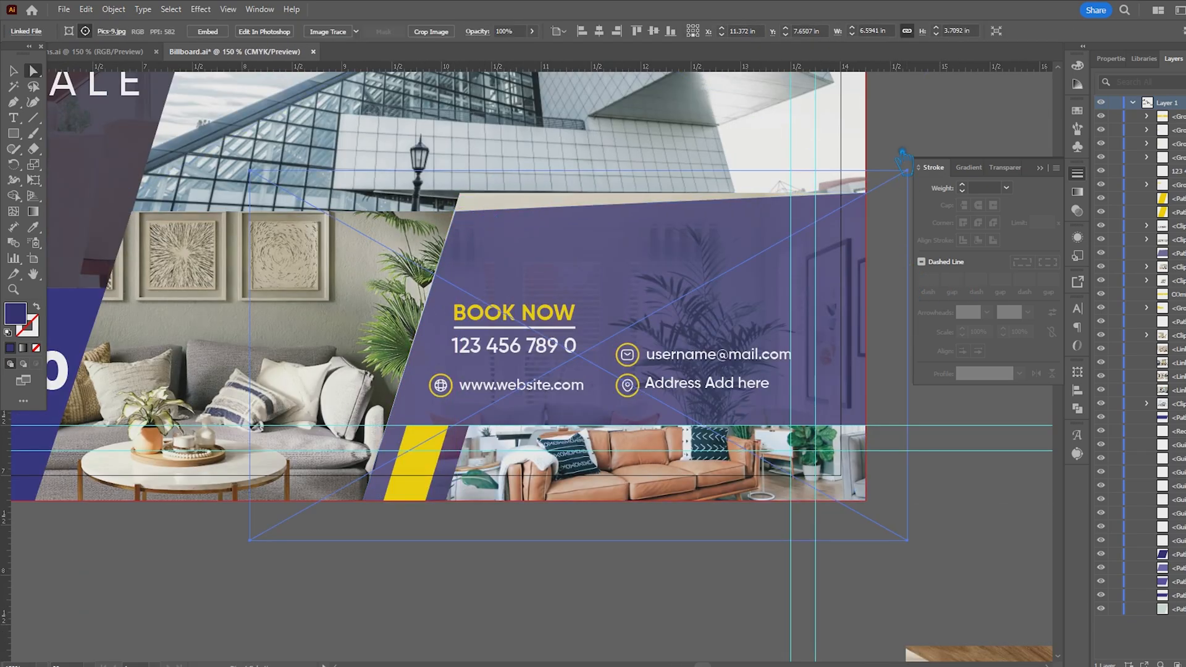
- Lower the upper-left corner of the clipping shape behind the contact panel to match, and bring the right corner down to level the upper edge
click(466, 204)
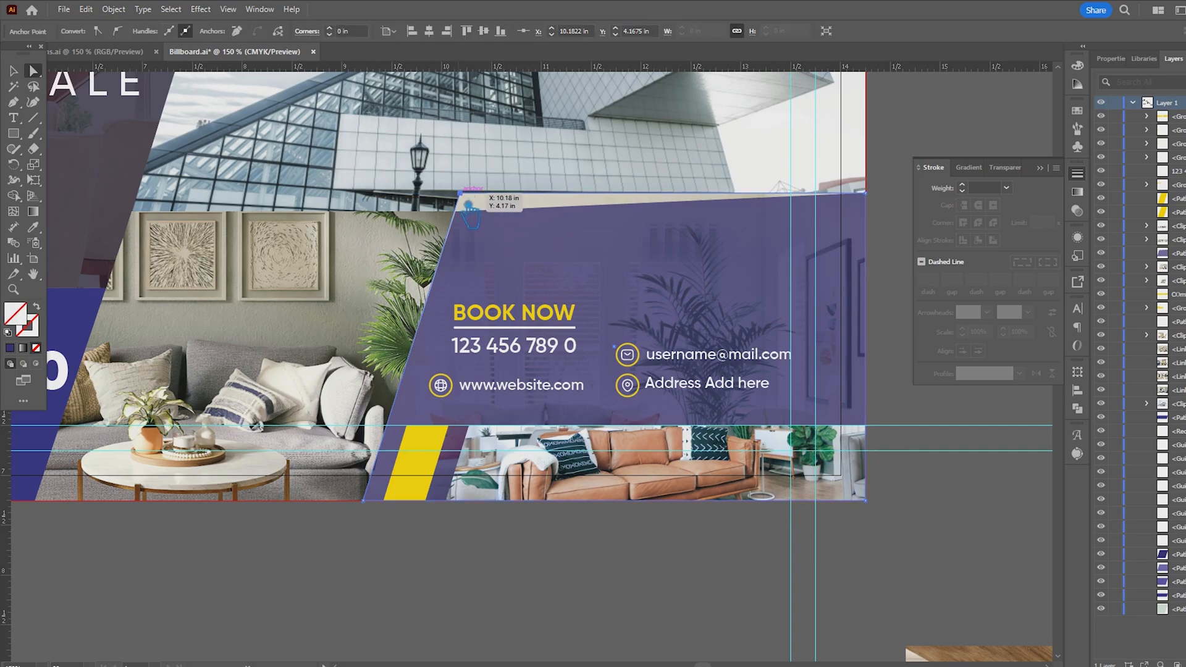
drag(468, 204, 468, 219)
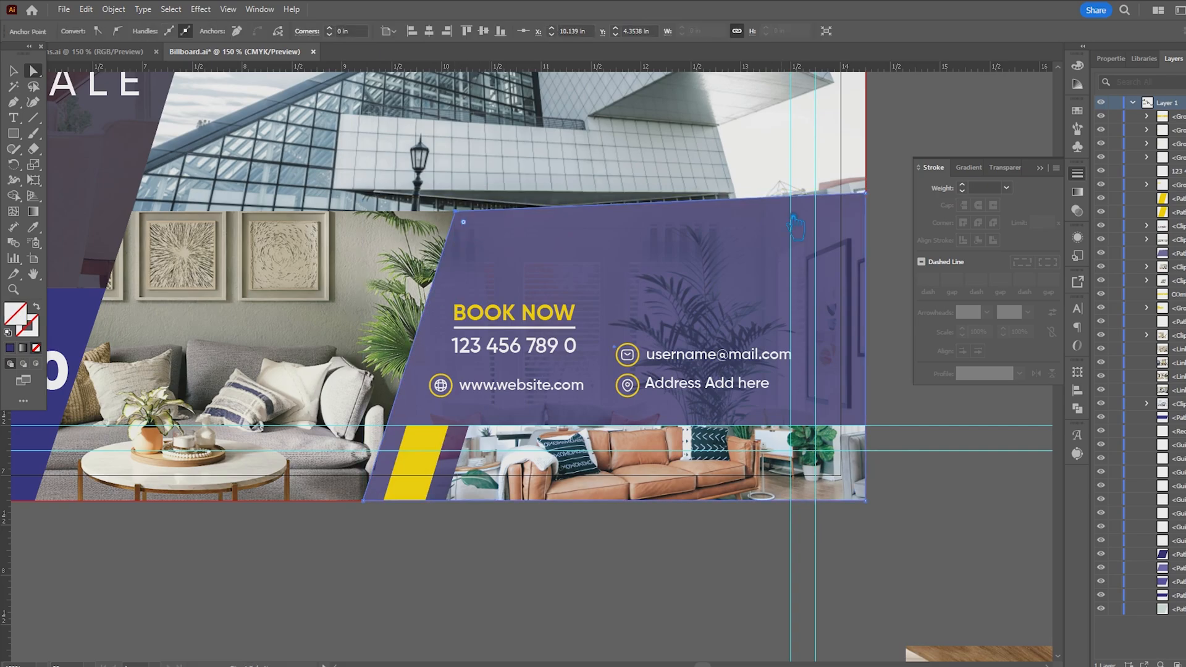
scroll(660, 233, right, 5)
drag(651, 225, 651, 234)
click(747, 250)
scroll(747, 251, down, 3)
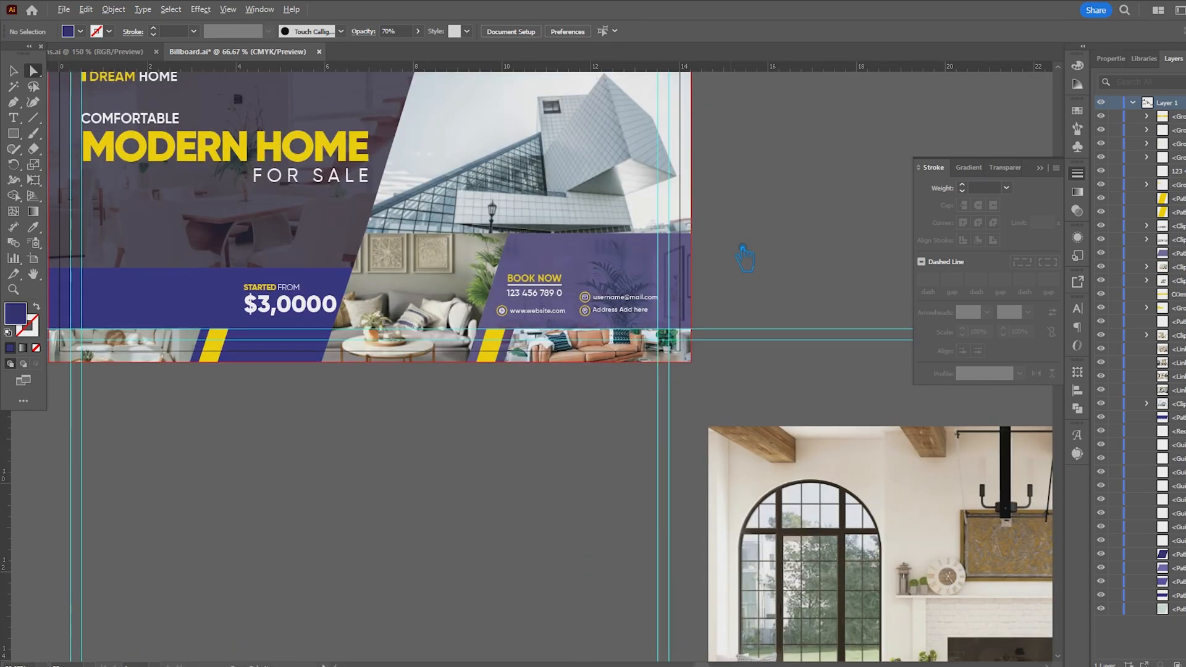
- Move the dining room photo with the grey chairs over the billboard's price panel and send it to the back
scroll(744, 259, up, 2)
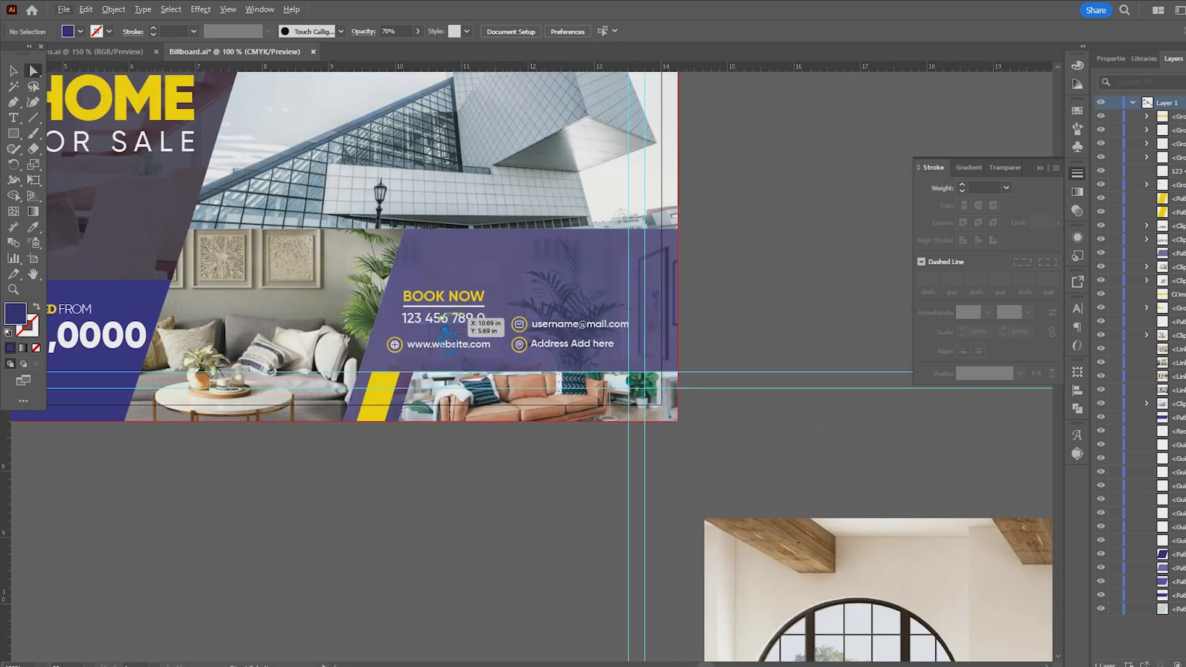
scroll(793, 328, down, 3)
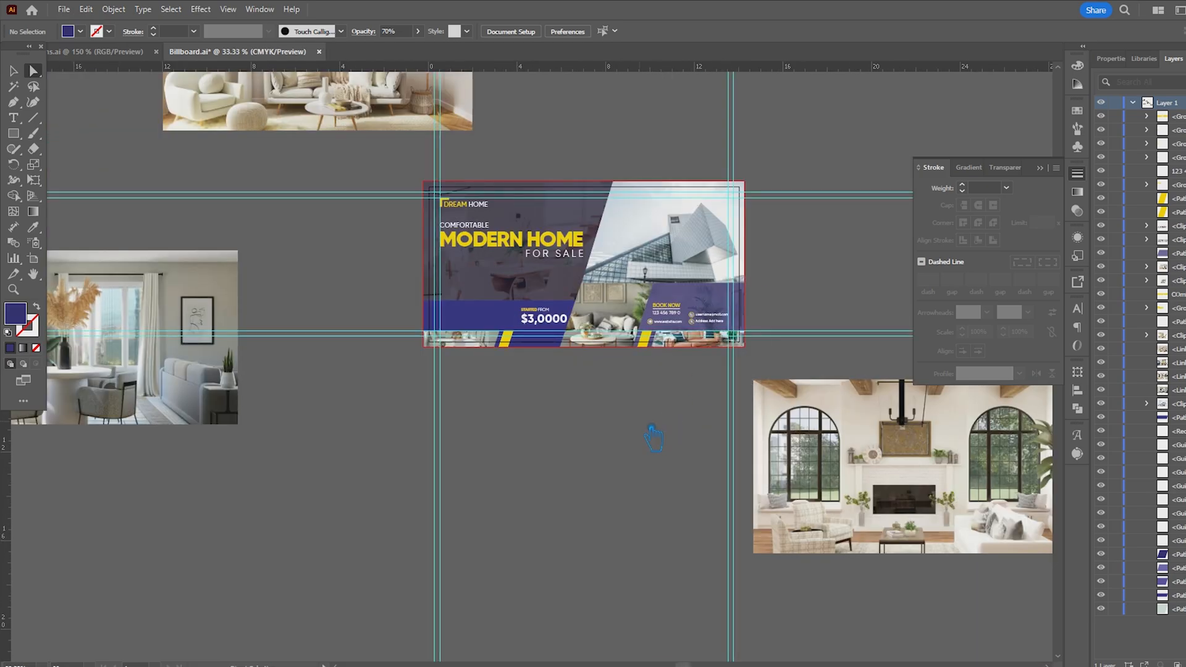
drag(652, 427, 536, 469)
scroll(367, 371, up, 1)
scroll(368, 372, down, 2)
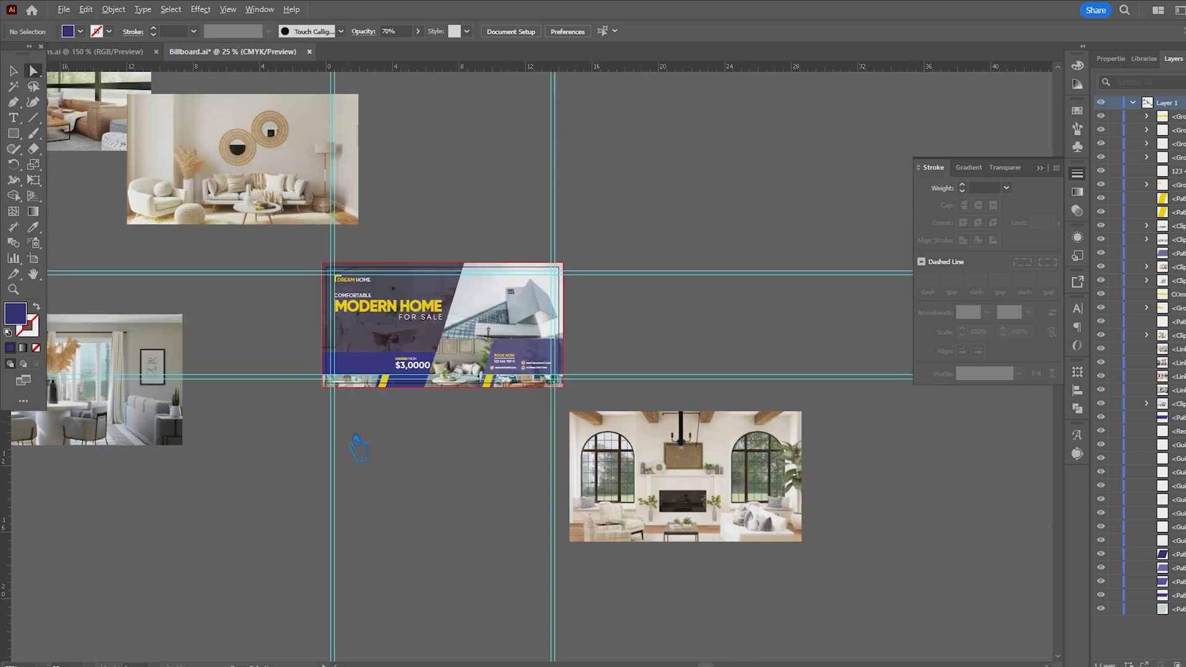
drag(308, 471, 404, 472)
drag(176, 412, 445, 373)
scroll(446, 373, up, 1)
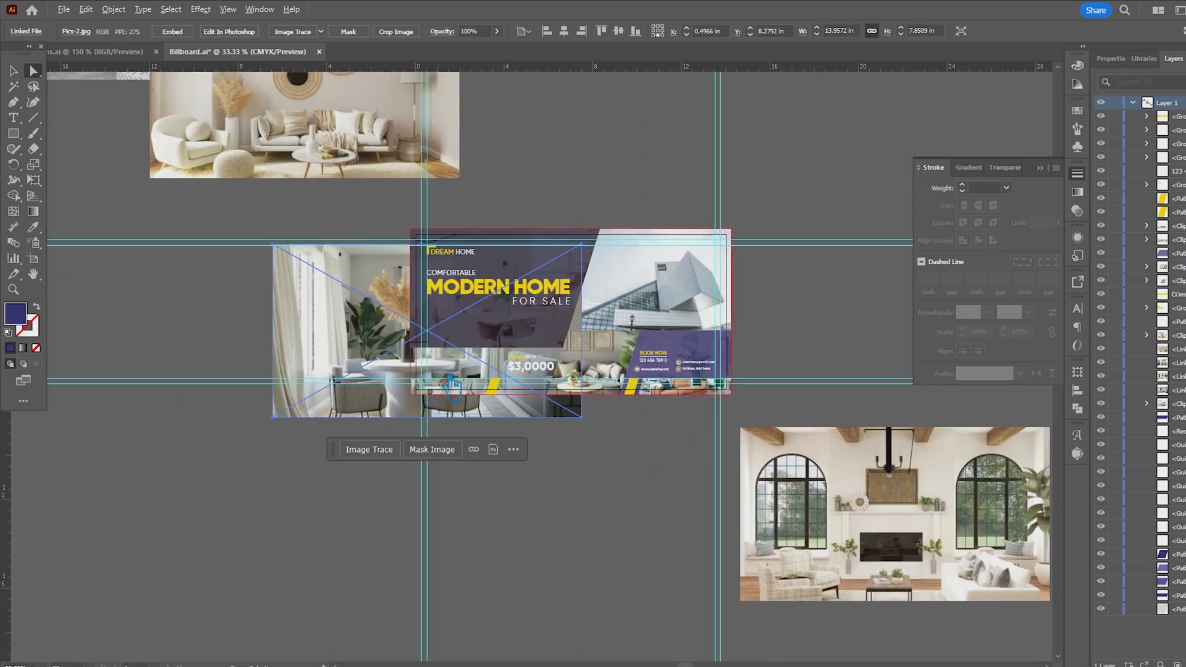
key(ctrl+shift+bracketleft)
- Try to mask the dining room photo into the purple price panel with a clipping mask, and undo it
scroll(485, 384, up, 2)
shift+click(431, 343)
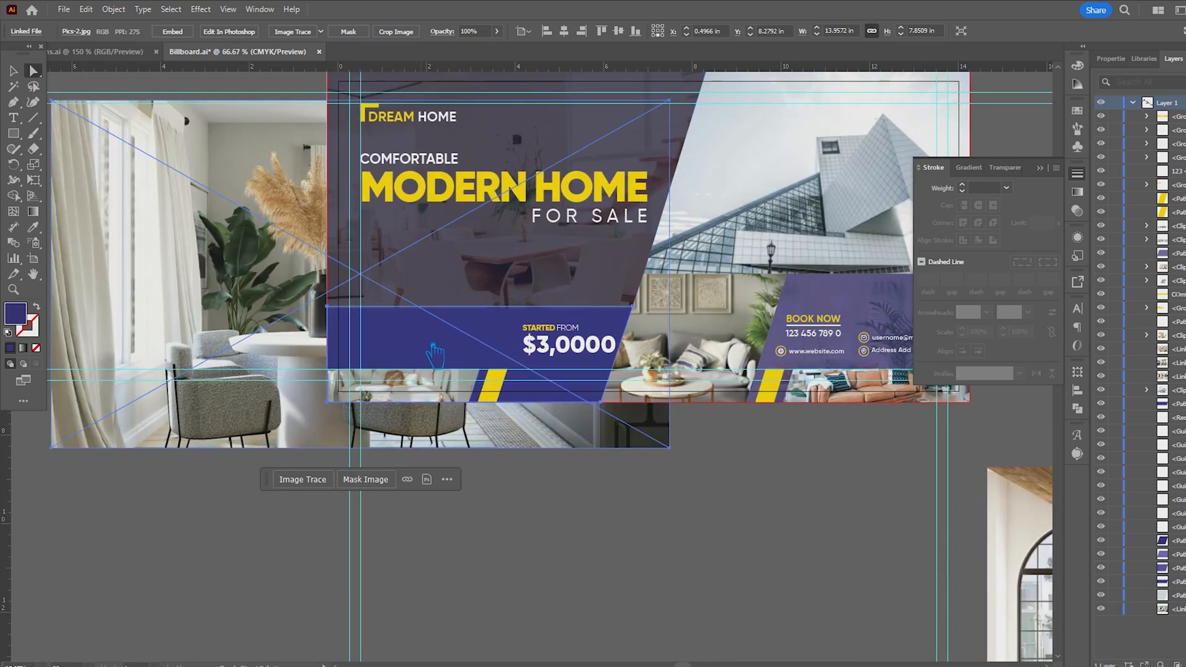
right_click(422, 339)
click(494, 534)
click(478, 555)
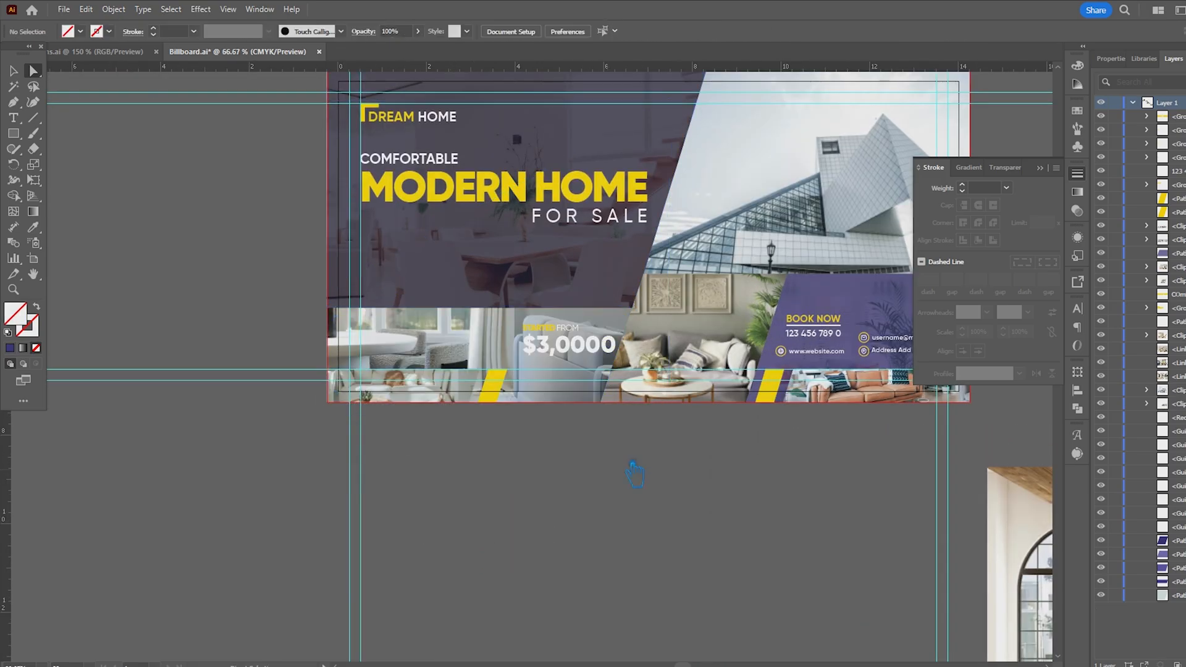
scroll(502, 371, up, 1)
key(ctrl+z)
- Check for a duplicate beneath the purple price panel by shifting the top copy, restore its position, and lock it
click(622, 595)
click(404, 328)
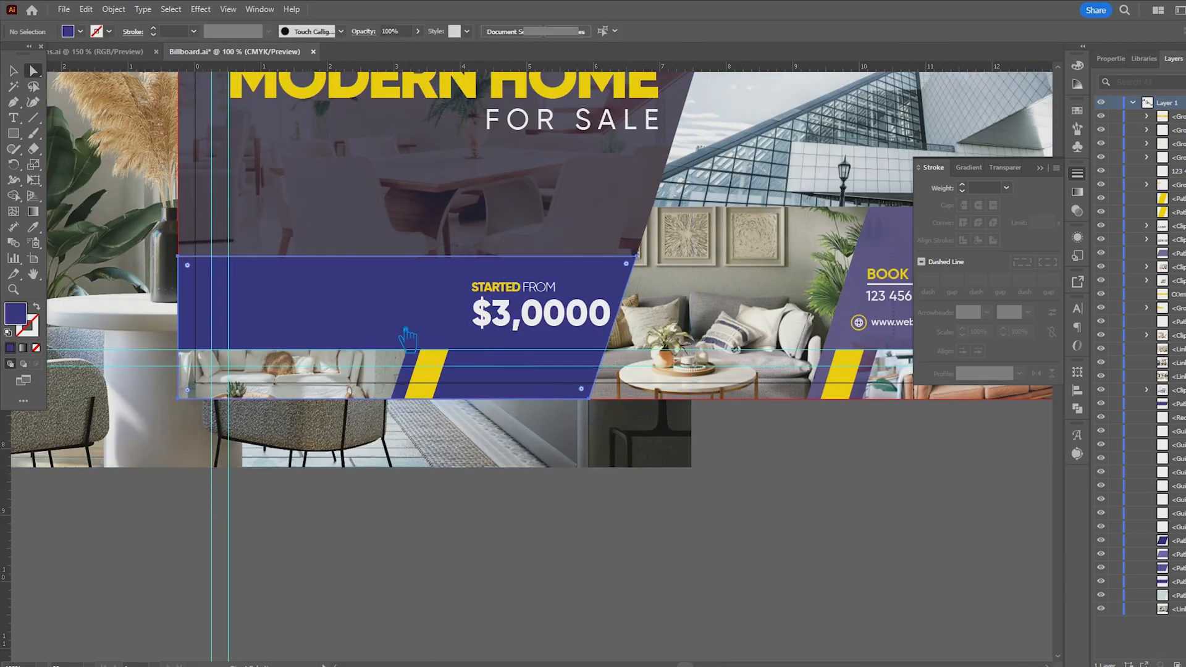
drag(405, 318, 423, 336)
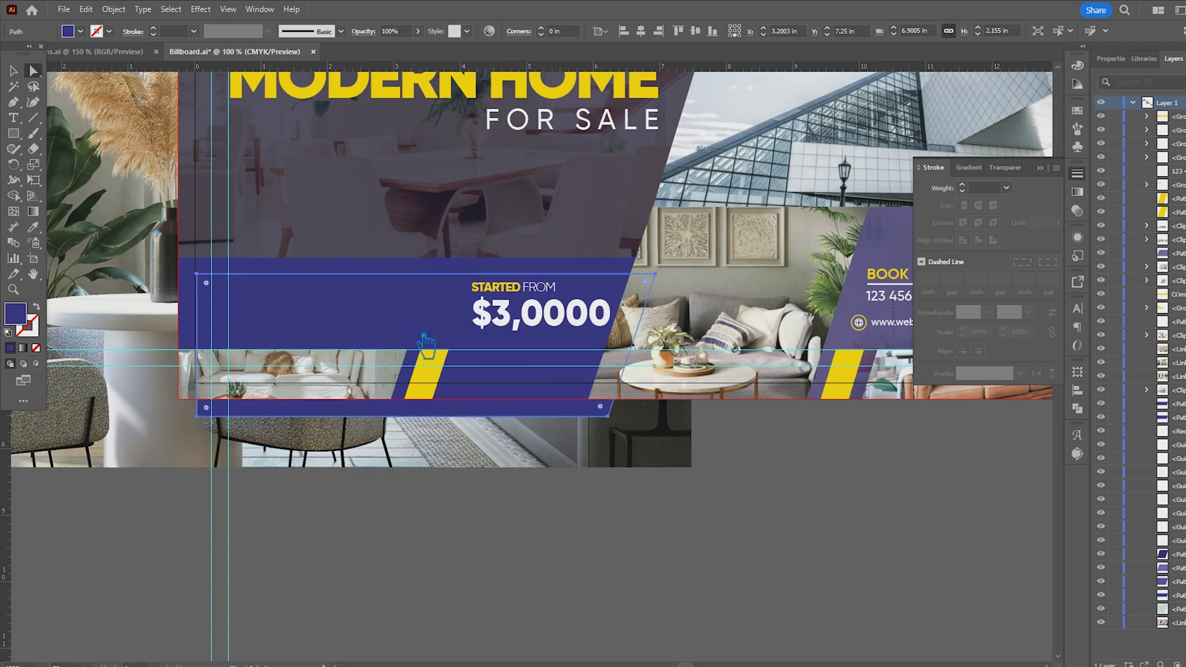
key(ctrl+z)
key(ctrl+2)
- Mask the dining room photo into the duplicate price panel shape beneath the locked one with a clipping mask
click(475, 443)
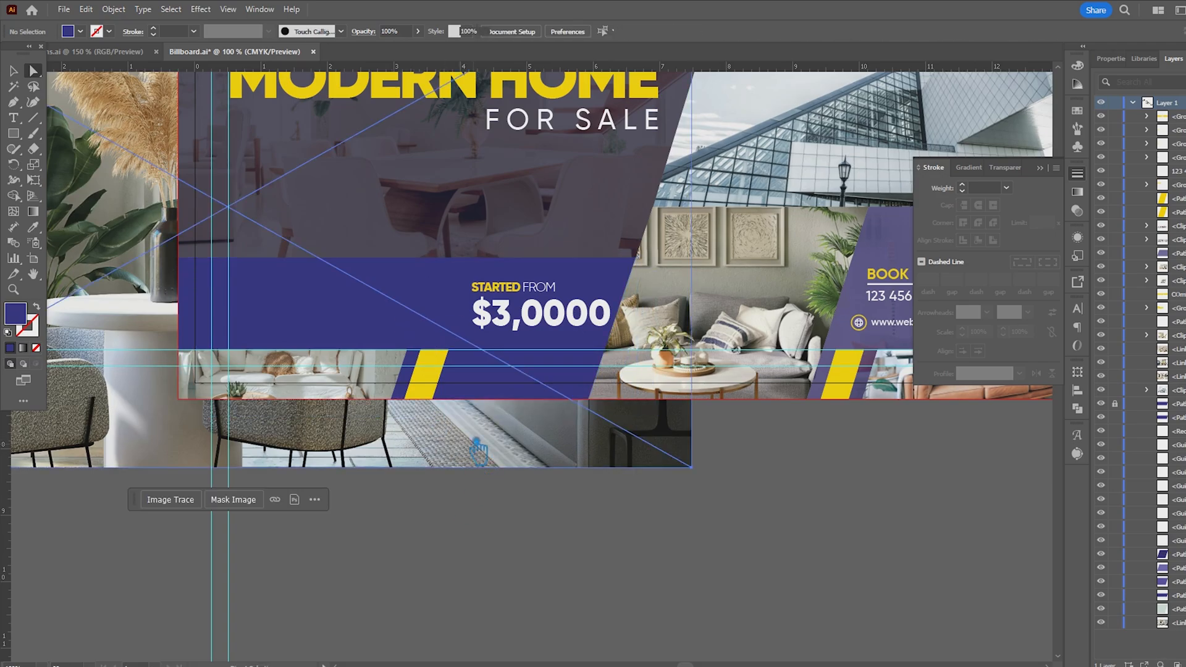
shift+click(378, 324)
right_click(371, 322)
click(411, 537)
click(609, 546)
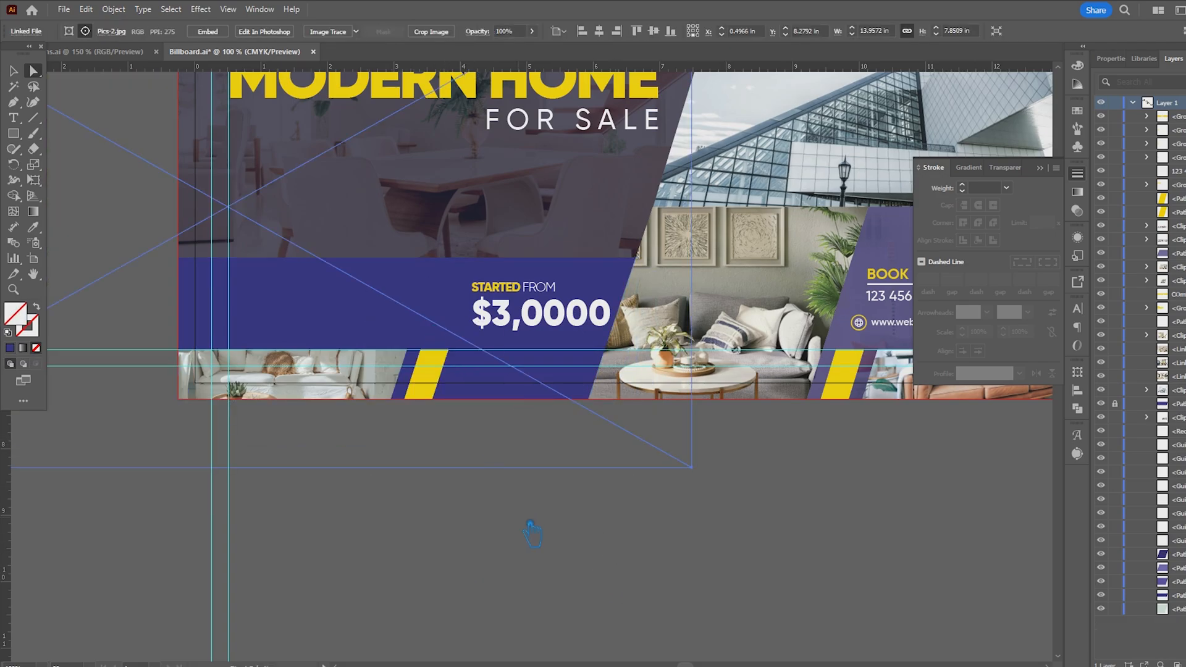
- Set the purple price panel's opacity to 78% so the masked dining room photo shows through
click(398, 272)
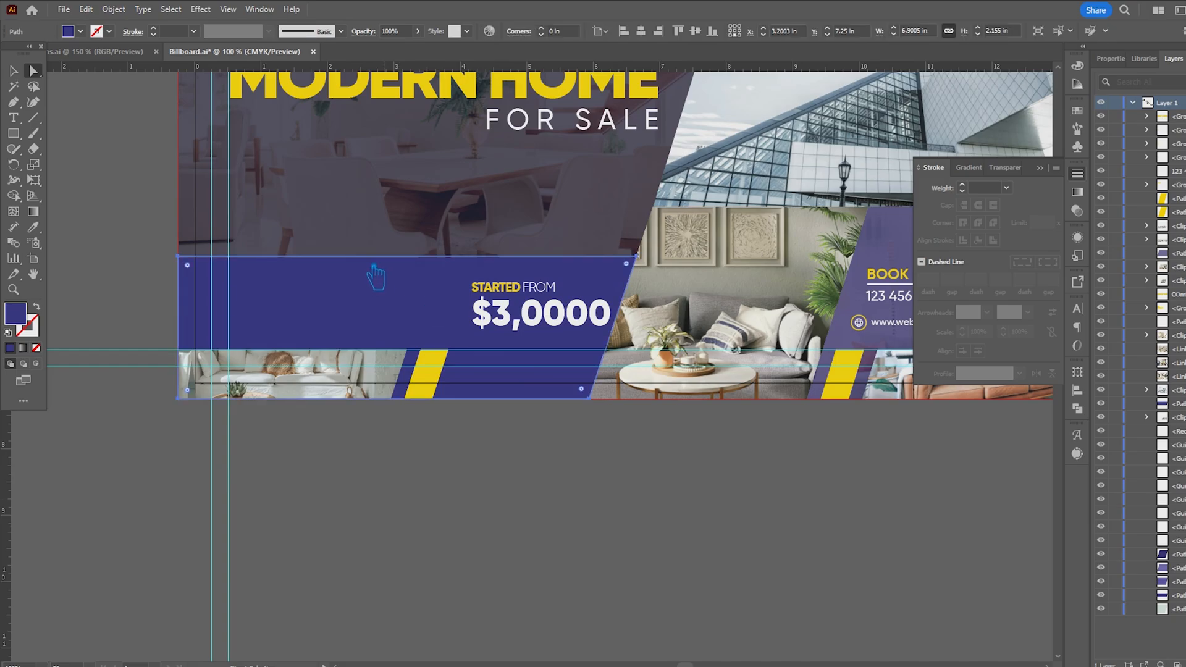
click(418, 31)
mouse_move(418, 47)
mouse_down()
mouse_move(399, 48)
mouse_move(406, 53)
mouse_up()
click(676, 498)
scroll(675, 497, down, 1)
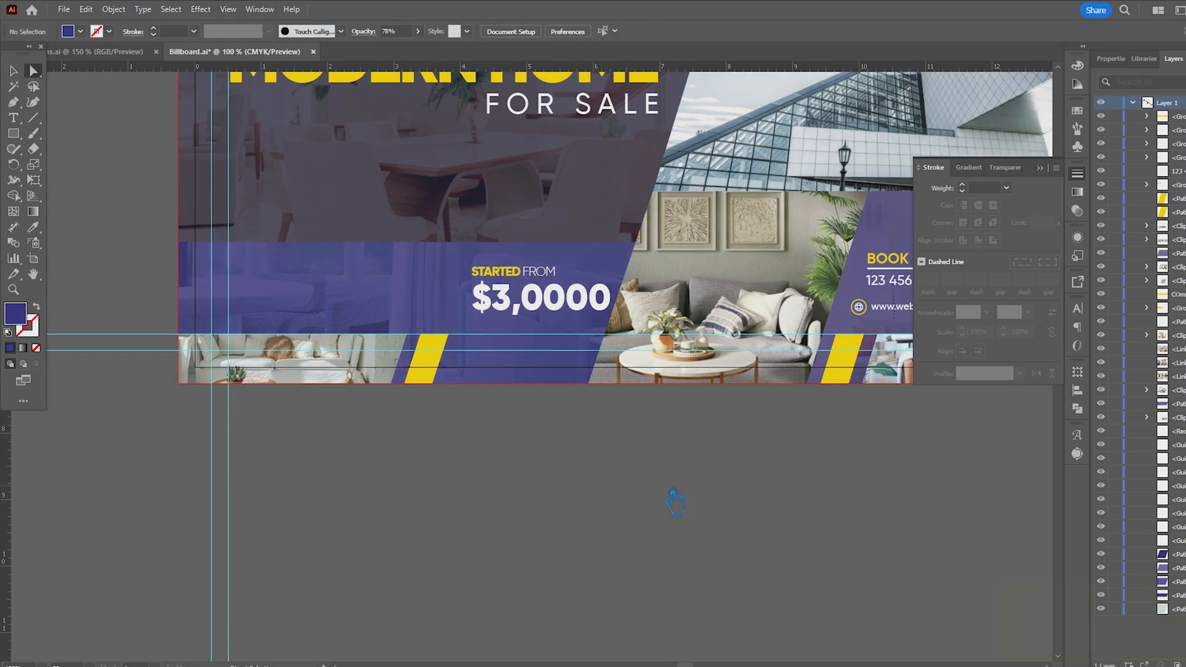
- Match the contact panel's fill and opacity to the price panel by sampling it with the Eyedropper
scroll(663, 496, down, 2)
drag(797, 473, 550, 501)
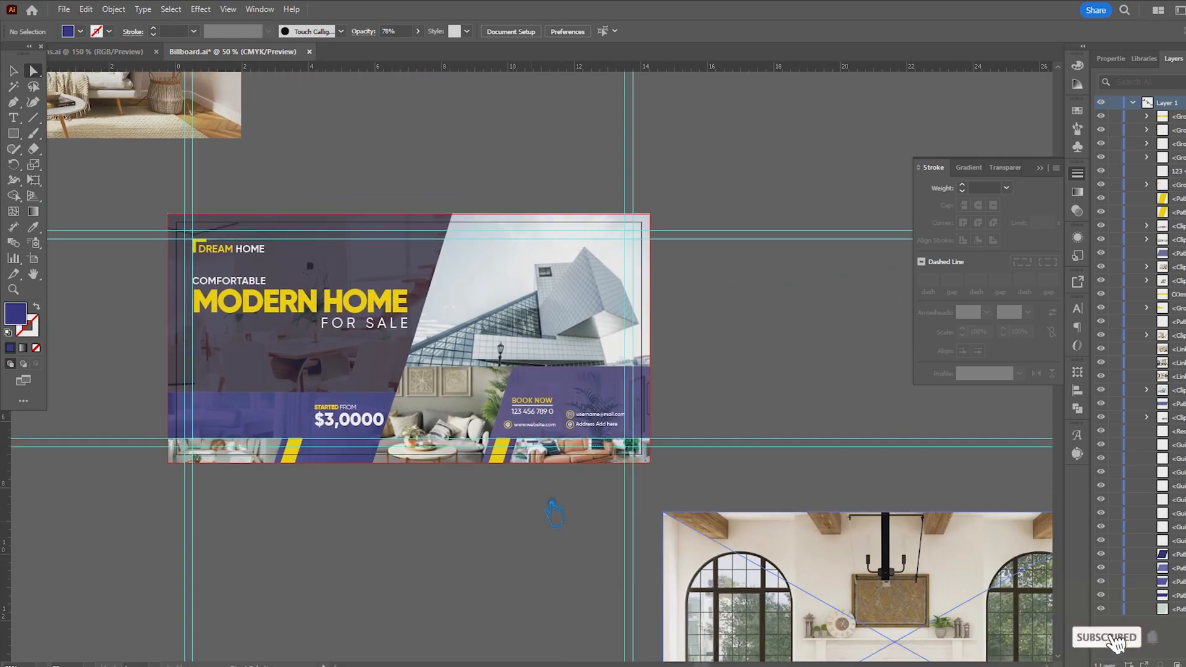
click(597, 396)
key(i)
click(277, 425)
key(v)
click(414, 564)
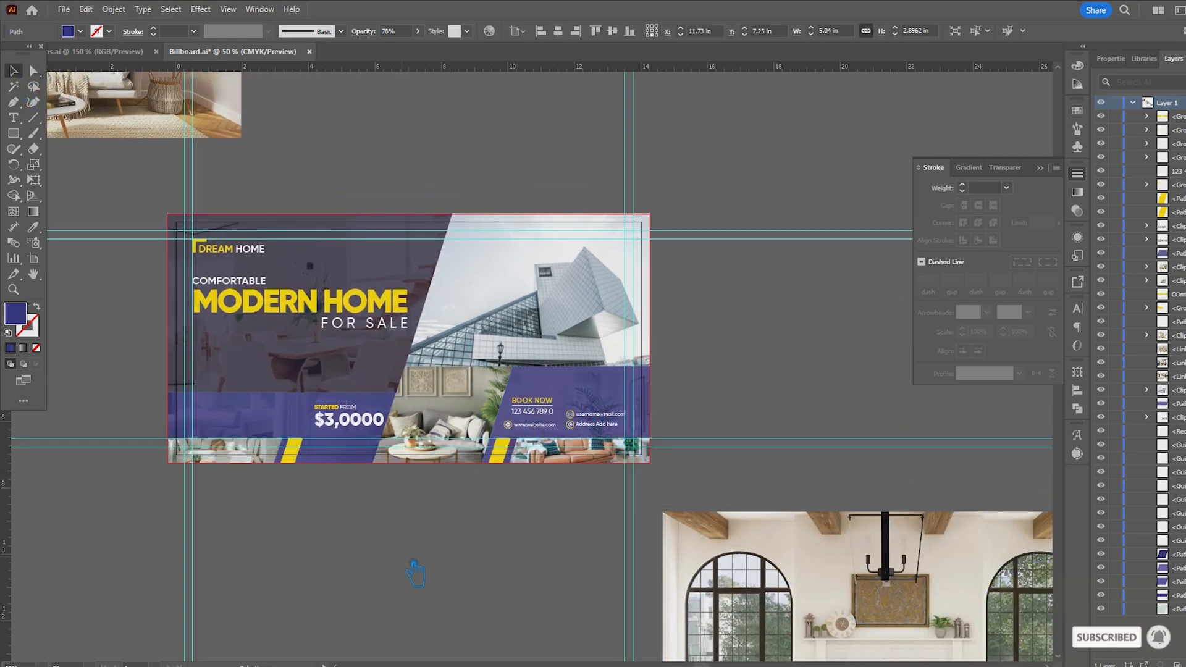
- Try to tighten the headline text block's leading to 9 pt and select its separate lines for adjustment
scroll(416, 573, down, 1)
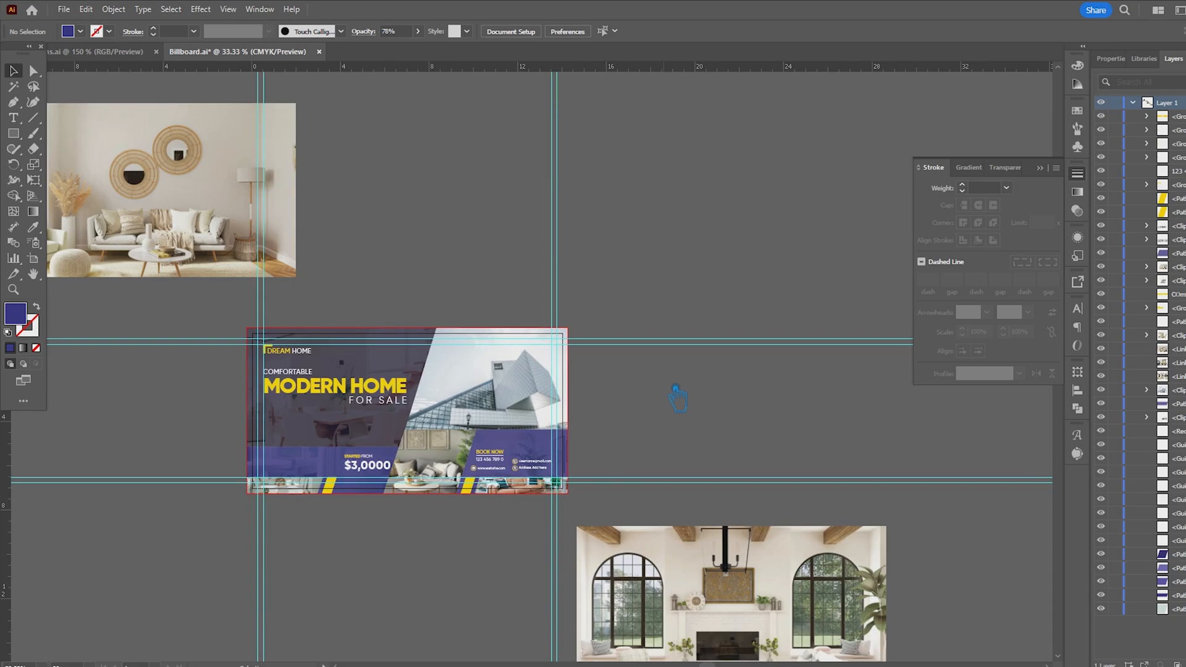
click(397, 413)
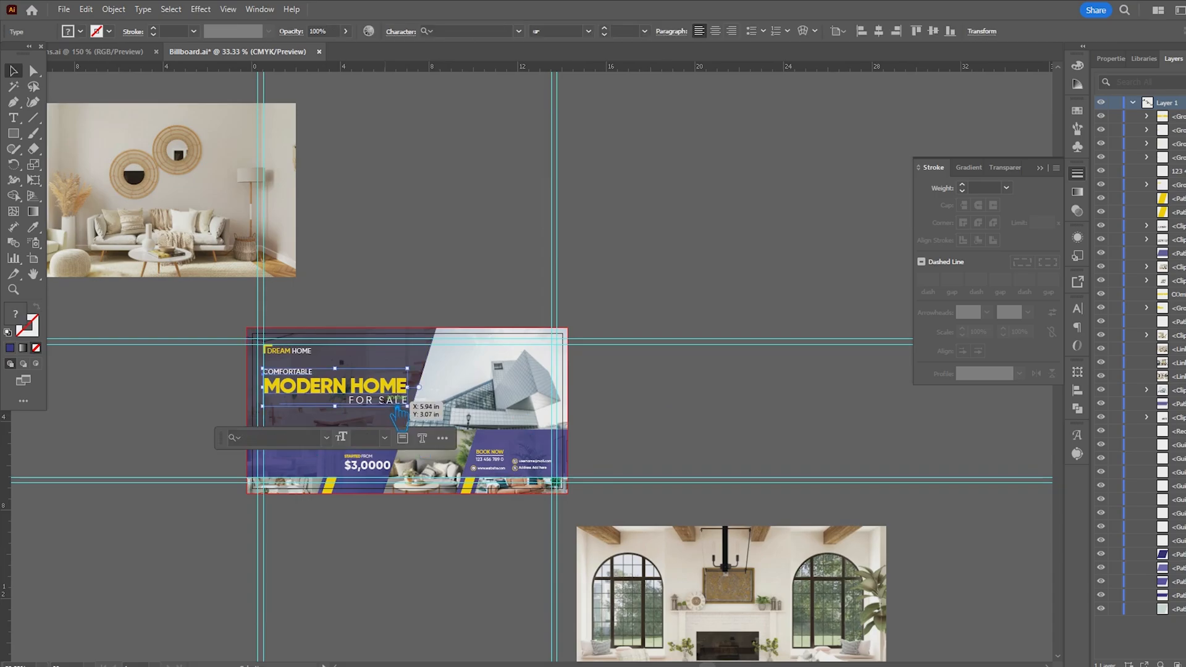
click(402, 32)
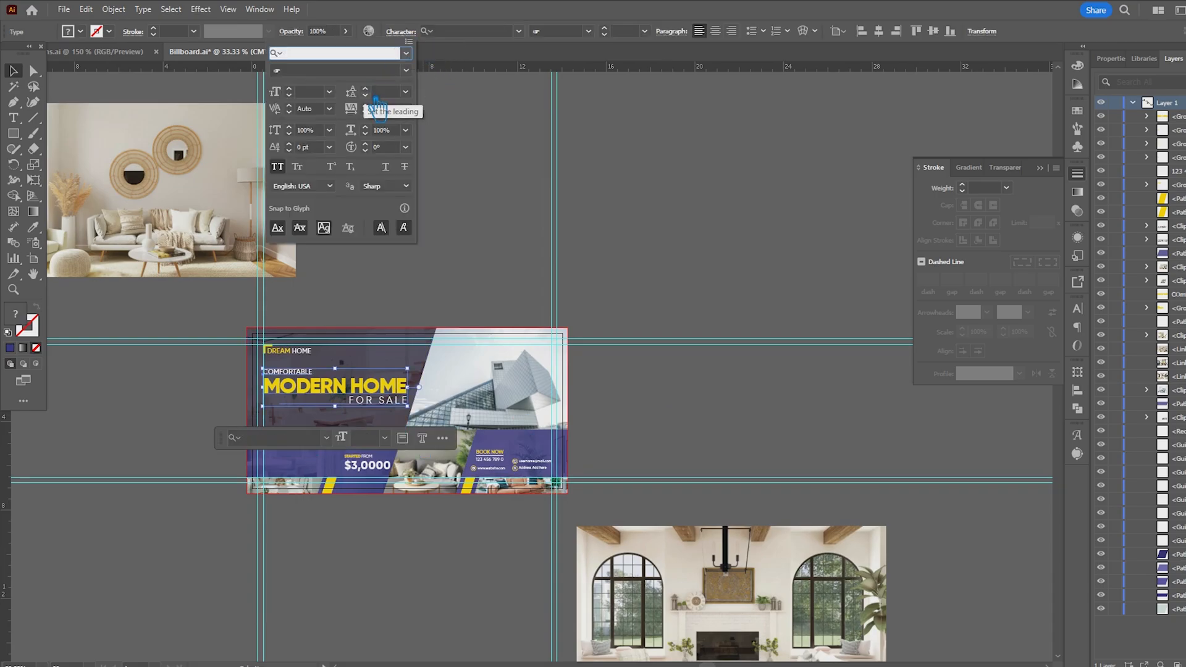
click(366, 89)
click(365, 89)
scroll(381, 93, up, 7)
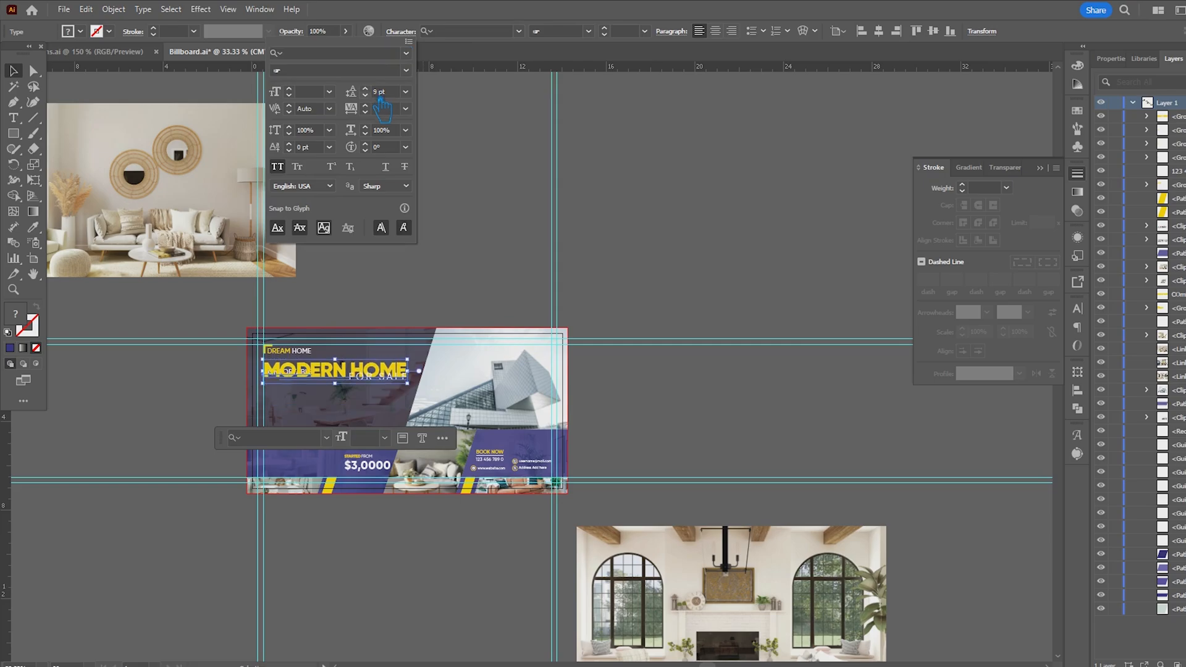
key(Escape)
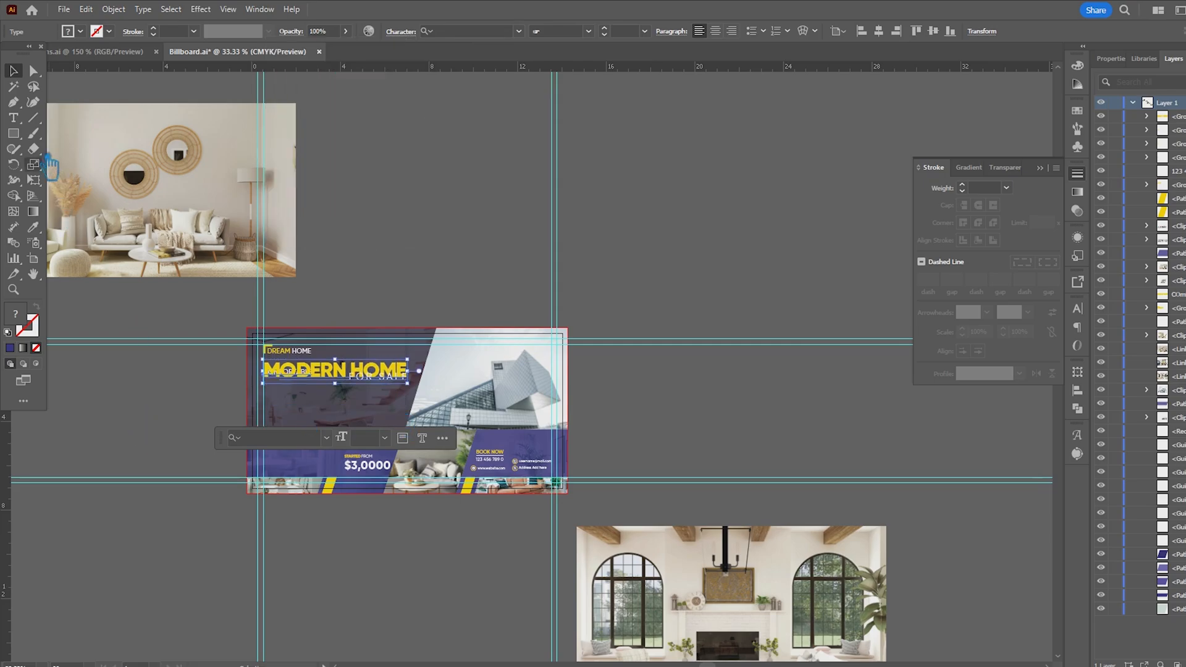
key(t)
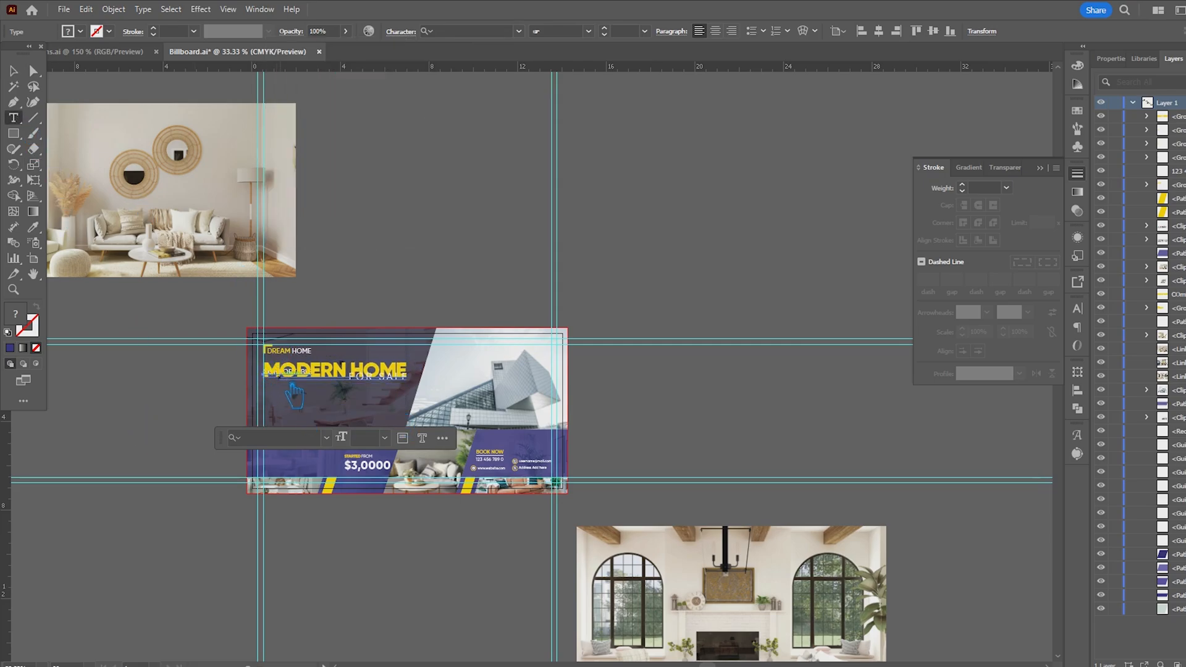
drag(288, 382, 485, 339)
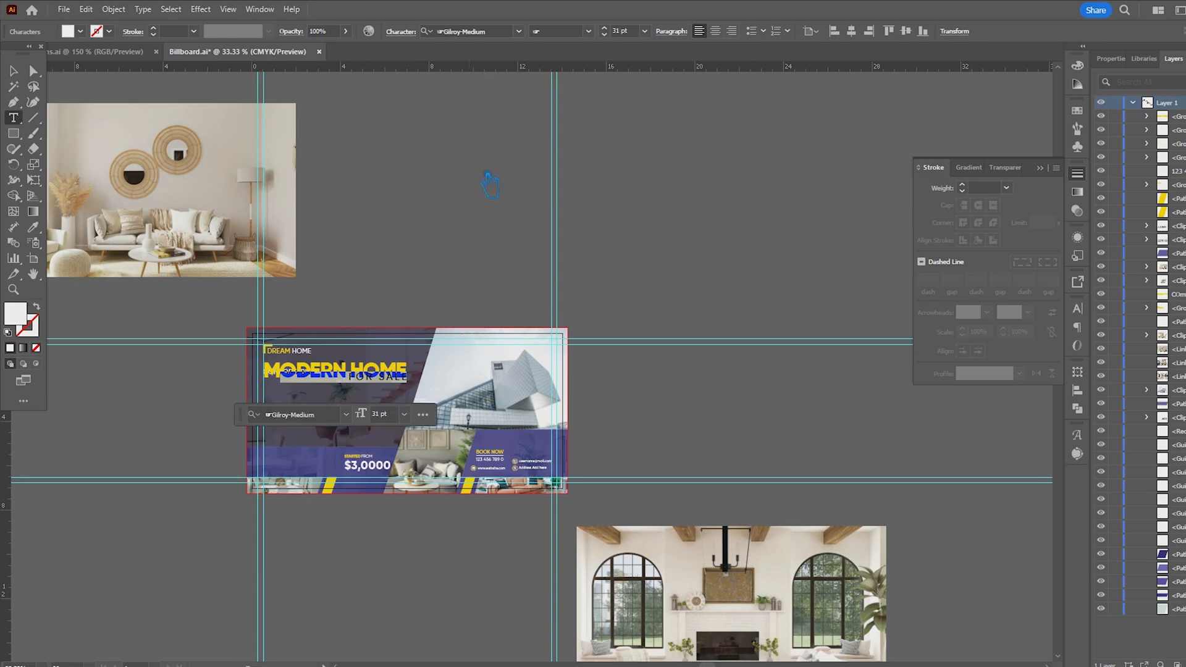
scroll(266, 391, up, 3)
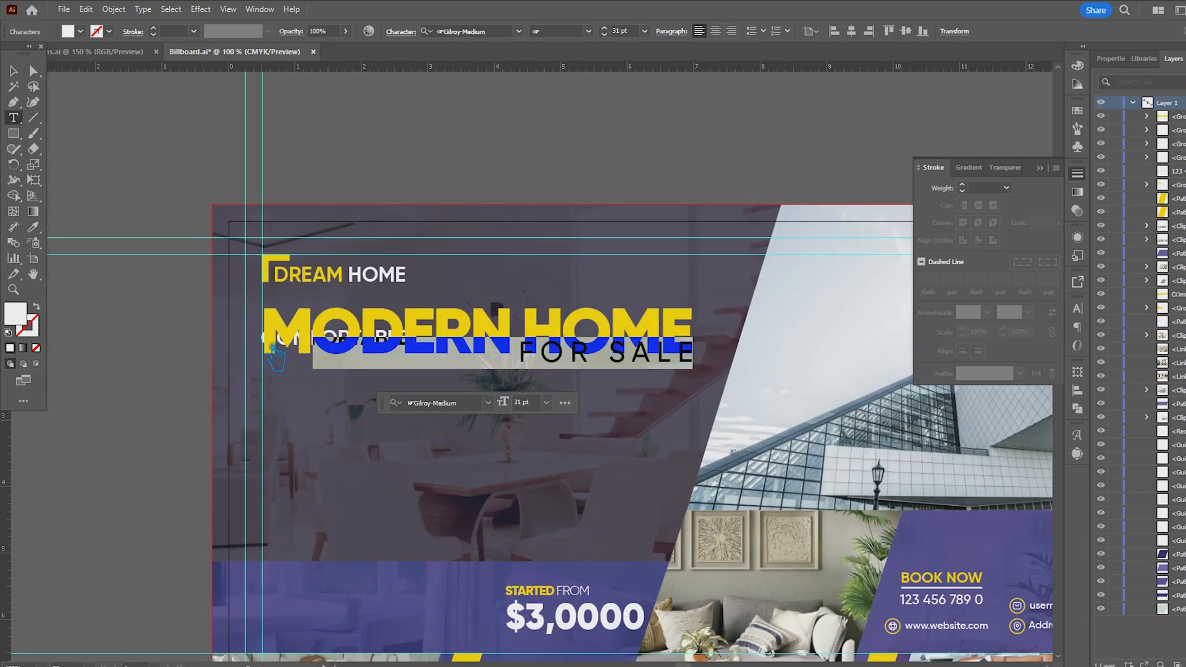
drag(276, 358, 431, 366)
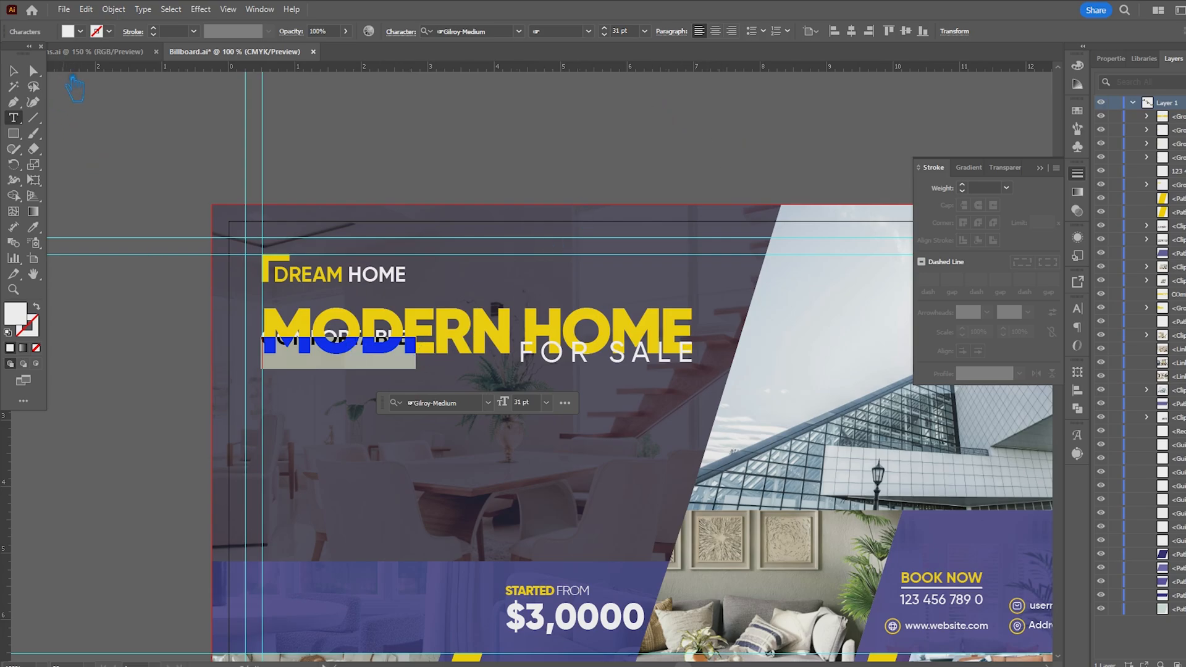
- Undo the headline leading change, keeping the price panel semi-transparent
key(Escape)
key(ctrl+z)
key(ctrl+z)
key(ctrl+z)
key(ctrl+z)
key(ctrl+z)
key(ctrl+z)
key(ctrl+z)
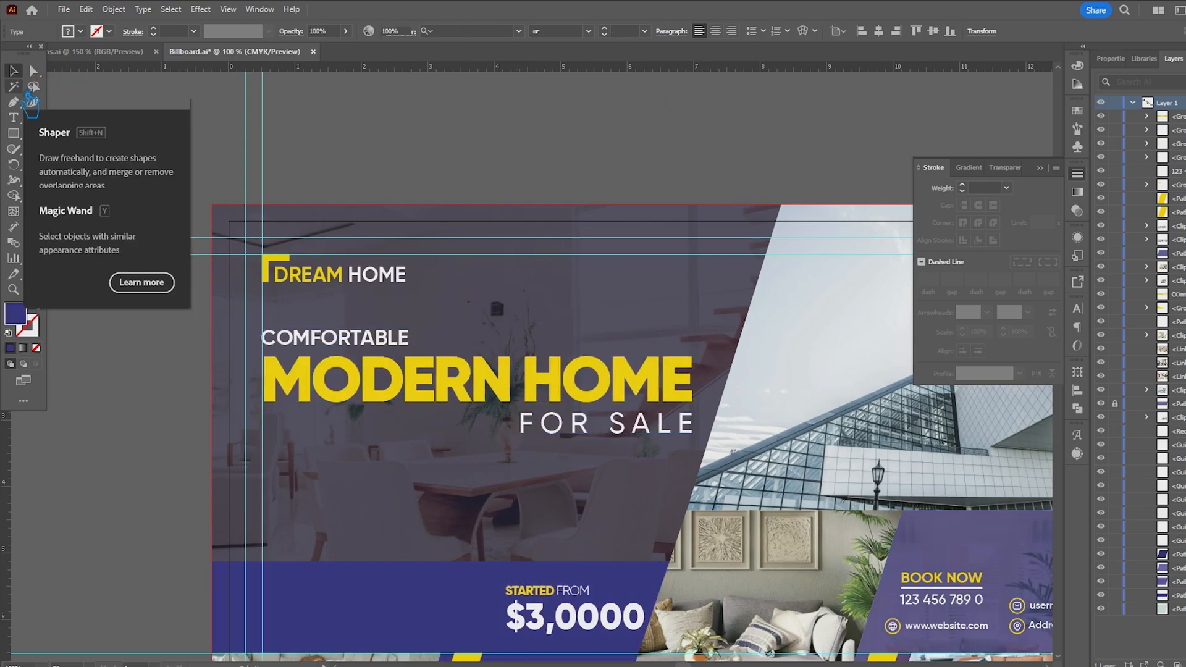
key(ctrl+z)
key(ctrl+z)
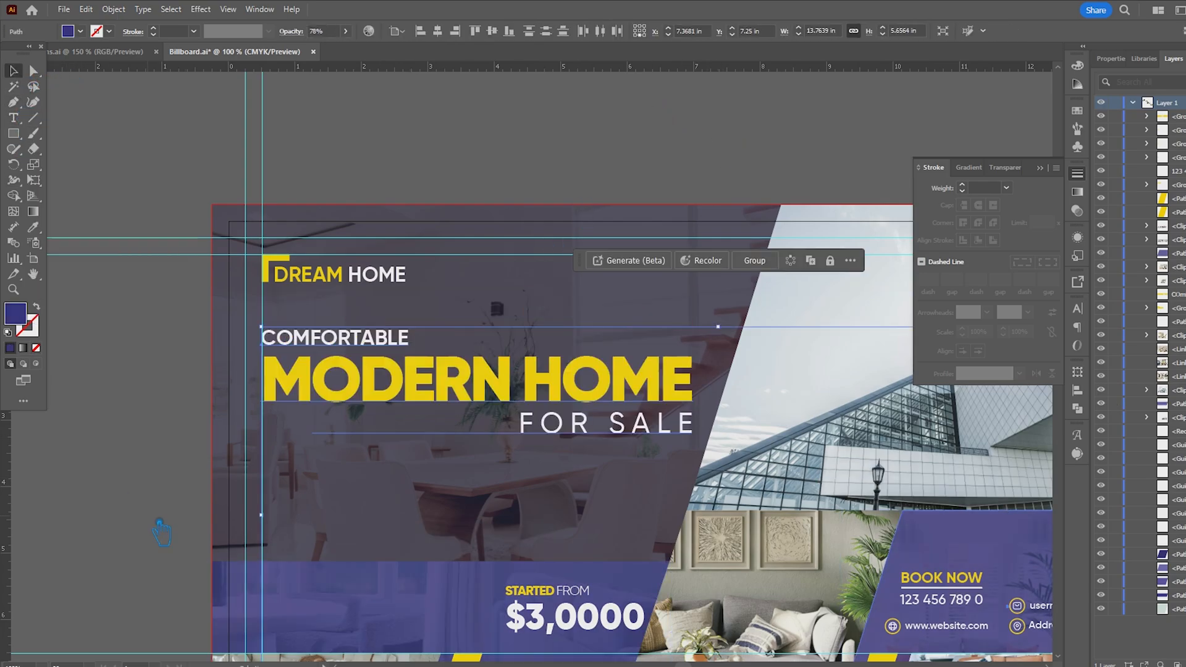
key(ctrl+z)
- Break the yellow headline after MODERN so that HOME sits on its own line
click(514, 387)
key(Delete)
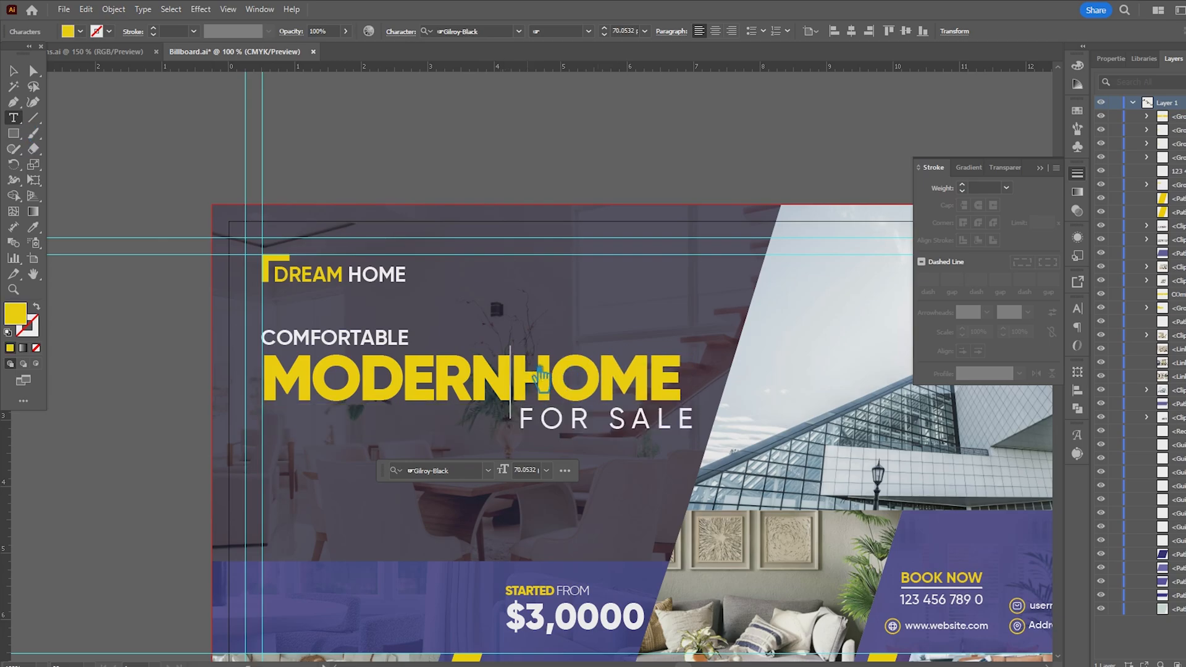
key(Return)
scroll(506, 368, down, 2)
scroll(518, 307, down, 1)
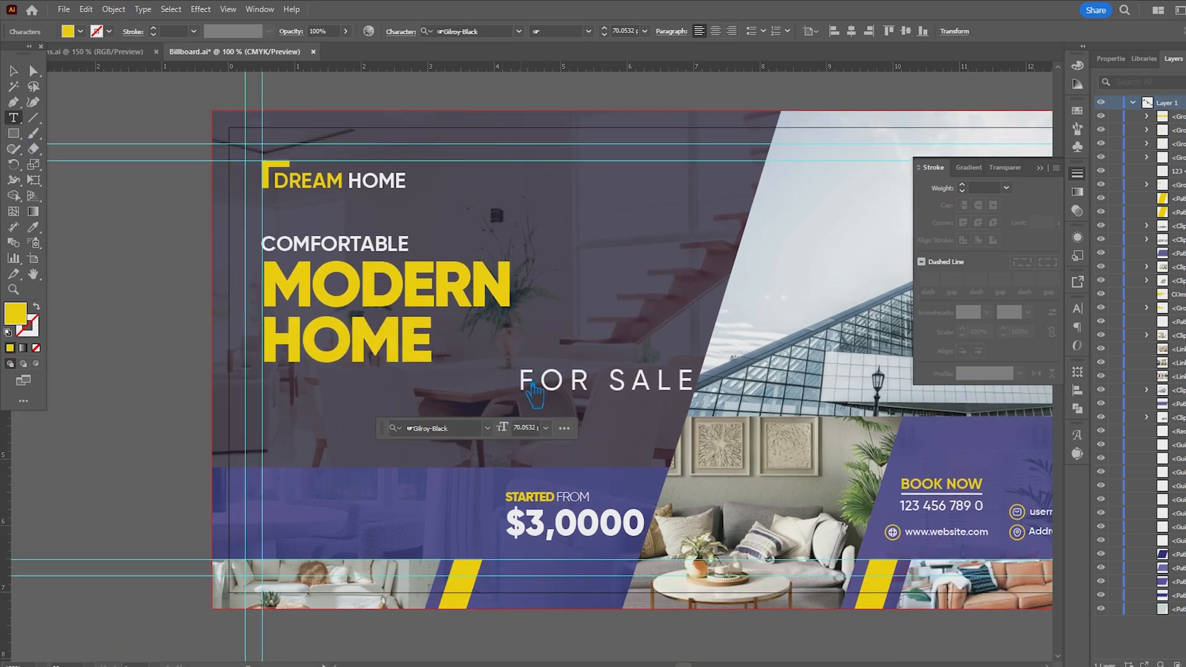
- Stagger the headline by indenting HOME, FOR SALE and COMFORTABLE with leading spaces, with FOR SALE furthest in
key(Return)
click(276, 352)
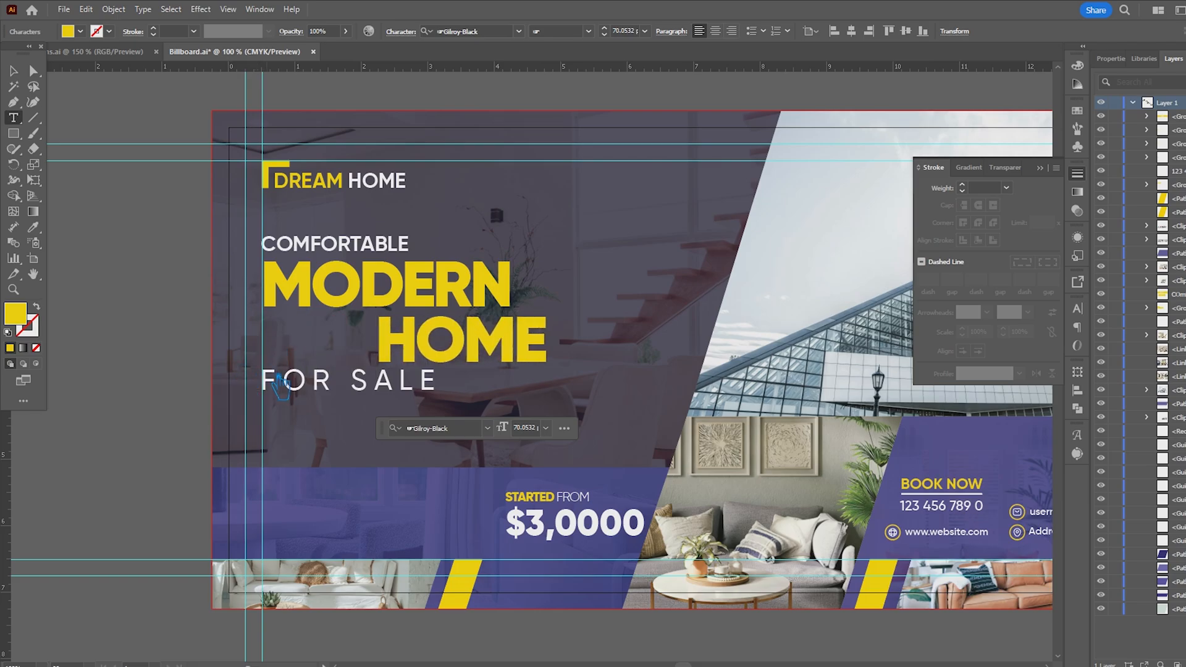
click(277, 380)
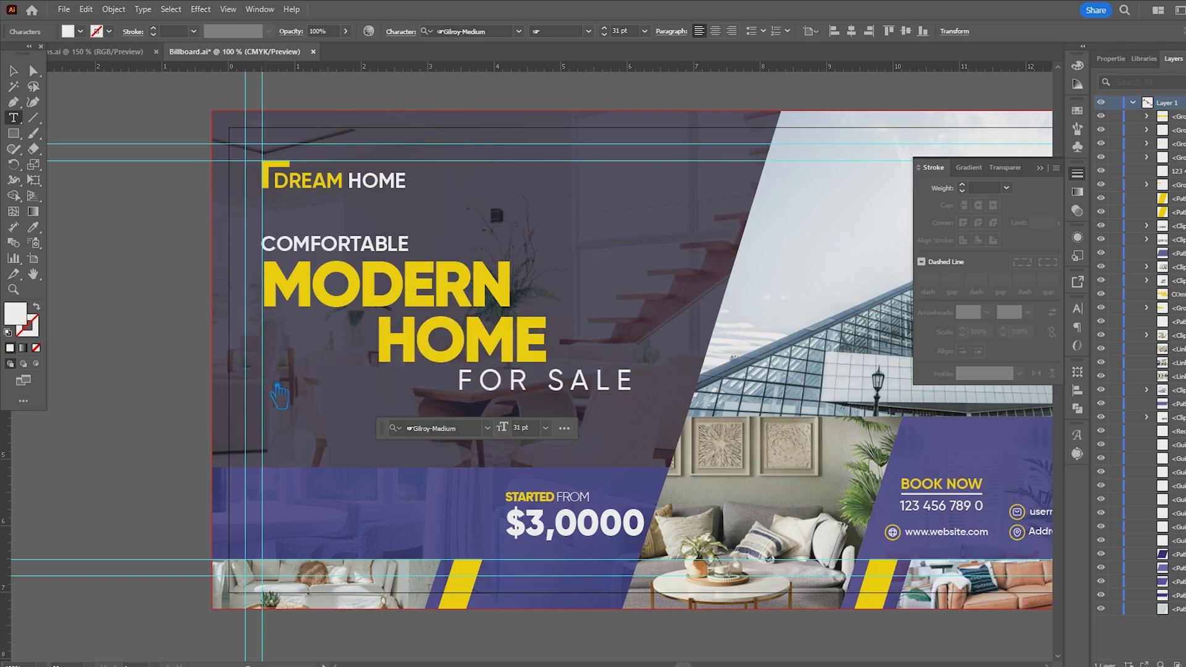
click(272, 245)
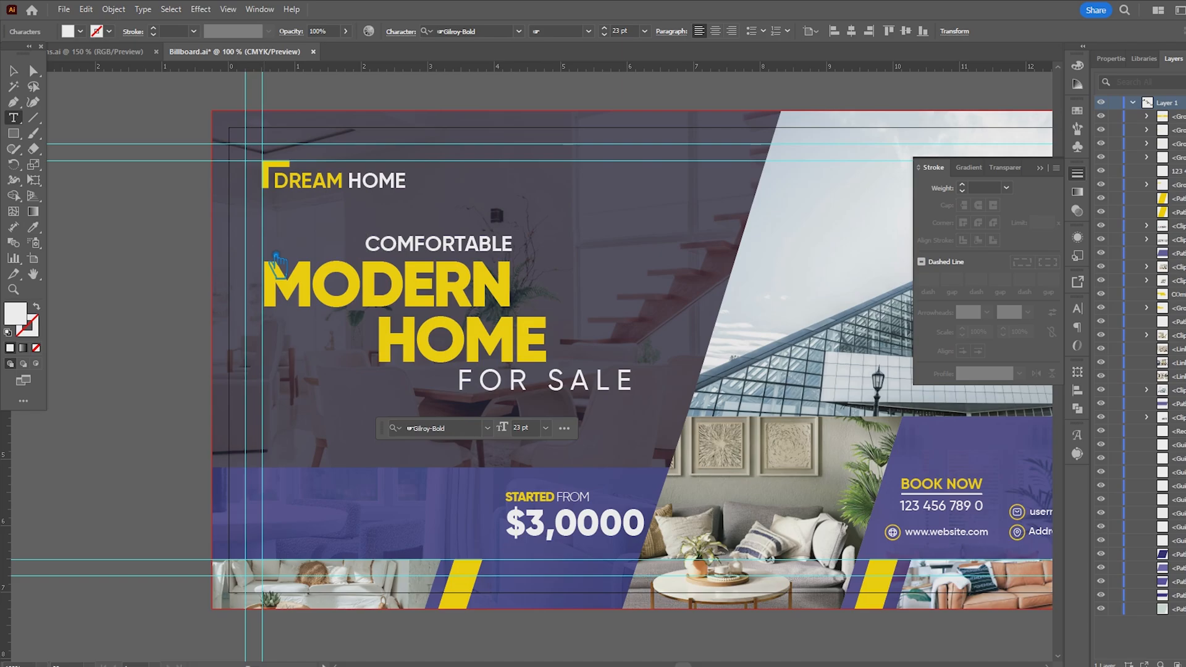
- Change the font of the word COMFORTABLE to Gilroy-SemiBold
double_click(377, 254)
click(403, 37)
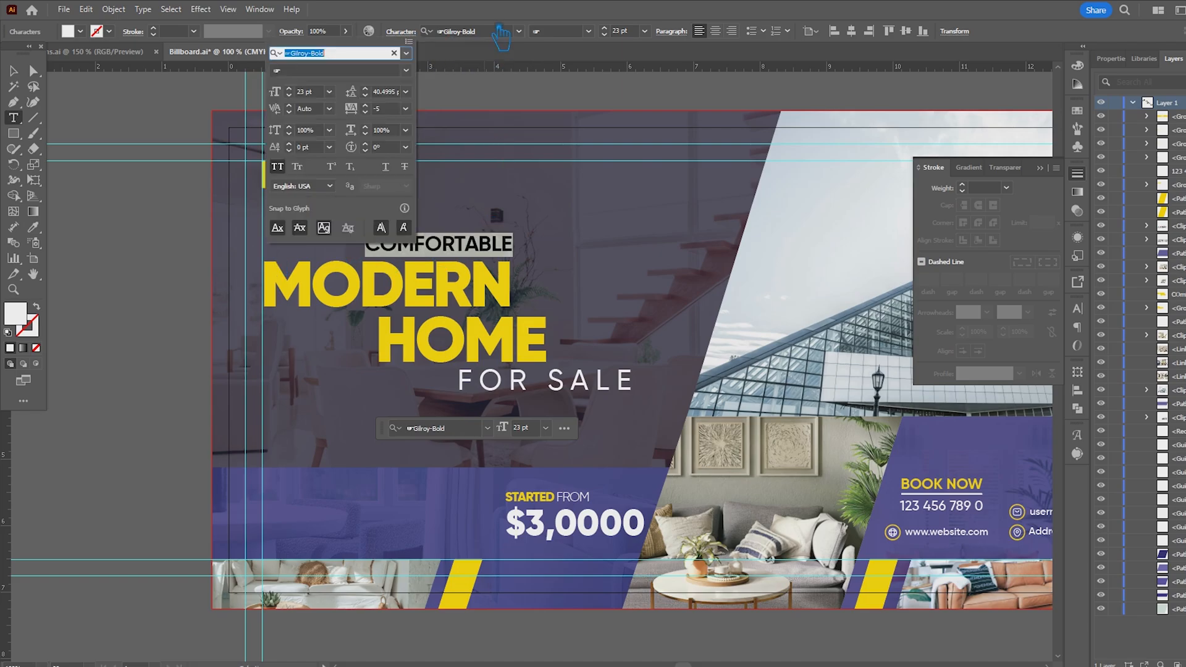
click(519, 31)
click(501, 115)
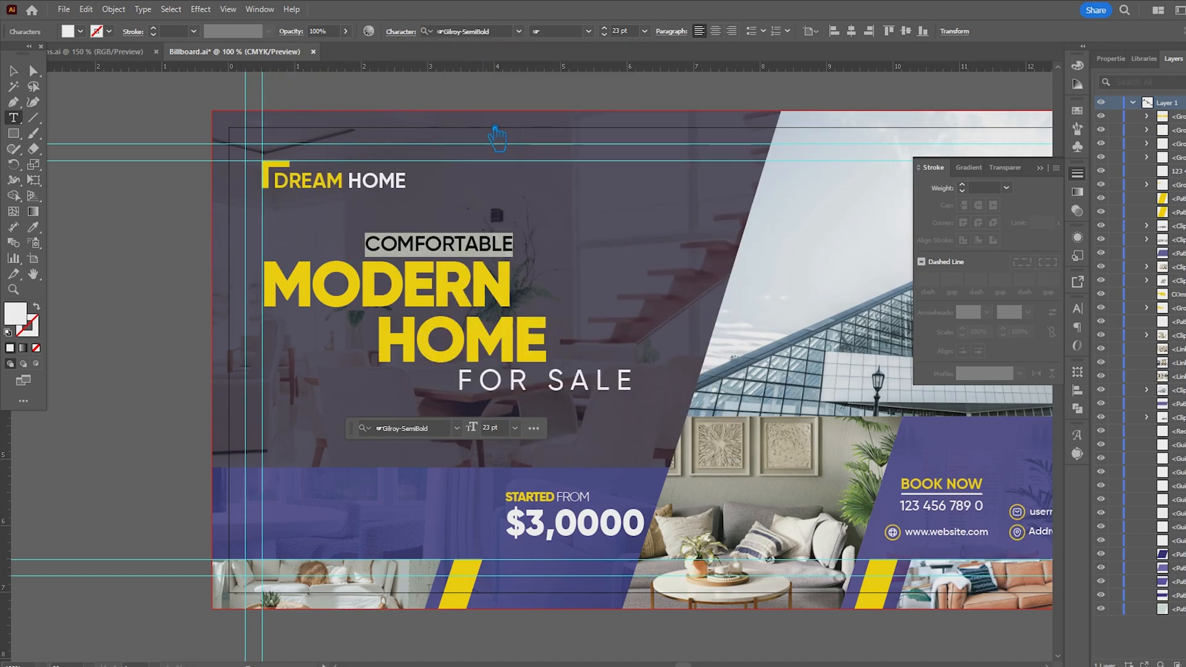
- Remove one leading space before COMFORTABLE and set the word's tracking to 8
click(373, 245)
key(BackSpace)
double_click(381, 253)
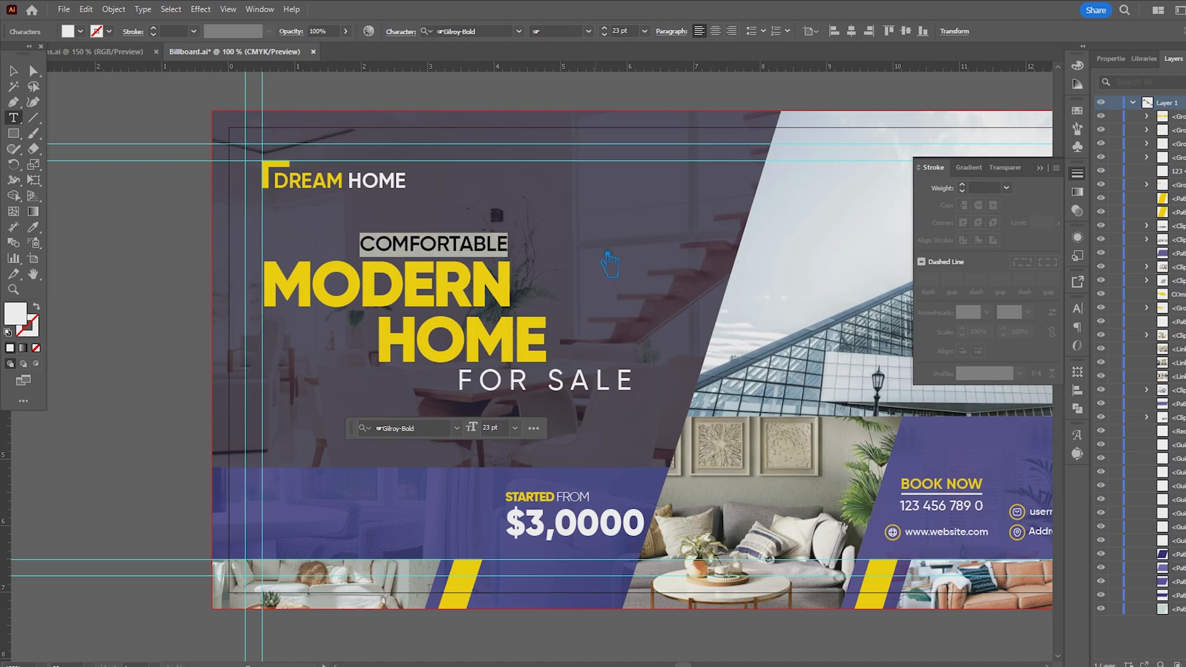
click(415, 52)
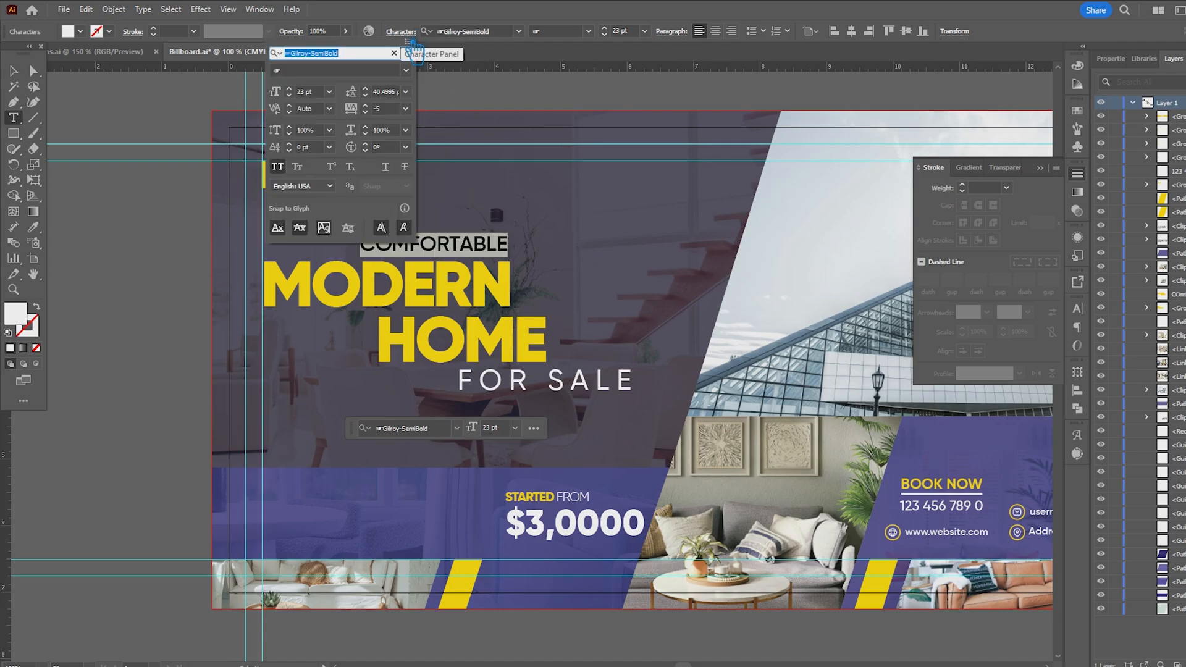
click(382, 109)
text(-2)
scroll(382, 109, up, 5)
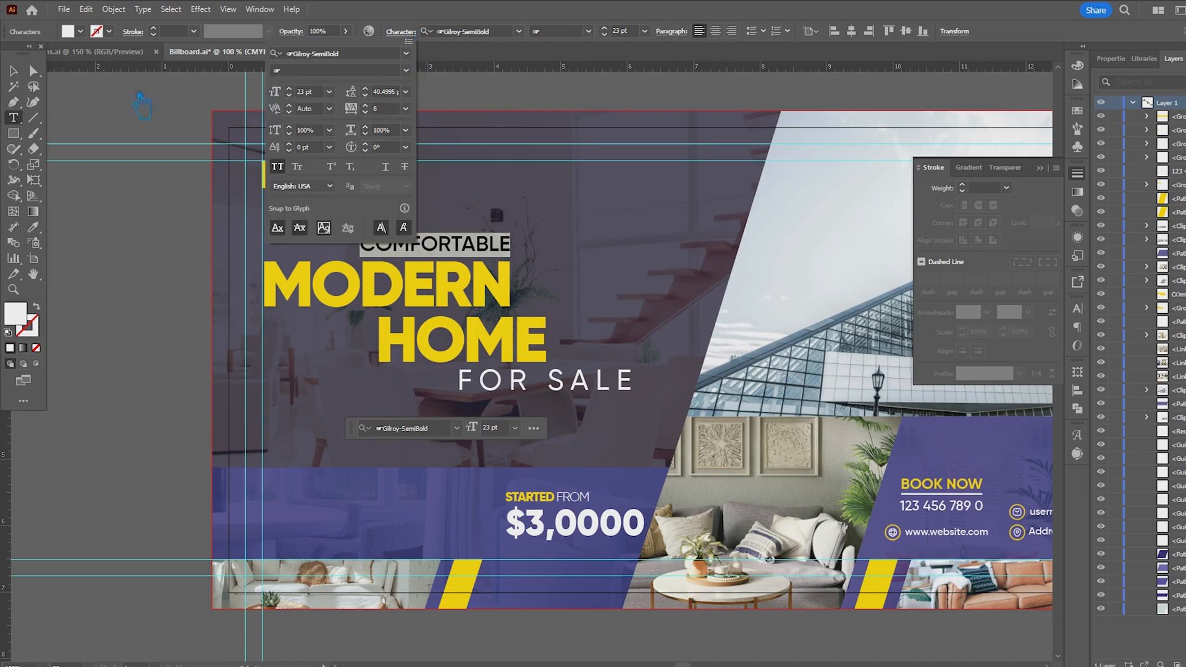
- Reduce the indent of the FOR SALE line by deleting three of its leading spaces
click(13, 71)
click(121, 255)
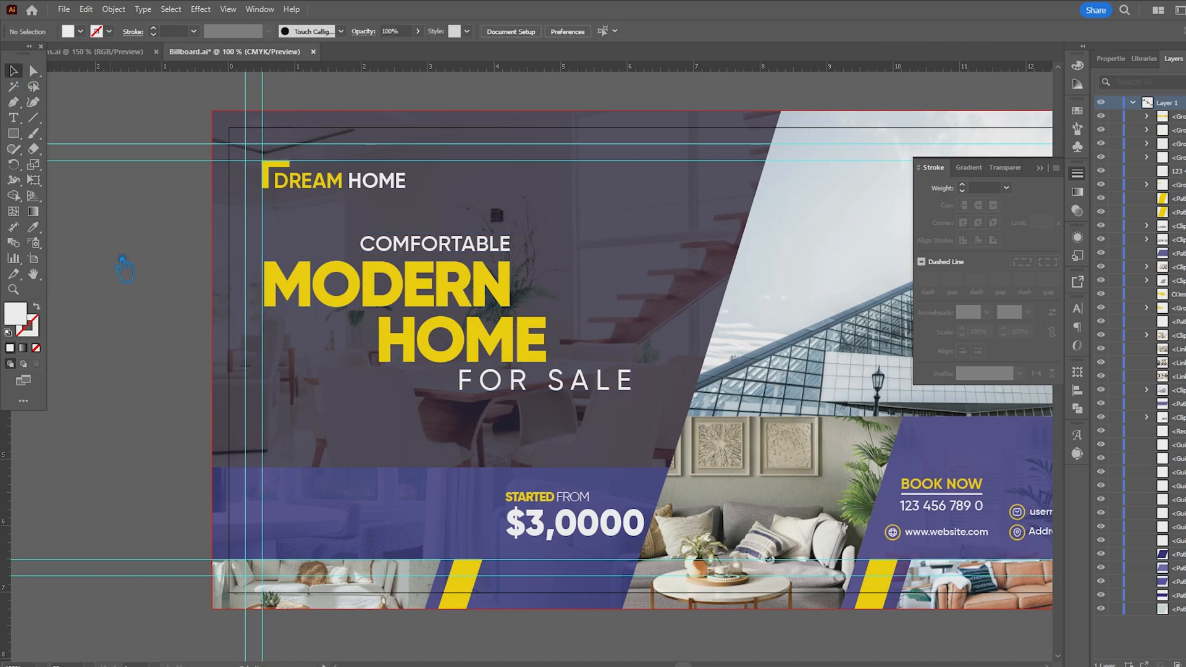
key(t)
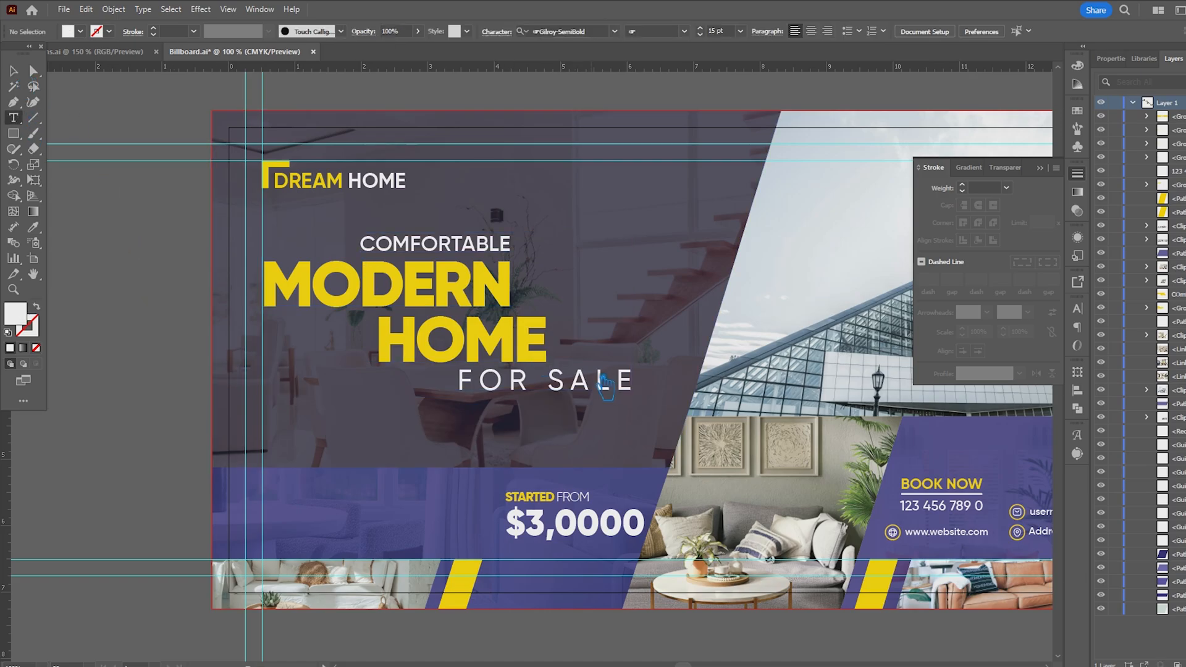
click(461, 388)
mouse_move(461, 384)
mouse_down()
mouse_move(212, 394)
mouse_move(483, 395)
mouse_move(441, 394)
mouse_up()
key(BackSpace)
key(BackSpace)
key(BackSpace)
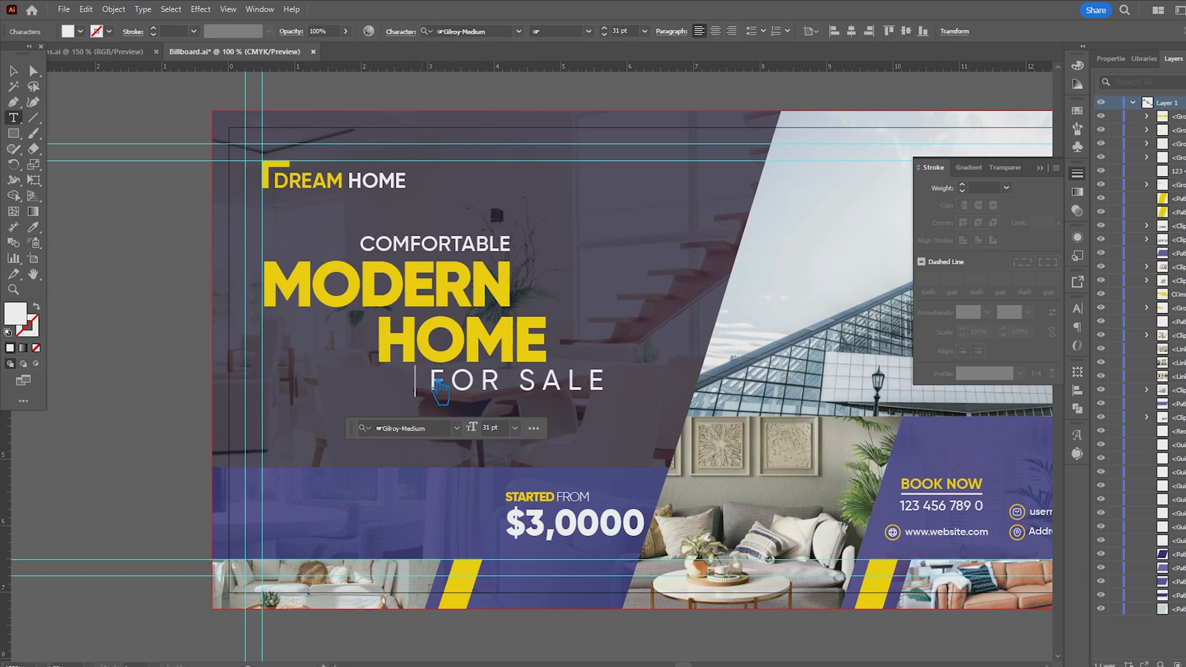
- Recolor the word HOME in the headline to white
double_click(408, 372)
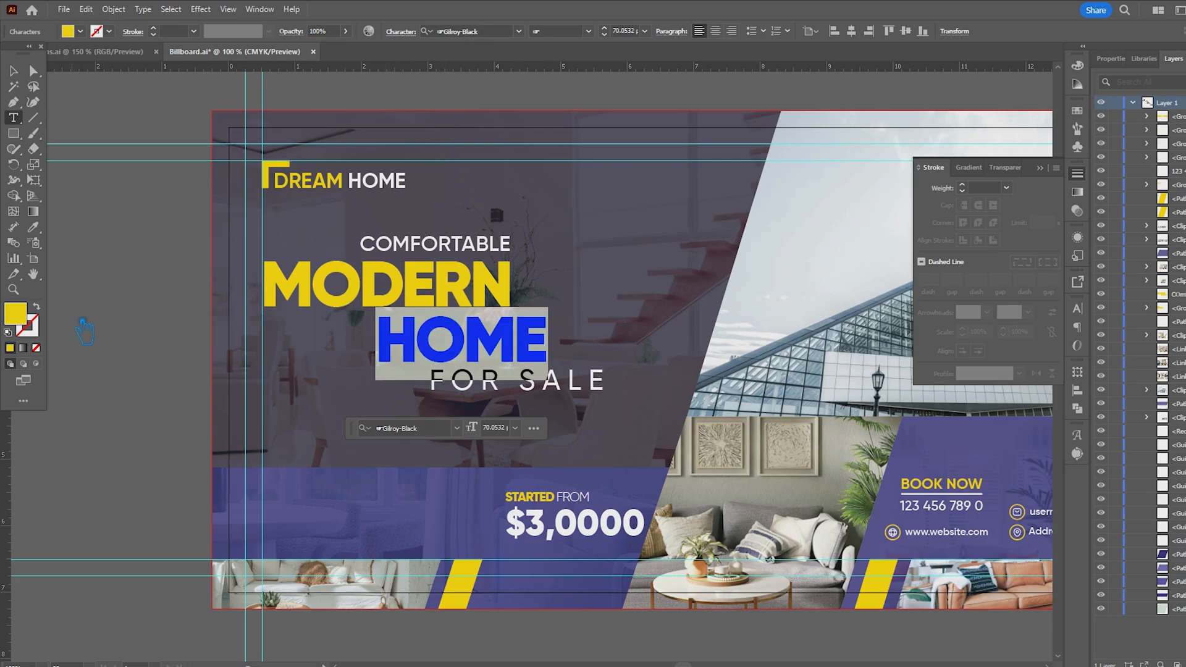
double_click(16, 313)
click(665, 232)
click(966, 164)
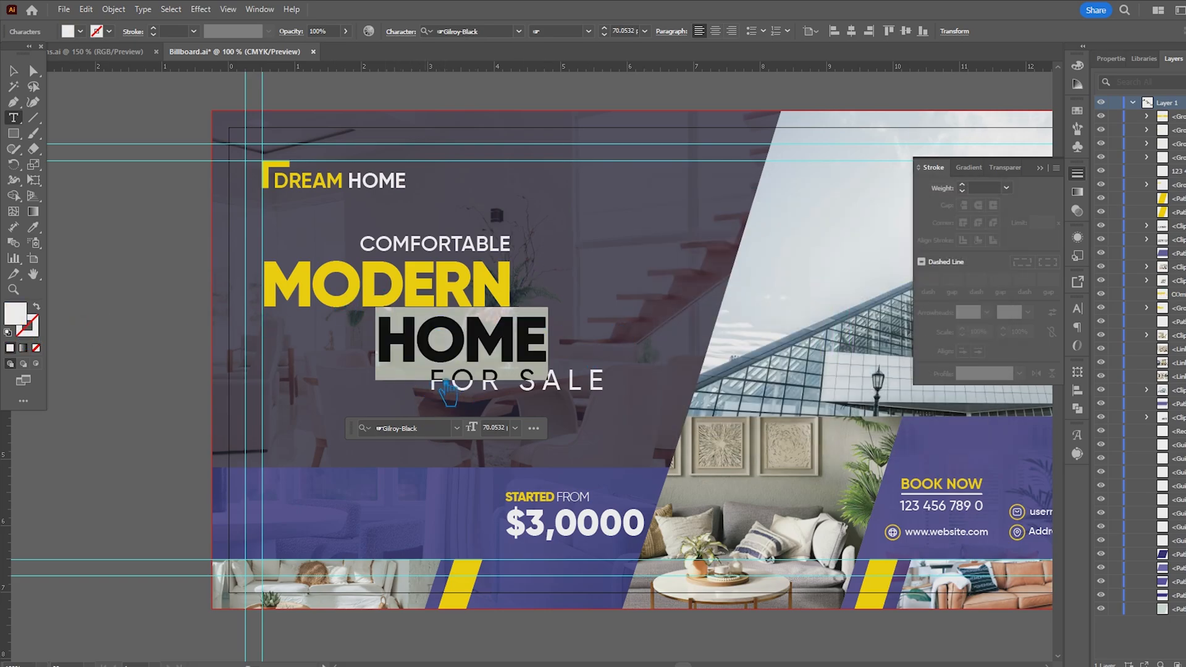
- Recolor FOR SALE with the yellow sampled from the word MODERN
drag(433, 382, 604, 381)
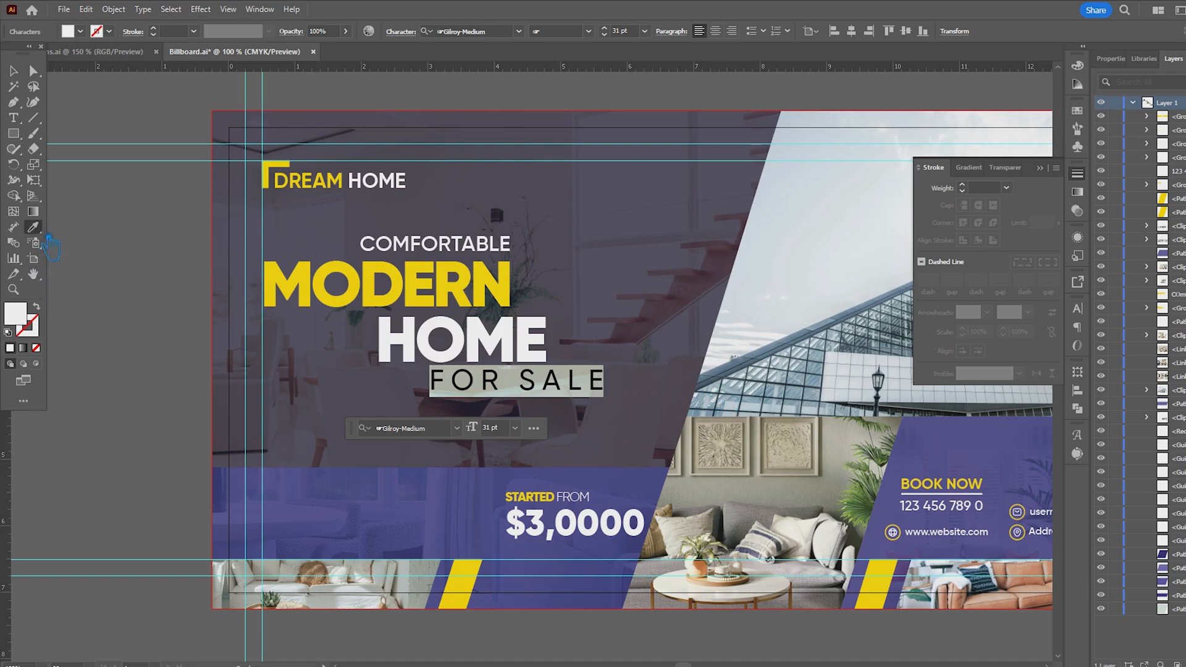
click(433, 284)
click(14, 70)
click(105, 195)
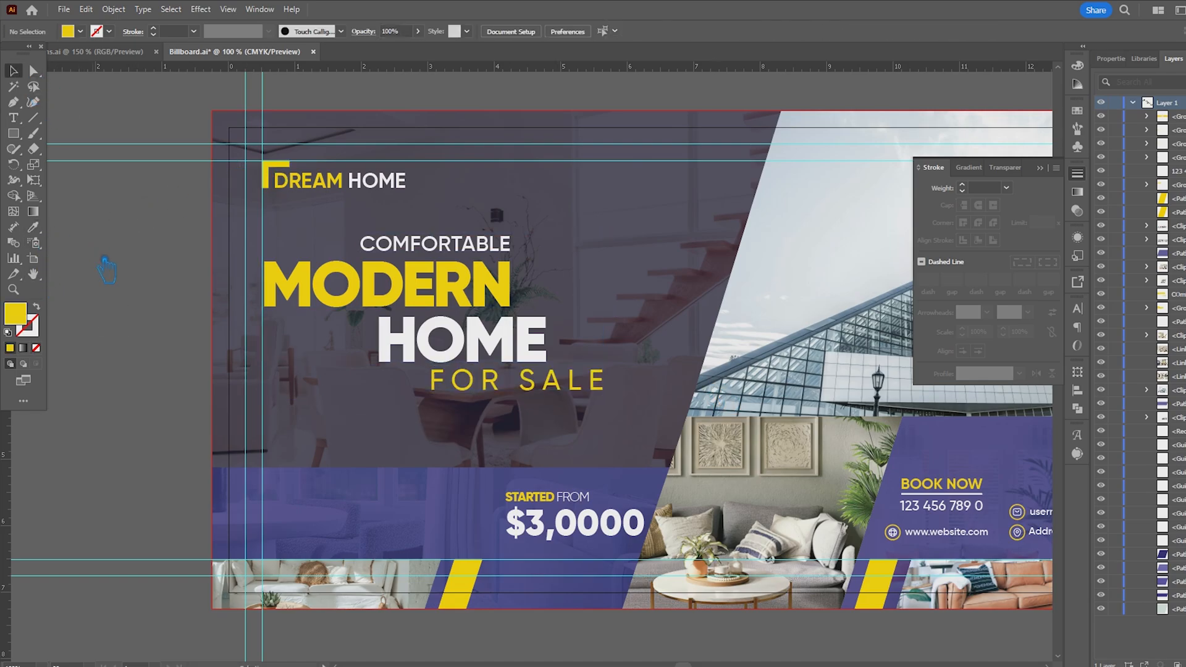
- Delete the leading spaces before COMFORTABLE so the word starts at the headline's left edge
click(14, 118)
drag(362, 245, 262, 250)
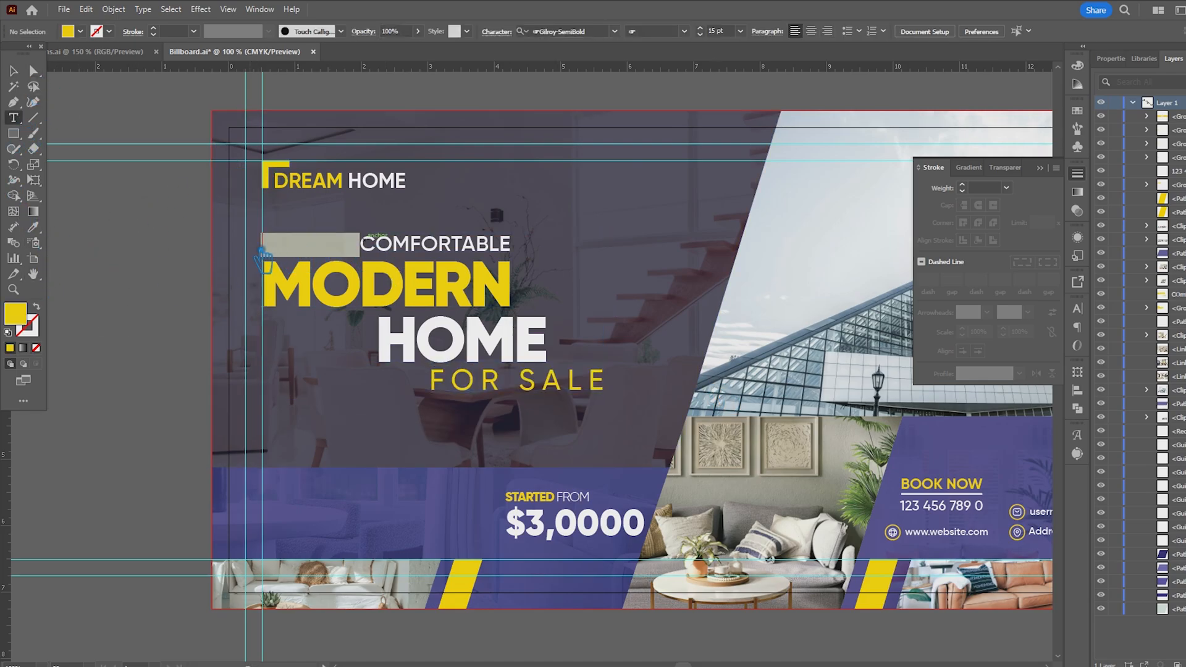
key(BackSpace)
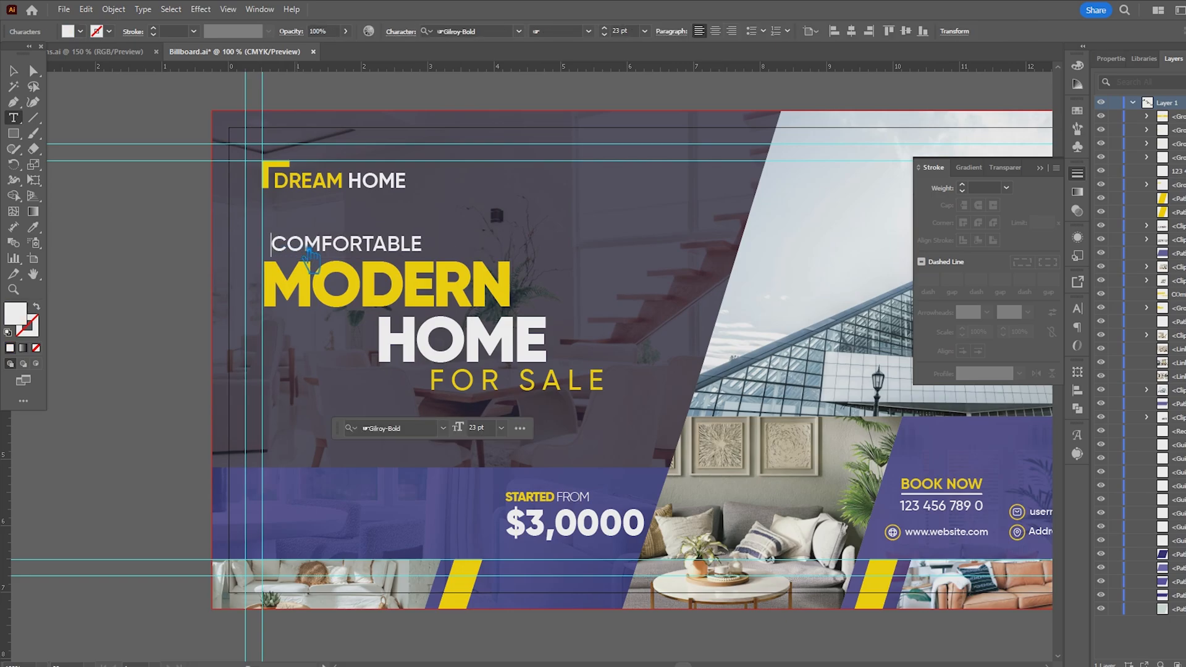
key(BackSpace)
- Set the font size of FOR SALE to 70 pt, matching the size of HOME
drag(387, 333, 598, 356)
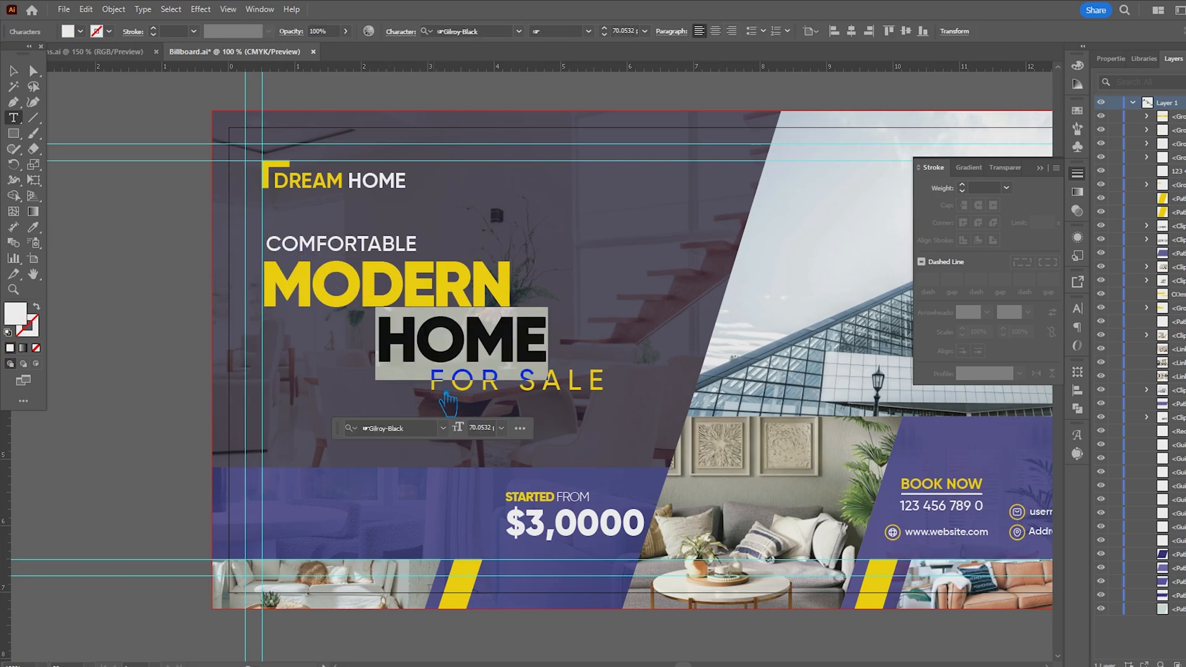
drag(446, 399, 643, 396)
click(492, 351)
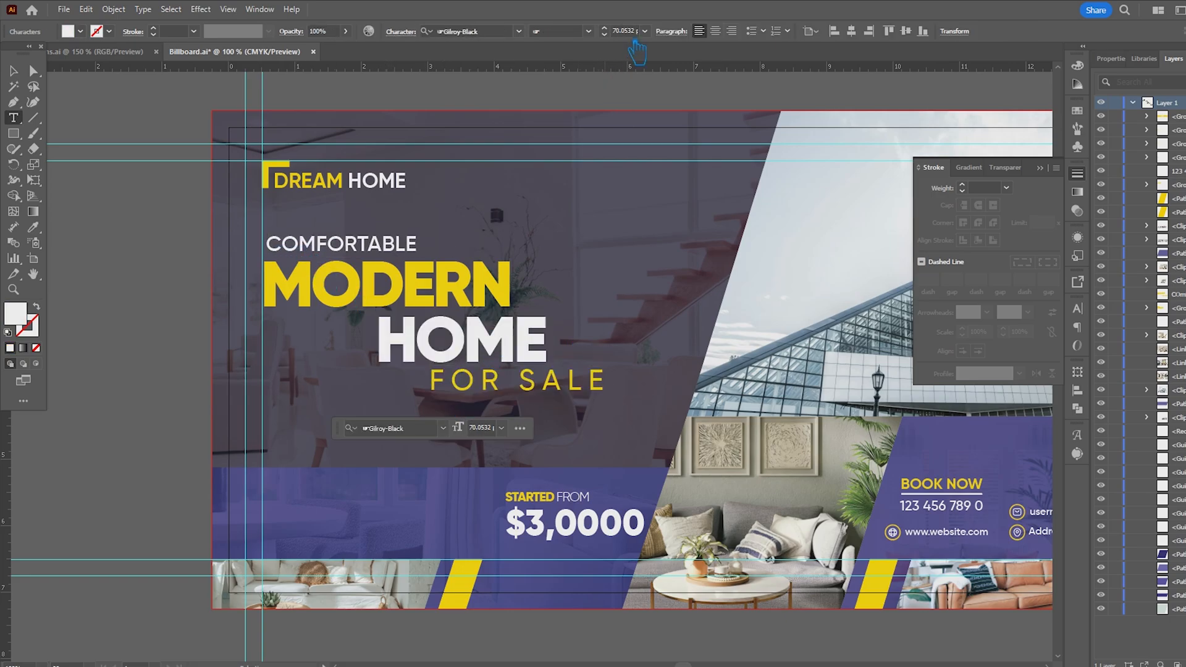
drag(436, 390, 727, 386)
drag(638, 31, 598, 35)
text(70.0532 pt)
key(Return)
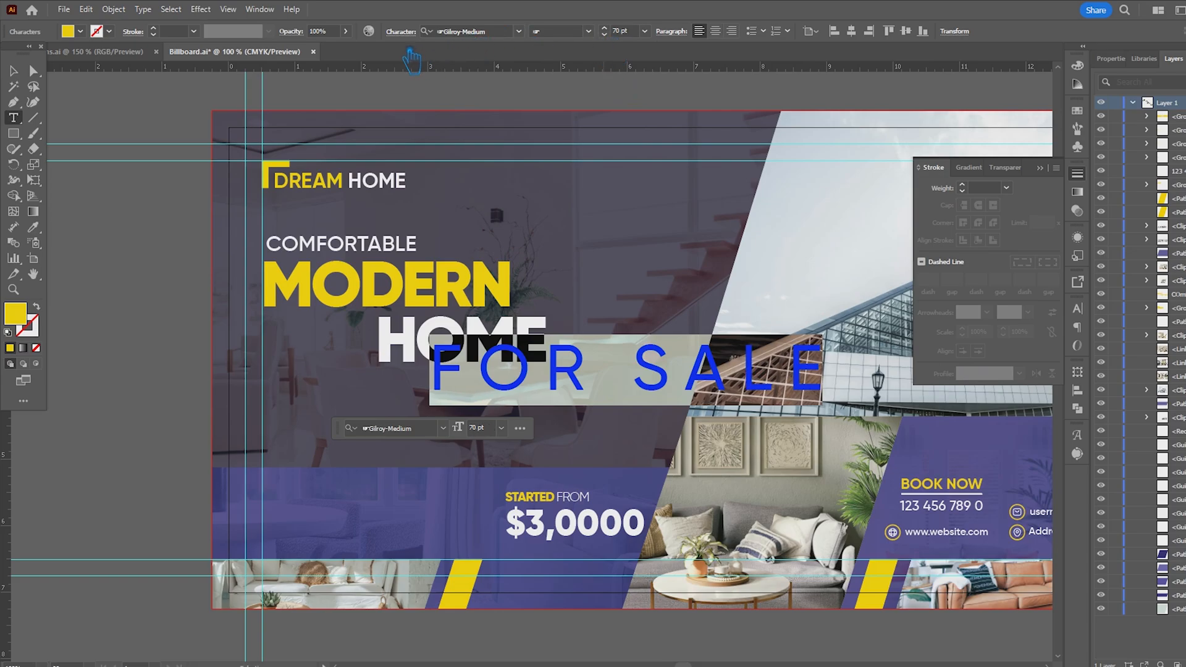
- Delete all leading spaces before FOR SALE so the line starts under the M of MODERN
click(397, 358)
drag(556, 348, 247, 346)
click(385, 327)
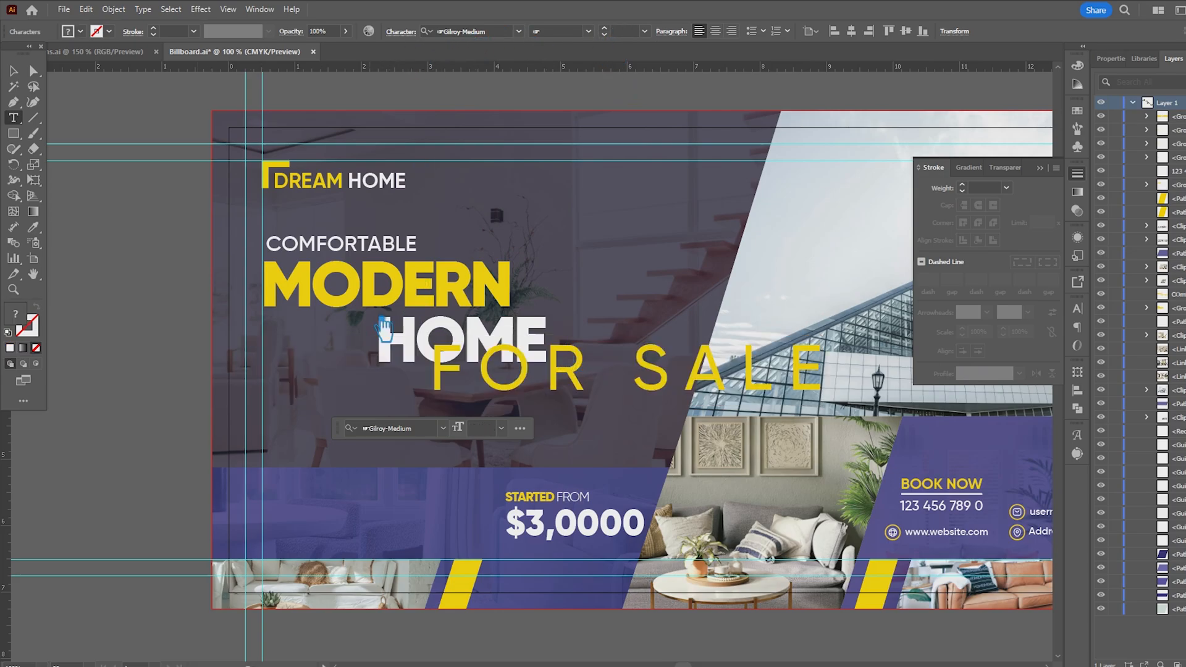
drag(443, 377, 55, 382)
key(BackSpace)
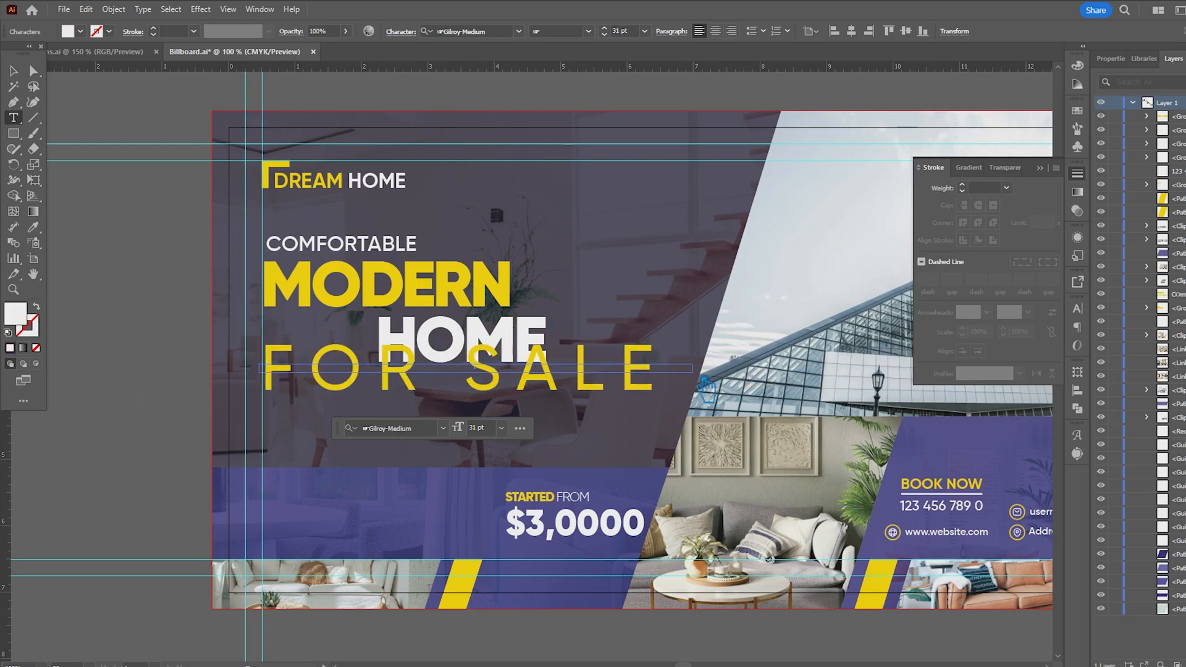
- Set the tracking of FOR SALE to -50 and indent the line slightly with leading spaces
key(Escape)
drag(286, 398, 709, 399)
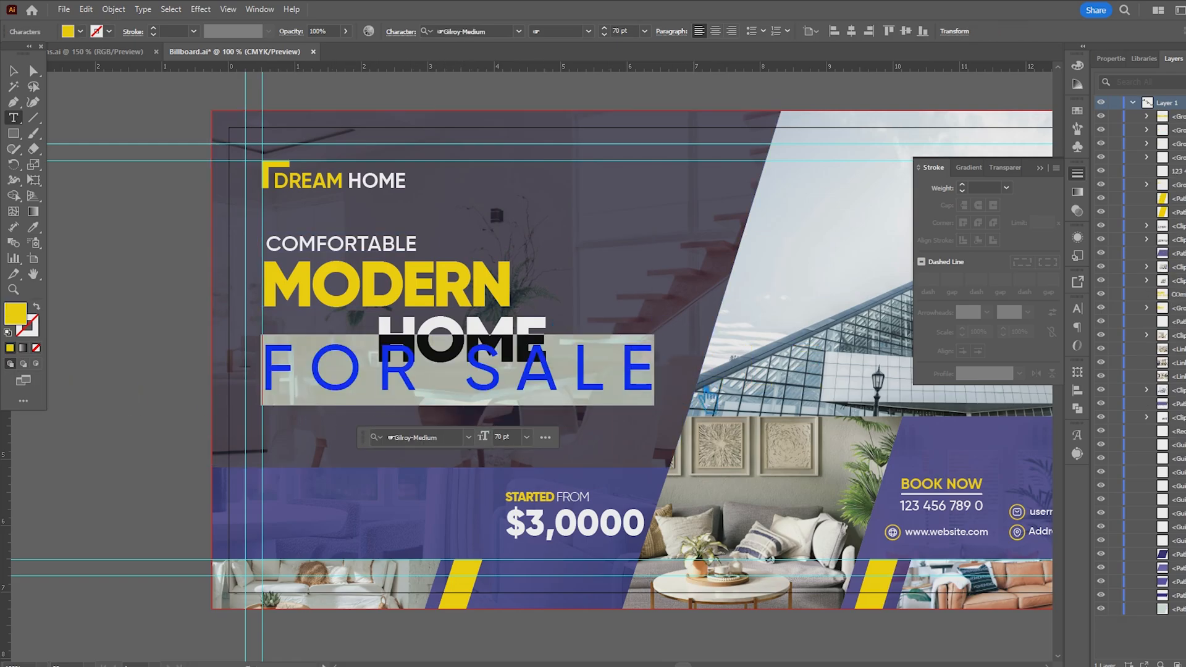
click(409, 33)
click(406, 109)
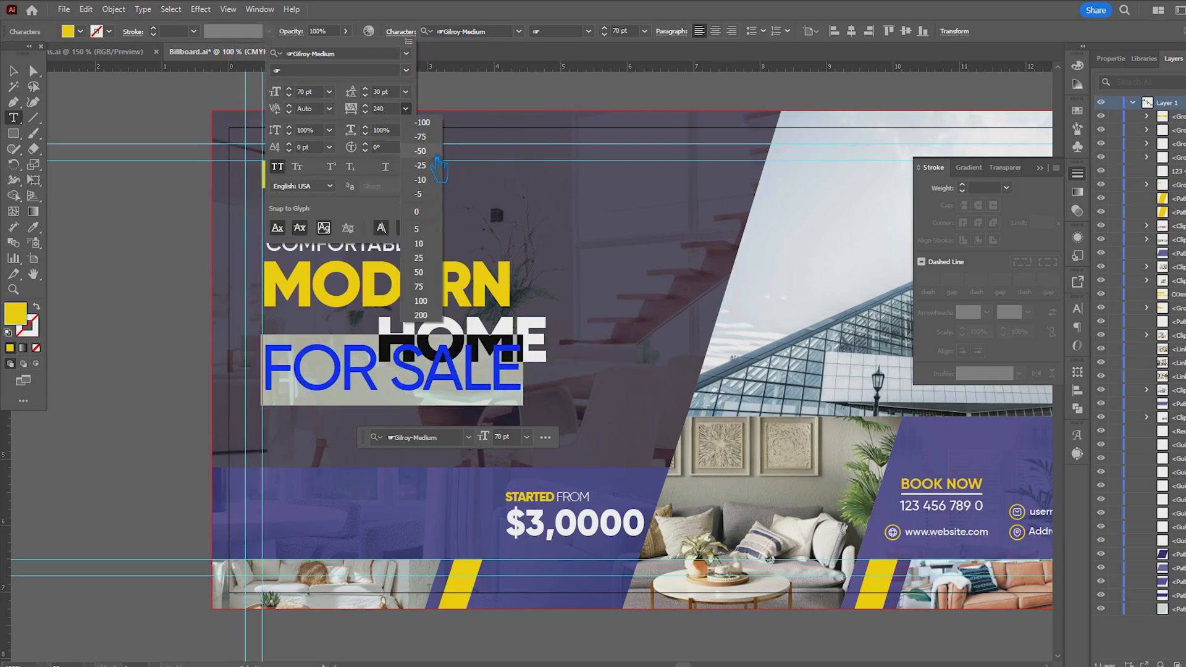
click(437, 165)
click(301, 374)
click(284, 375)
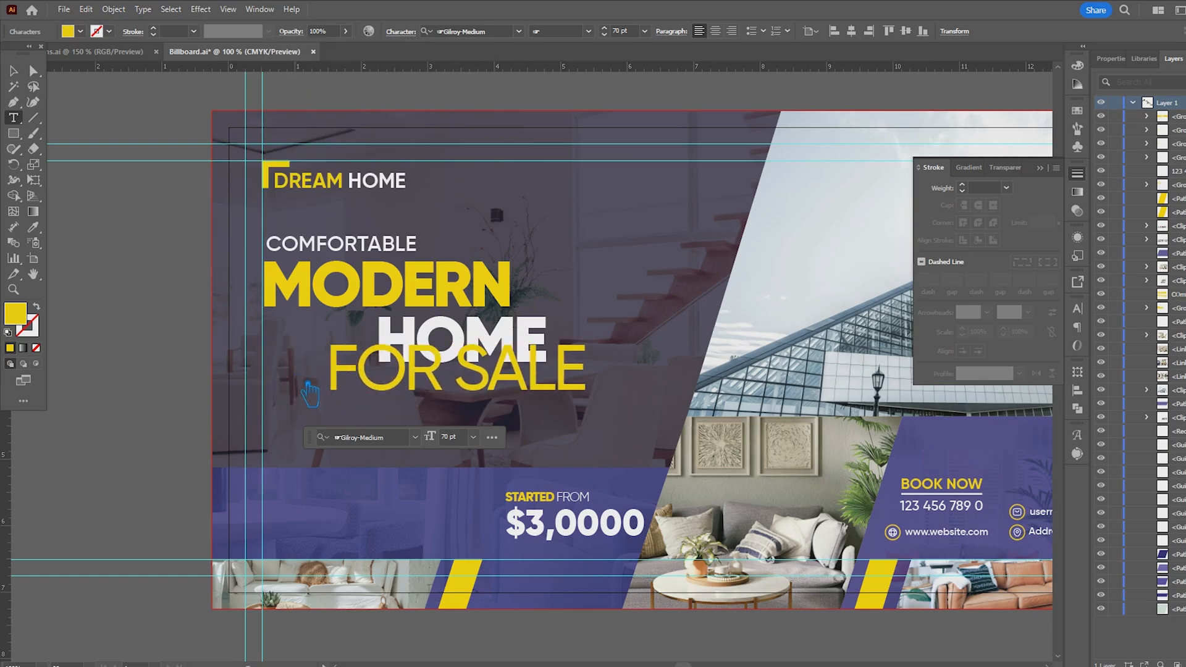
- Change the font of FOR SALE to Gilroy-Regular
drag(342, 398, 514, 383)
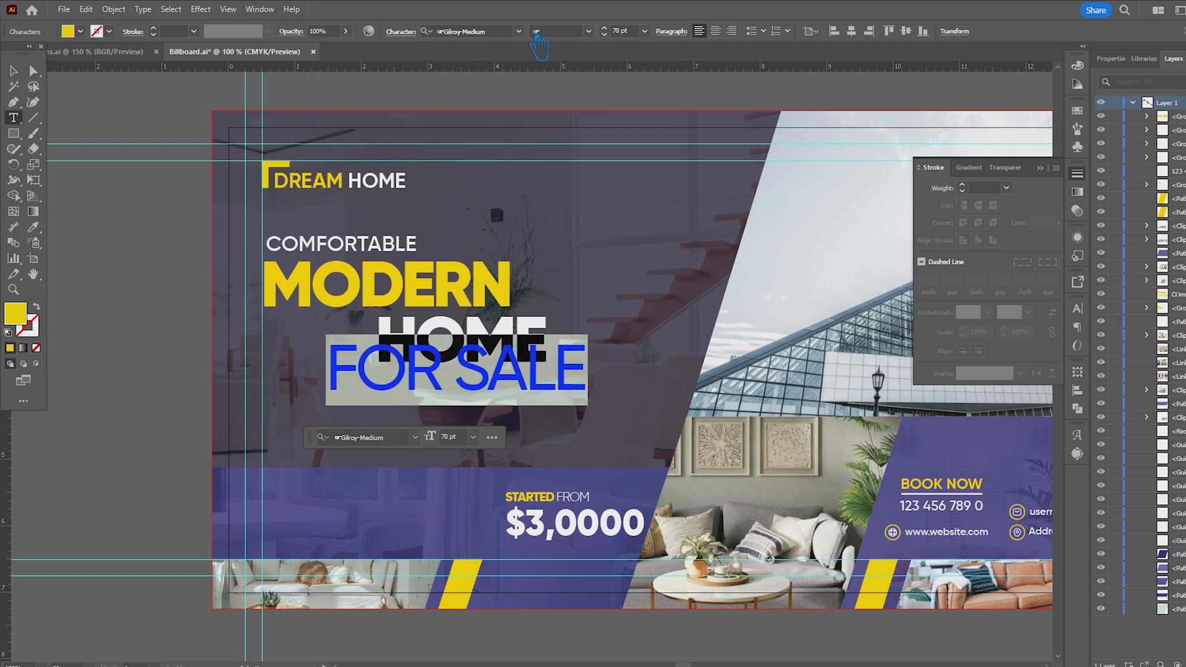
click(538, 32)
click(490, 154)
click(438, 354)
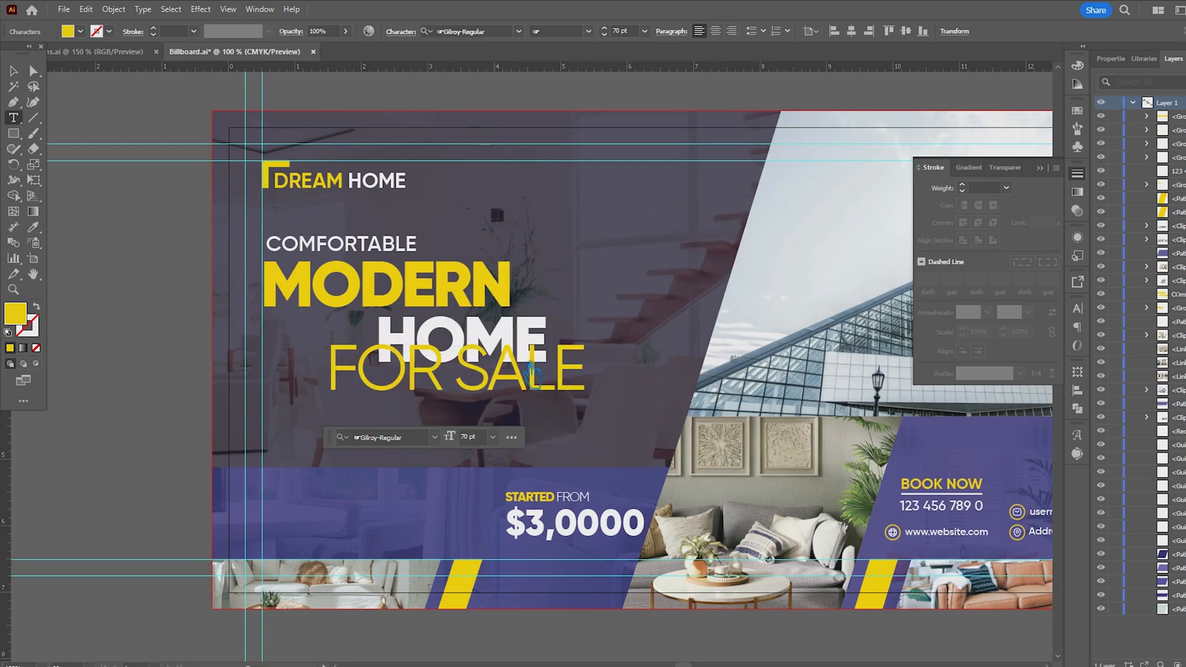
- Set the leading of the FOR SALE line to 43 pt
drag(593, 374, 215, 372)
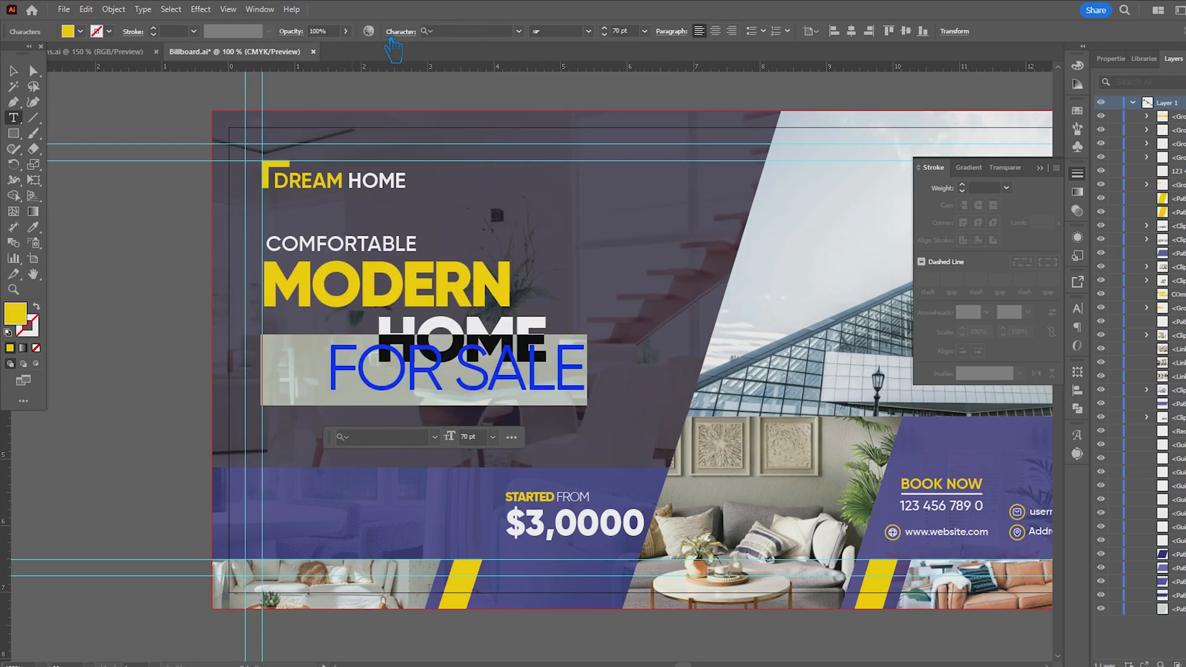
click(404, 33)
click(366, 89)
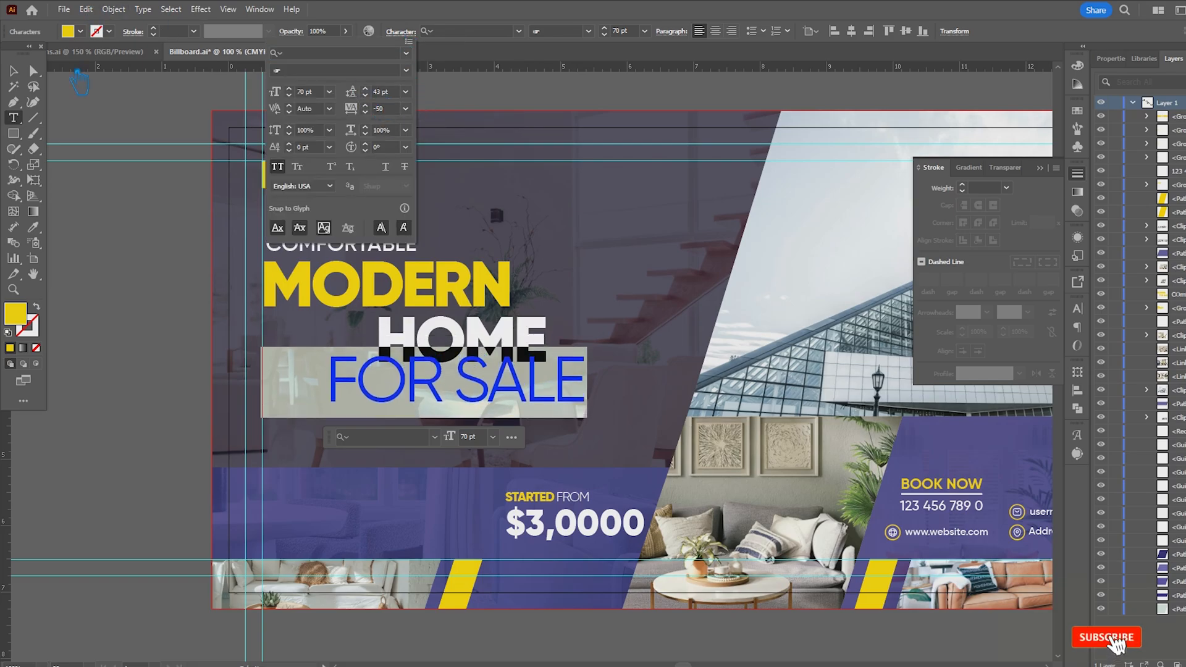
double_click(13, 71)
click(691, 441)
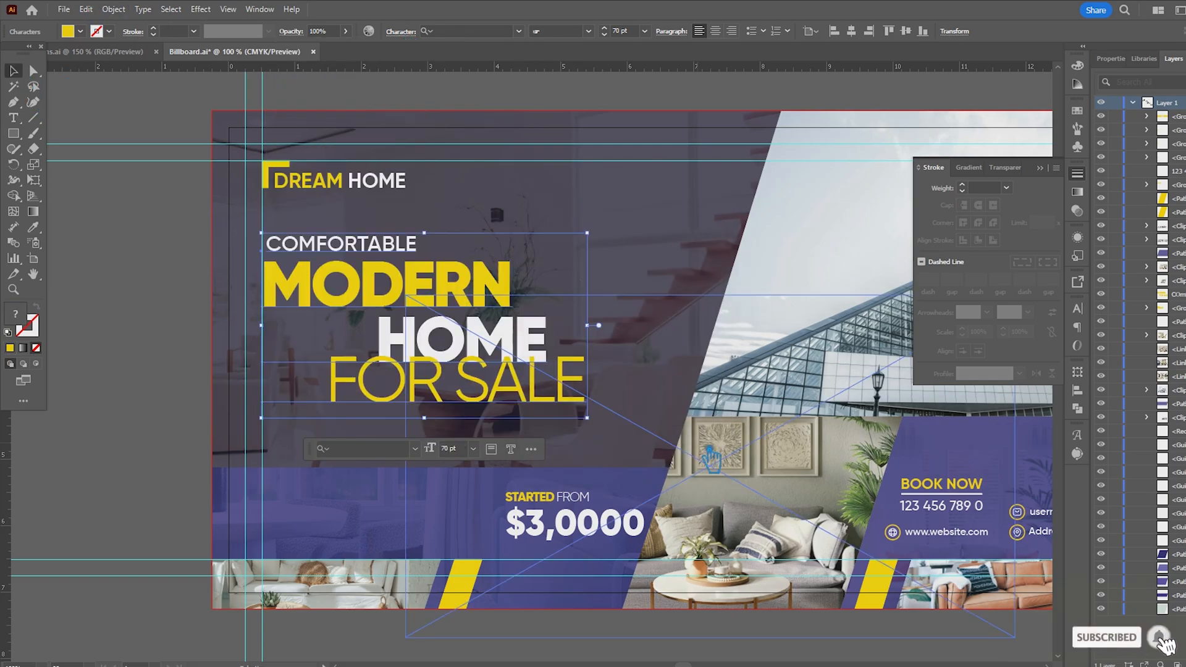
click(133, 230)
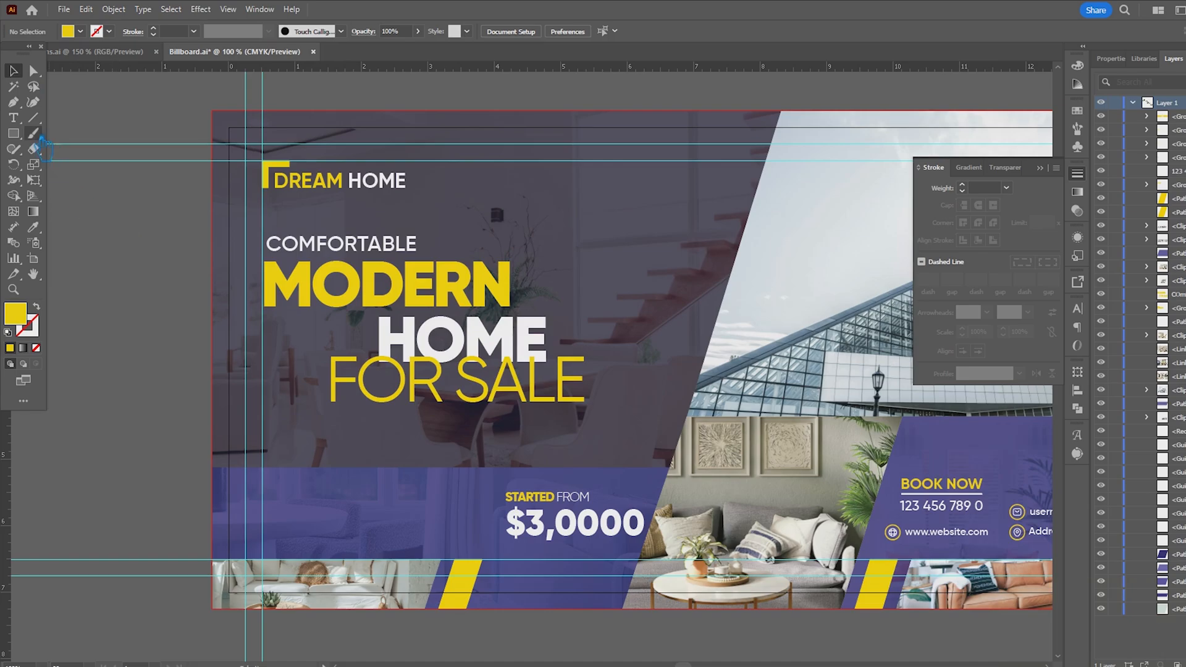
- Change the font of FOR SALE to Gilroy Light
click(14, 117)
drag(327, 380, 654, 403)
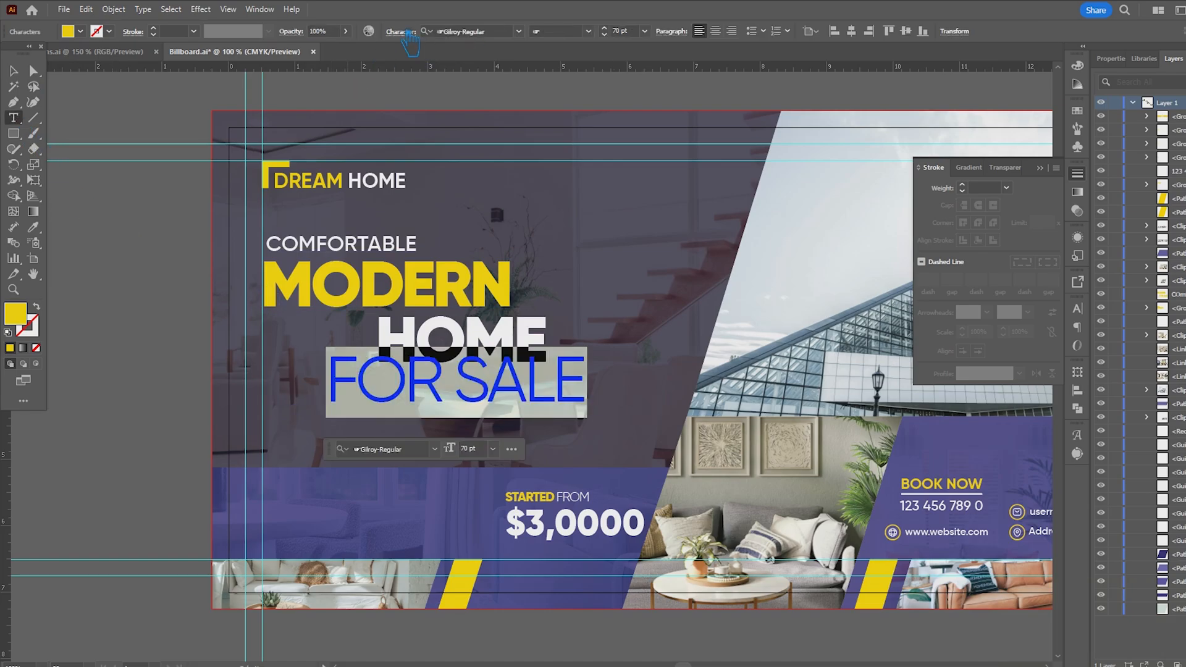
click(405, 32)
click(519, 31)
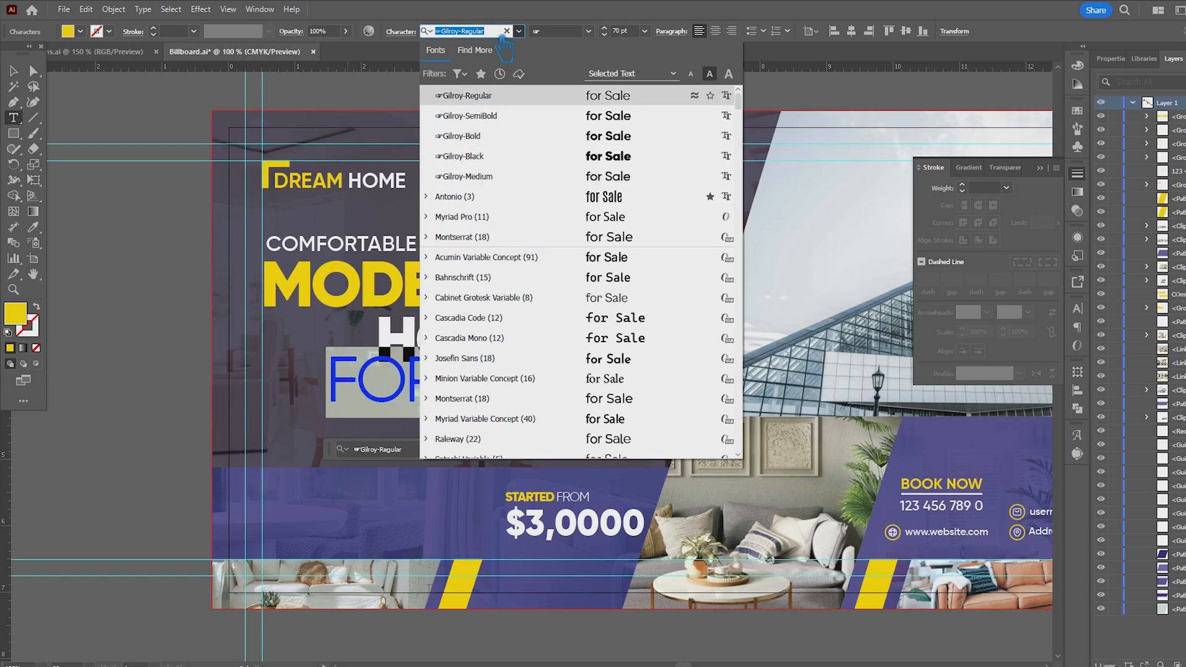
text(gilroy)
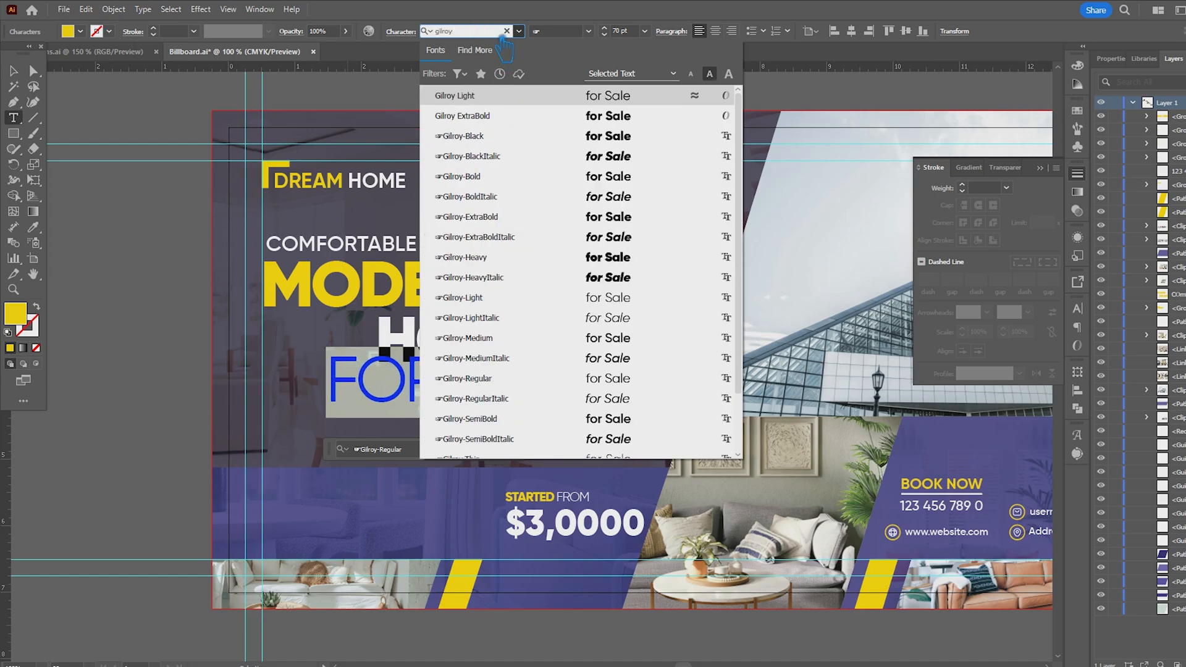
click(498, 97)
click(15, 72)
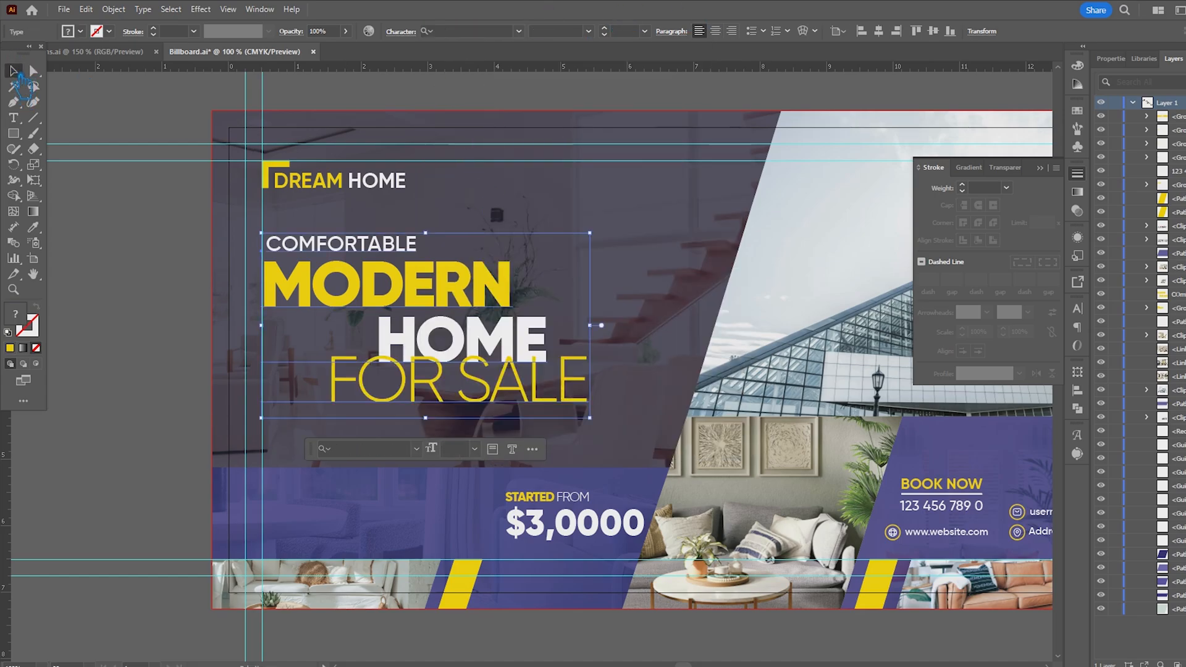
click(141, 264)
- Indent COMFORTABLE with leading spaces until it ends flush with MODERN, and enlarge the whole headline by about 18%
key(t)
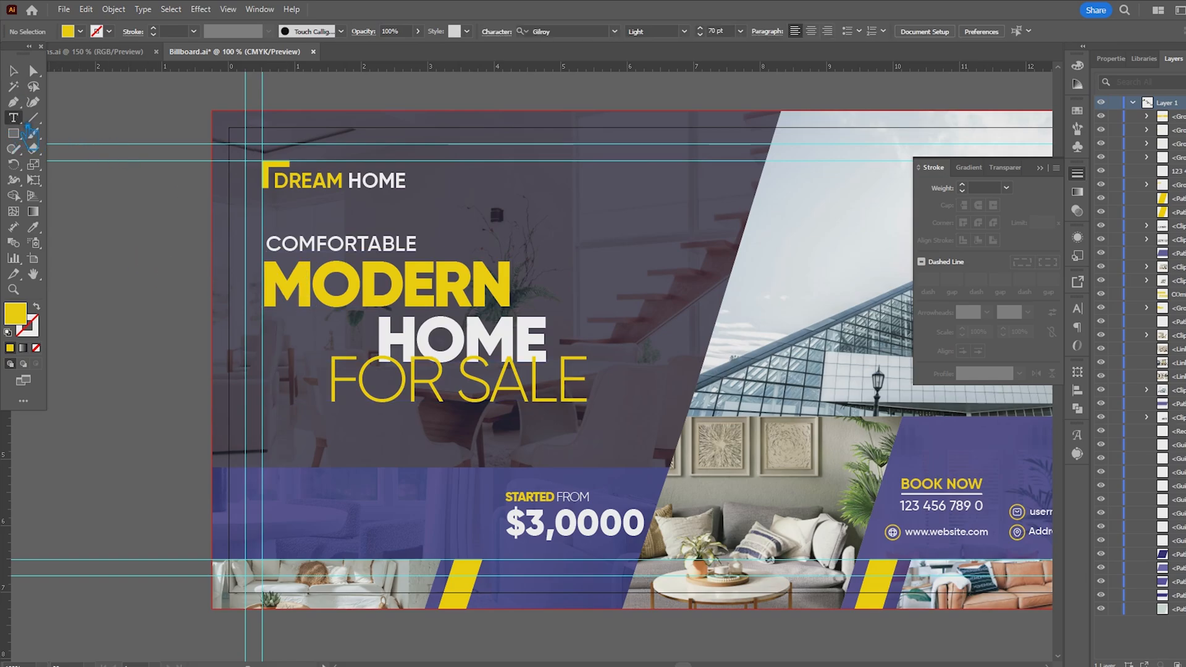
click(278, 250)
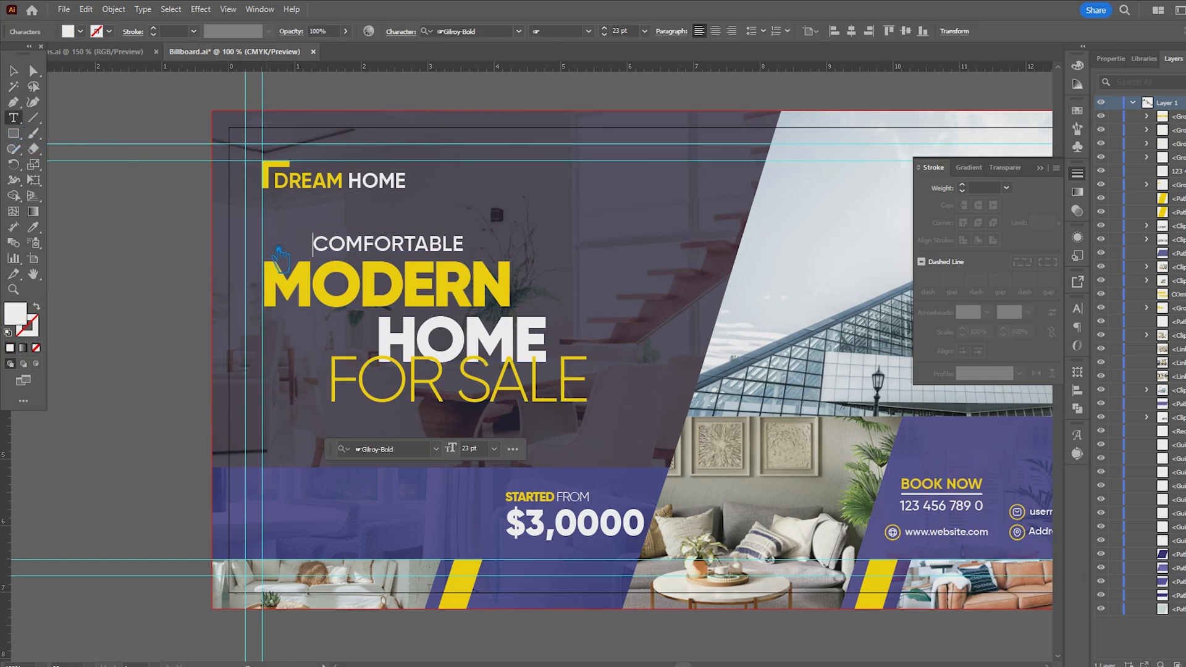
key(Escape)
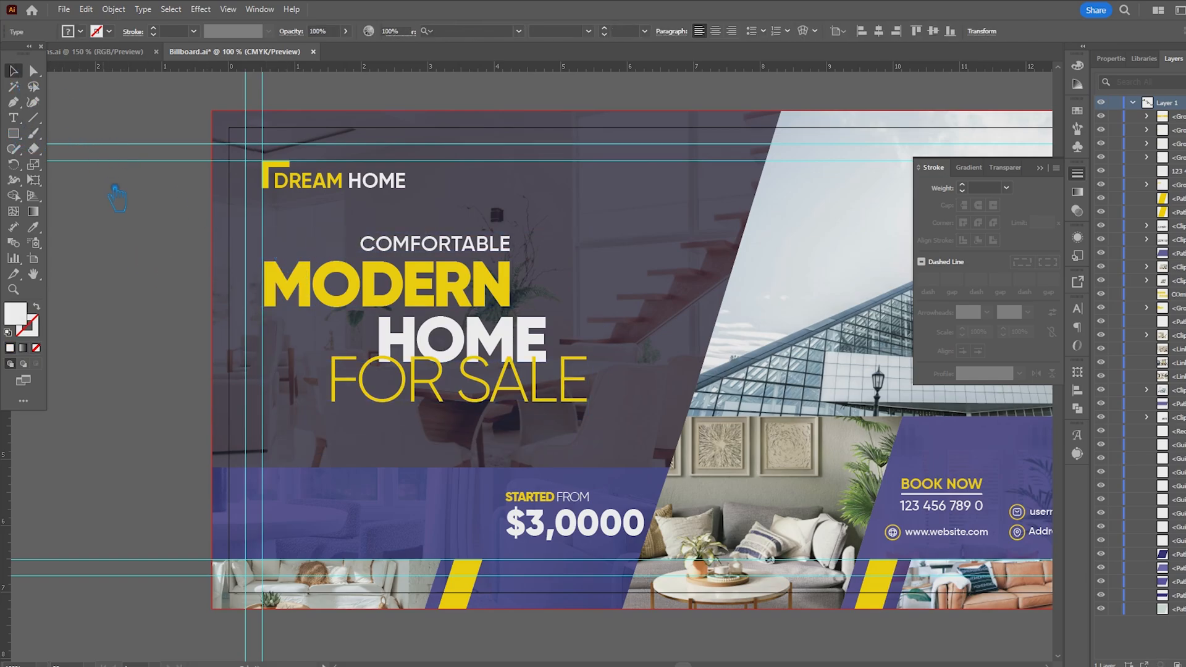
drag(600, 241, 694, 207)
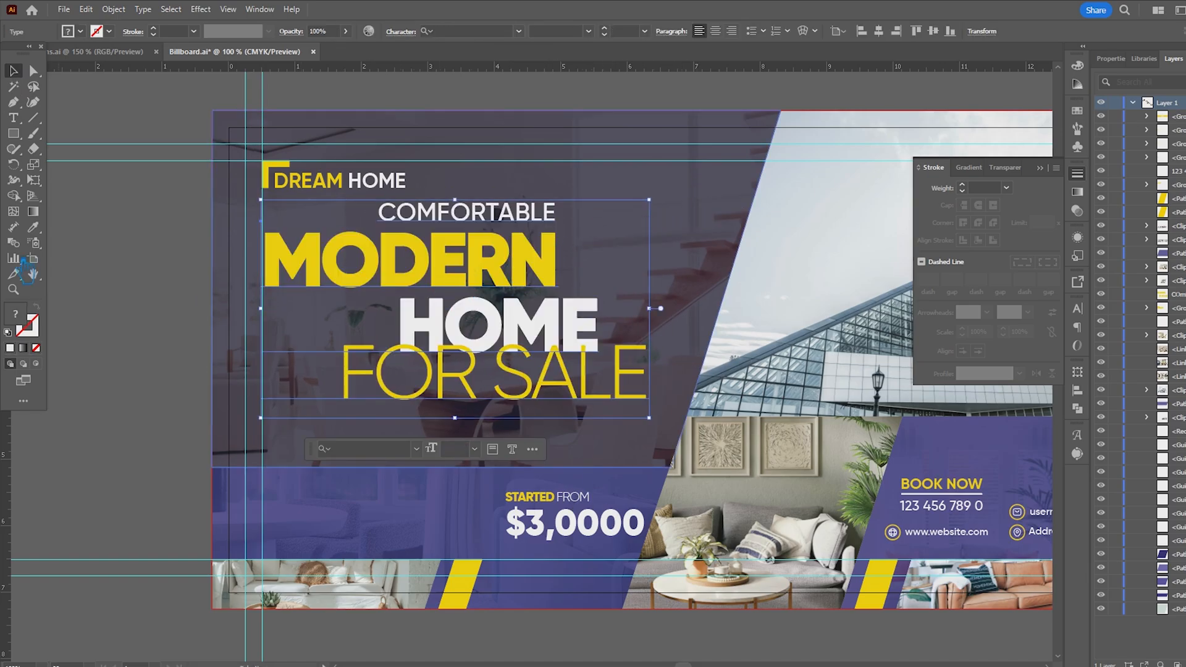
- Delete most of the leading spaces before HOME and all of the leading spaces before FOR SALE
click(14, 117)
drag(398, 321, 312, 342)
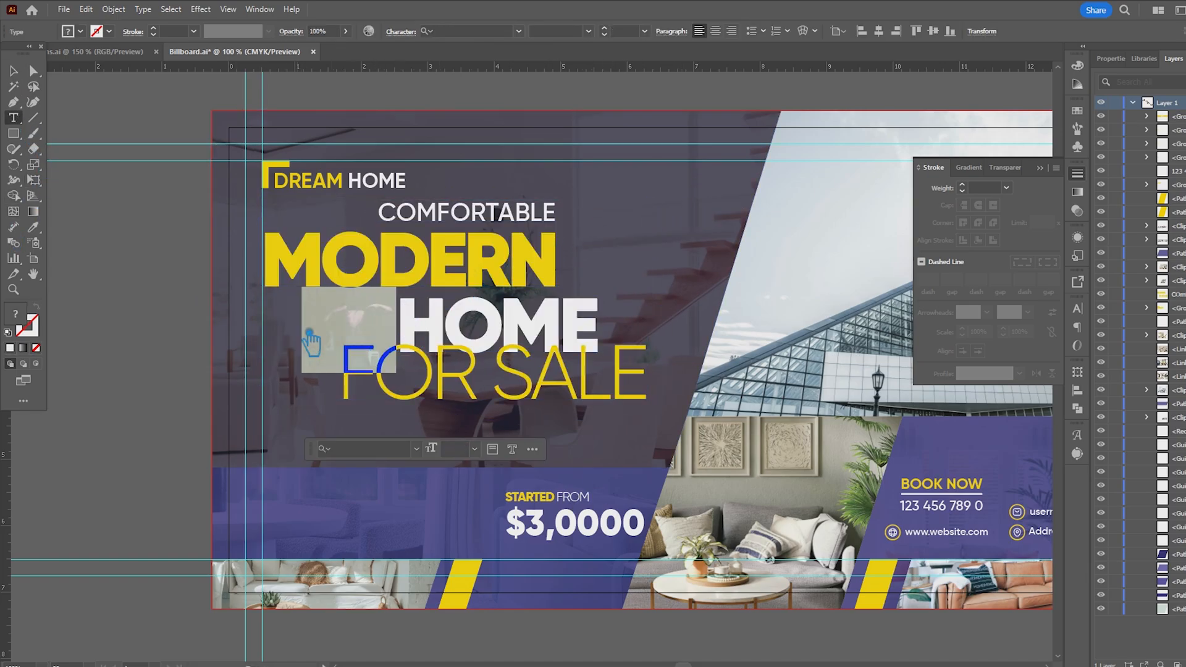
key(BackSpace)
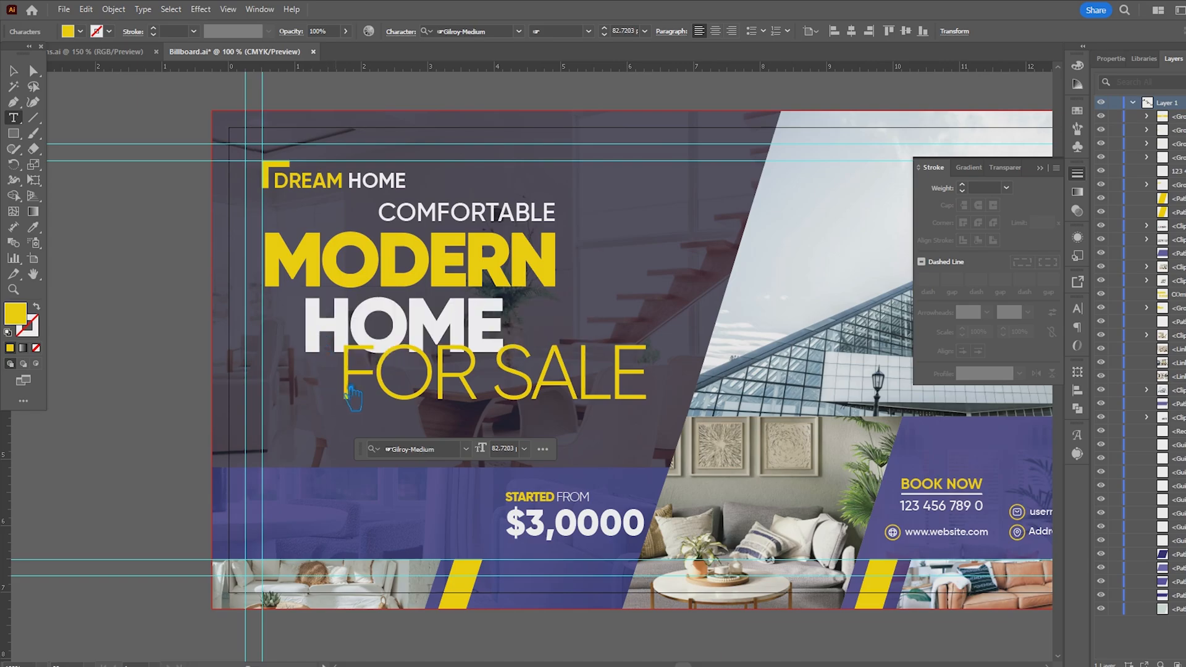
drag(357, 389, 216, 386)
key(BackSpace)
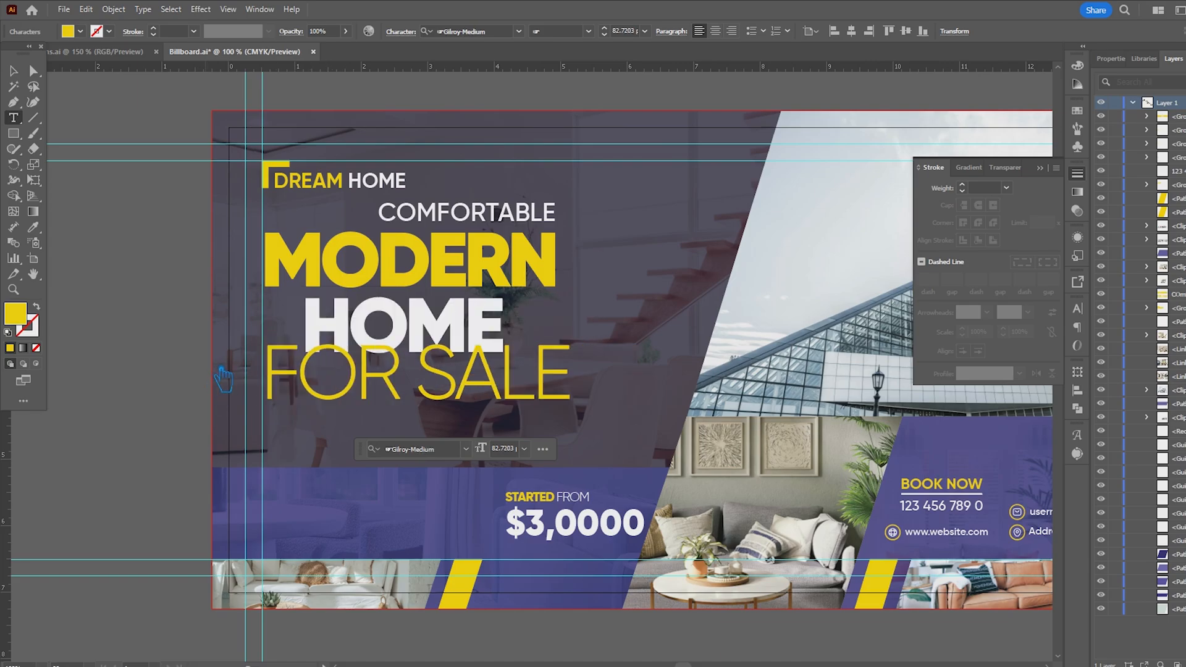
- Nudge the headline text object slightly right and down, one large increment each way
click(14, 71)
key(shift+Right)
key(shift+Down)
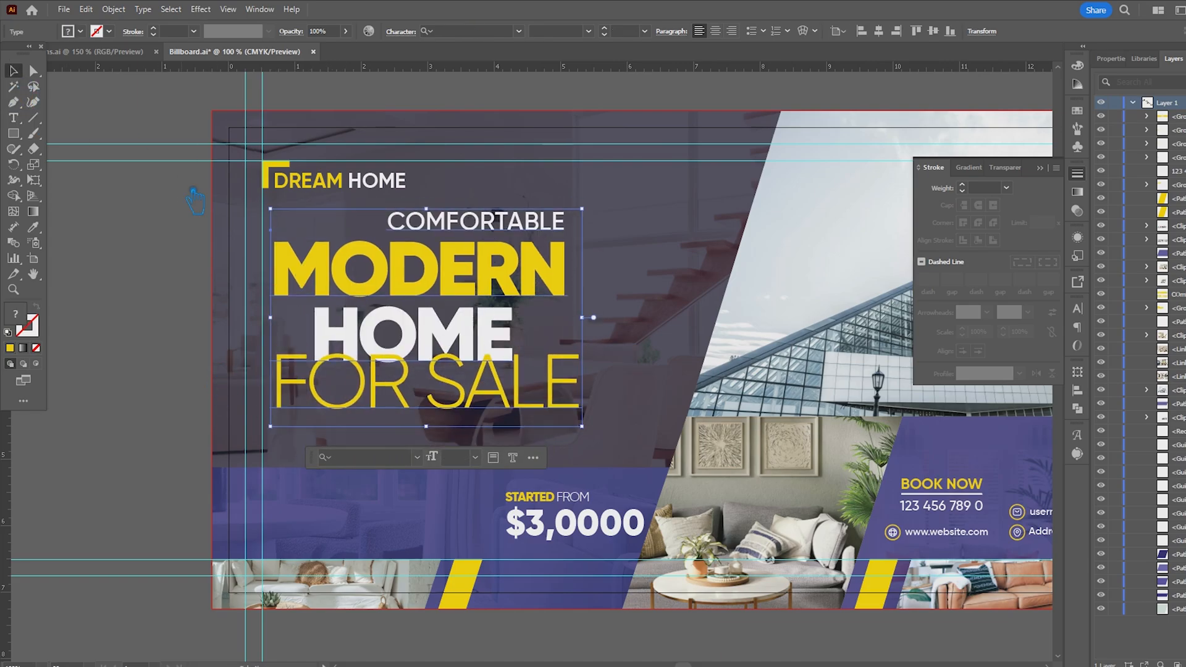
- Move the headline slightly down and left to the inner margin guide, and enlarge it by about 13%
key(shift+Left)
key(shift+Down)
key(shift+Down)
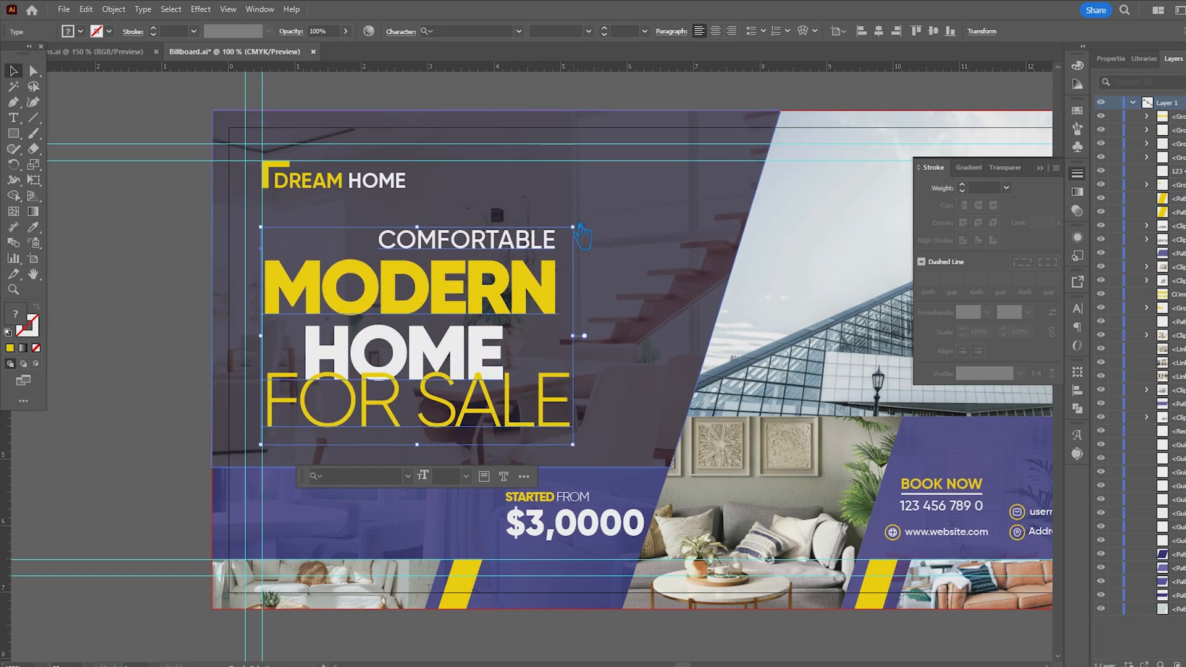
drag(581, 237, 624, 207)
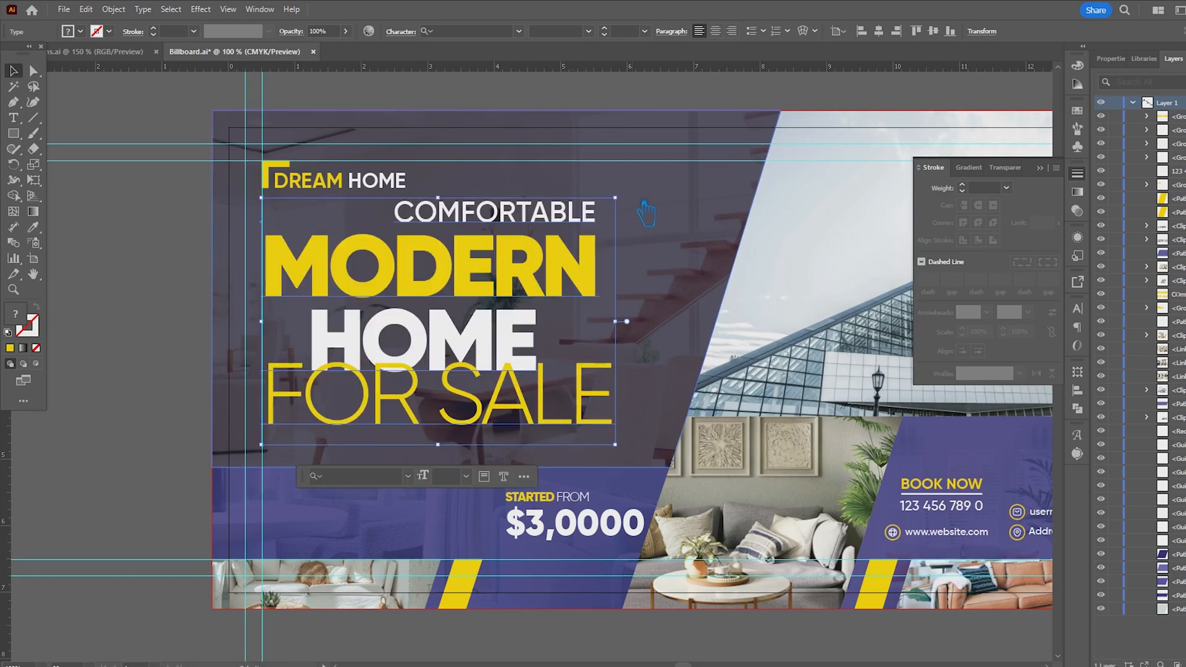
key(shift+Down)
- Shrink the DREAM HOME logo by about 40% from its upper-left corner and nudge the headline up one large increment
click(370, 181)
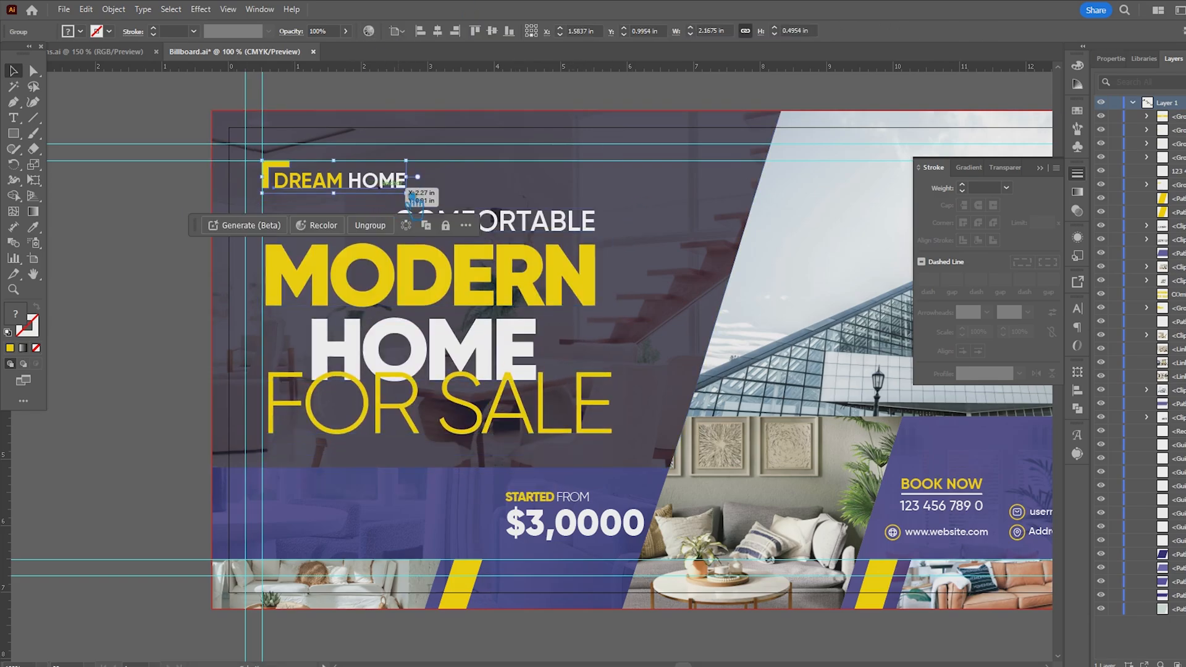
drag(407, 190, 381, 194)
click(432, 272)
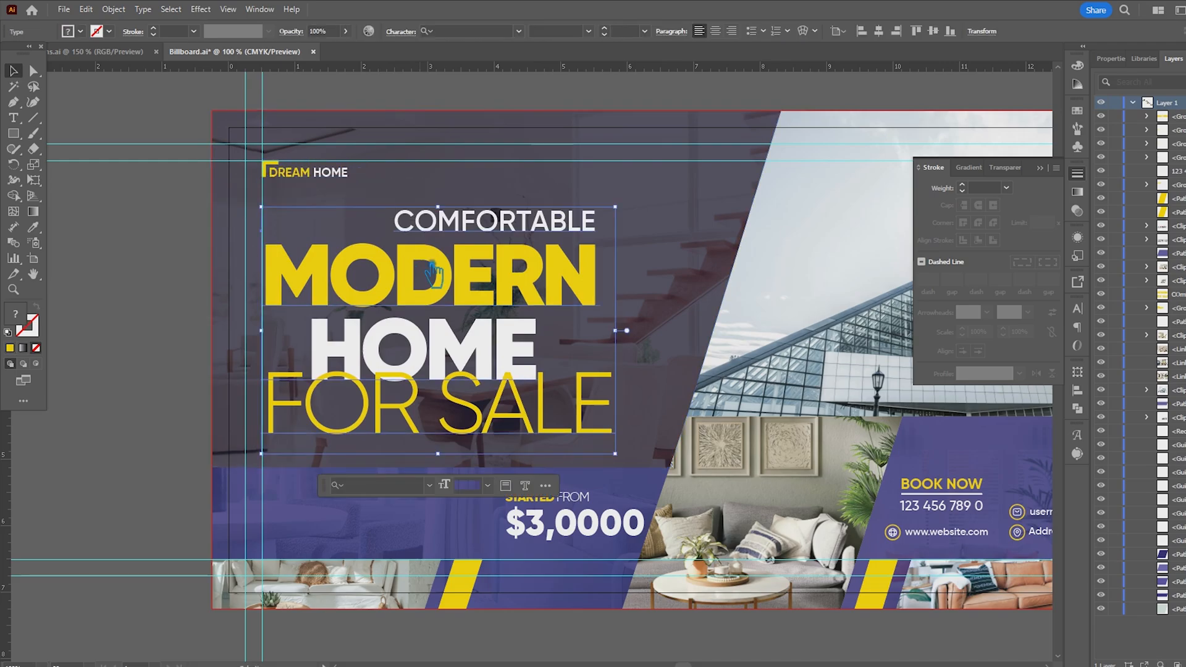
key(shift+Up)
click(146, 278)
scroll(150, 287, down, 1)
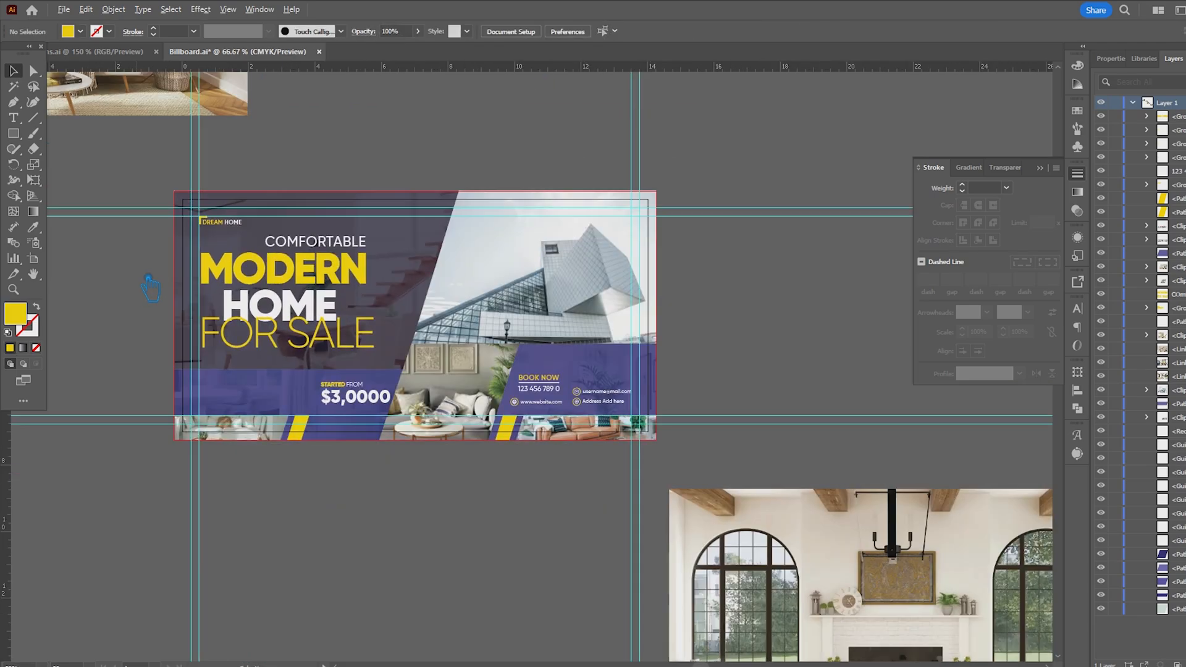
- Duplicate the headline text in place and lock the upper copy
click(328, 341)
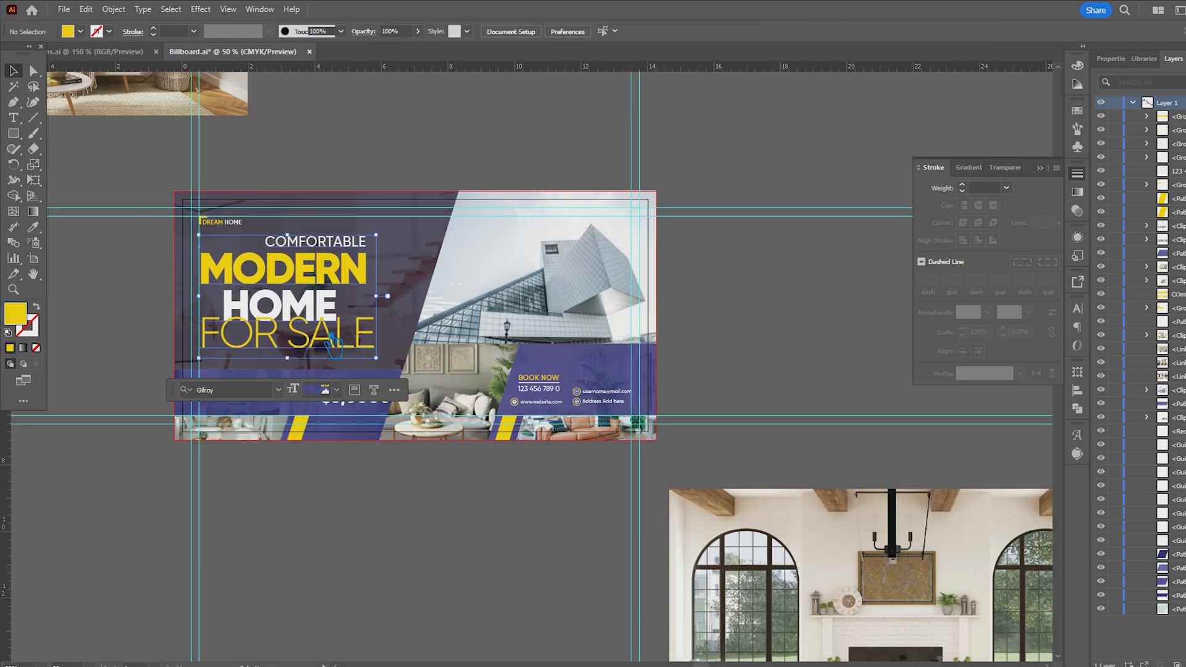
key(ctrl+c)
key(ctrl+f)
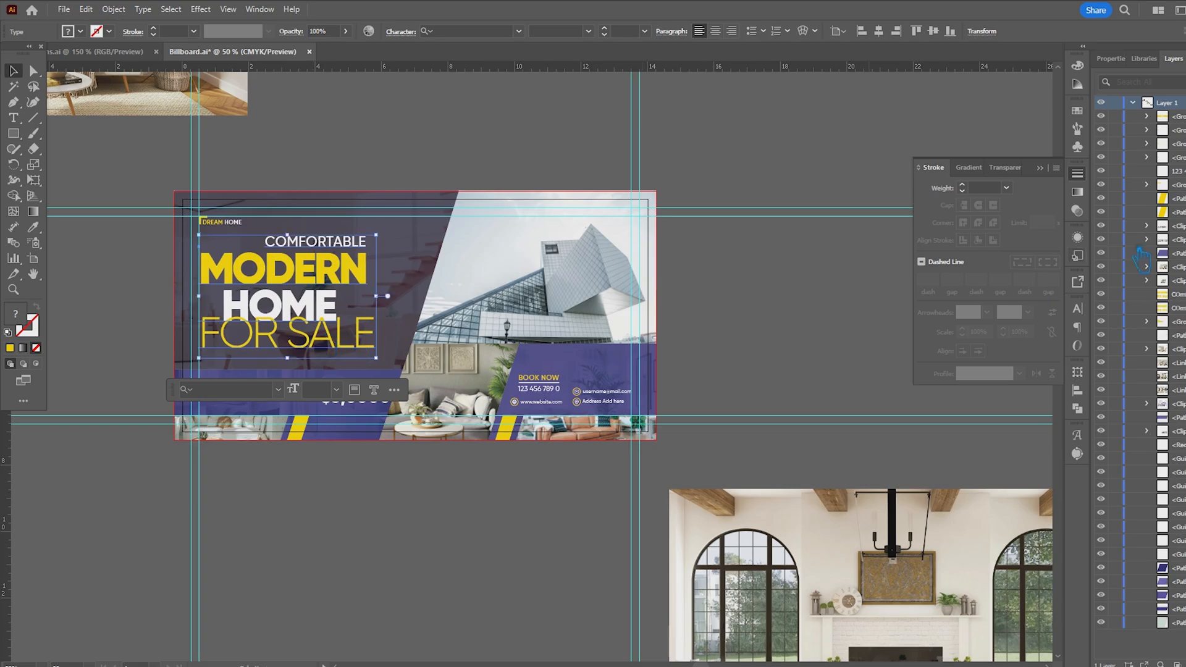
click(1115, 294)
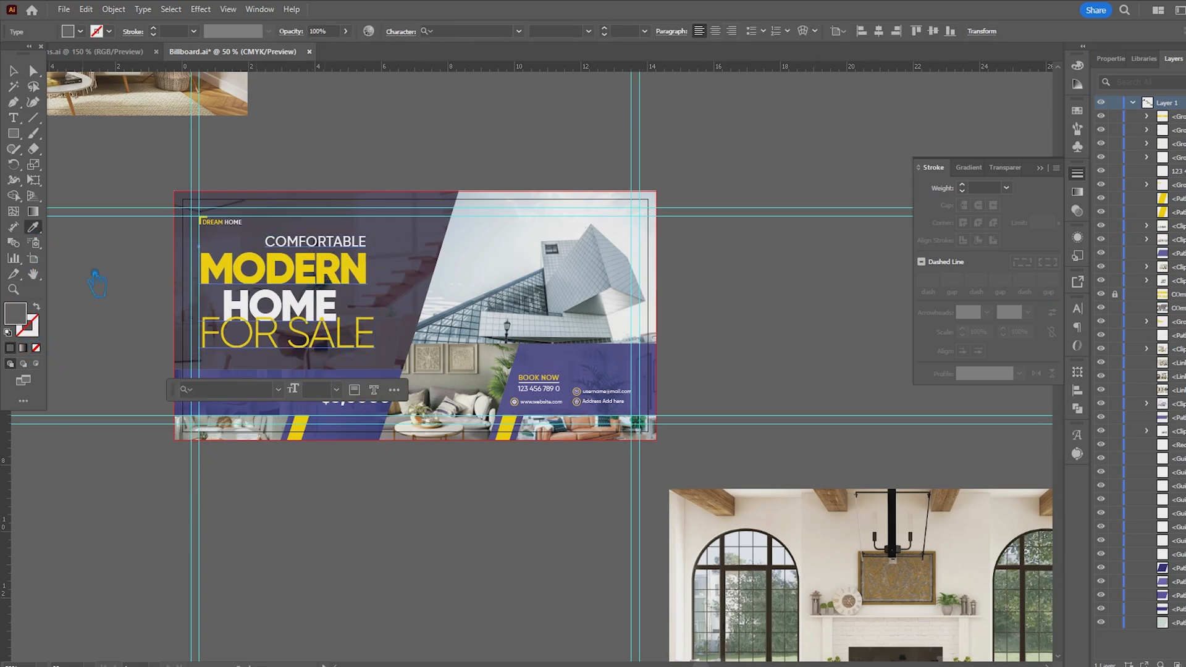
- Fill the unlocked headline copy with black (000000) and offset it slightly downward as a hard drop shadow
double_click(15, 313)
drag(711, 373, 660, 398)
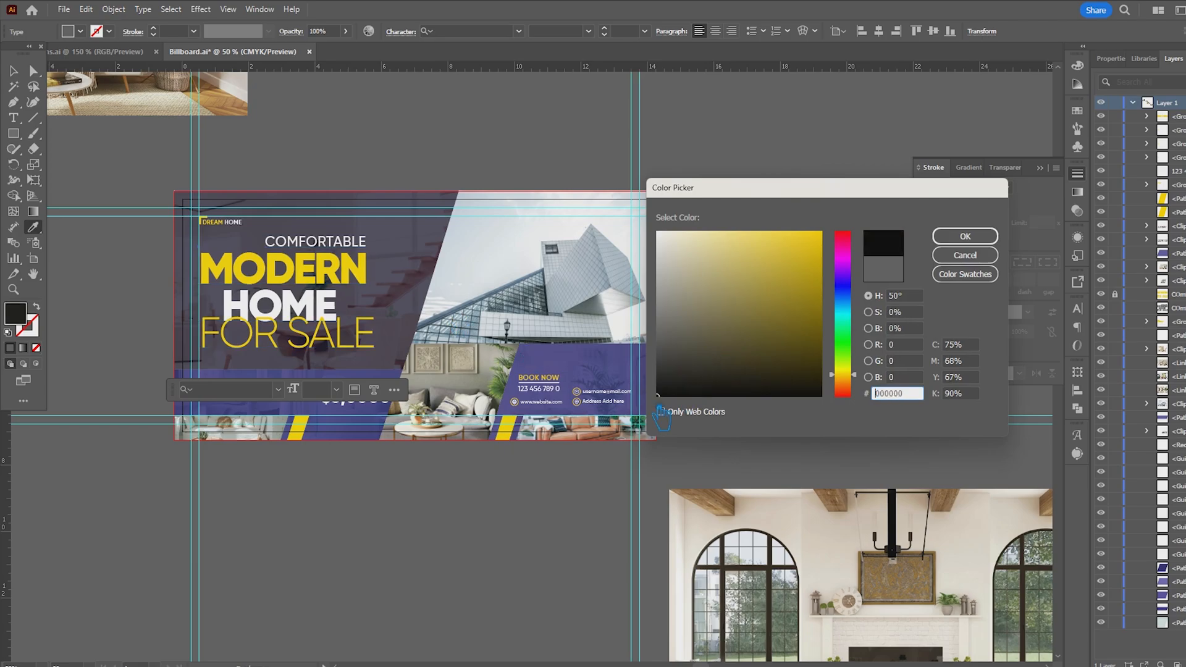
click(964, 236)
key(Escape)
scroll(247, 272, up, 4)
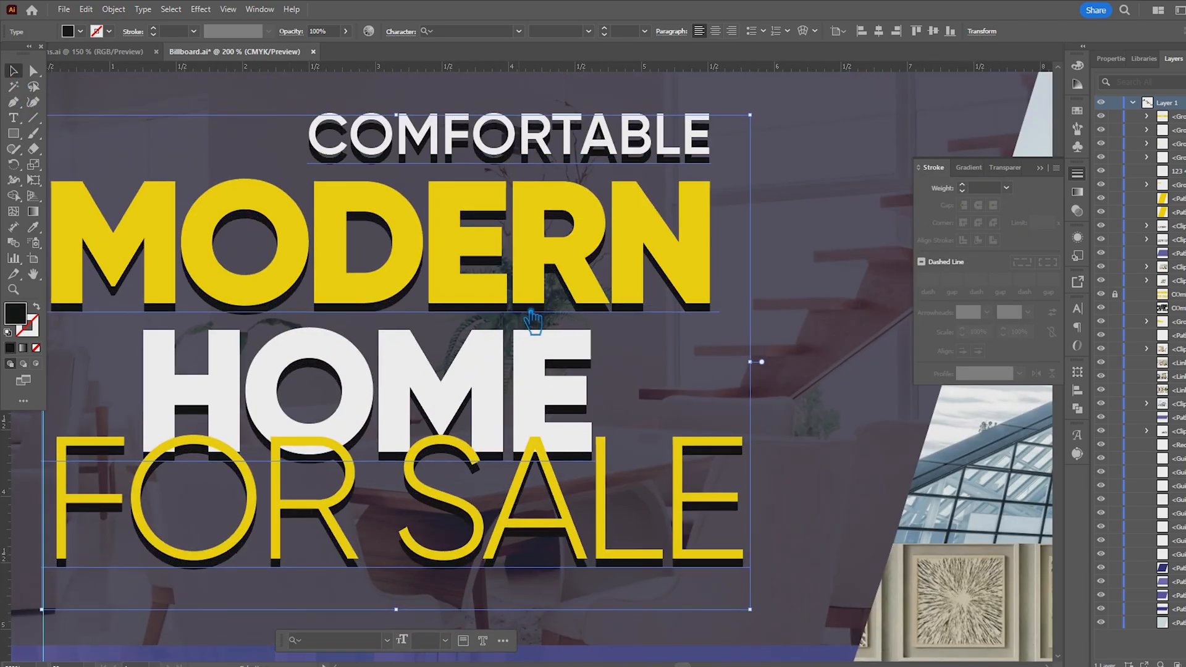
scroll(532, 320, down, 2)
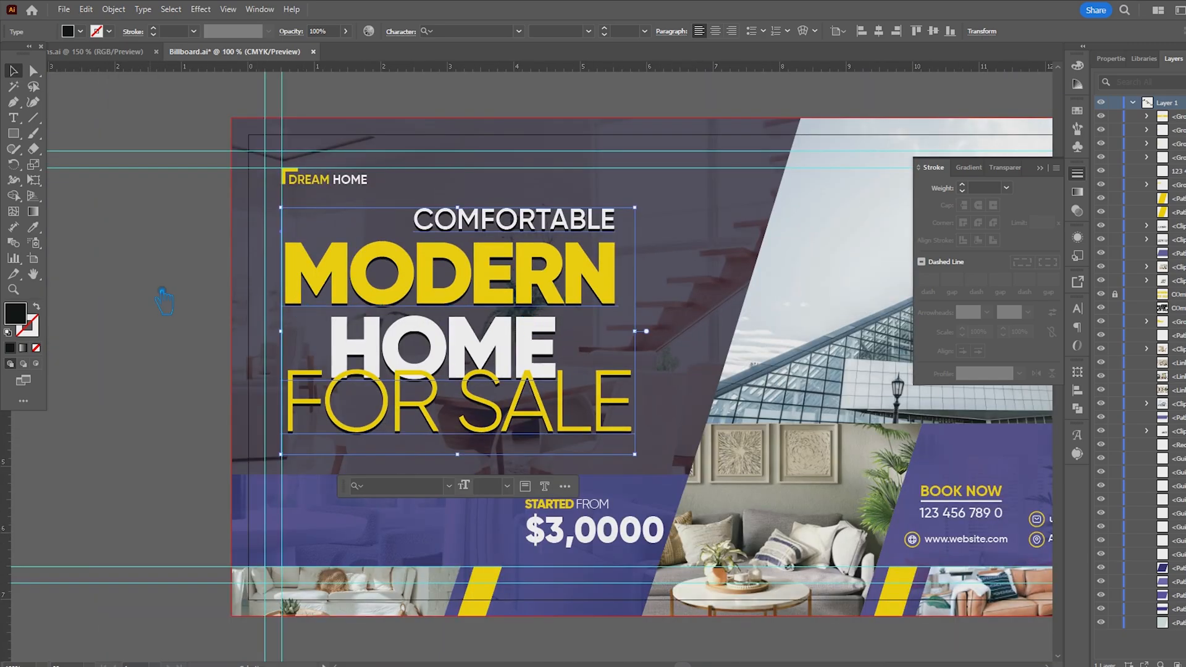
click(164, 301)
- Move the STARTED FROM price group to the inner left margin guide and enlarge it by about 22%
scroll(164, 301, down, 1)
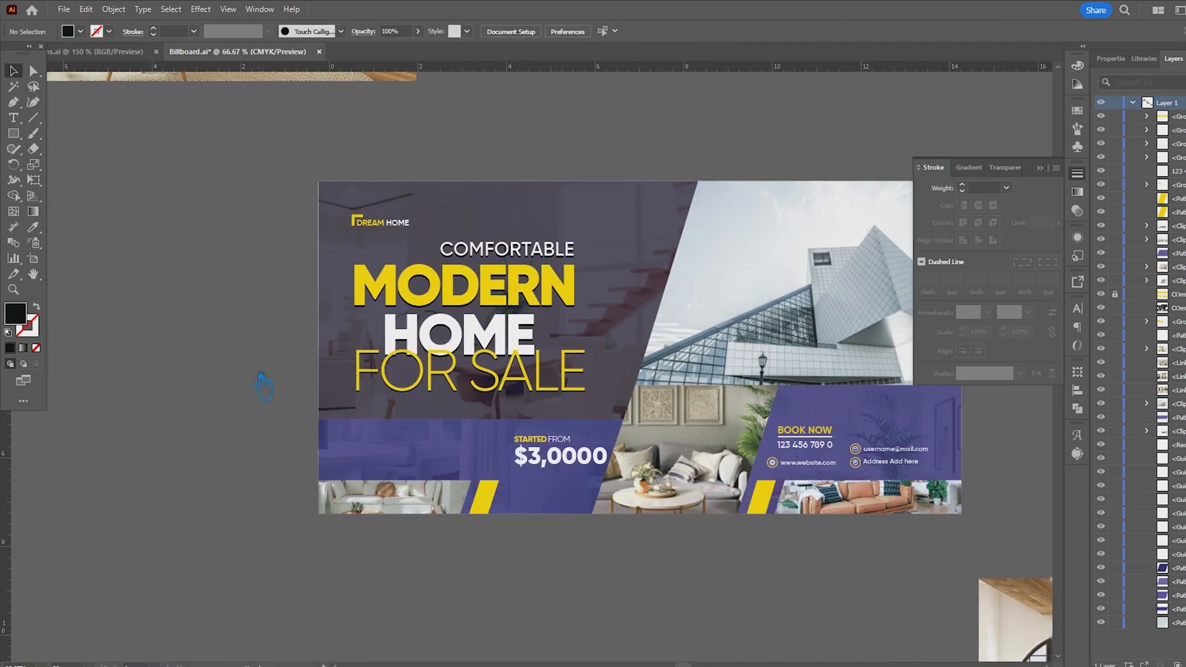
scroll(264, 384, right, 3)
scroll(265, 384, down, 2)
click(436, 395)
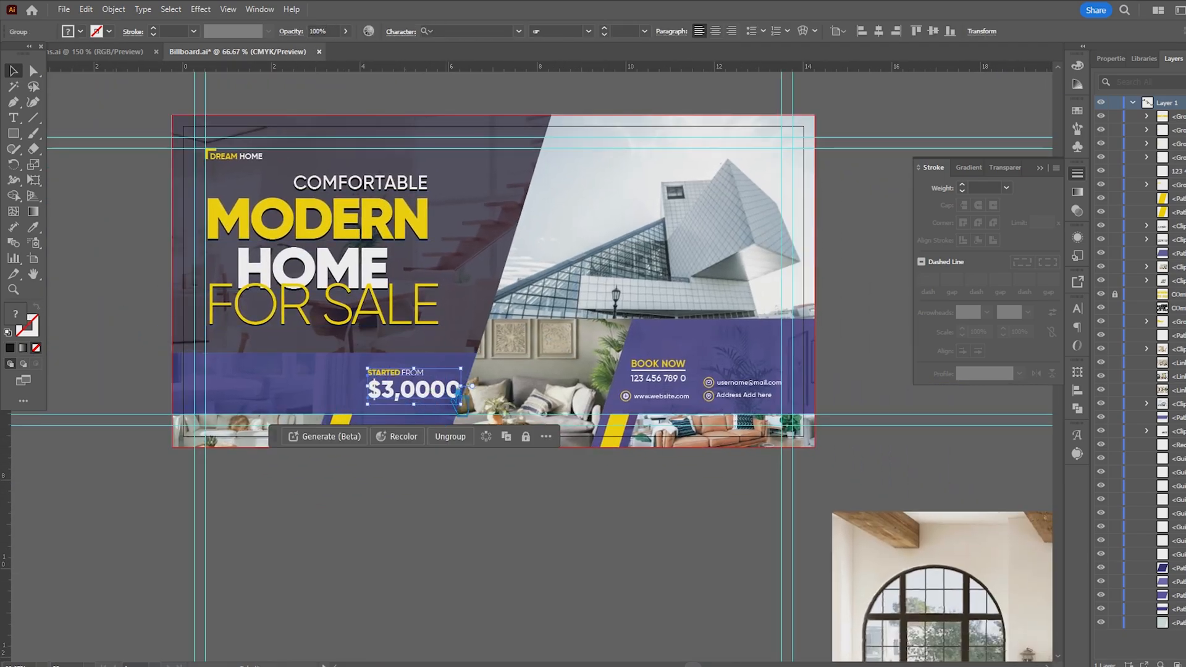
drag(456, 407, 404, 375)
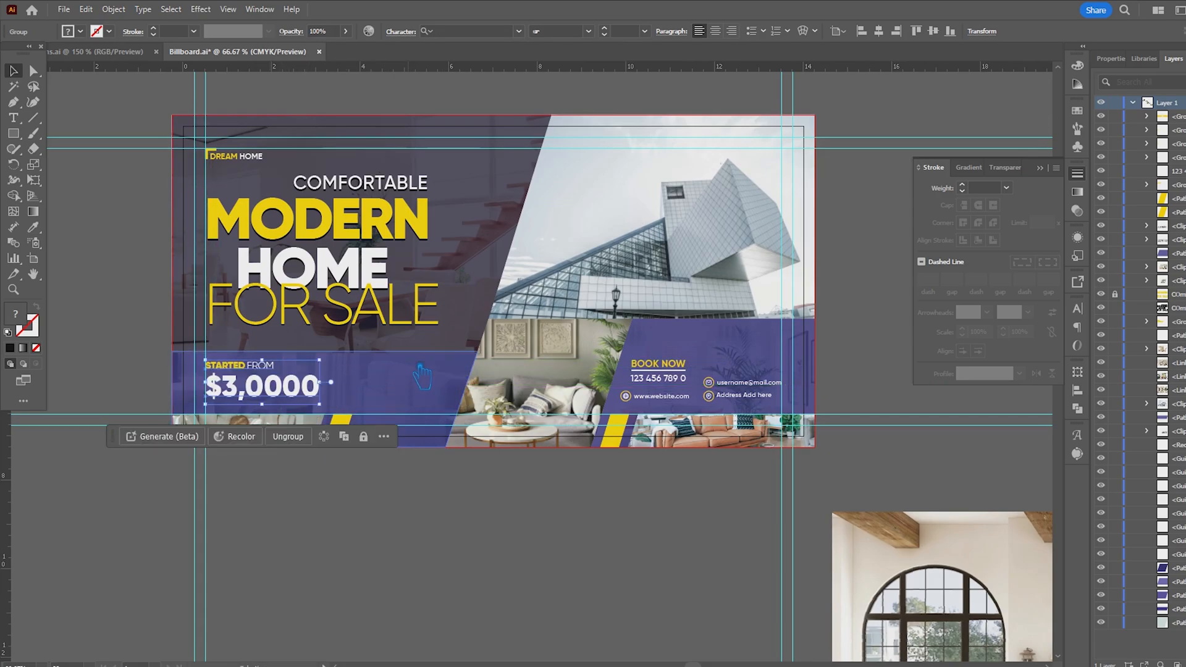
click(468, 565)
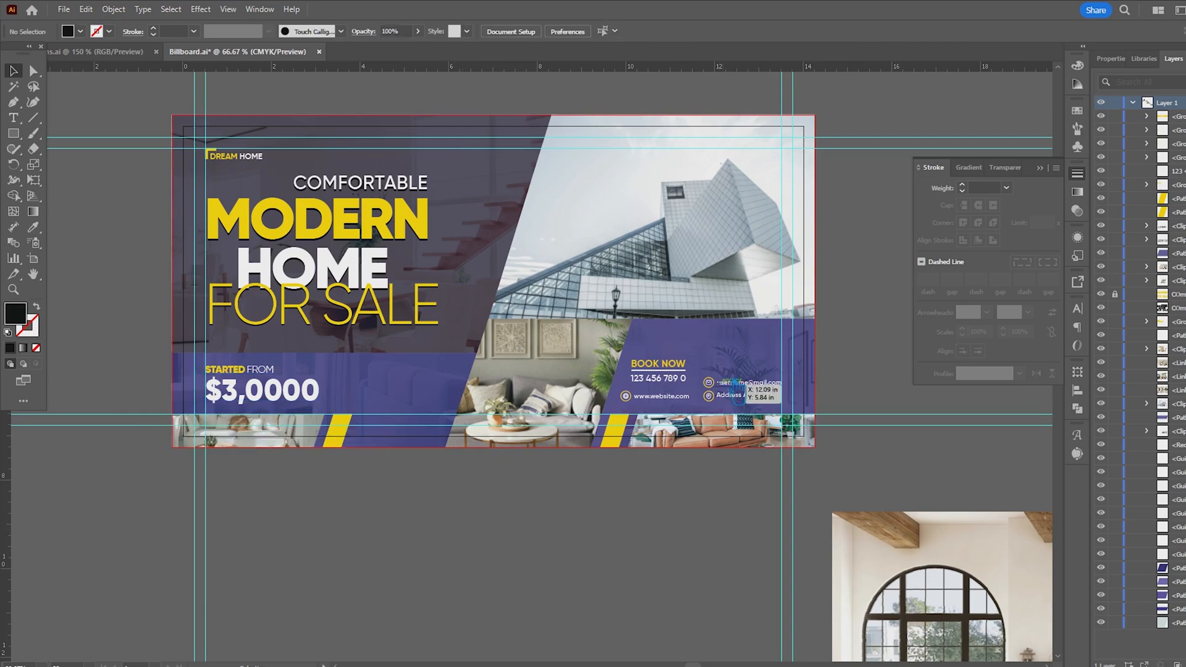
- Nudge the e-mail and address lines with their icons slightly left, closer to the website line
drag(736, 388, 736, 390)
key(Right)
key(Right)
key(Right)
key(Right)
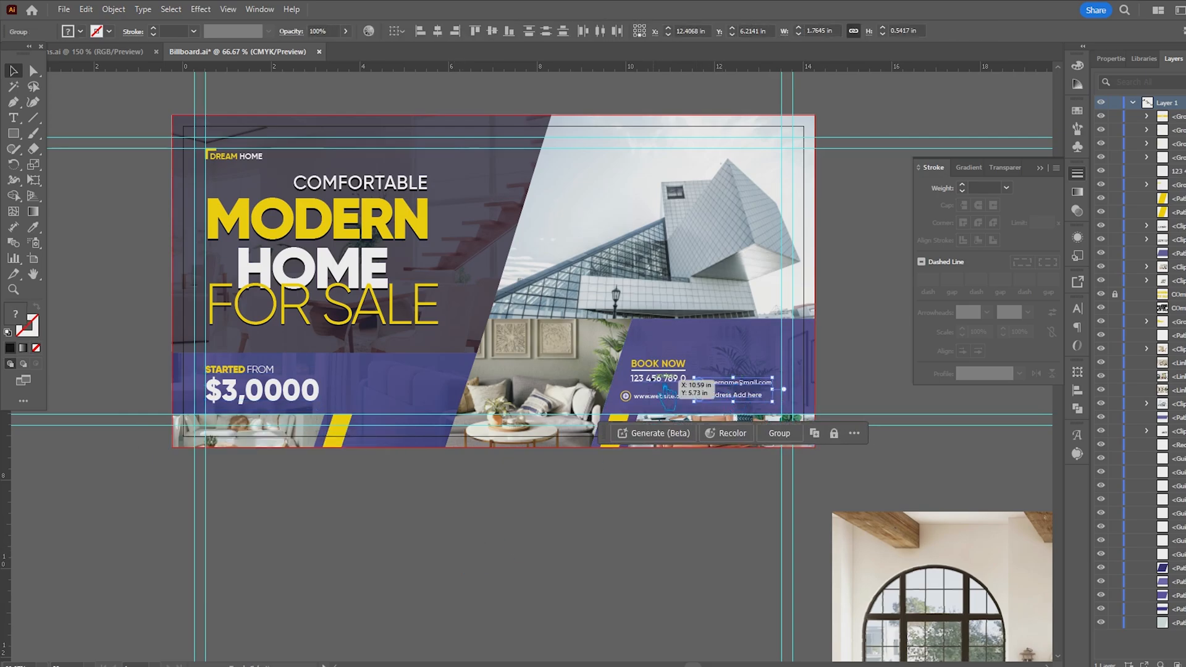
- Enlarge all the contact details together, including BOOK NOW and the phone number, by about 6%
shift+click(666, 396)
shift+click(672, 379)
shift+click(658, 363)
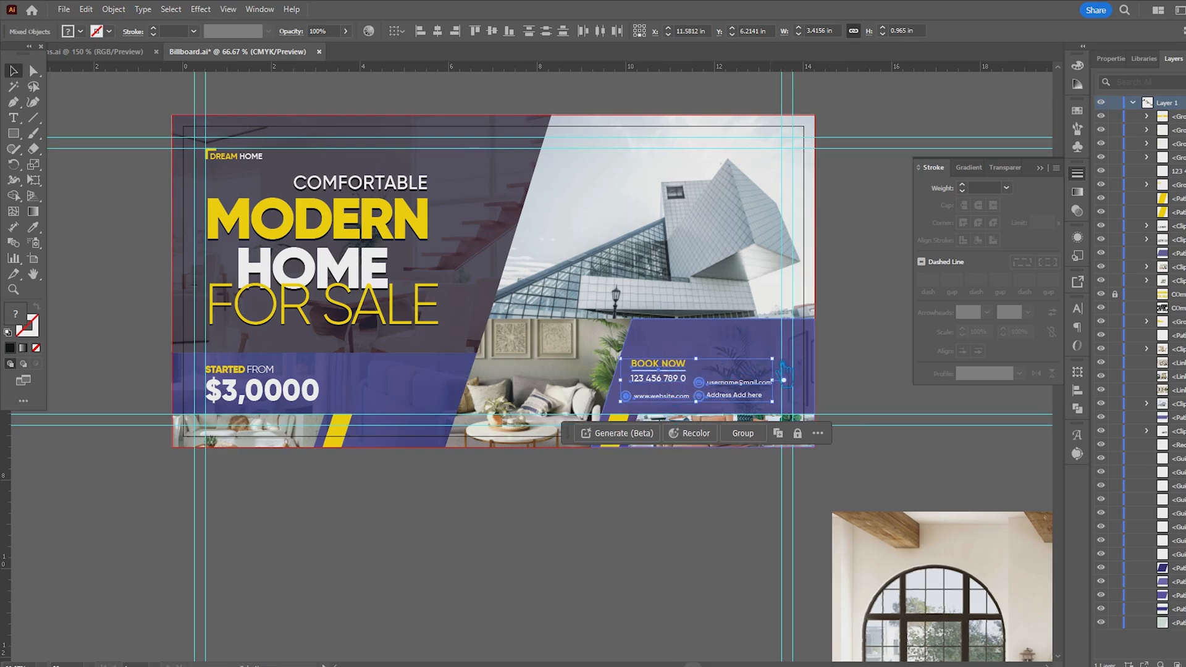
drag(773, 359, 781, 356)
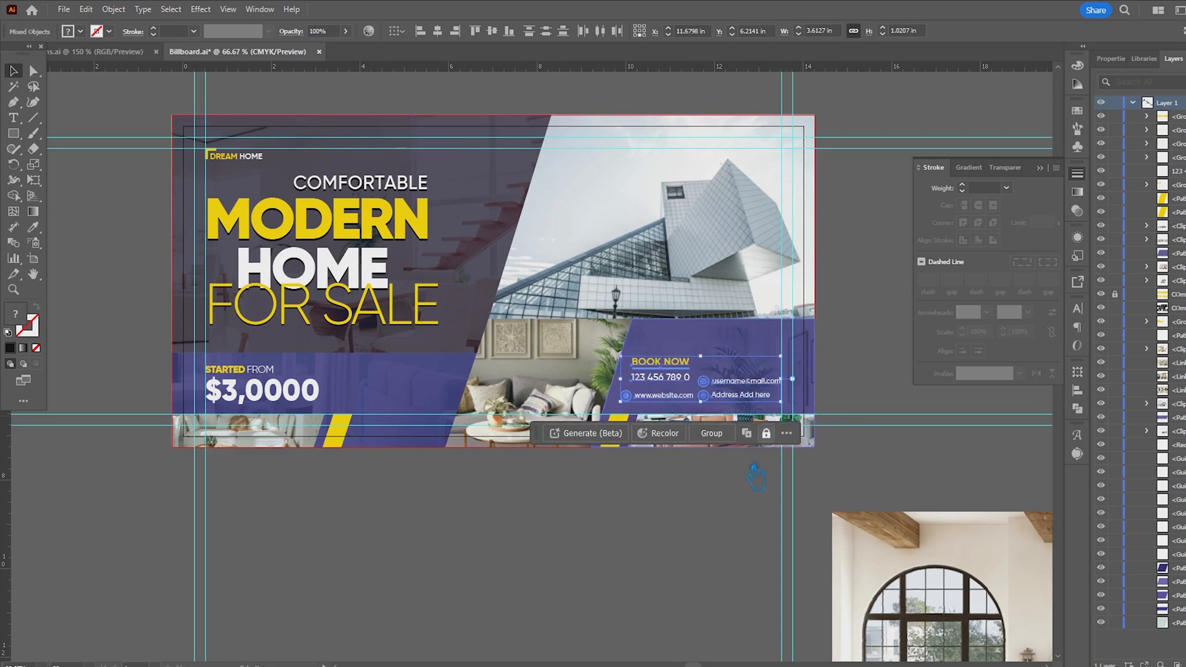
click(623, 511)
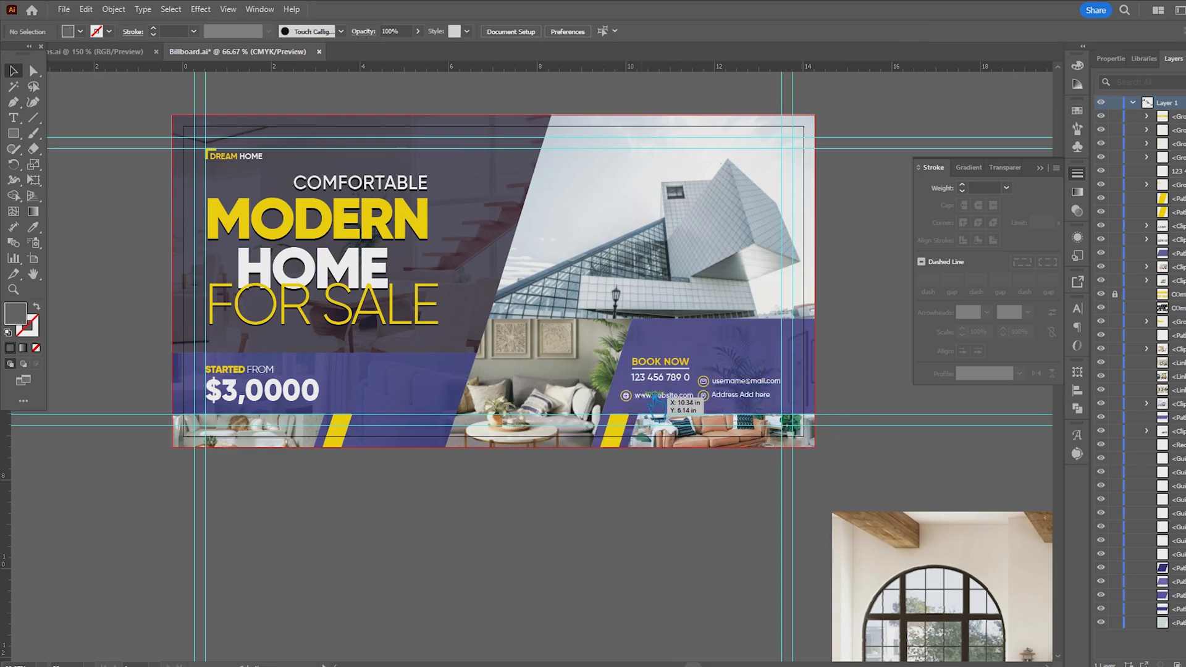
- Enlarge BOOK NOW, its underline and the phone number by about 50% and centre them above the other contact lines
click(658, 365)
scroll(654, 375, up, 5)
shift+click(642, 405)
scroll(642, 404, down, 4)
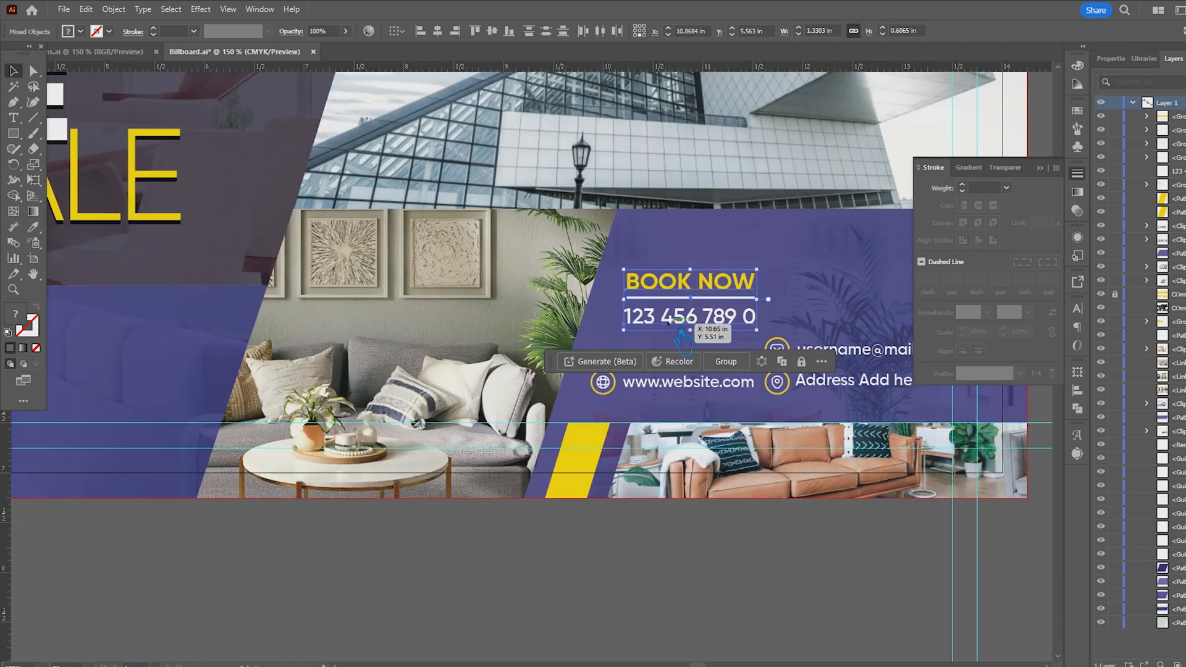
drag(681, 332, 325, 391)
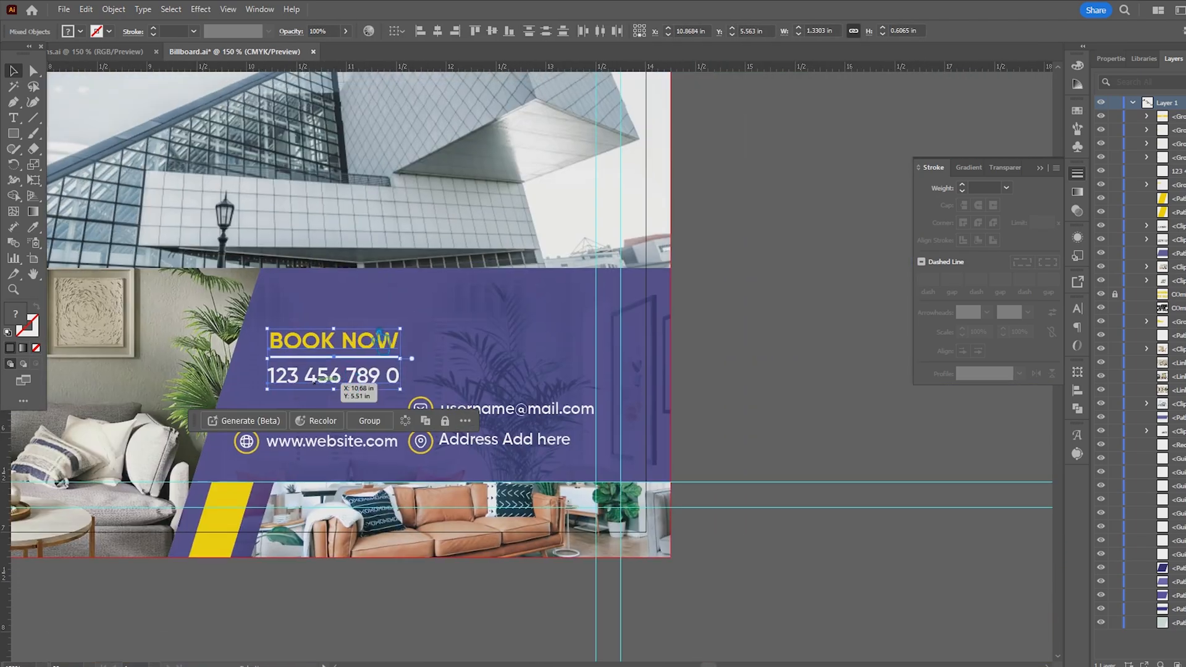
drag(401, 328, 465, 317)
click(755, 332)
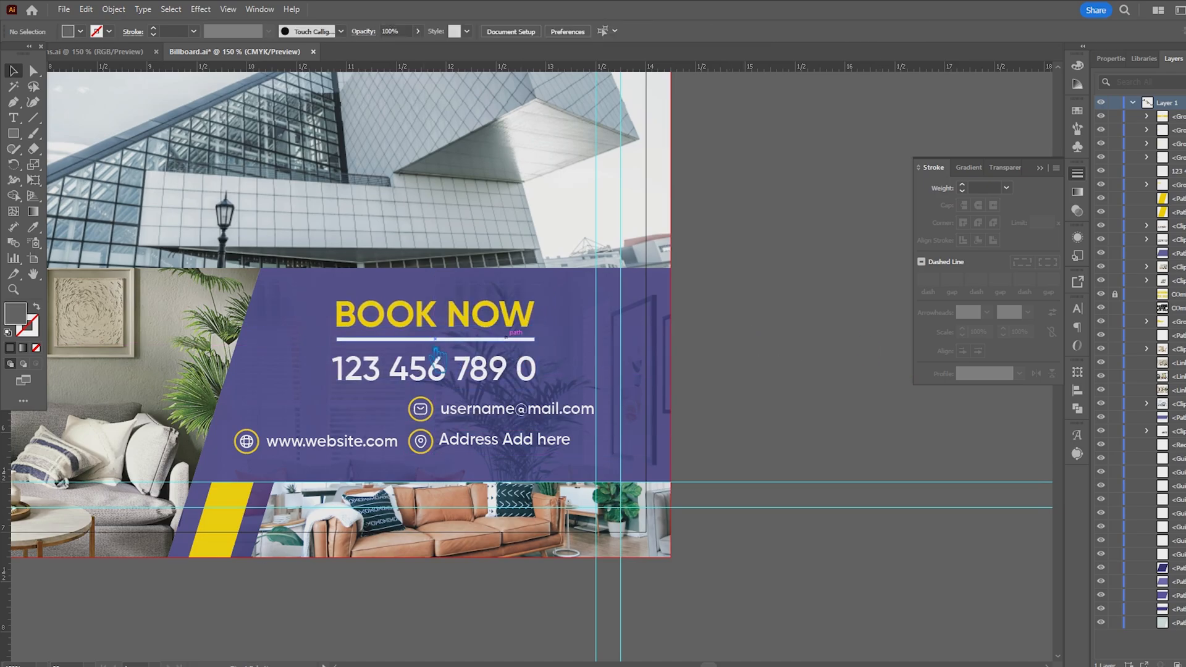
- Recolour the line under BOOK NOW with the purple sampled from the contact panel
key(a)
click(433, 340)
key(i)
click(255, 383)
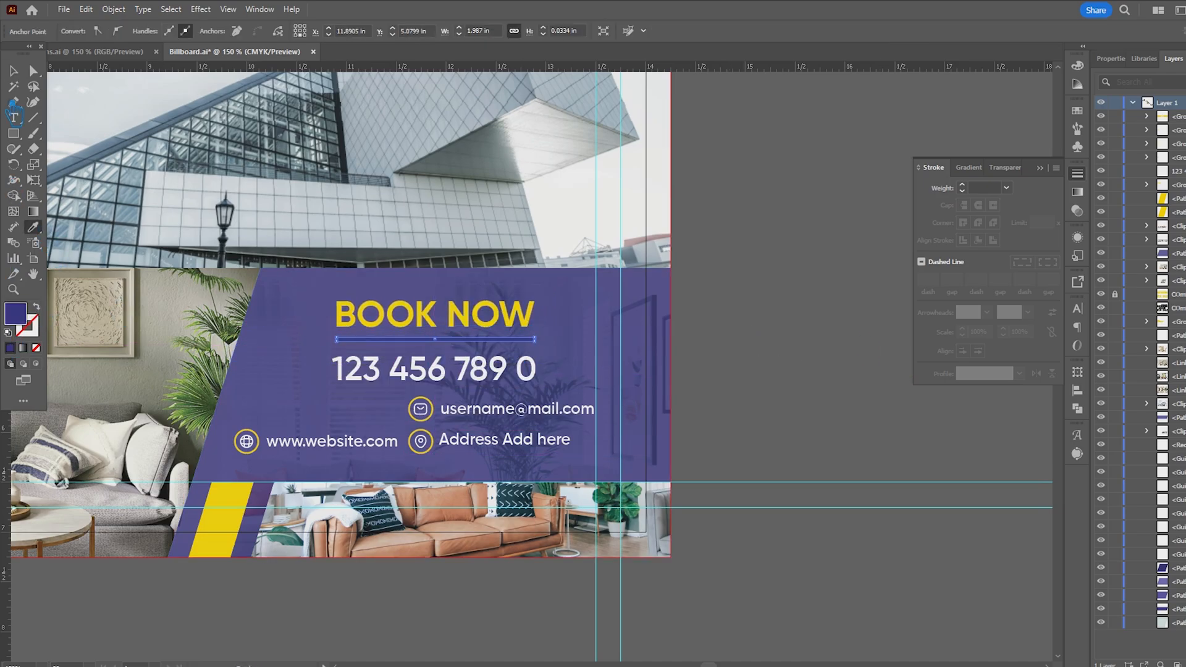
click(14, 72)
click(803, 328)
scroll(747, 293, down, 2)
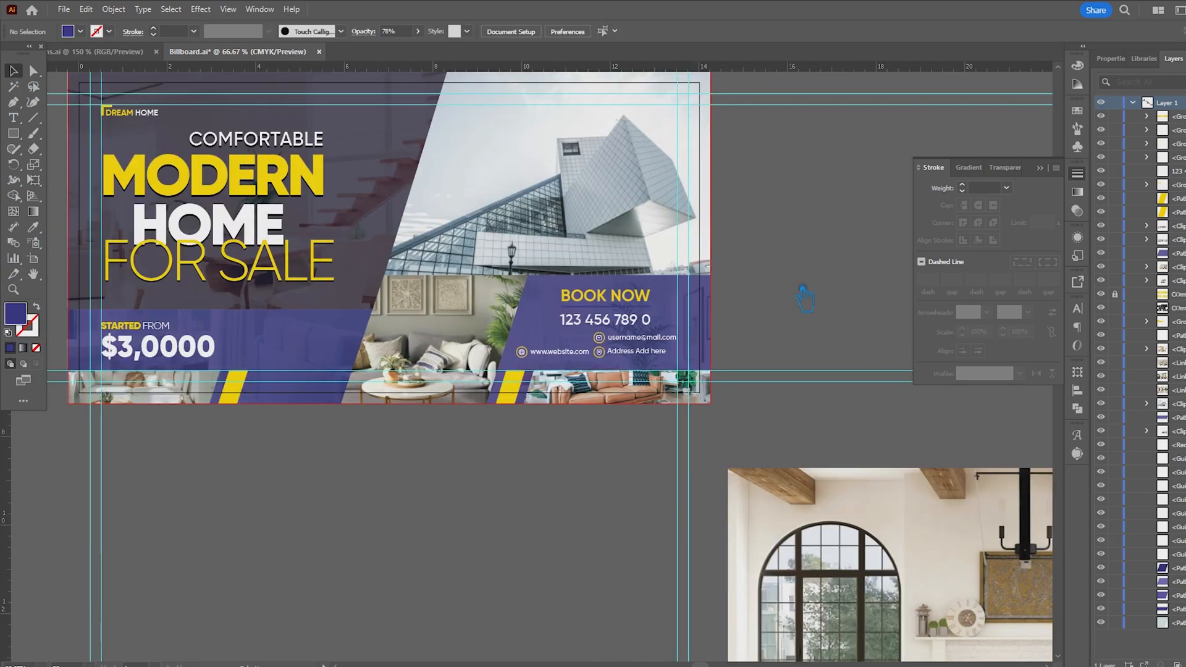
scroll(804, 299, down, 1)
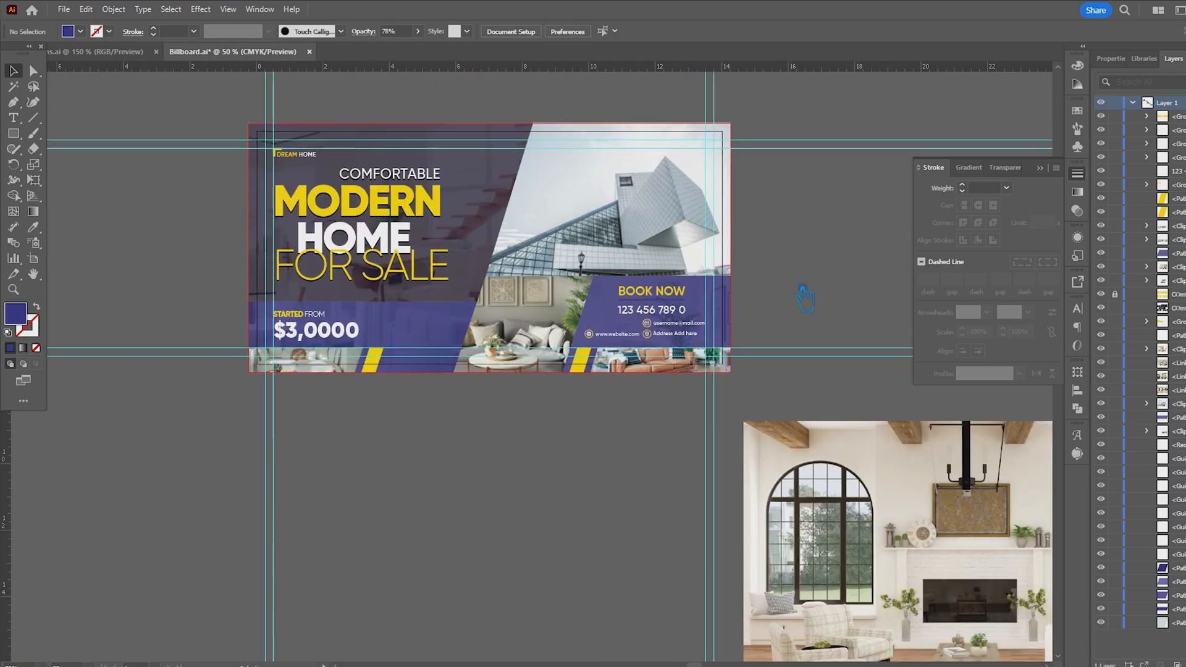
- Set the STARTED FROM price group's leading to 72 pt and its tracking to 200
click(318, 330)
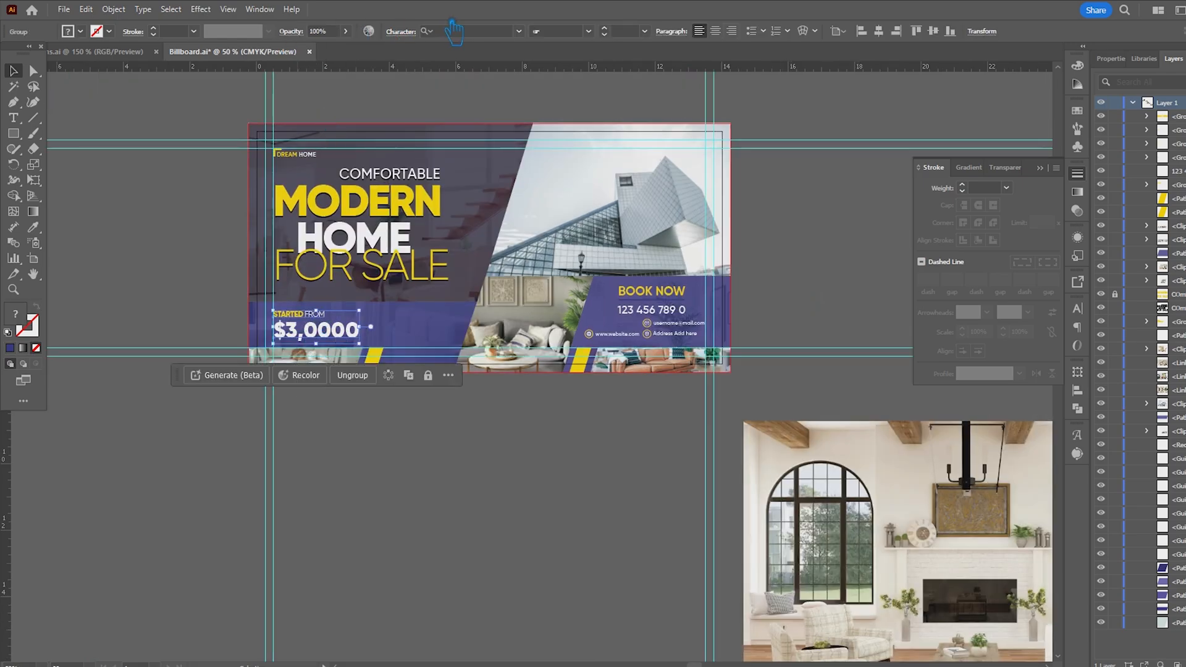
click(401, 32)
click(406, 91)
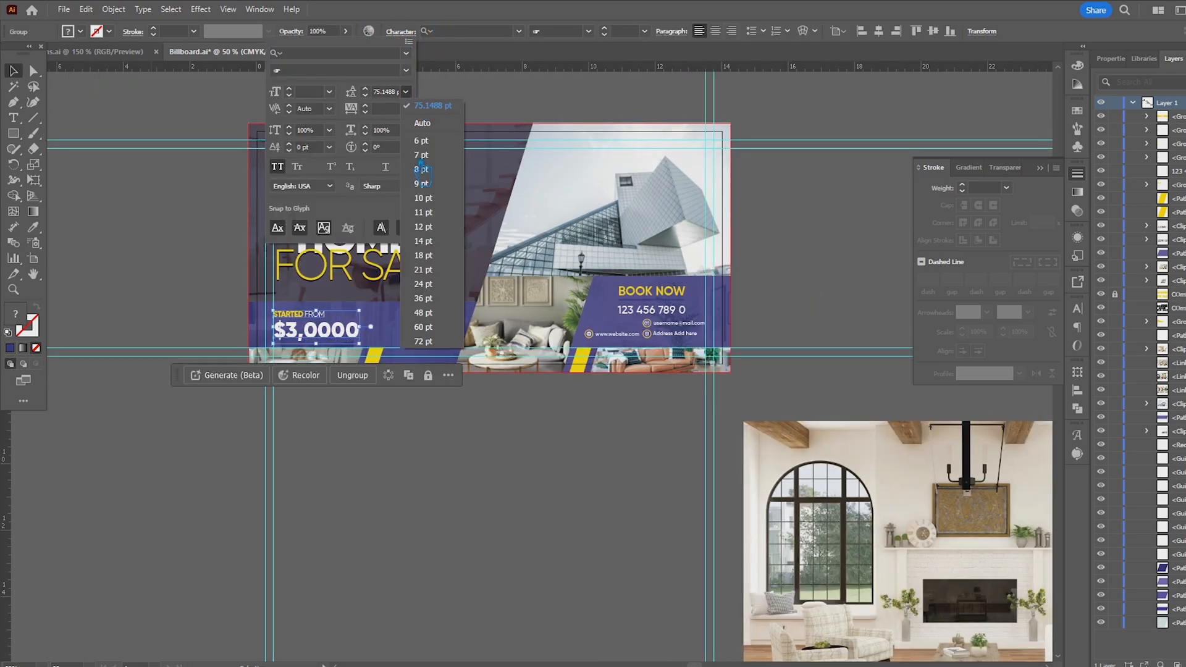
click(436, 354)
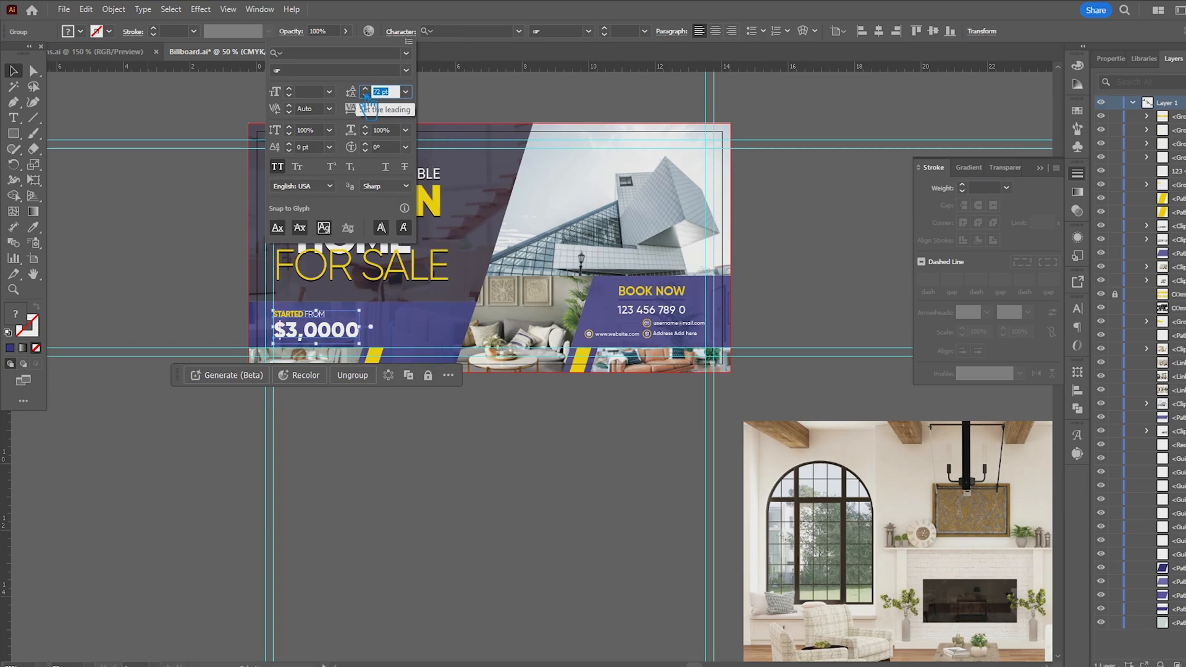
click(405, 108)
click(438, 327)
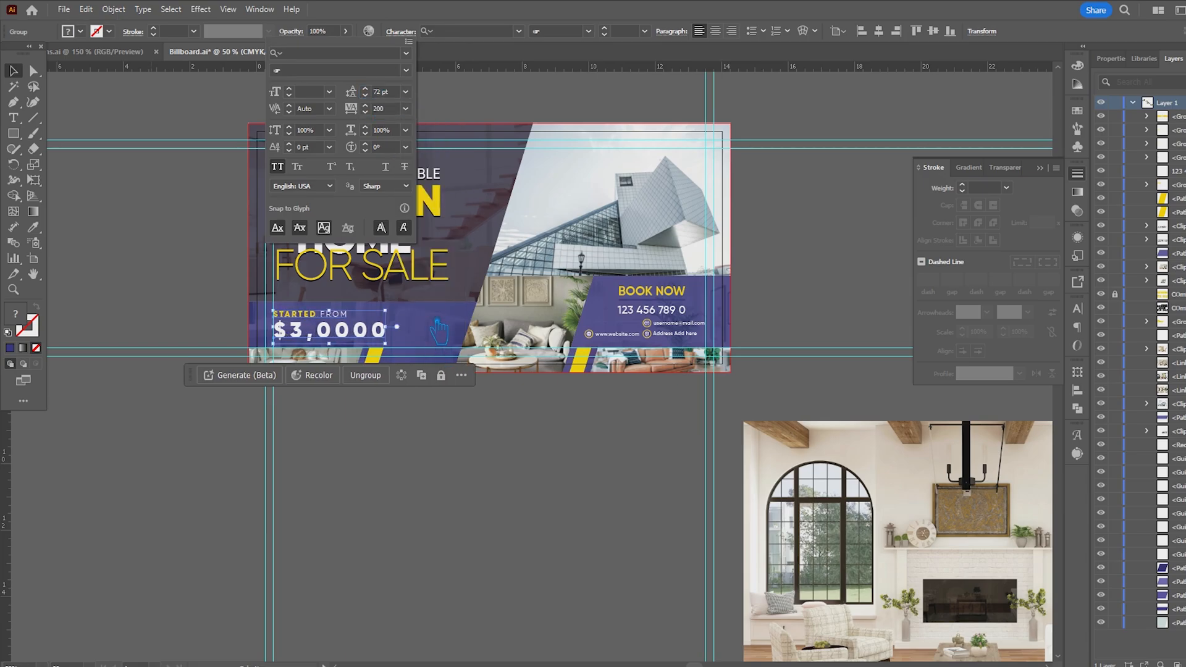
- Set the price group's tracking to 400
click(378, 109)
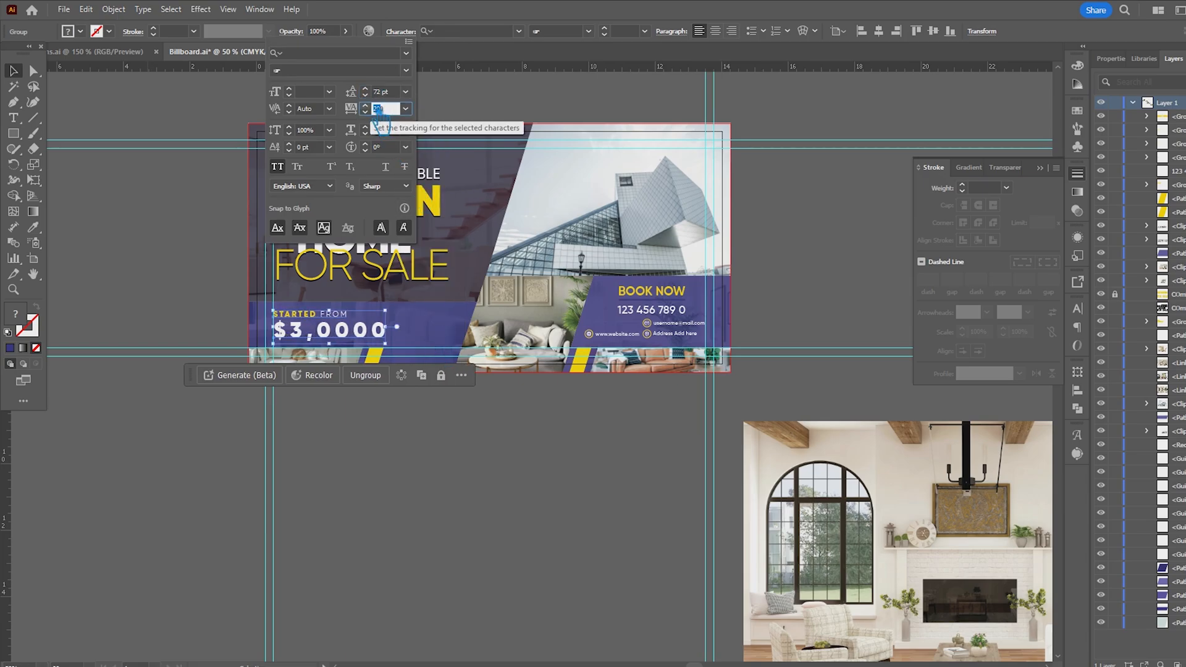
text(400)
key(Return)
click(425, 446)
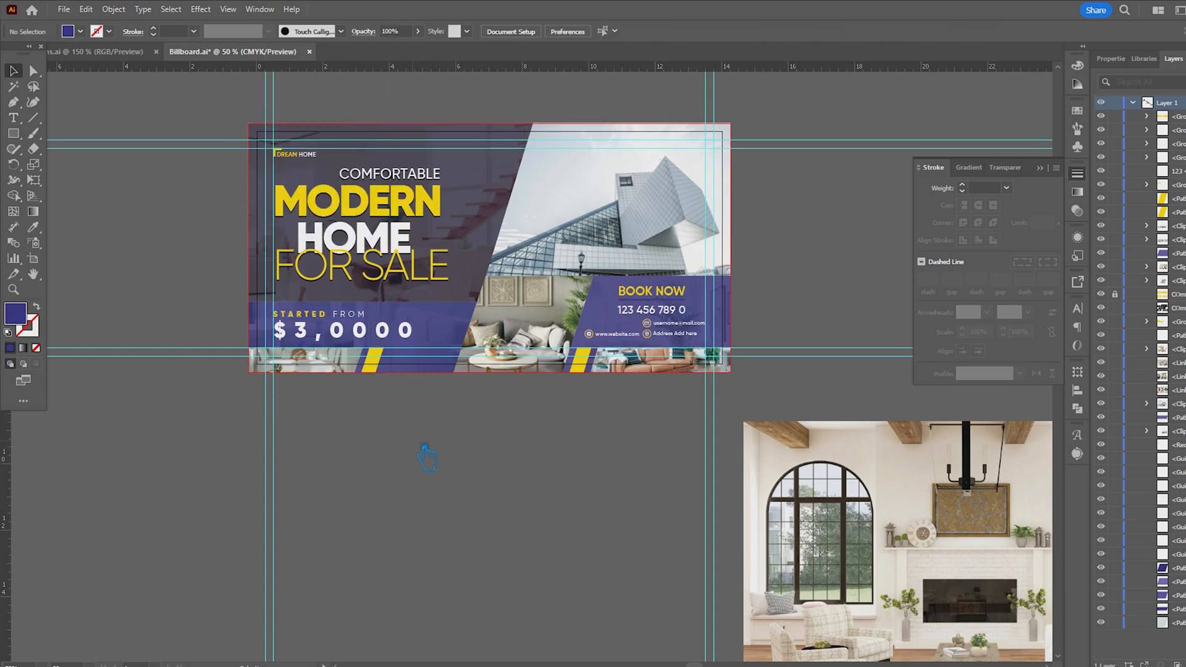
- Set the tracking of the STARTED FROM price group to 300
click(365, 343)
click(411, 31)
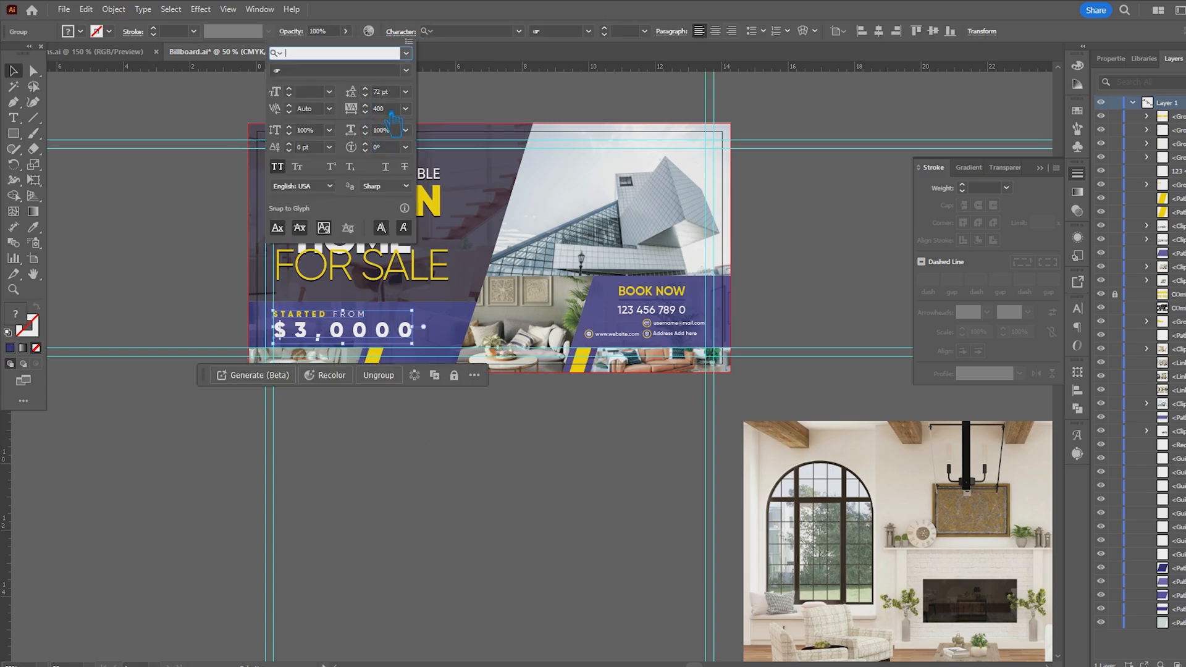
click(386, 110)
text(30)
key(Return)
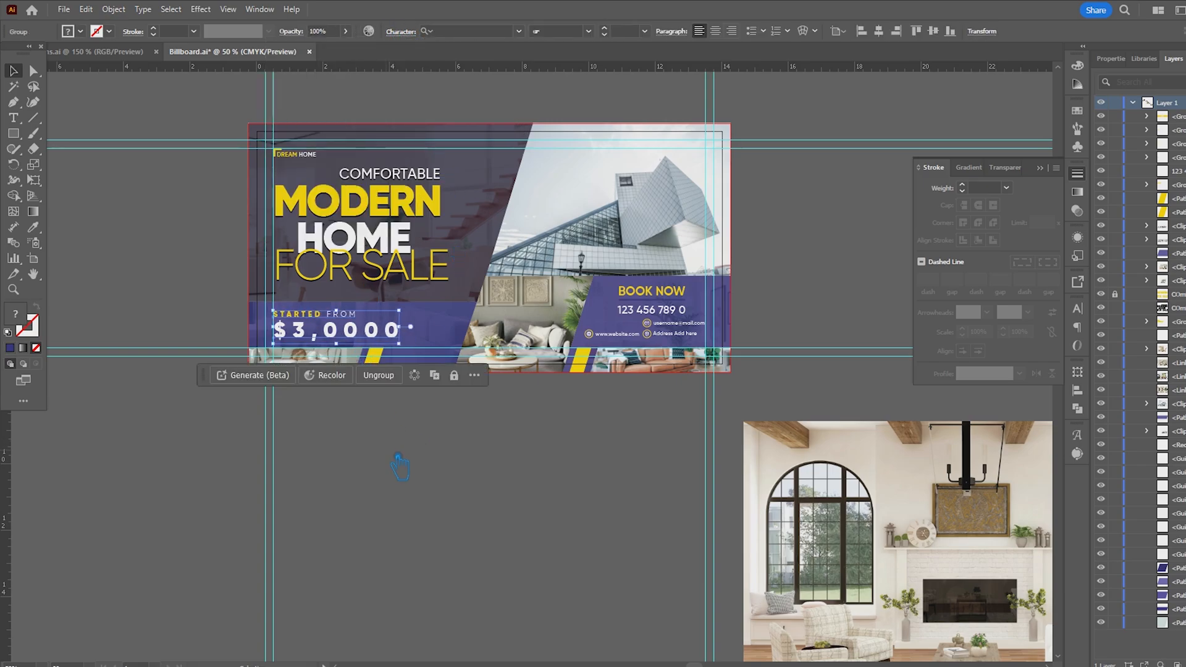
click(398, 465)
- Set the price group's leading to 82 pt
click(391, 333)
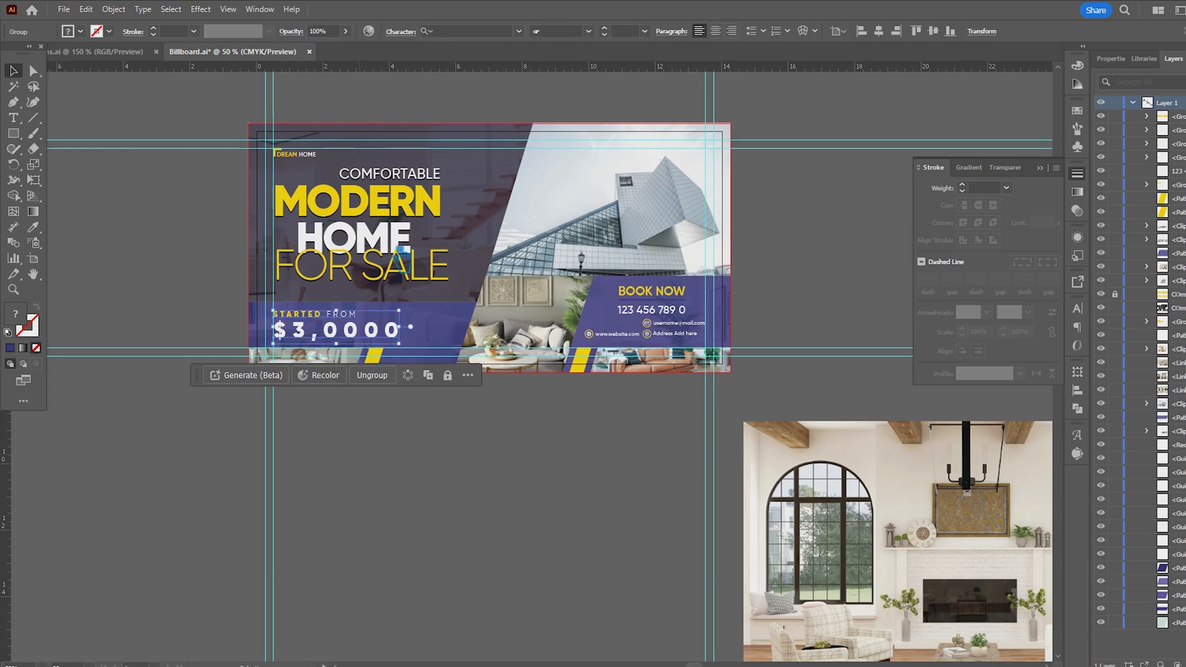
click(419, 34)
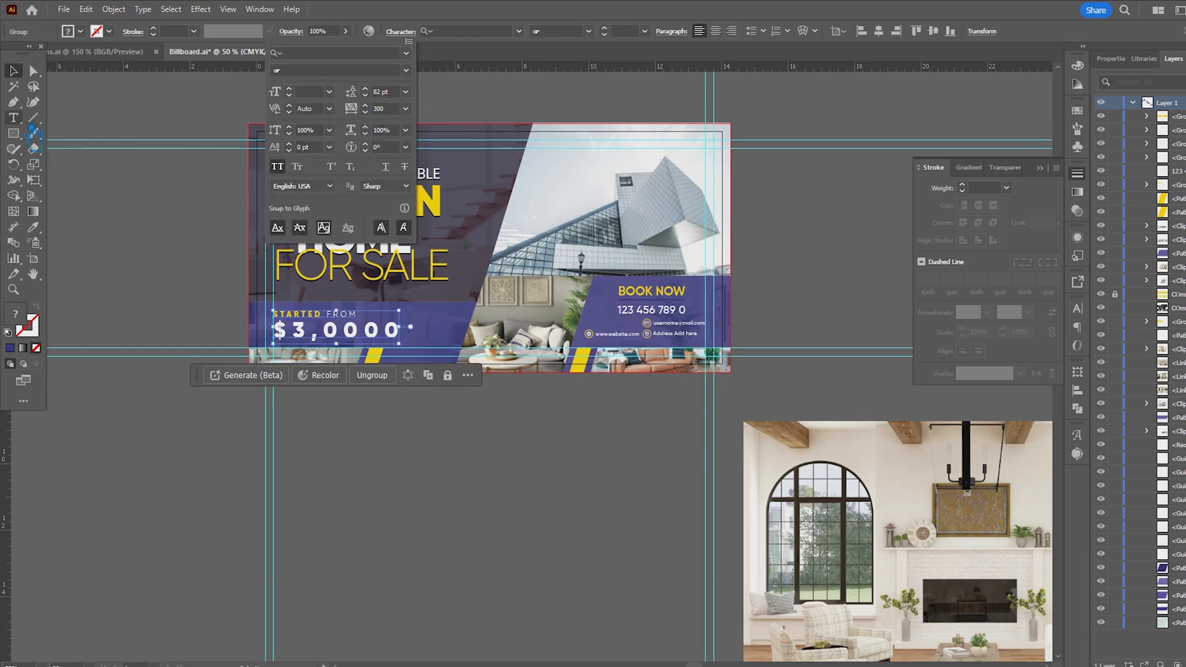
- Nudge the $3,0000 price text slightly down to widen the gap below STARTED FROM
click(14, 118)
click(14, 118)
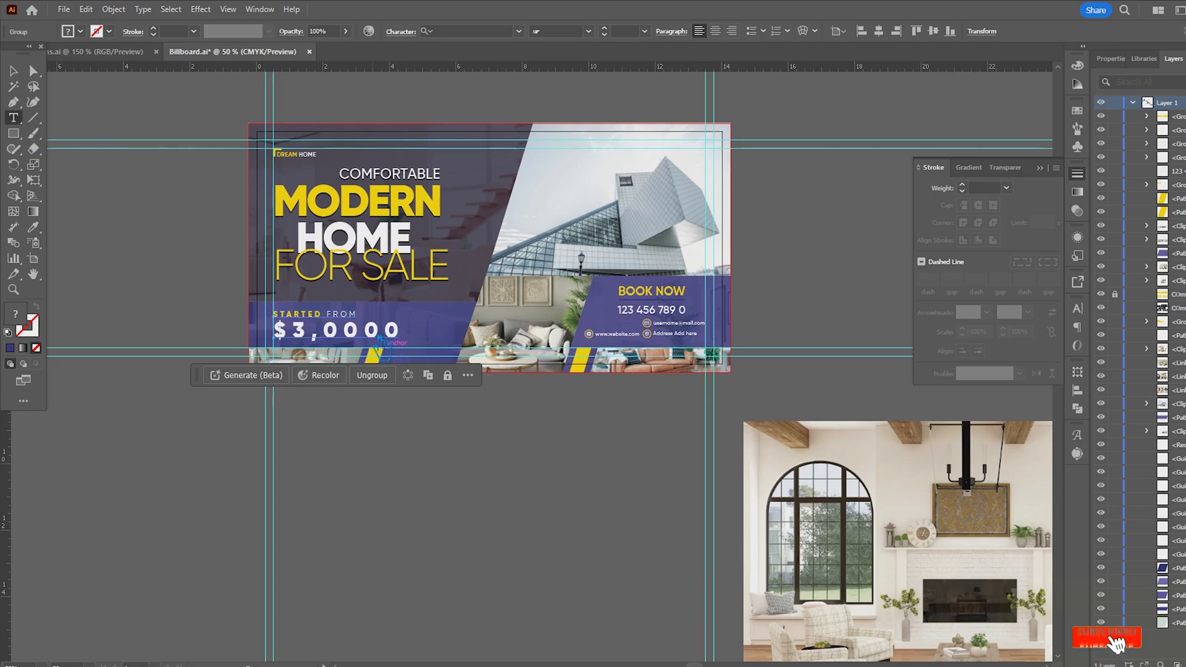
click(365, 335)
key(ctrl+a)
click(13, 71)
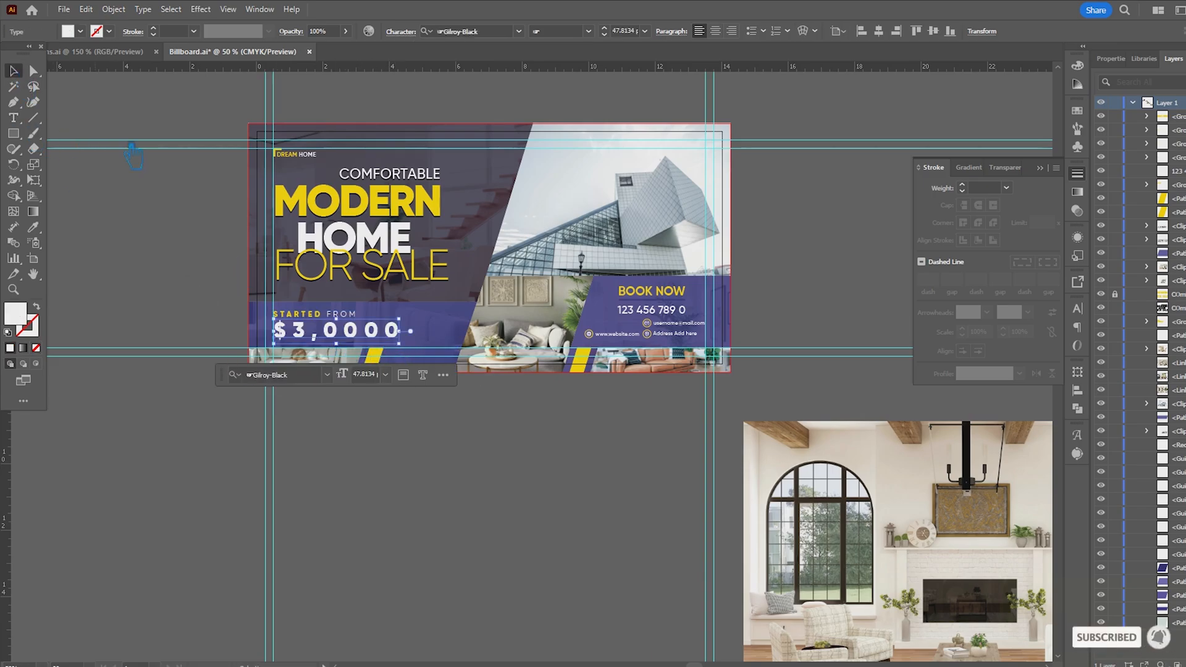
key(Down)
key(Down)
key(Down)
key(Down)
key(Down)
key(Down)
key(Down)
key(Down)
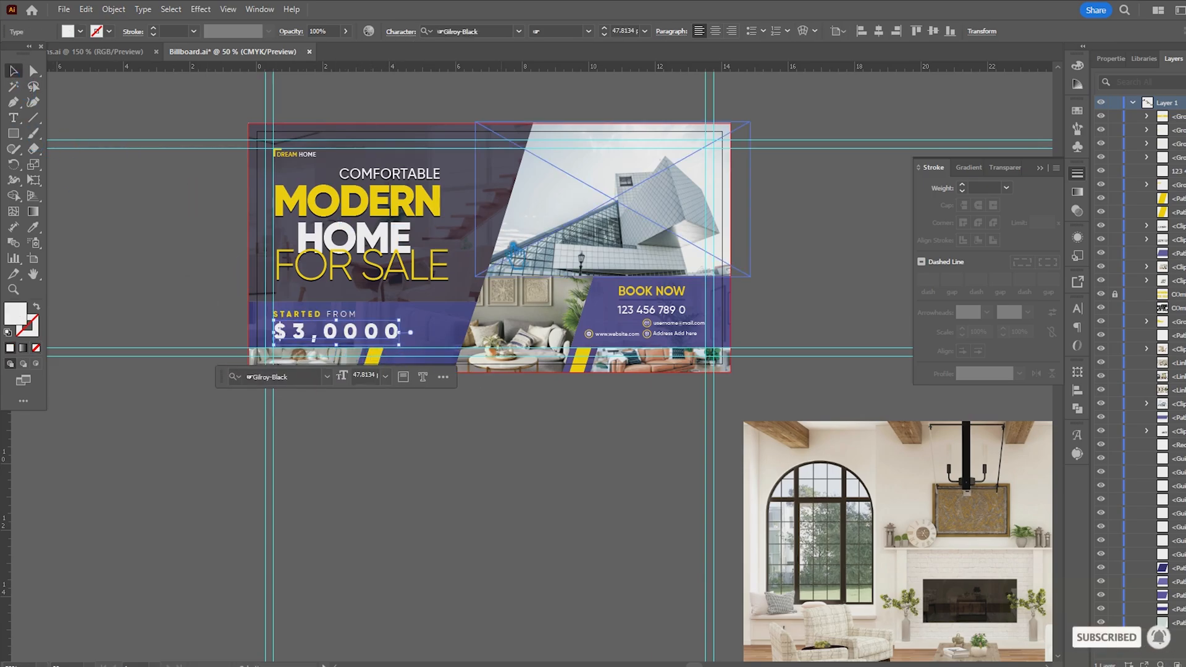
click(434, 462)
- Set the tracking of the STARTED FROM price group to 200
click(351, 336)
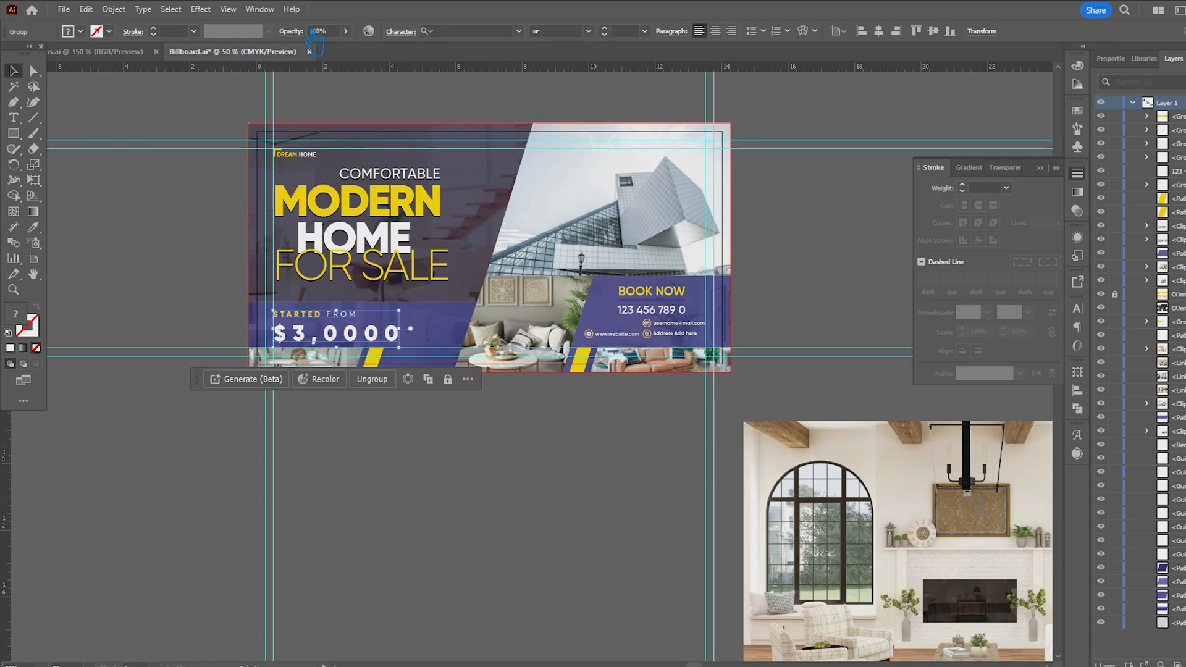
click(411, 33)
click(405, 108)
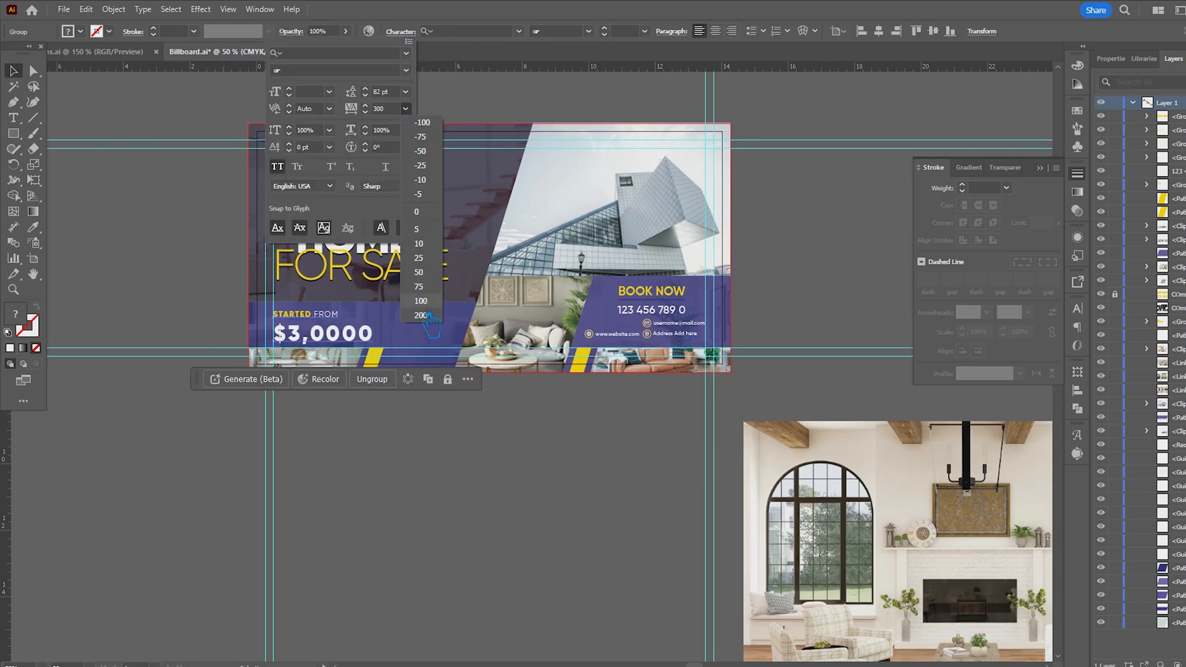
click(420, 313)
click(456, 457)
click(458, 465)
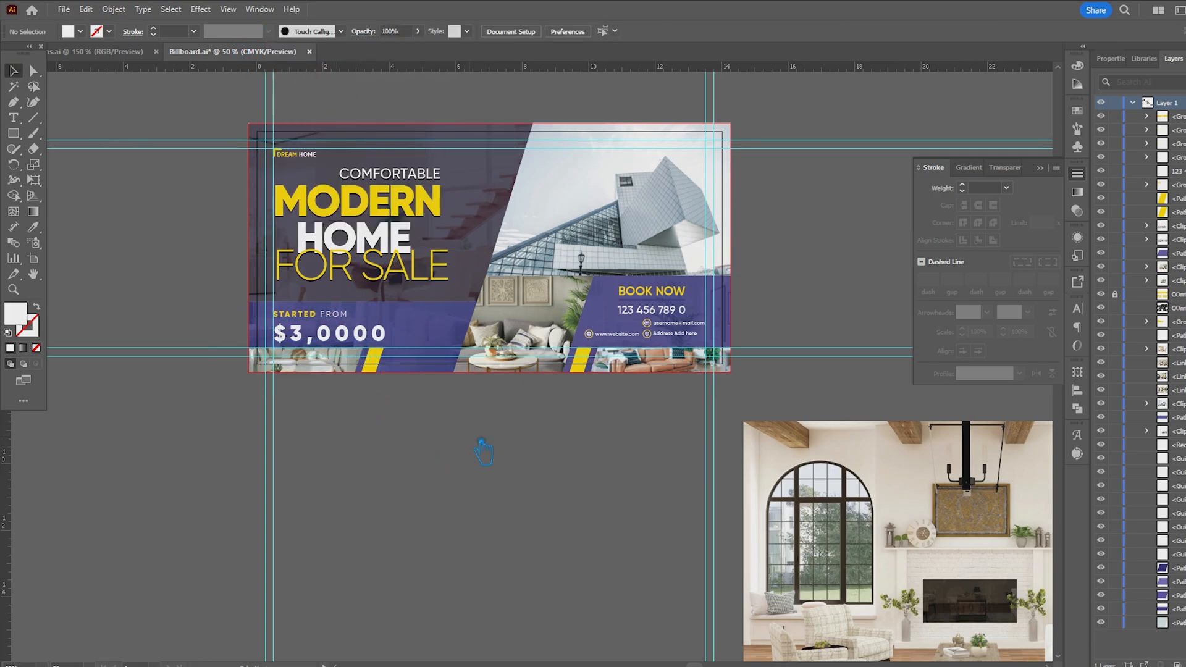
- Nudge the $3,0000 price text up closer to STARTED FROM and recolour it with the yellow sampled from the DREAM HOME logo
click(346, 342)
key(shift+Up)
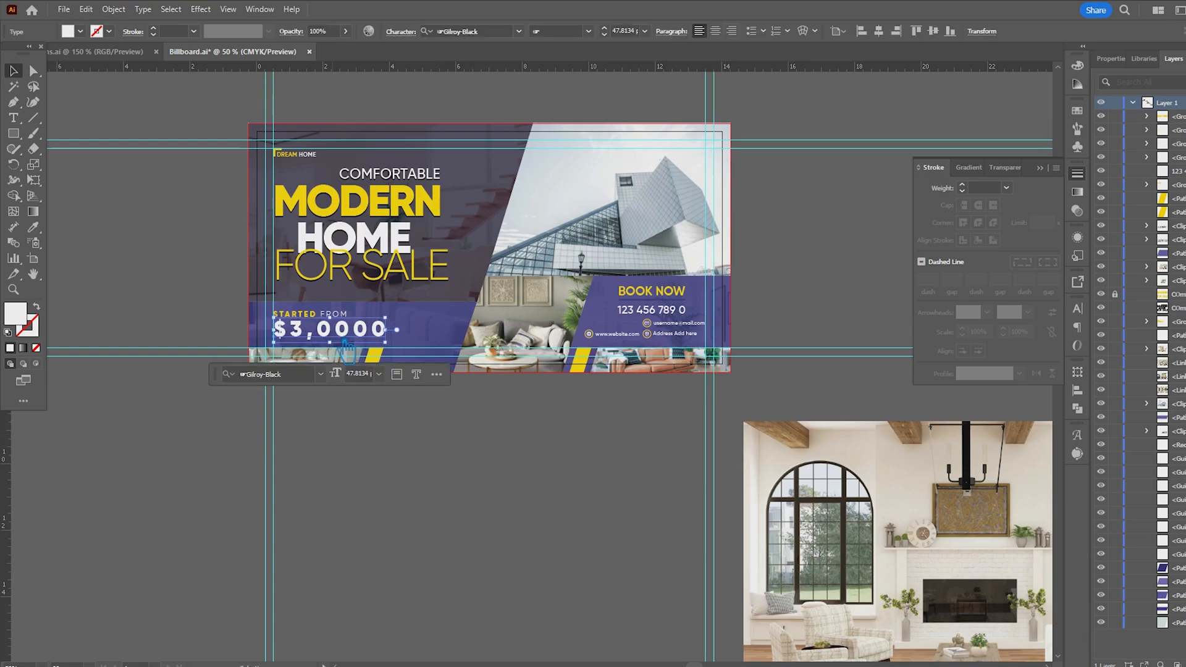
click(393, 456)
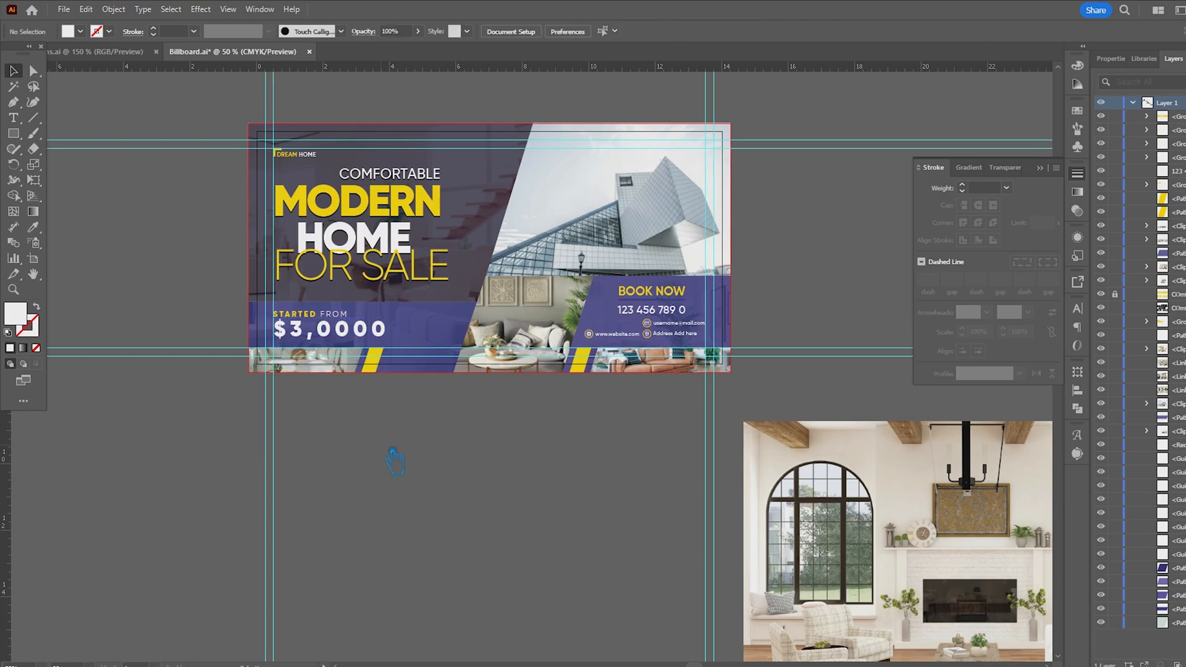
click(348, 343)
click(33, 227)
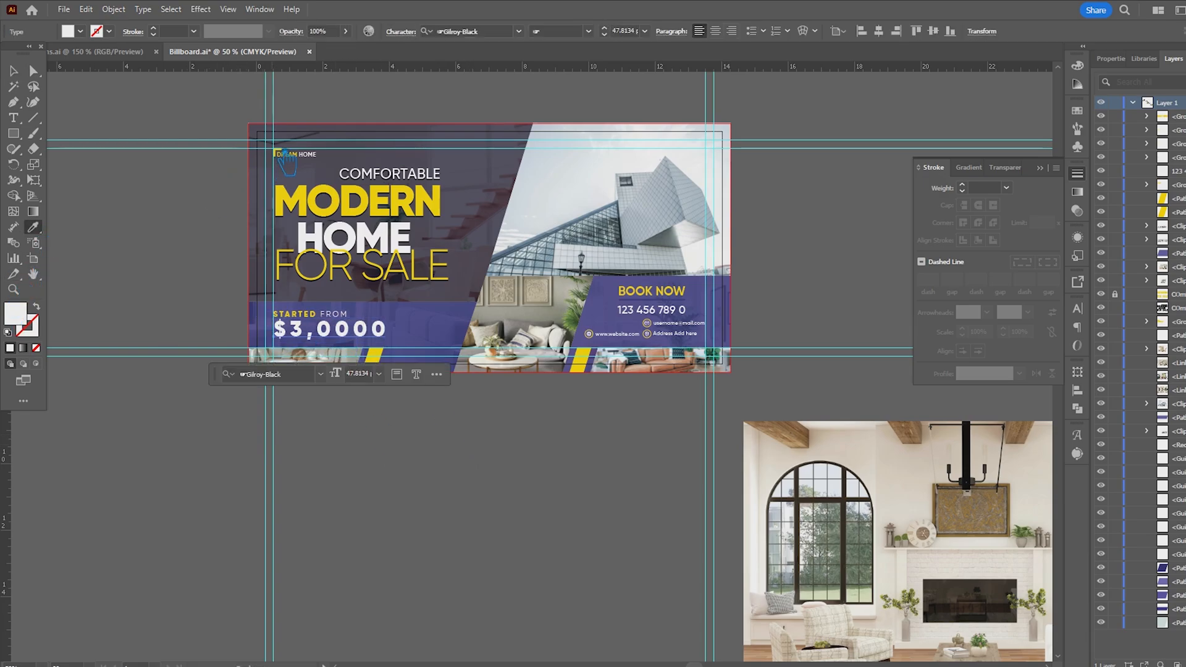
click(278, 154)
- Recolour the STARTED FROM line white, using FFFFFF as its fill
click(34, 71)
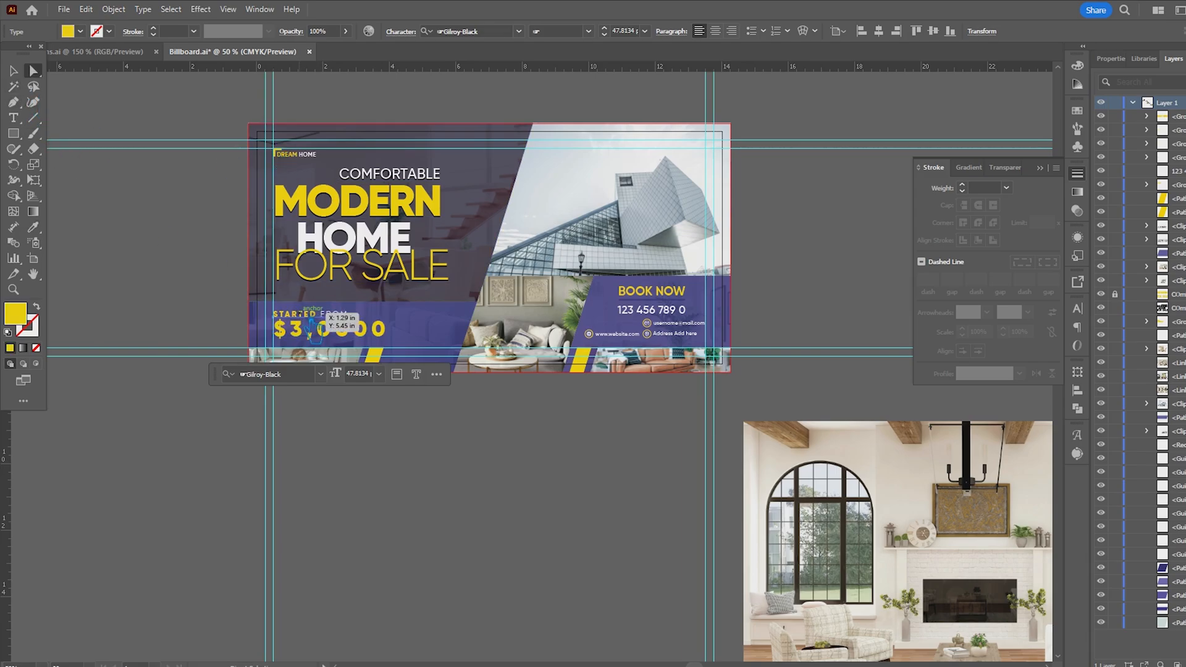
click(328, 315)
click(669, 162)
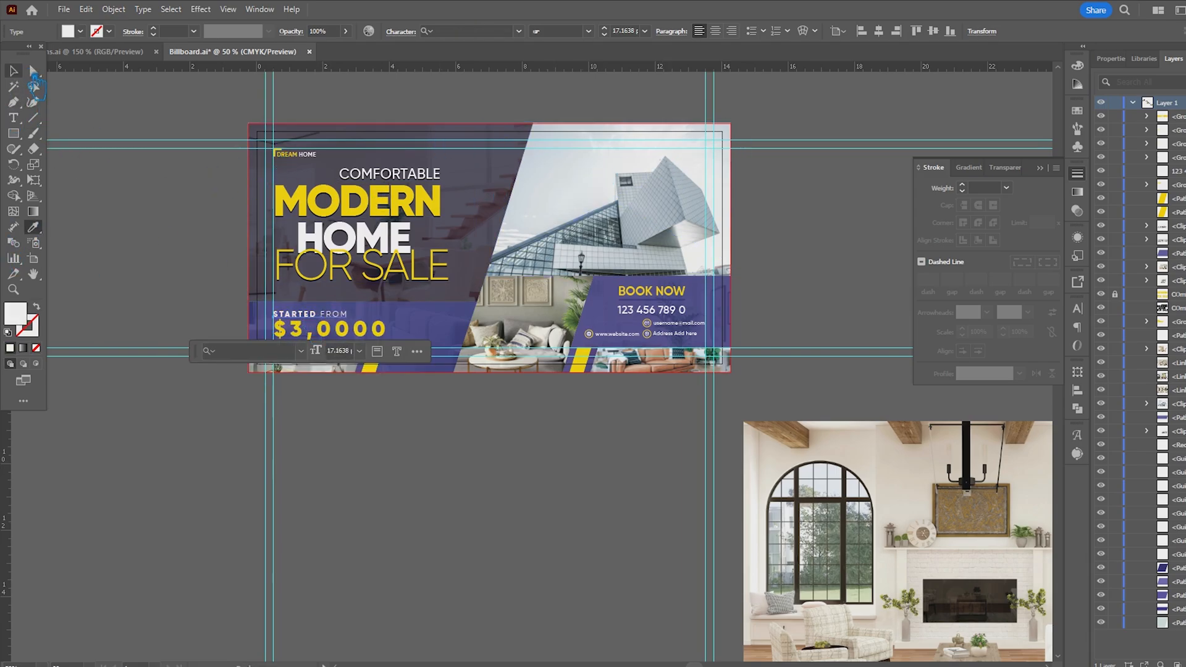
click(14, 71)
double_click(21, 313)
drag(667, 234, 656, 230)
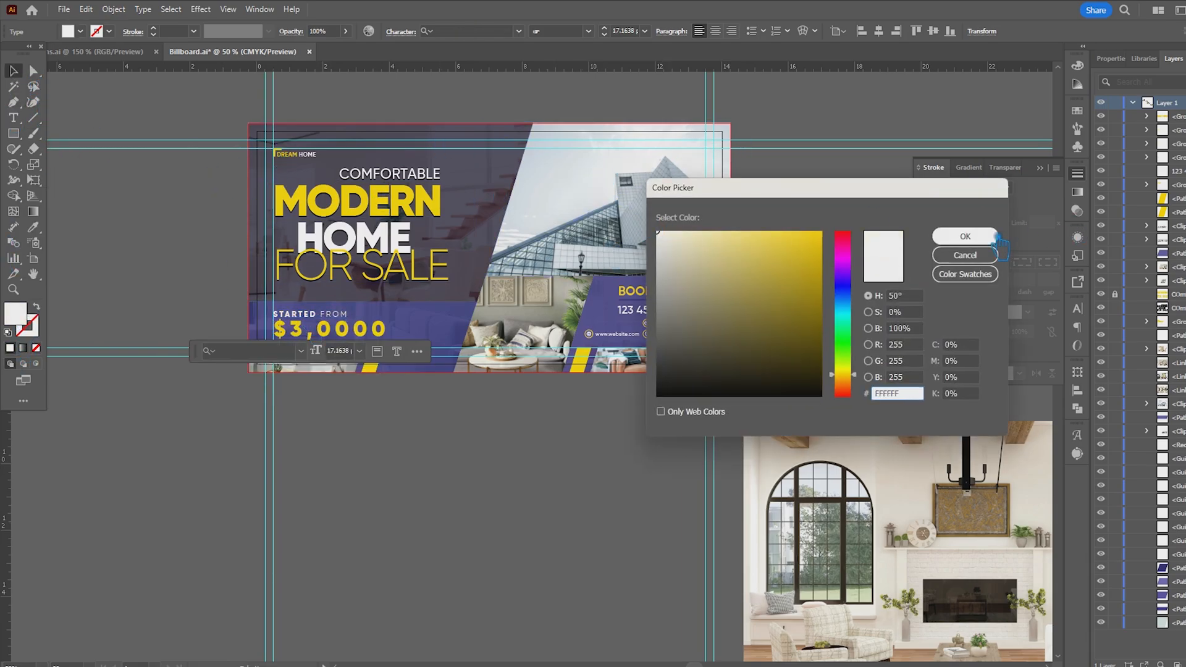
click(983, 236)
click(132, 148)
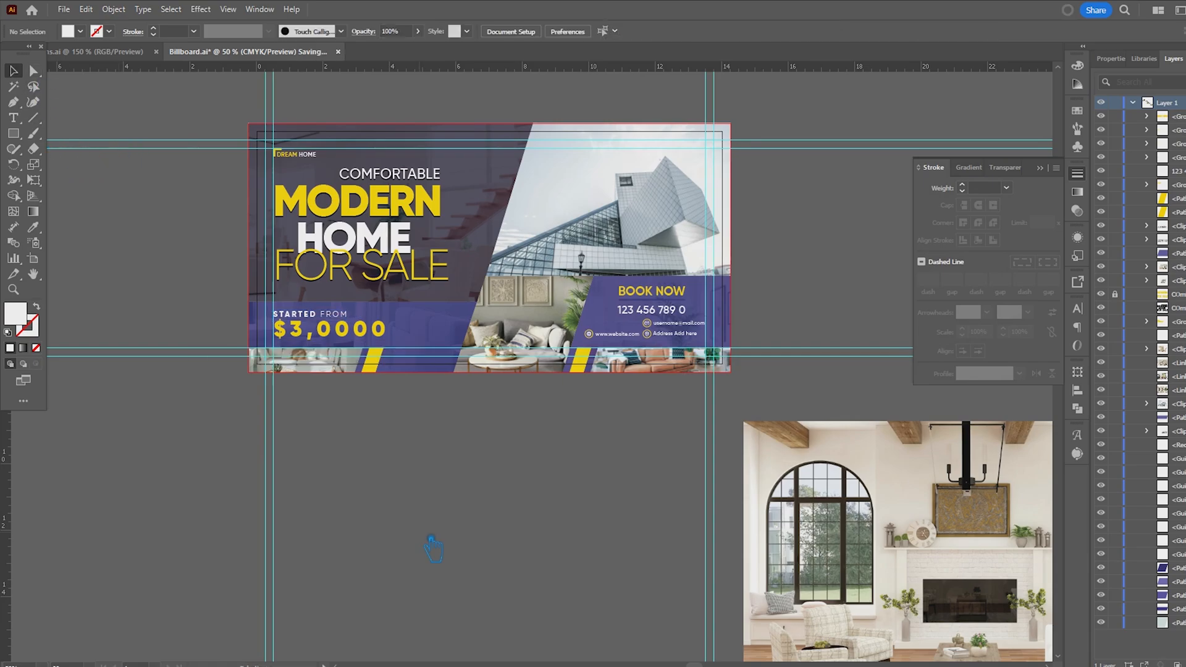
- Remove the leading spaces before COMFORTABLE in the headline's black shadow copy so that line starts at the left margin
click(14, 118)
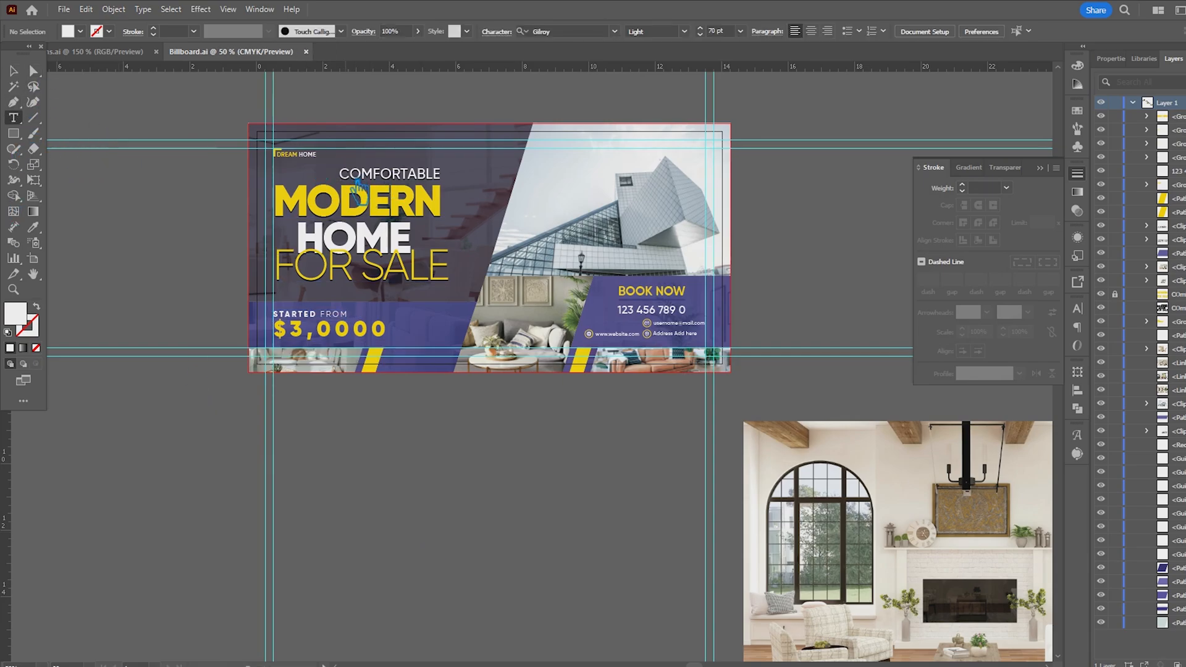
click(344, 178)
drag(344, 178, 291, 181)
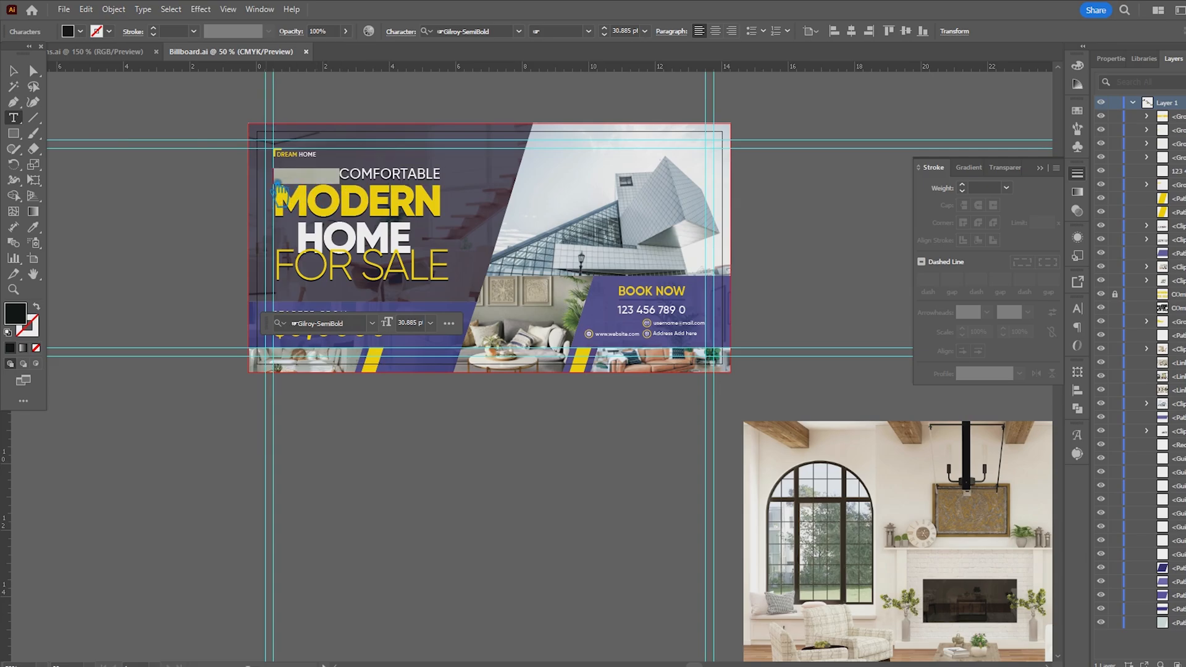
text(COMFORTABLE)
click(13, 71)
click(408, 176)
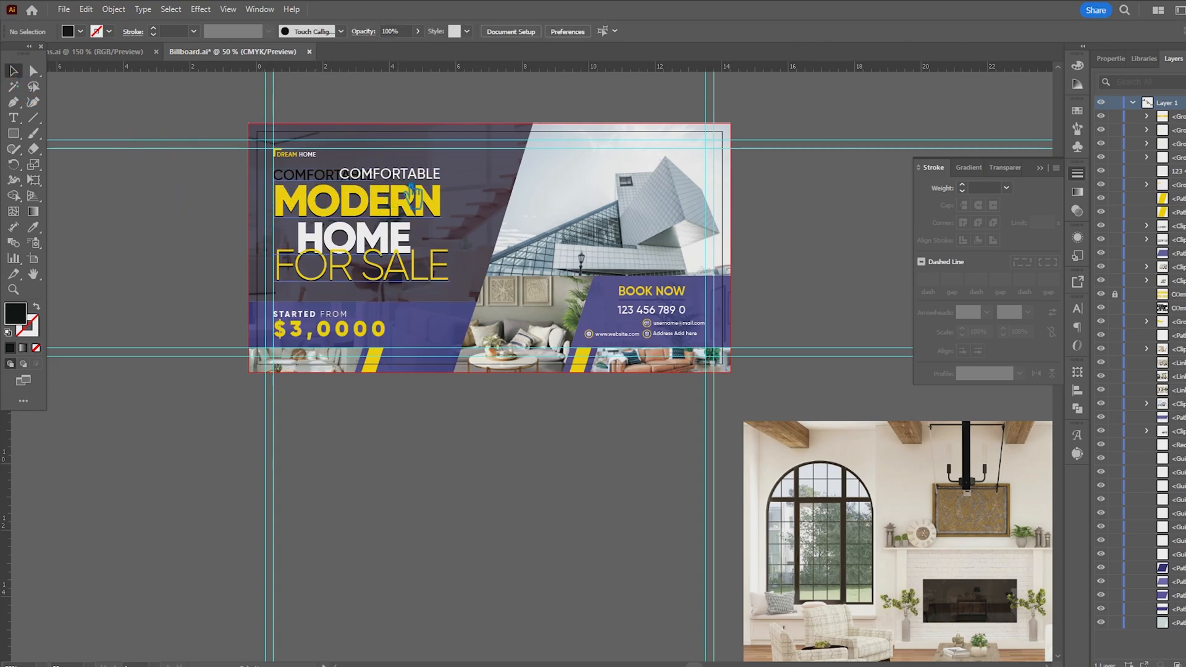
- Unlock all locked objects so the front headline text can be edited
click(14, 118)
click(350, 180)
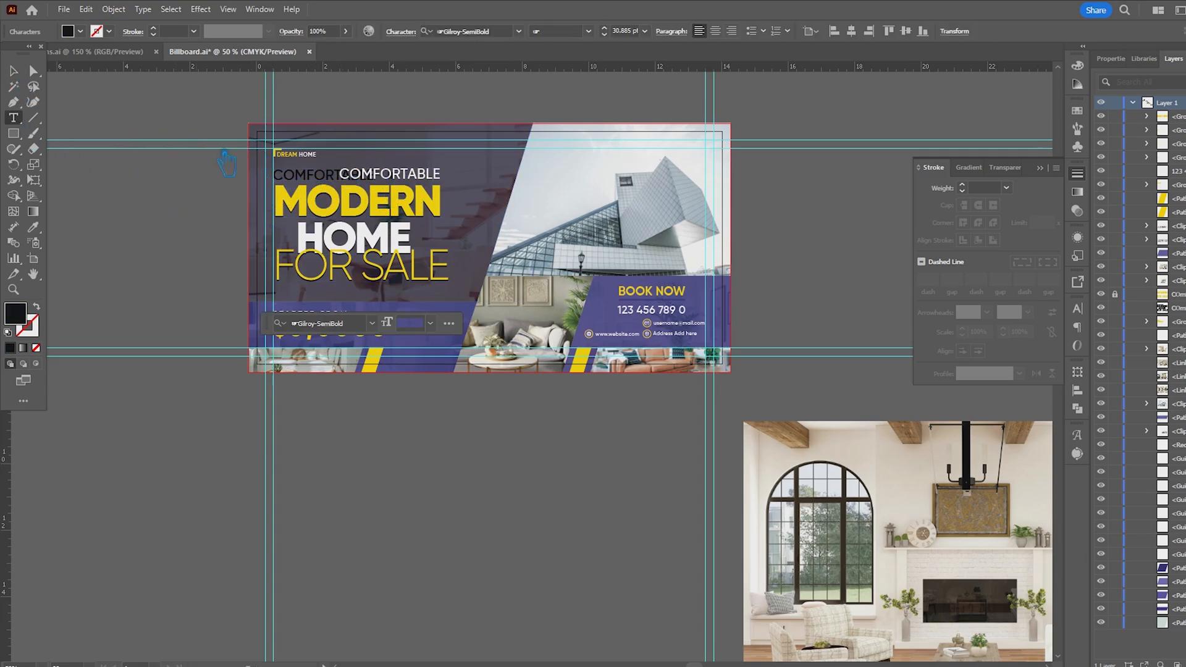
click(14, 71)
click(145, 147)
key(ctrl+alt+2)
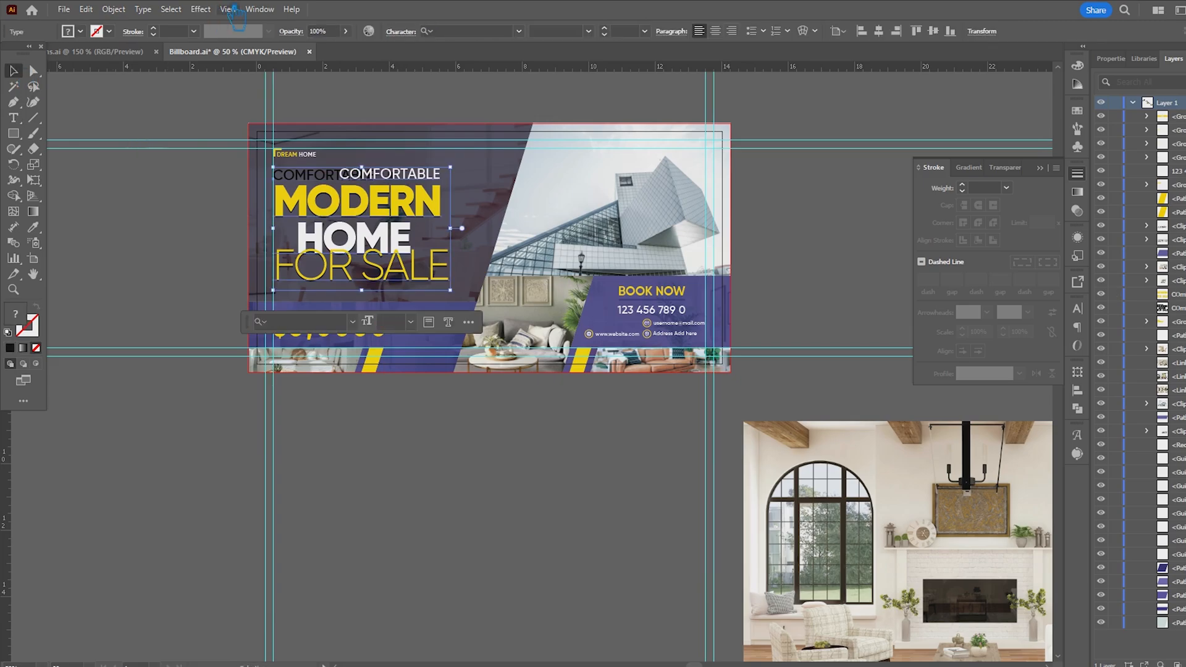
- Remove the leading spaces before the white COMFORTABLE so it lines up with its shadow at the headline's left edge
click(203, 221)
click(14, 117)
drag(346, 179, 188, 177)
key(BackSpace)
key(Escape)
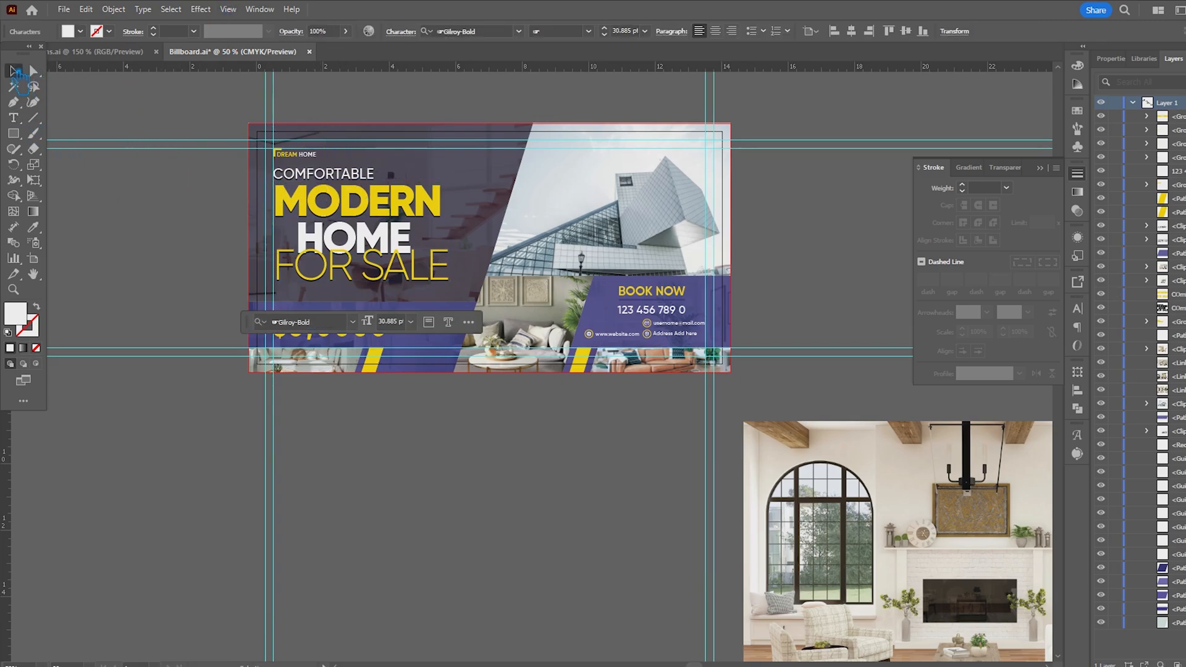
click(127, 233)
- Move the STARTED FROM line right so it ends flush with the end of the price
click(371, 327)
key(ctrl+equal)
key(ctrl+equal)
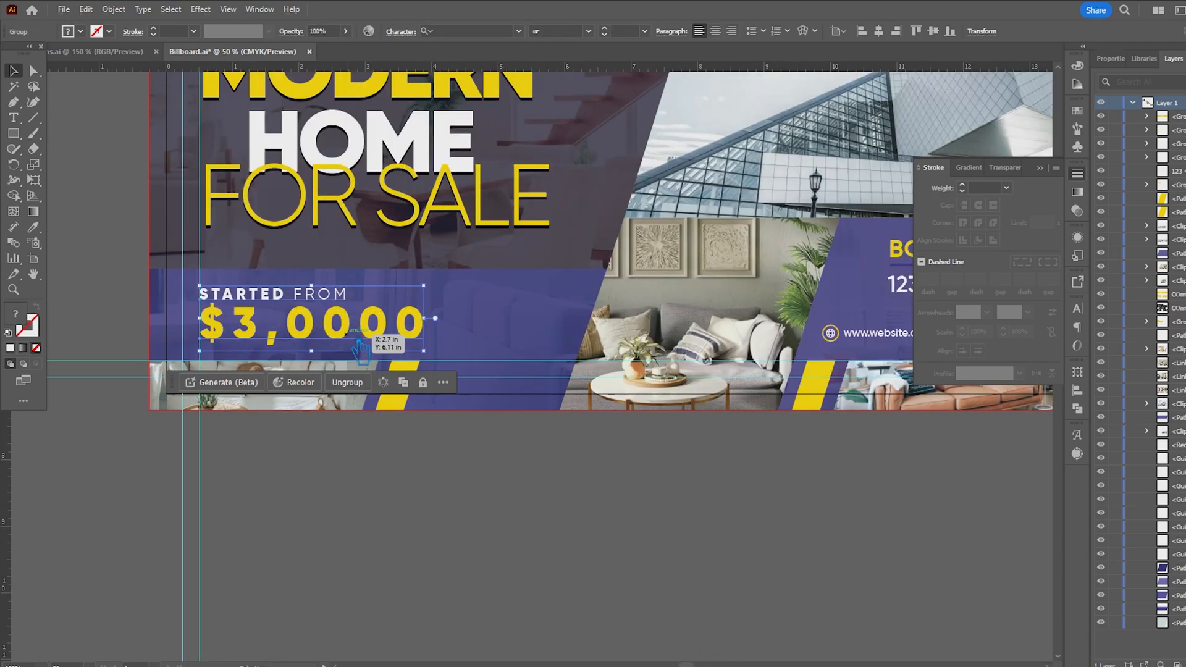
click(439, 498)
key(a)
drag(339, 303, 417, 319)
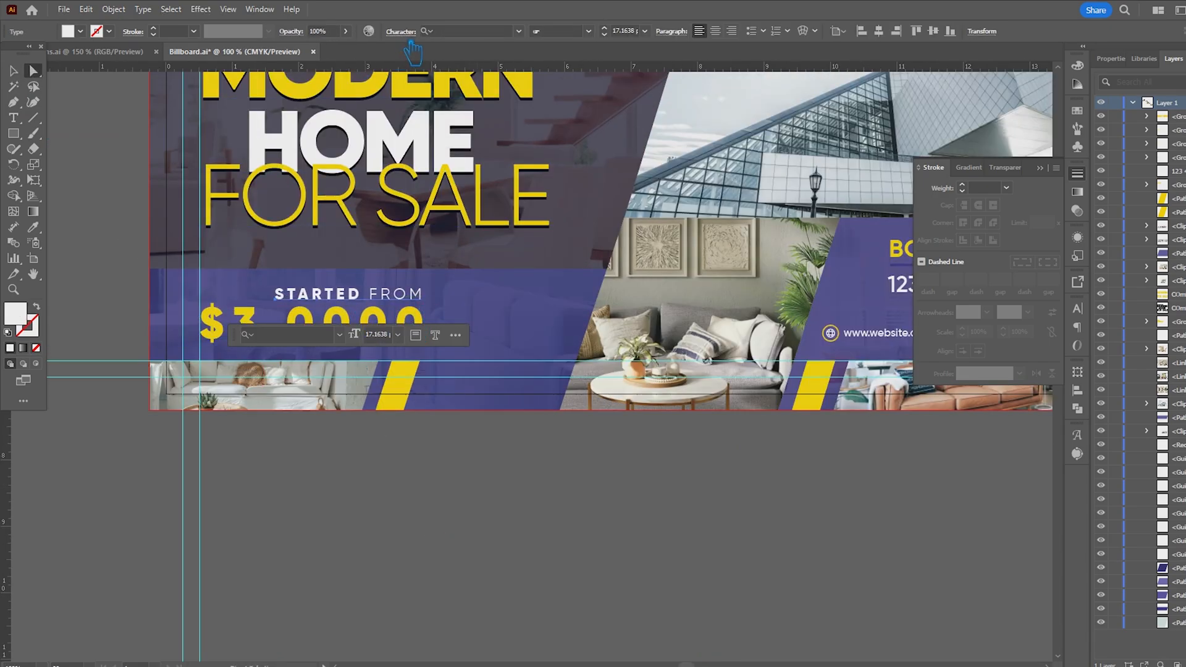
- Set the STARTED FROM line's tracking to 100 and realign its end with the end of the price
click(413, 52)
click(406, 108)
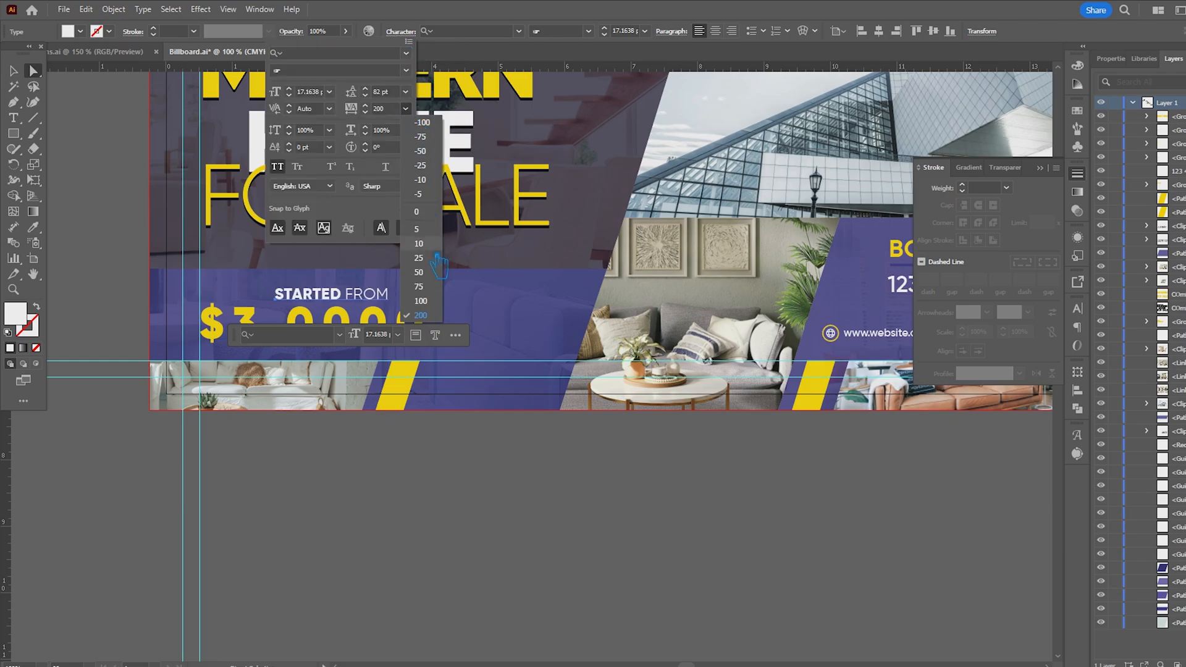
click(435, 301)
click(361, 303)
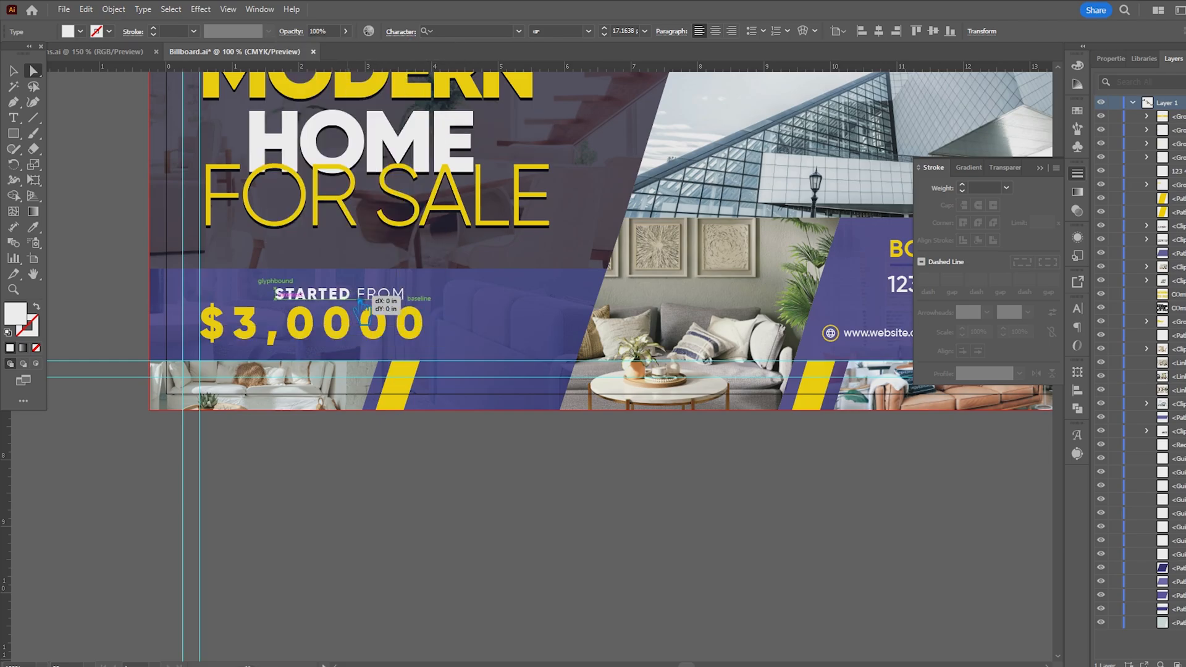
drag(362, 303, 377, 302)
click(501, 456)
- Move the STARTED FROM line left to centre it above the $3,0000 price
scroll(502, 456, down, 2)
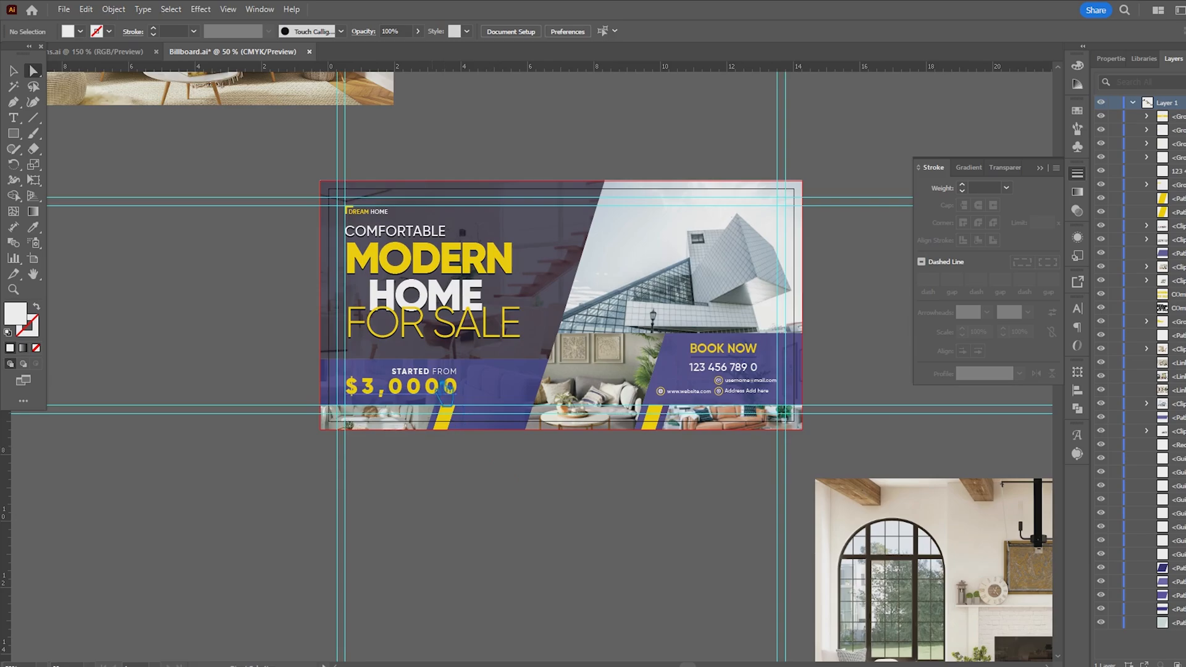
drag(446, 389, 421, 390)
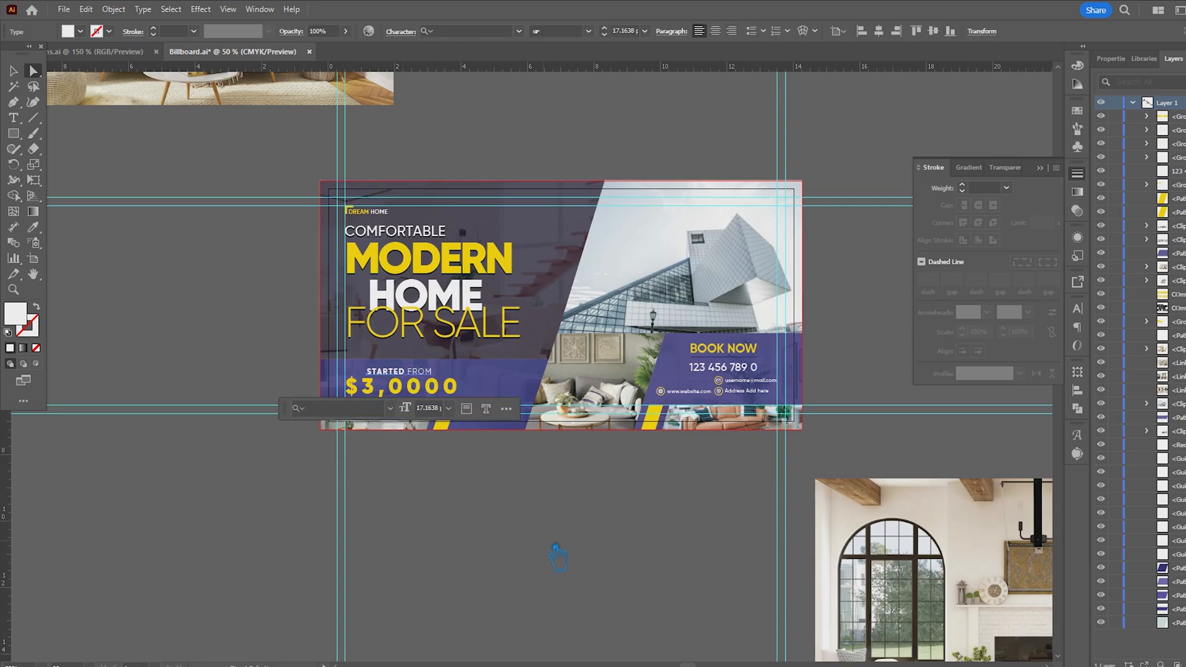
click(518, 525)
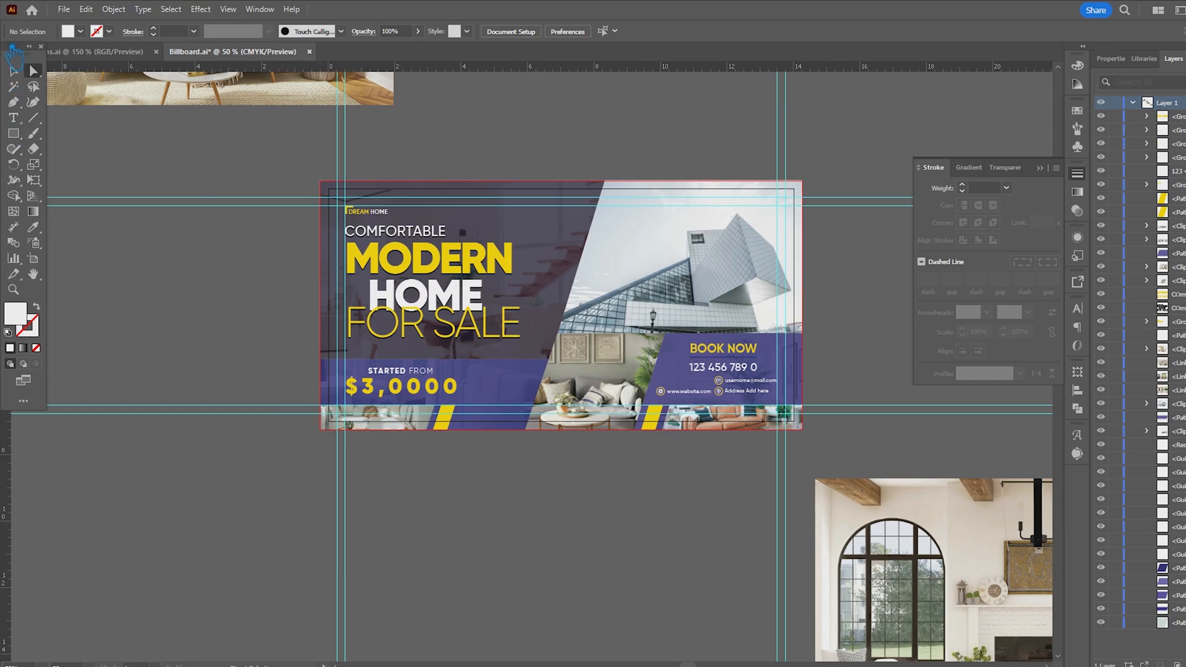
- Shrink the thin blue bar beneath BOOK NOW to about 0.98 in wide and 0.03 in high, keeping it centred under the text
scroll(761, 361, up, 2)
click(720, 353)
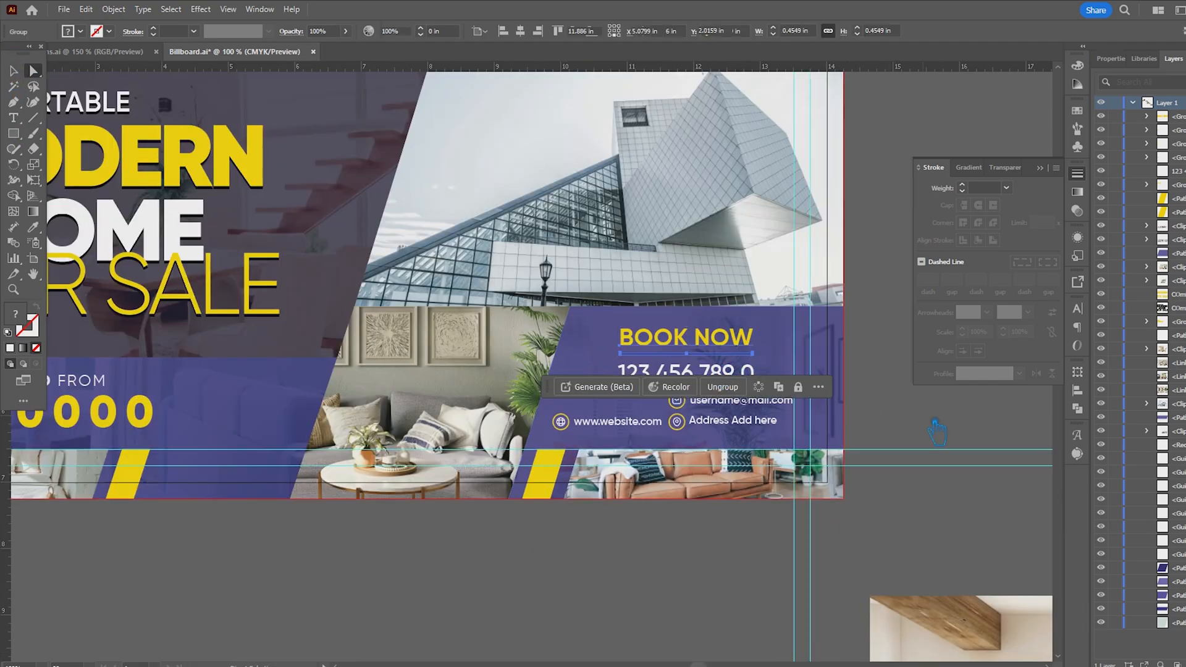
click(680, 353)
scroll(680, 354, up, 2)
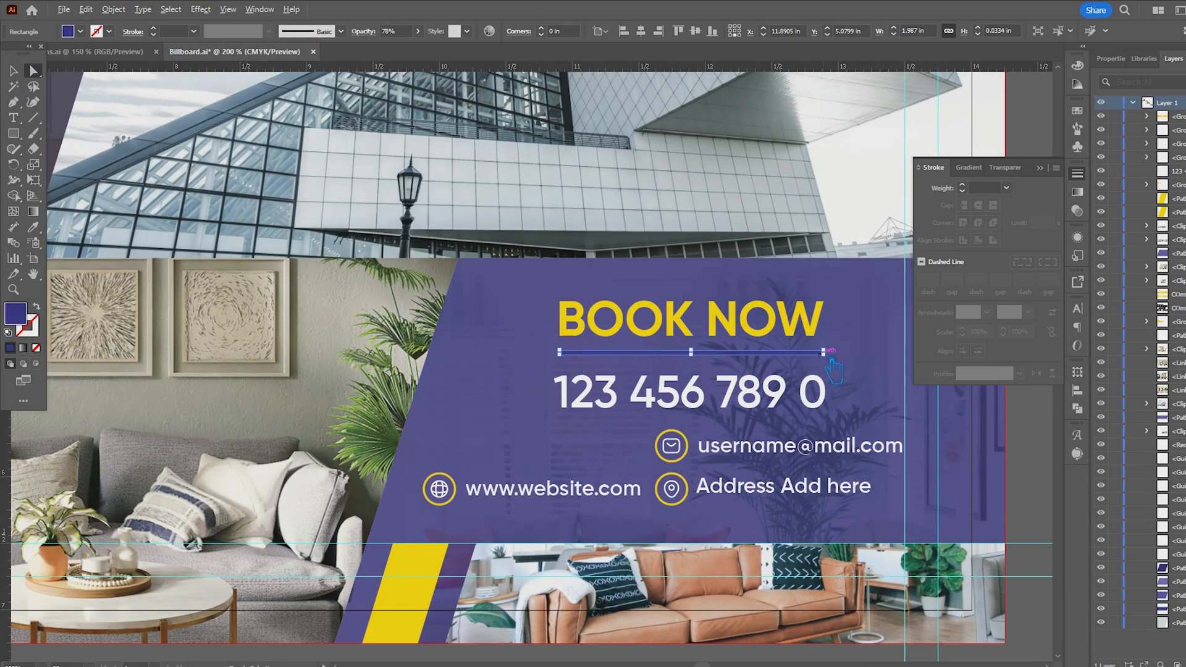
click(14, 72)
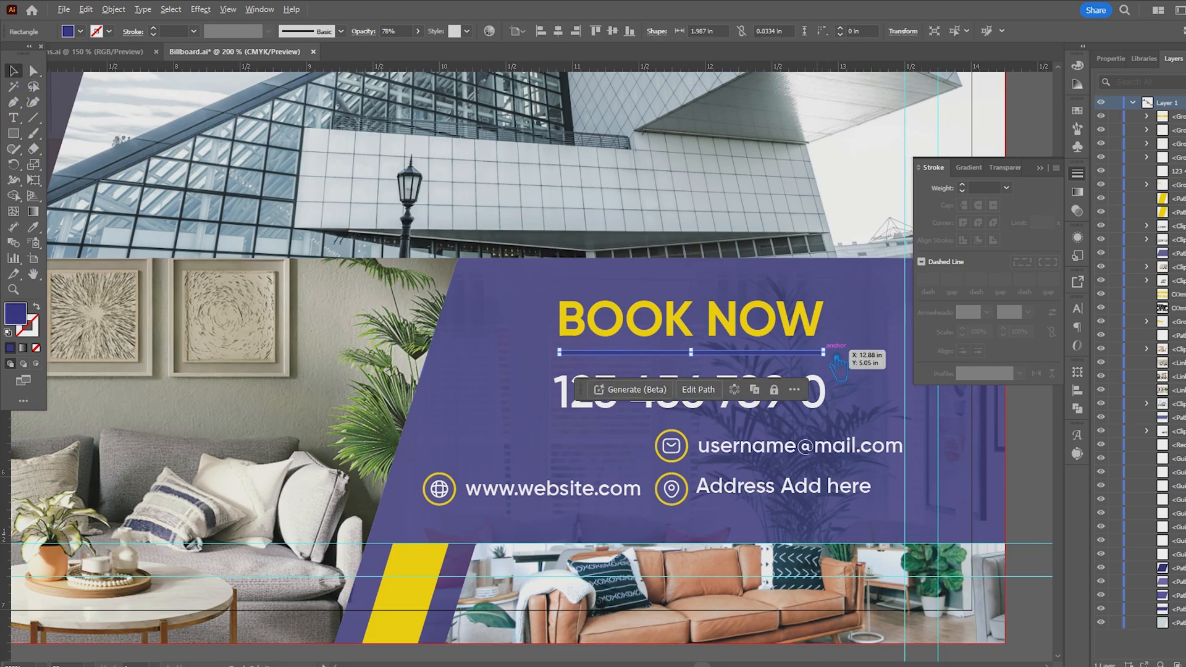
scroll(837, 365, up, 3)
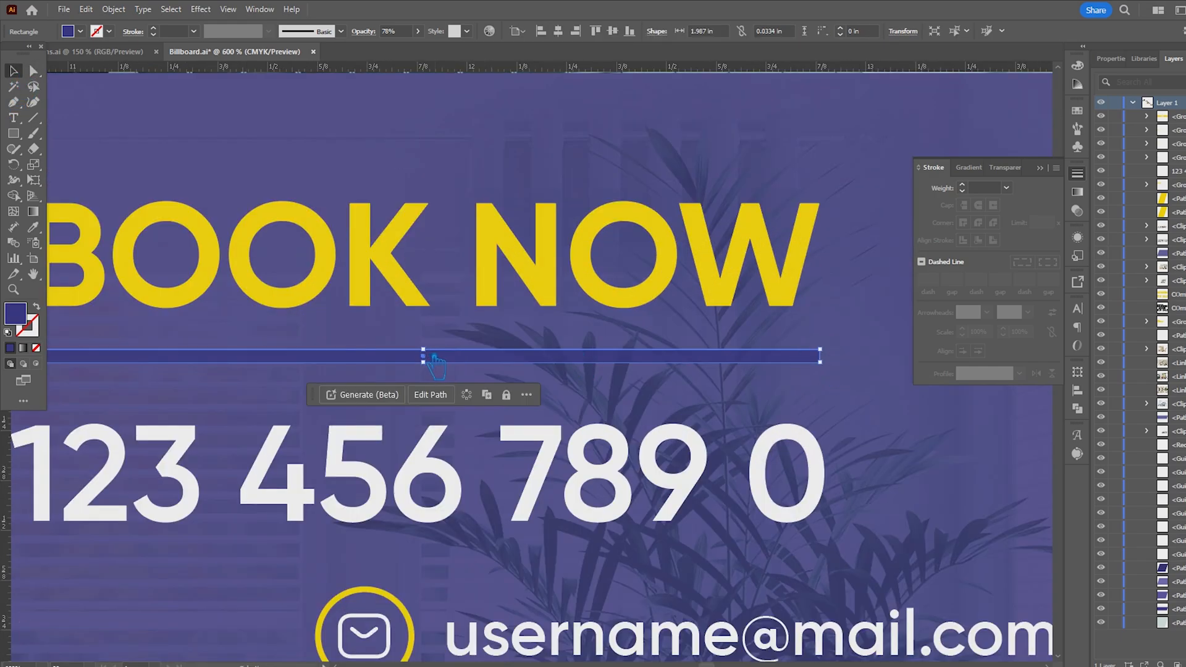
drag(434, 358, 424, 337)
mouse_move(780, 364)
mouse_down()
mouse_move(805, 360)
mouse_move(666, 362)
mouse_move(704, 347)
mouse_move(679, 351)
mouse_up()
scroll(405, 346, down, 2)
scroll(405, 349, down, 4)
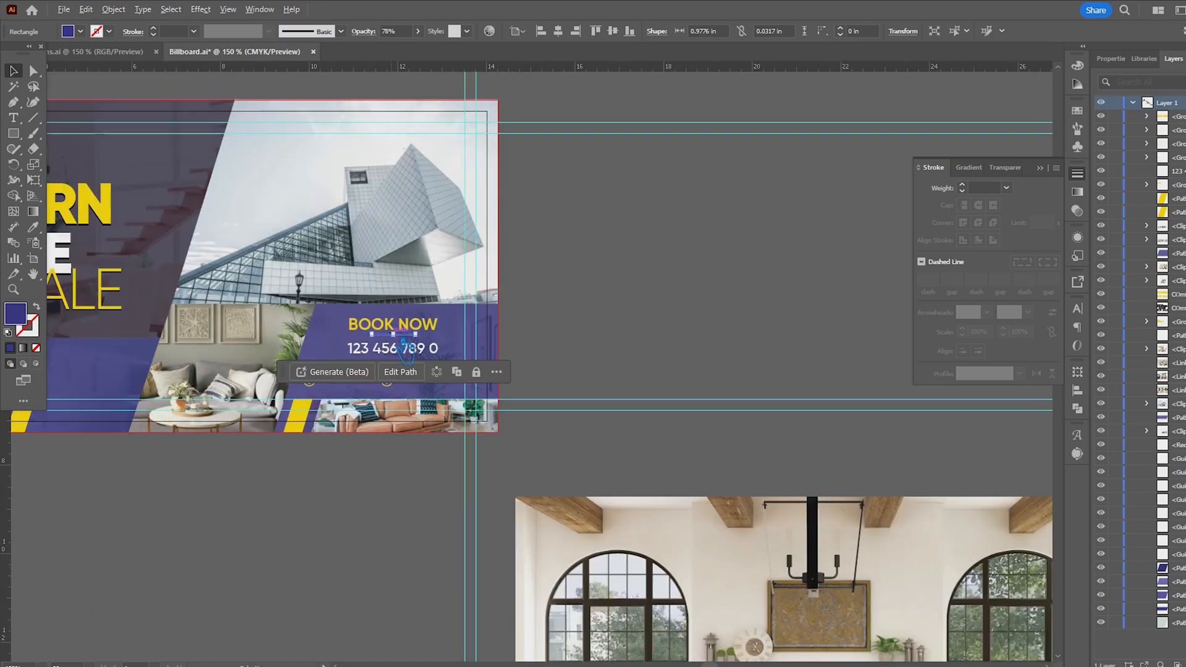
click(580, 334)
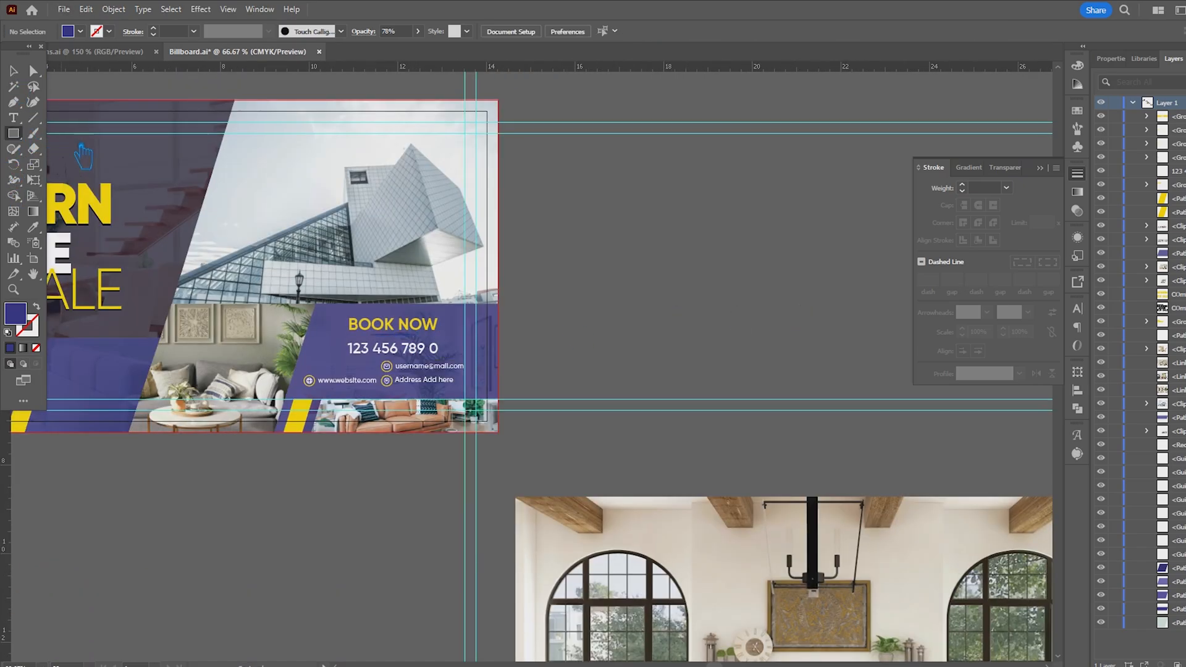
- Recolour the word NOW in the BOOK NOW heading white
key(t)
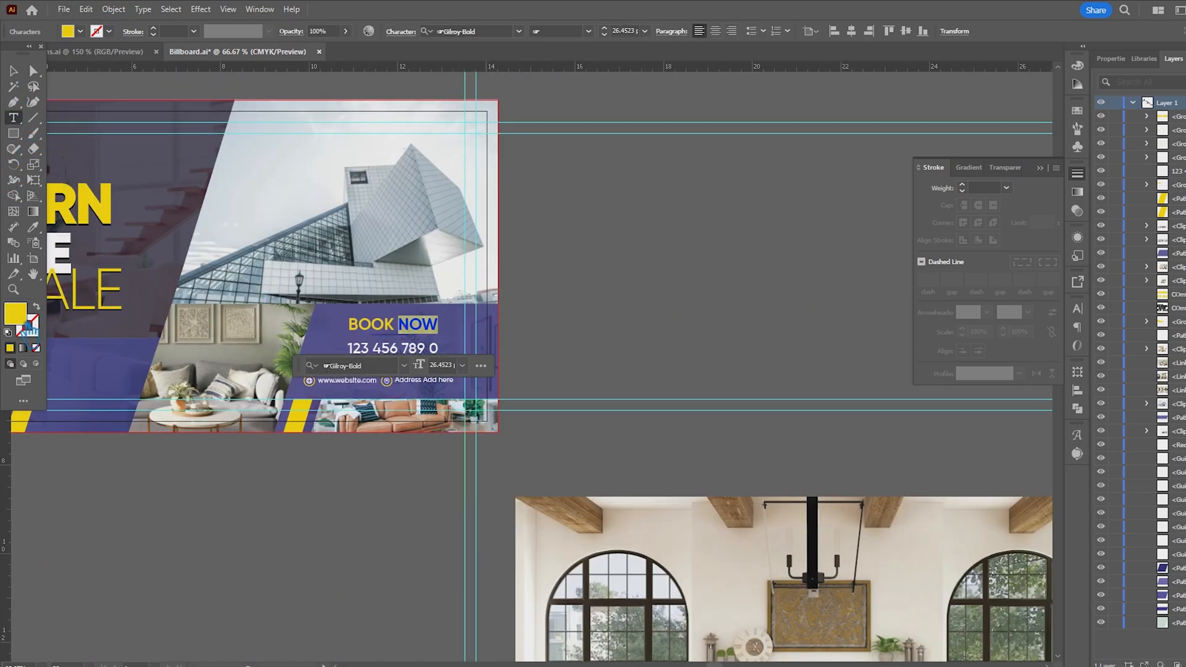
double_click(15, 313)
click(668, 242)
click(974, 233)
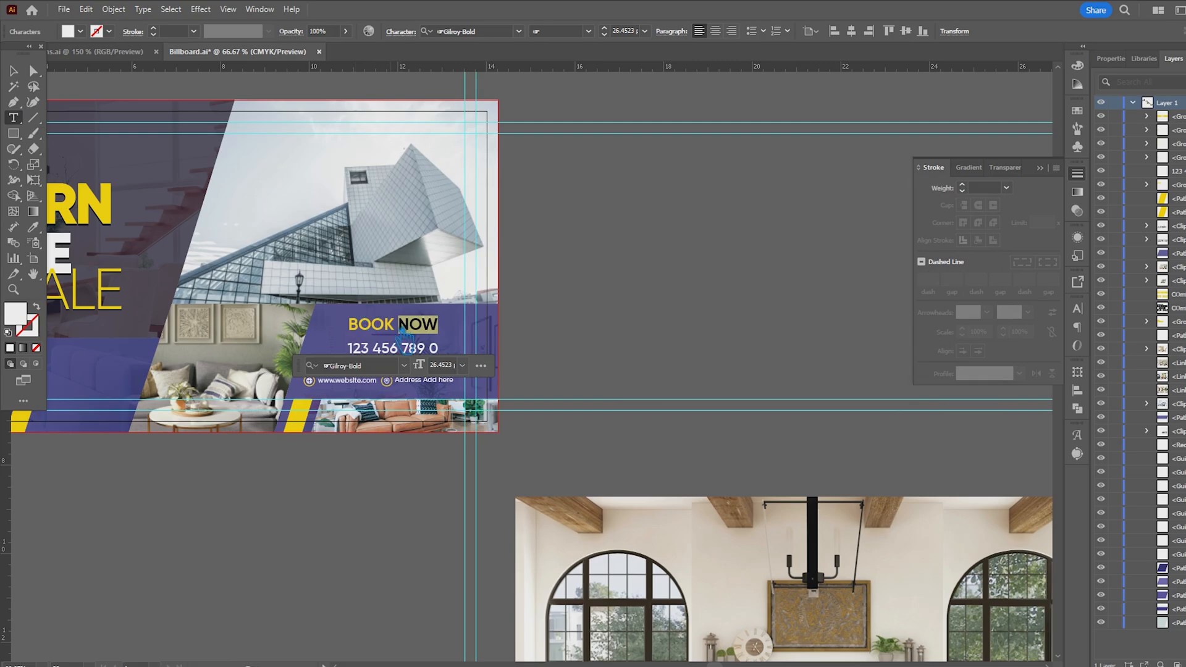
- Change the font of the word BOOK in the BOOK NOW heading to Gilroy-Black
double_click(355, 328)
click(519, 31)
click(502, 173)
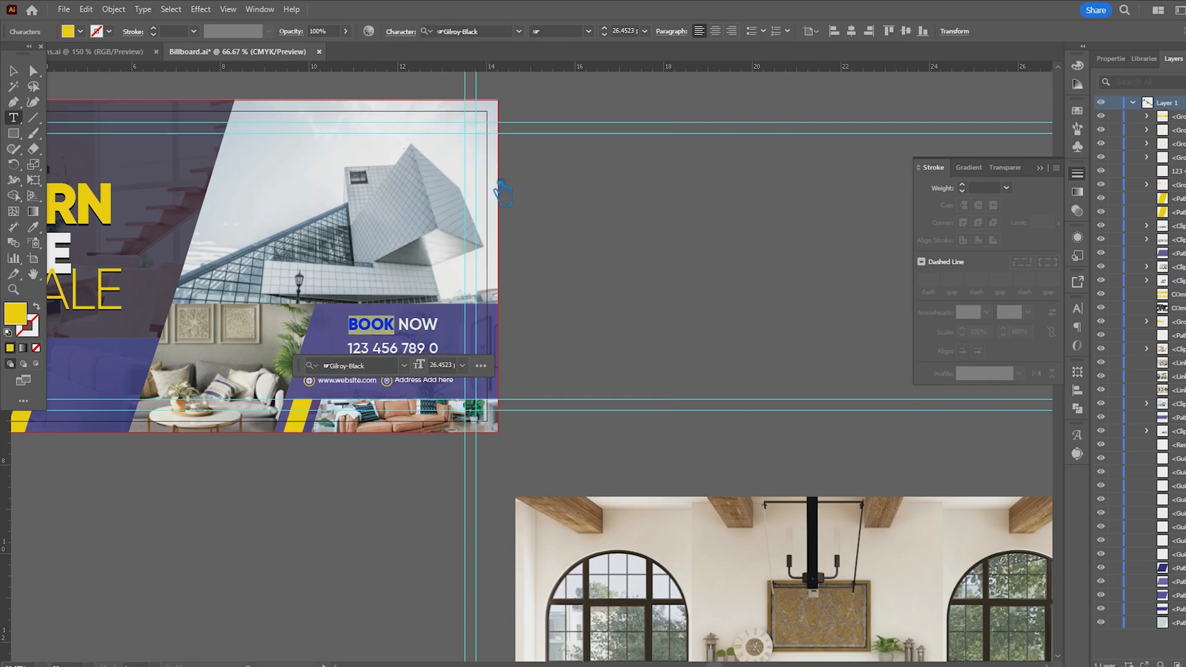
- Change the font of the word NOW in the BOOK NOW heading to Gilroy-Regular
click(661, 251)
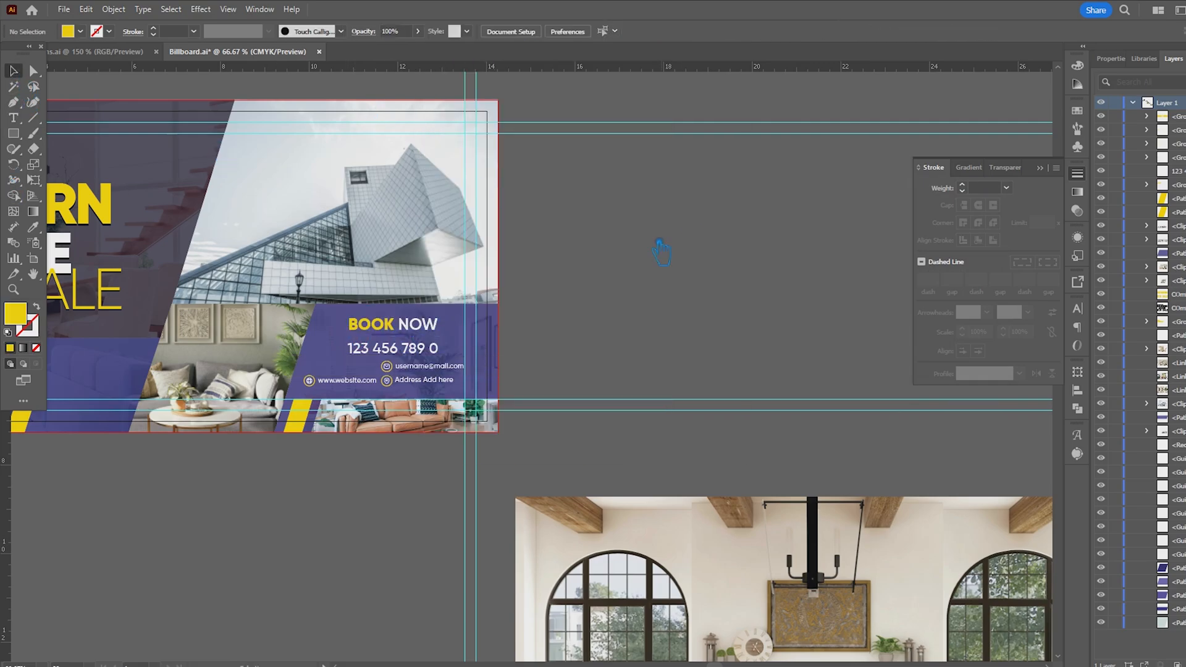
double_click(417, 324)
click(519, 31)
click(502, 137)
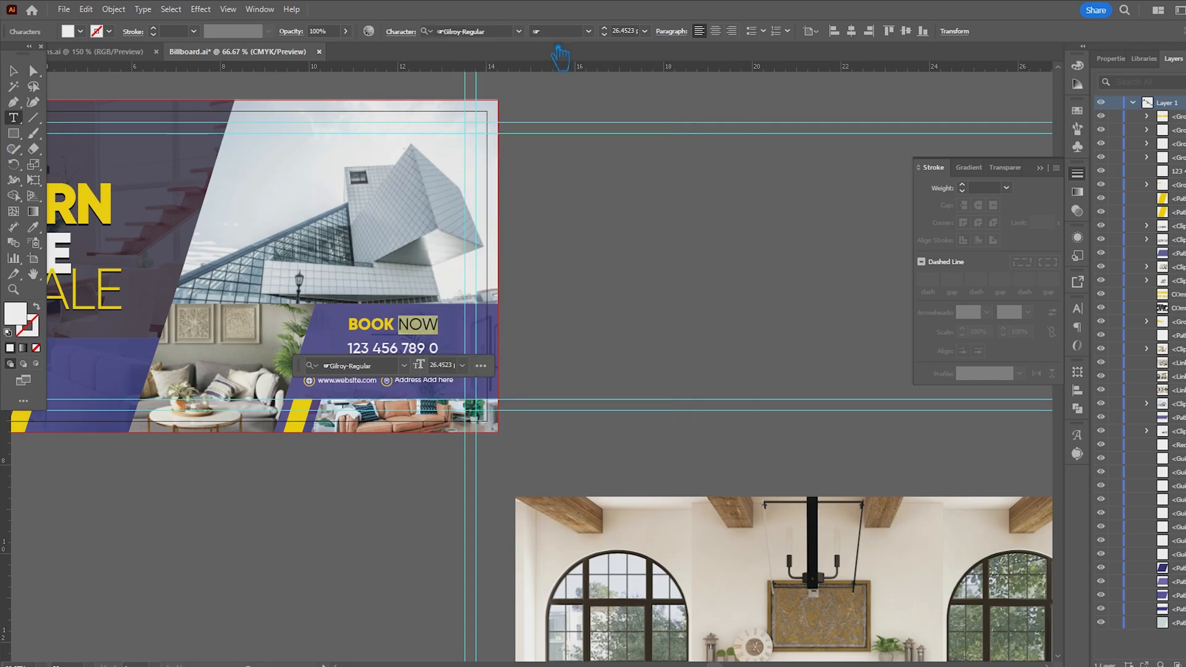
click(519, 31)
click(502, 155)
key(Escape)
click(618, 208)
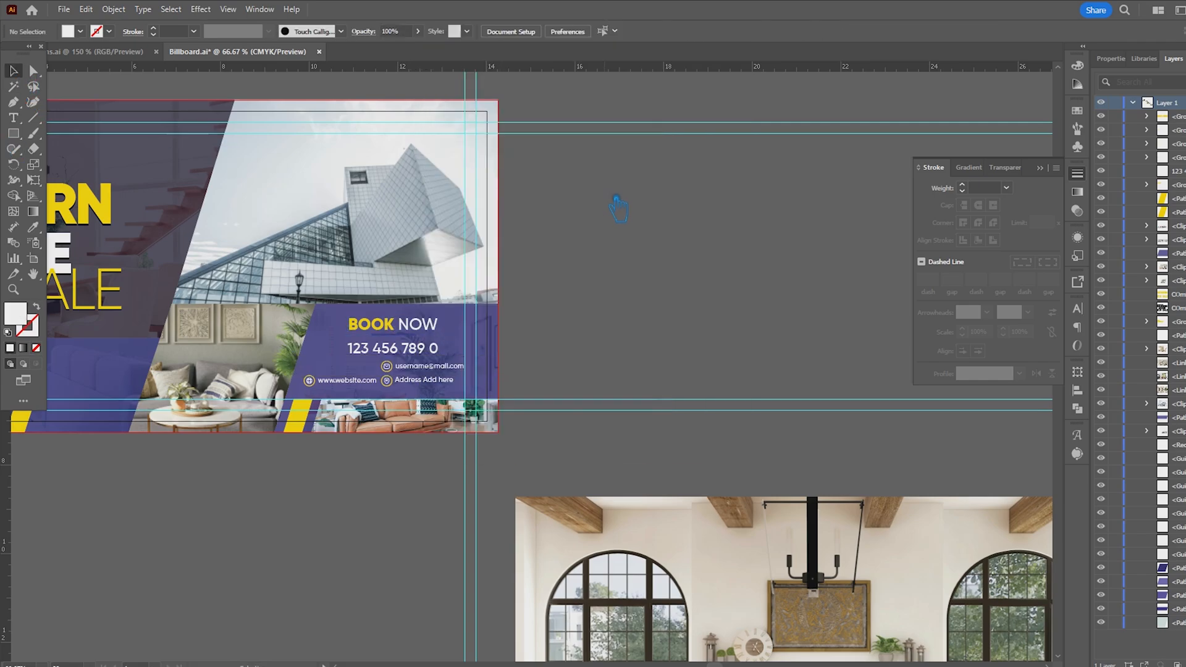
- Undo the last two changes and deselect the thin blue bar beneath the BOOK NOW heading
click(413, 335)
key(ctrl+z)
key(ctrl+z)
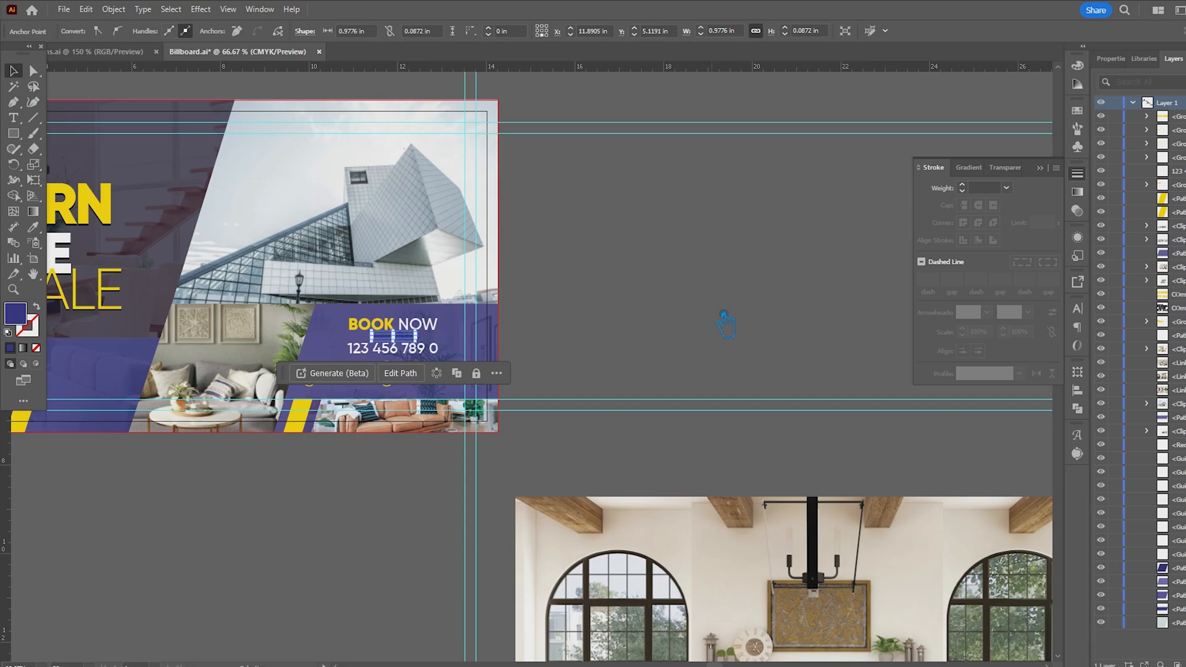
click(726, 324)
click(412, 338)
click(639, 316)
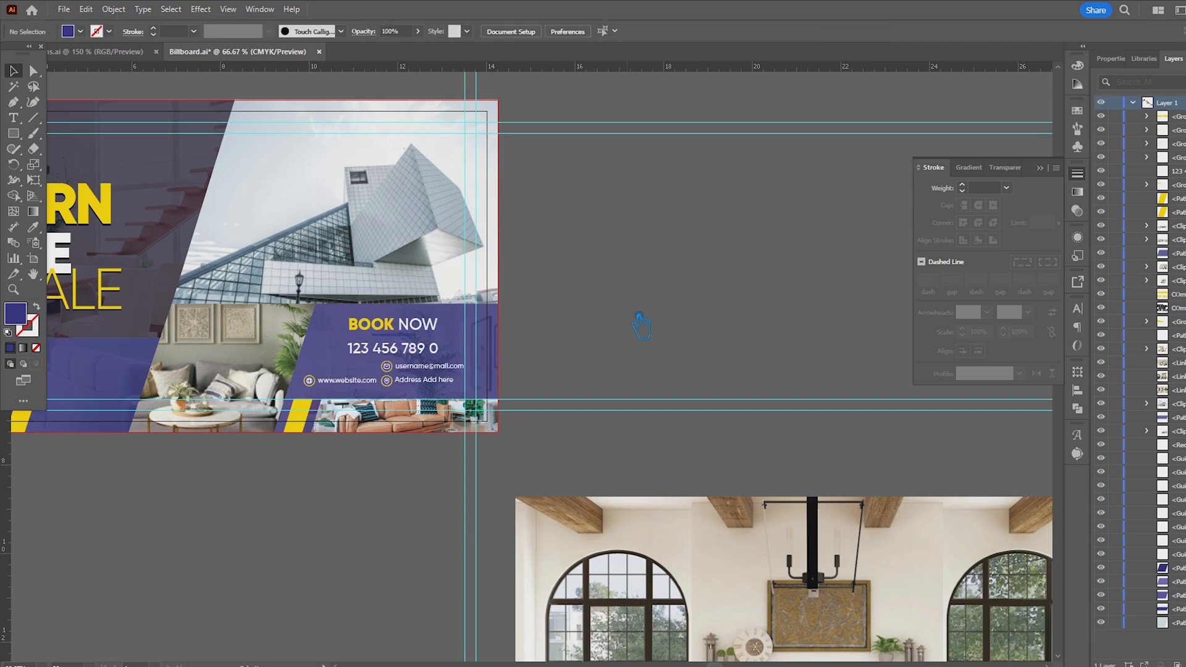
scroll(387, 342, up, 5)
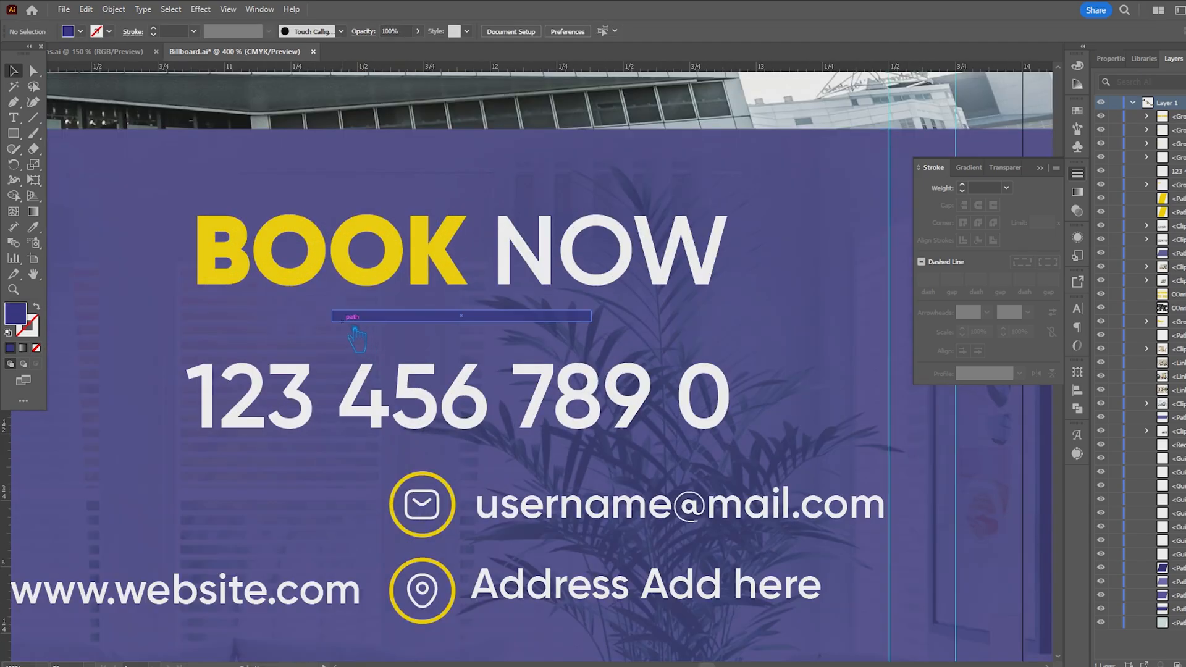